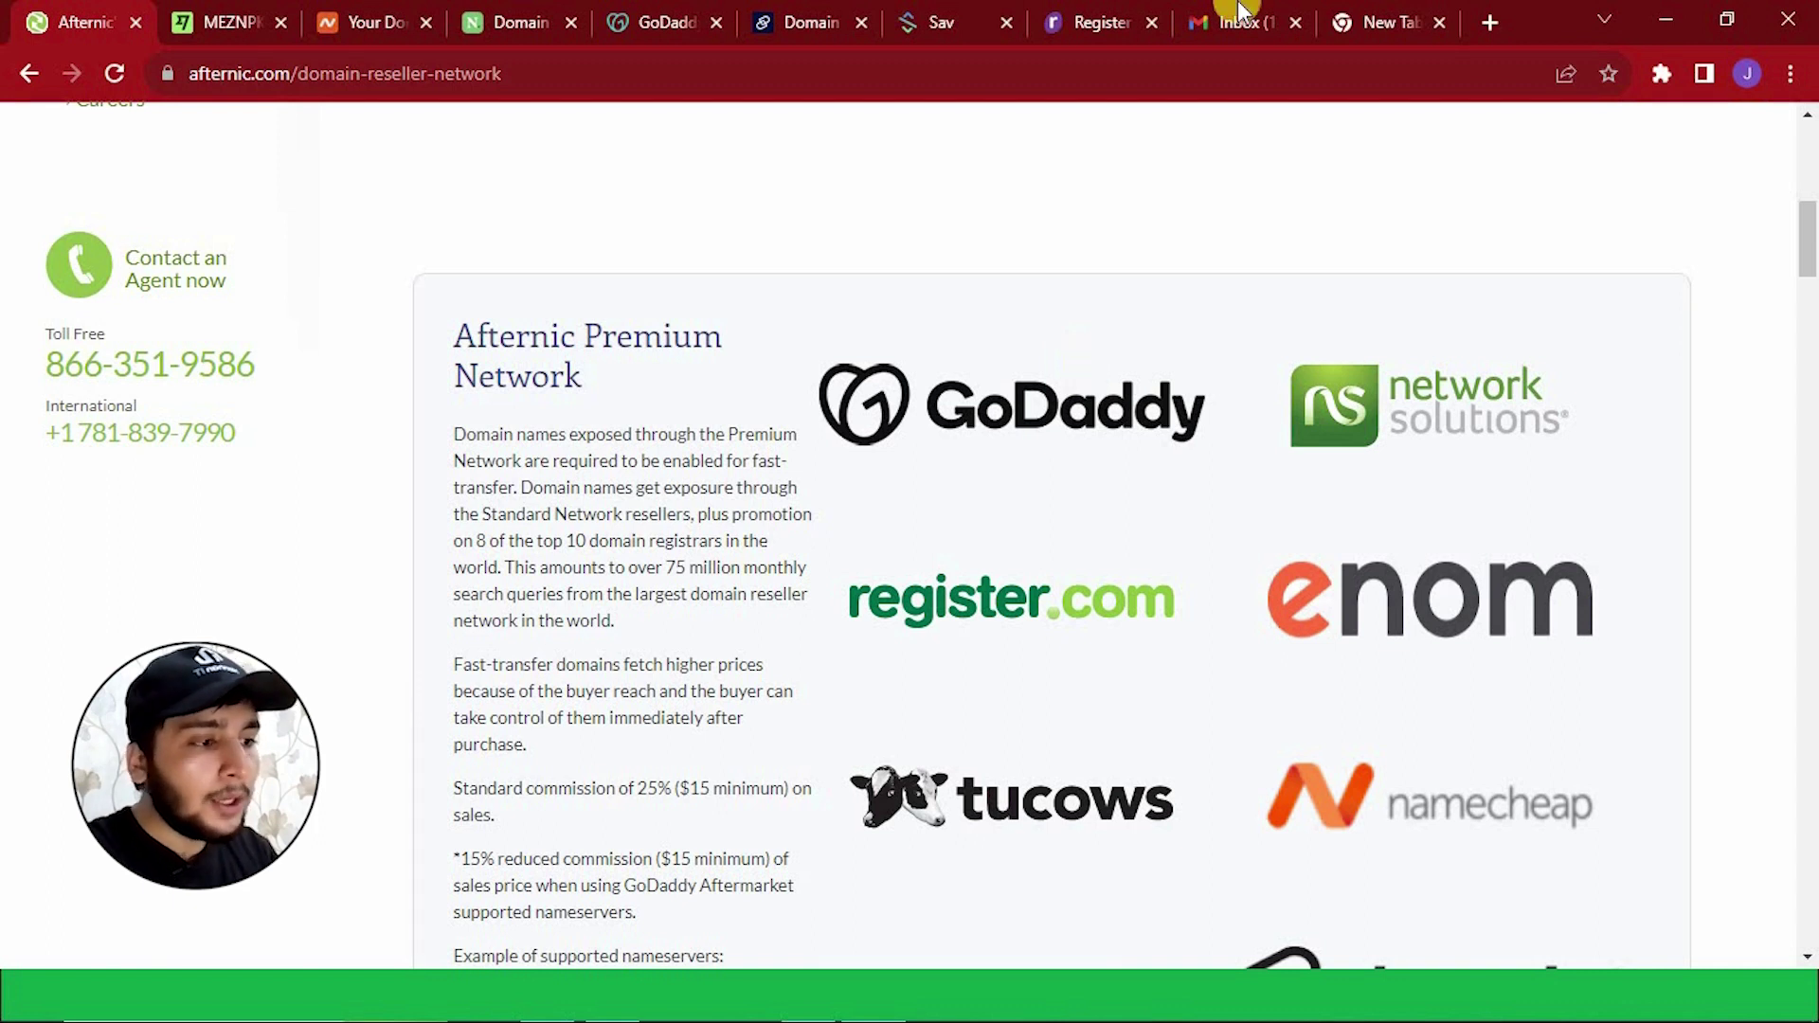
Switch to the empty new browser tab after reviewing Afternic's Premium Network.
click(1409, 13)
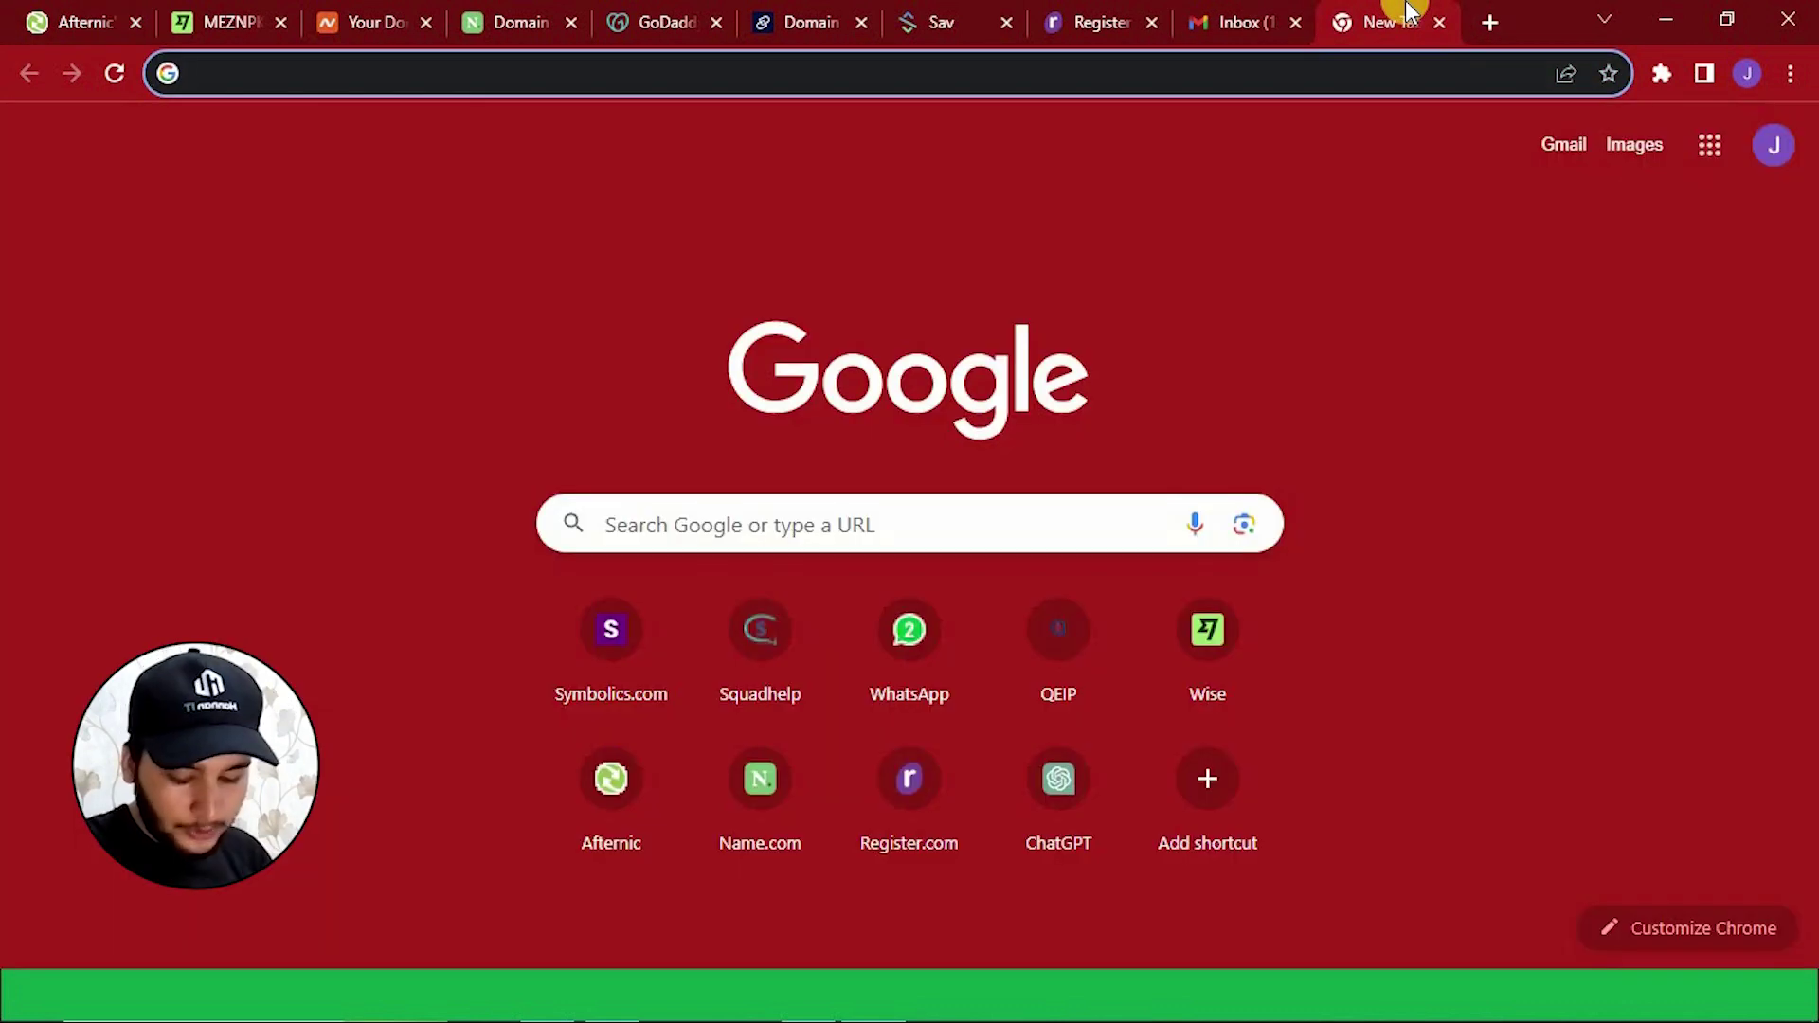
Search Google for dan.com and open the Dan.com website from the results.
text(dan.)
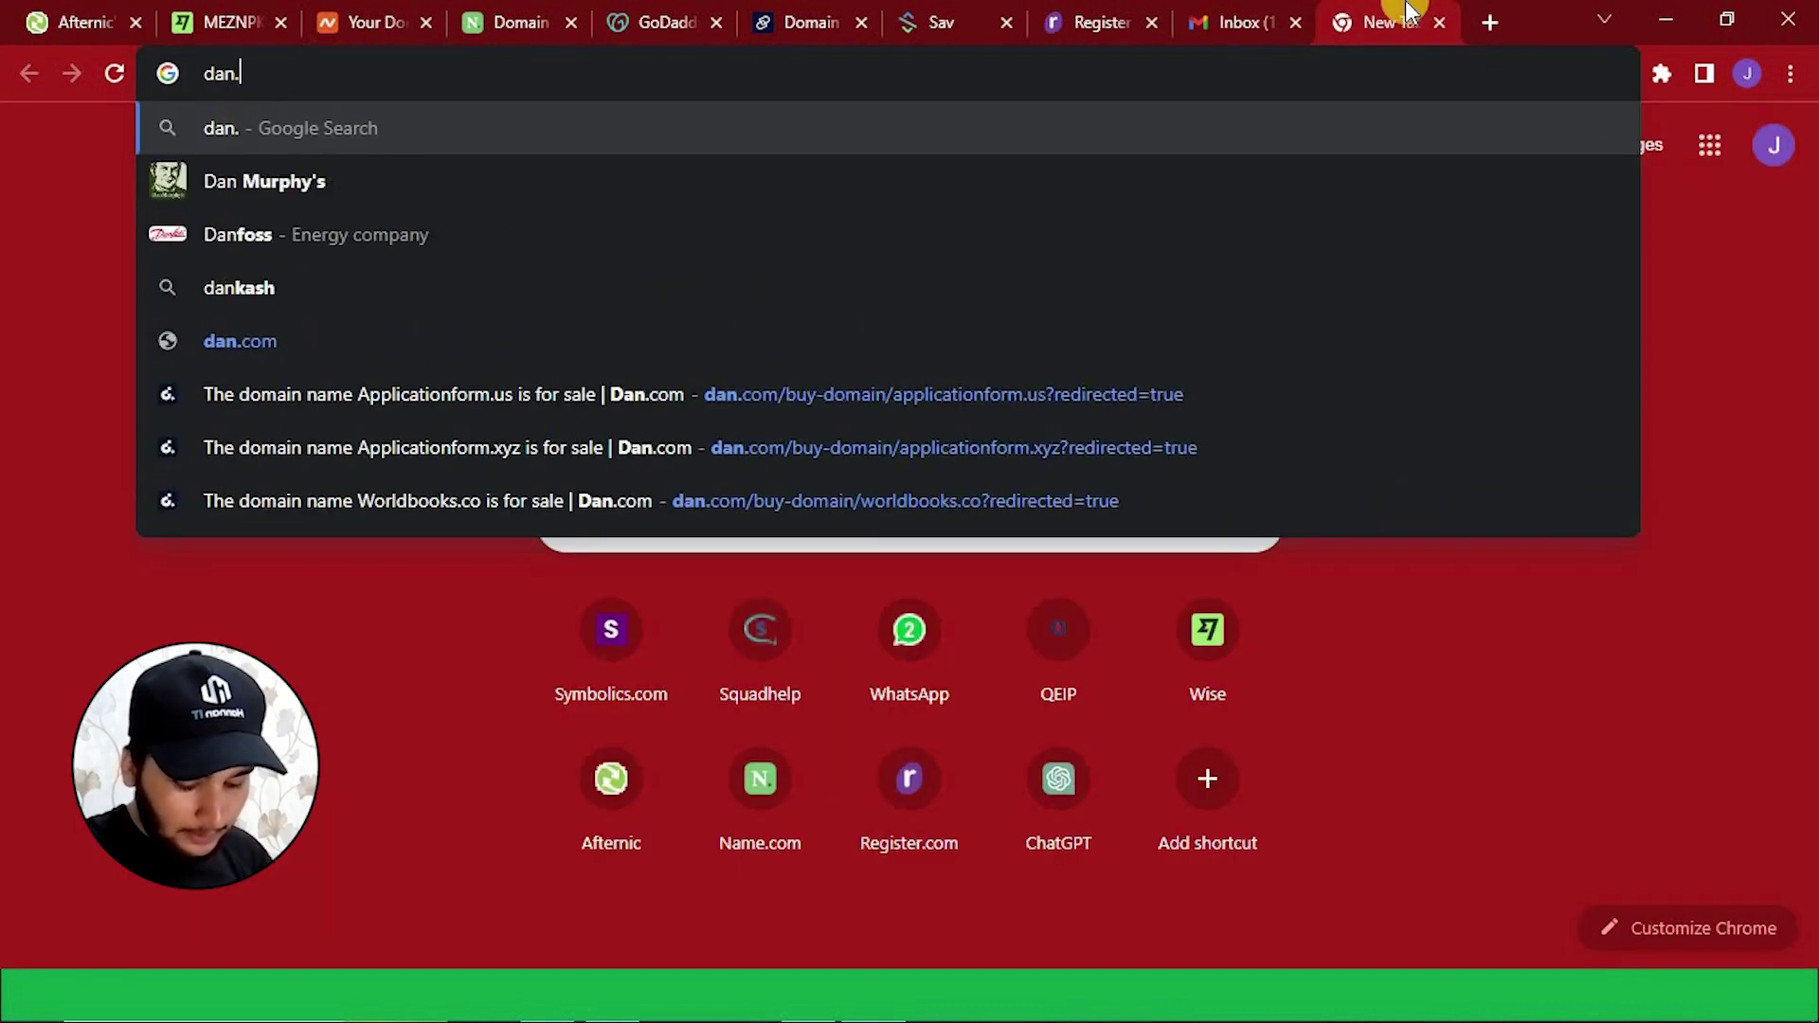
text(c)
key(Return)
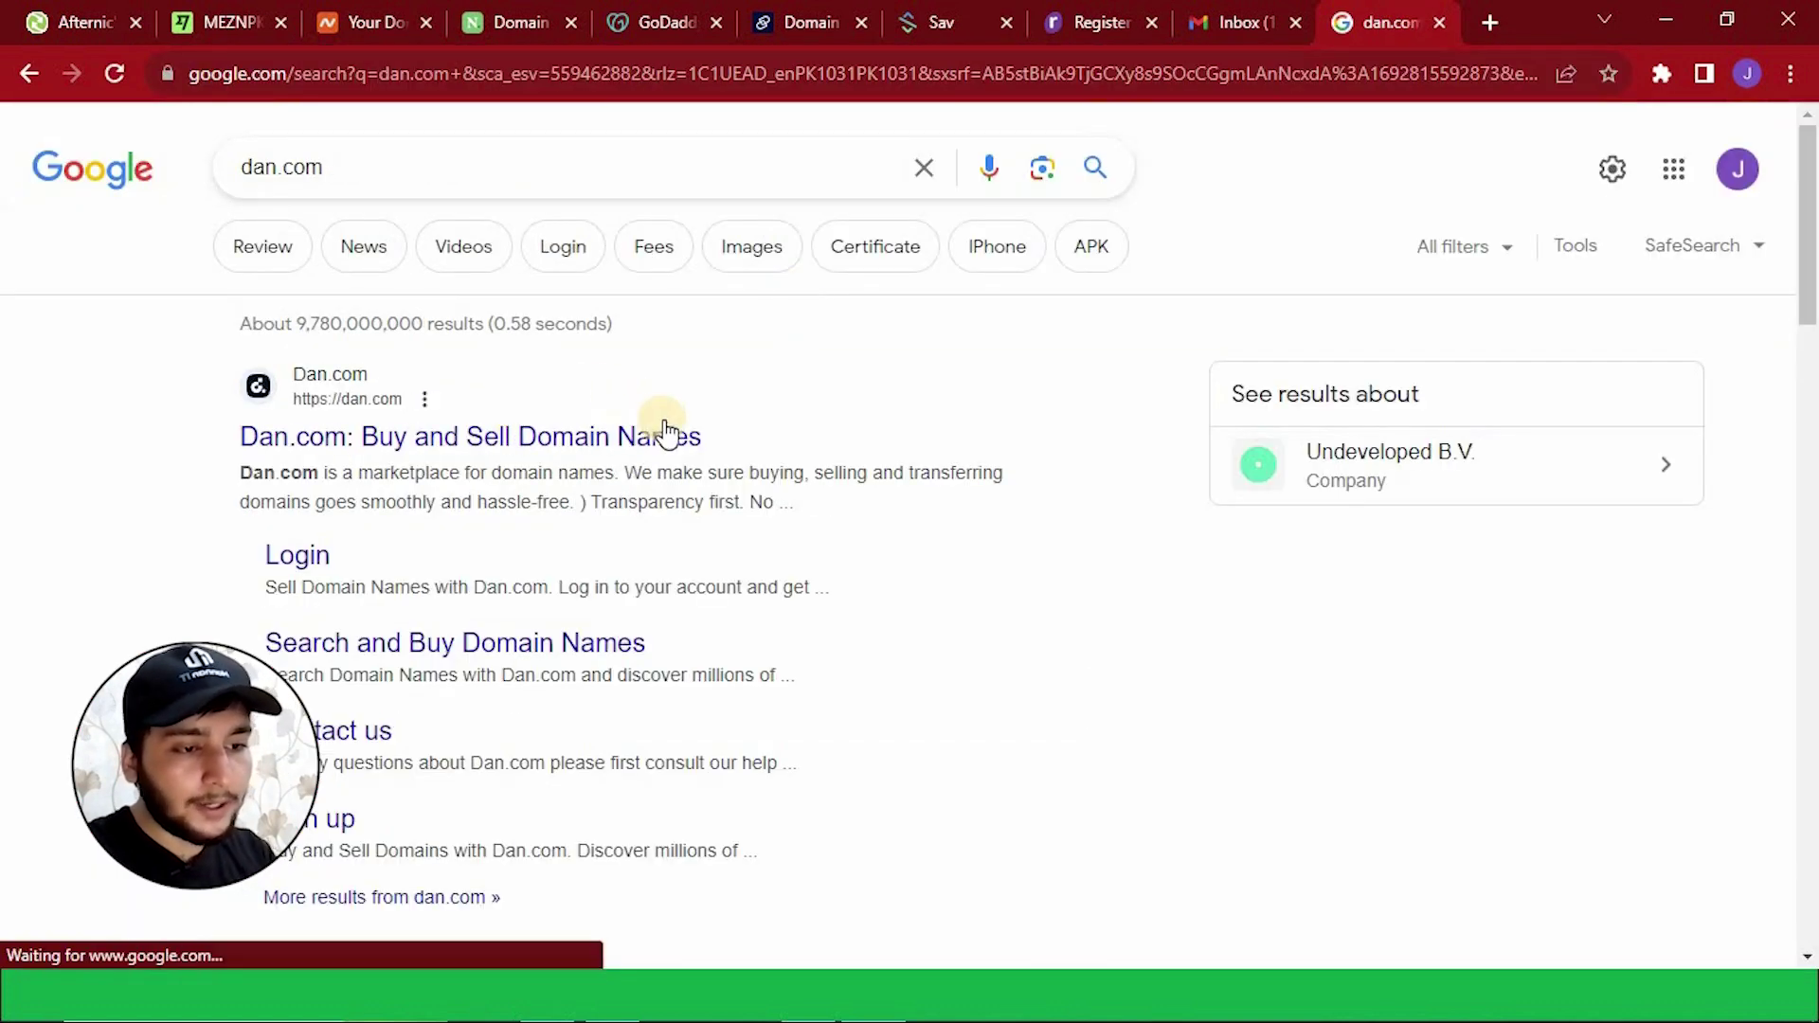
click(511, 436)
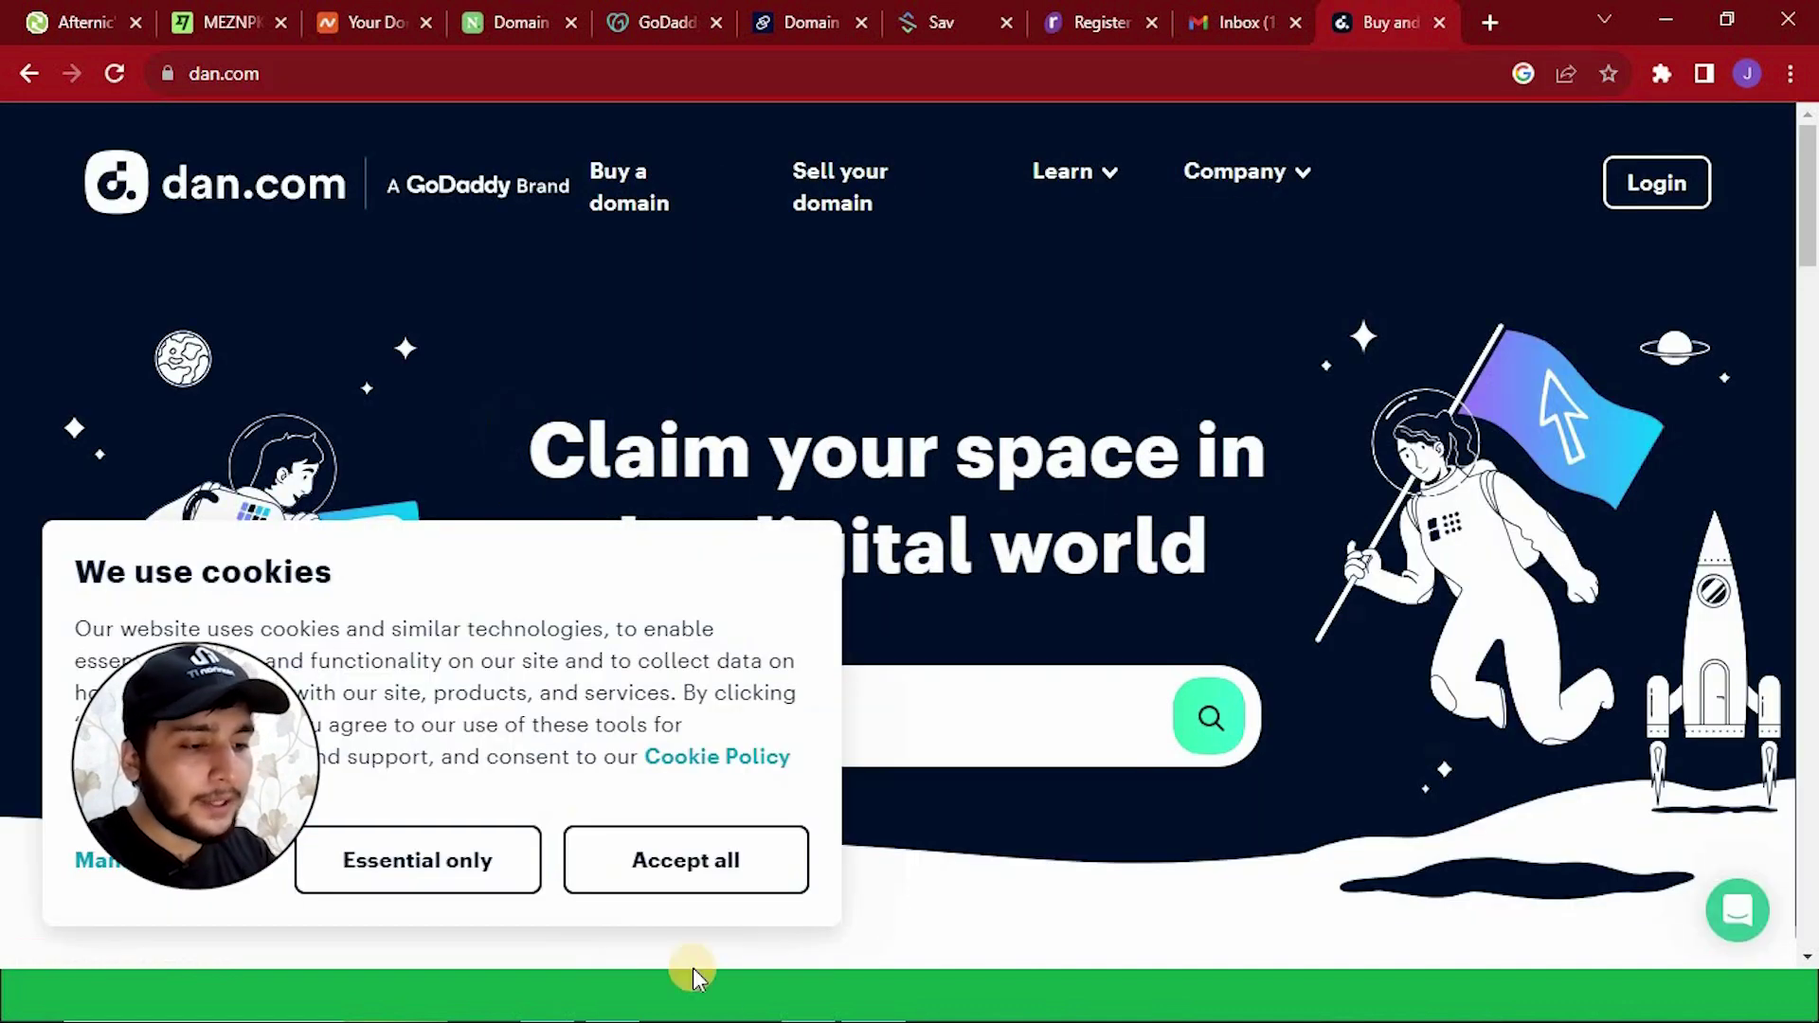
Accept essential cookies only, then go from Login to the seller Sign up form.
click(469, 868)
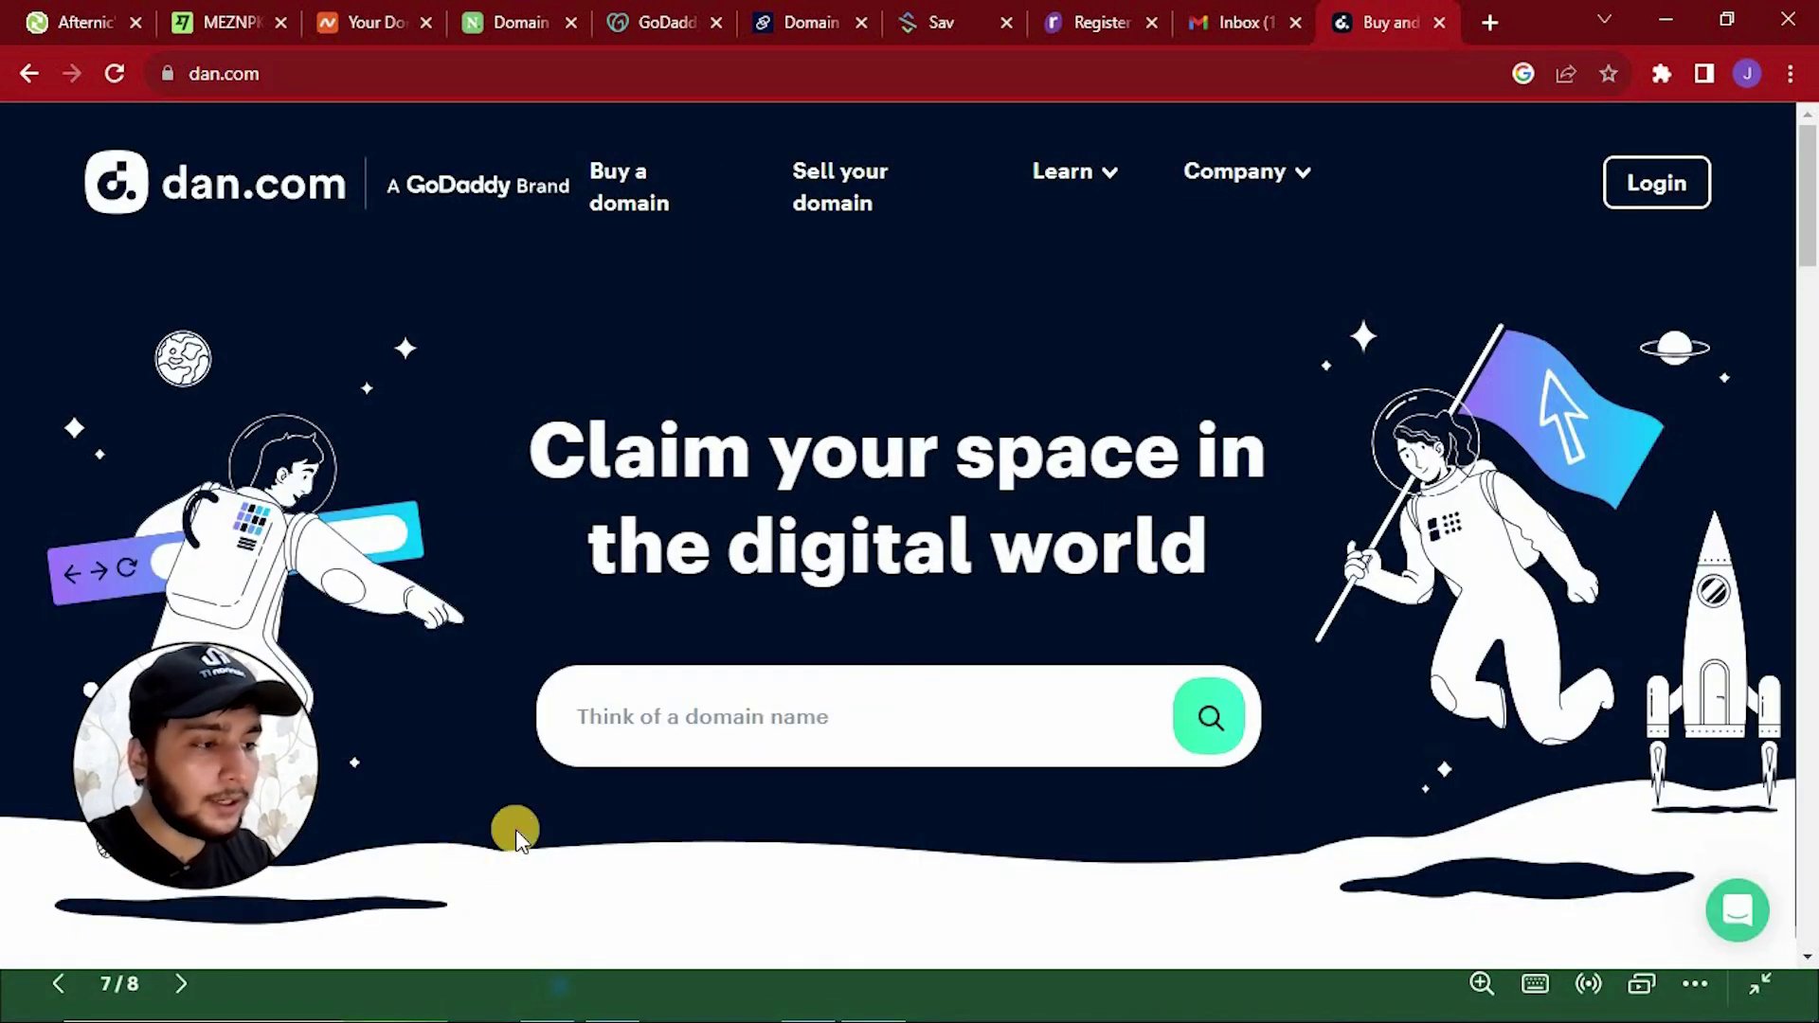
click(1644, 195)
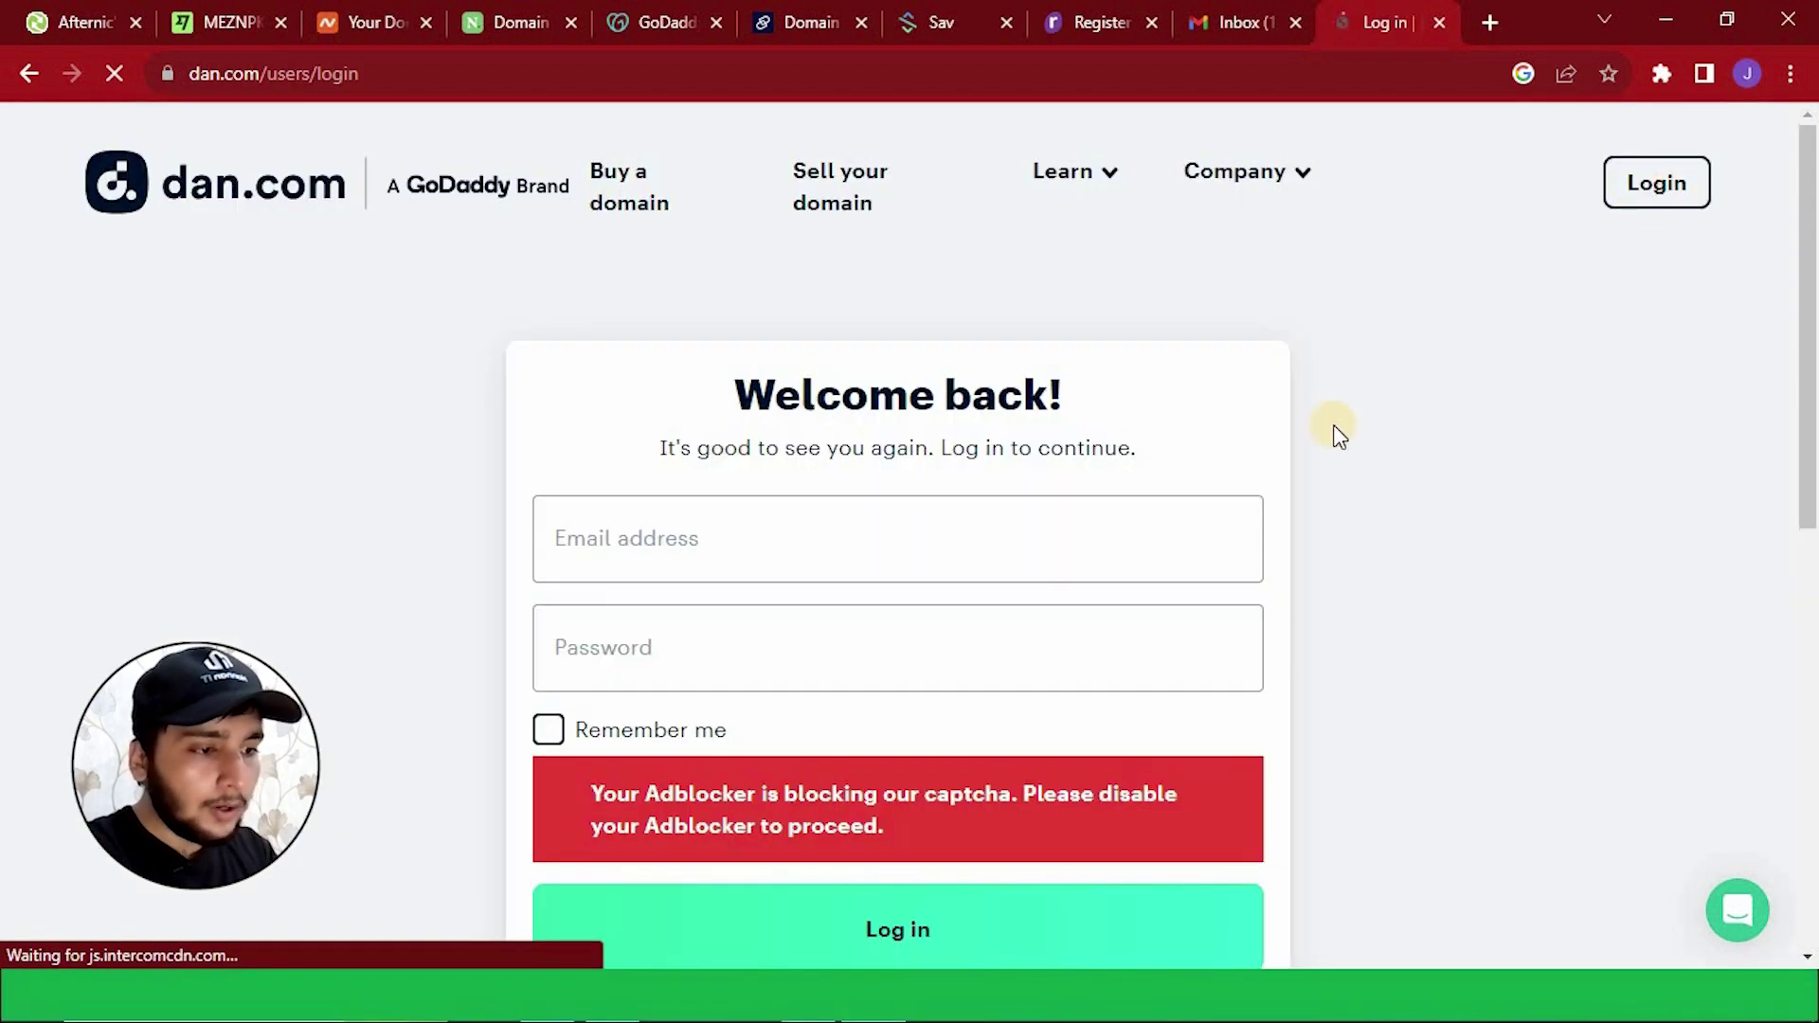
scroll(1333, 425, down, 3)
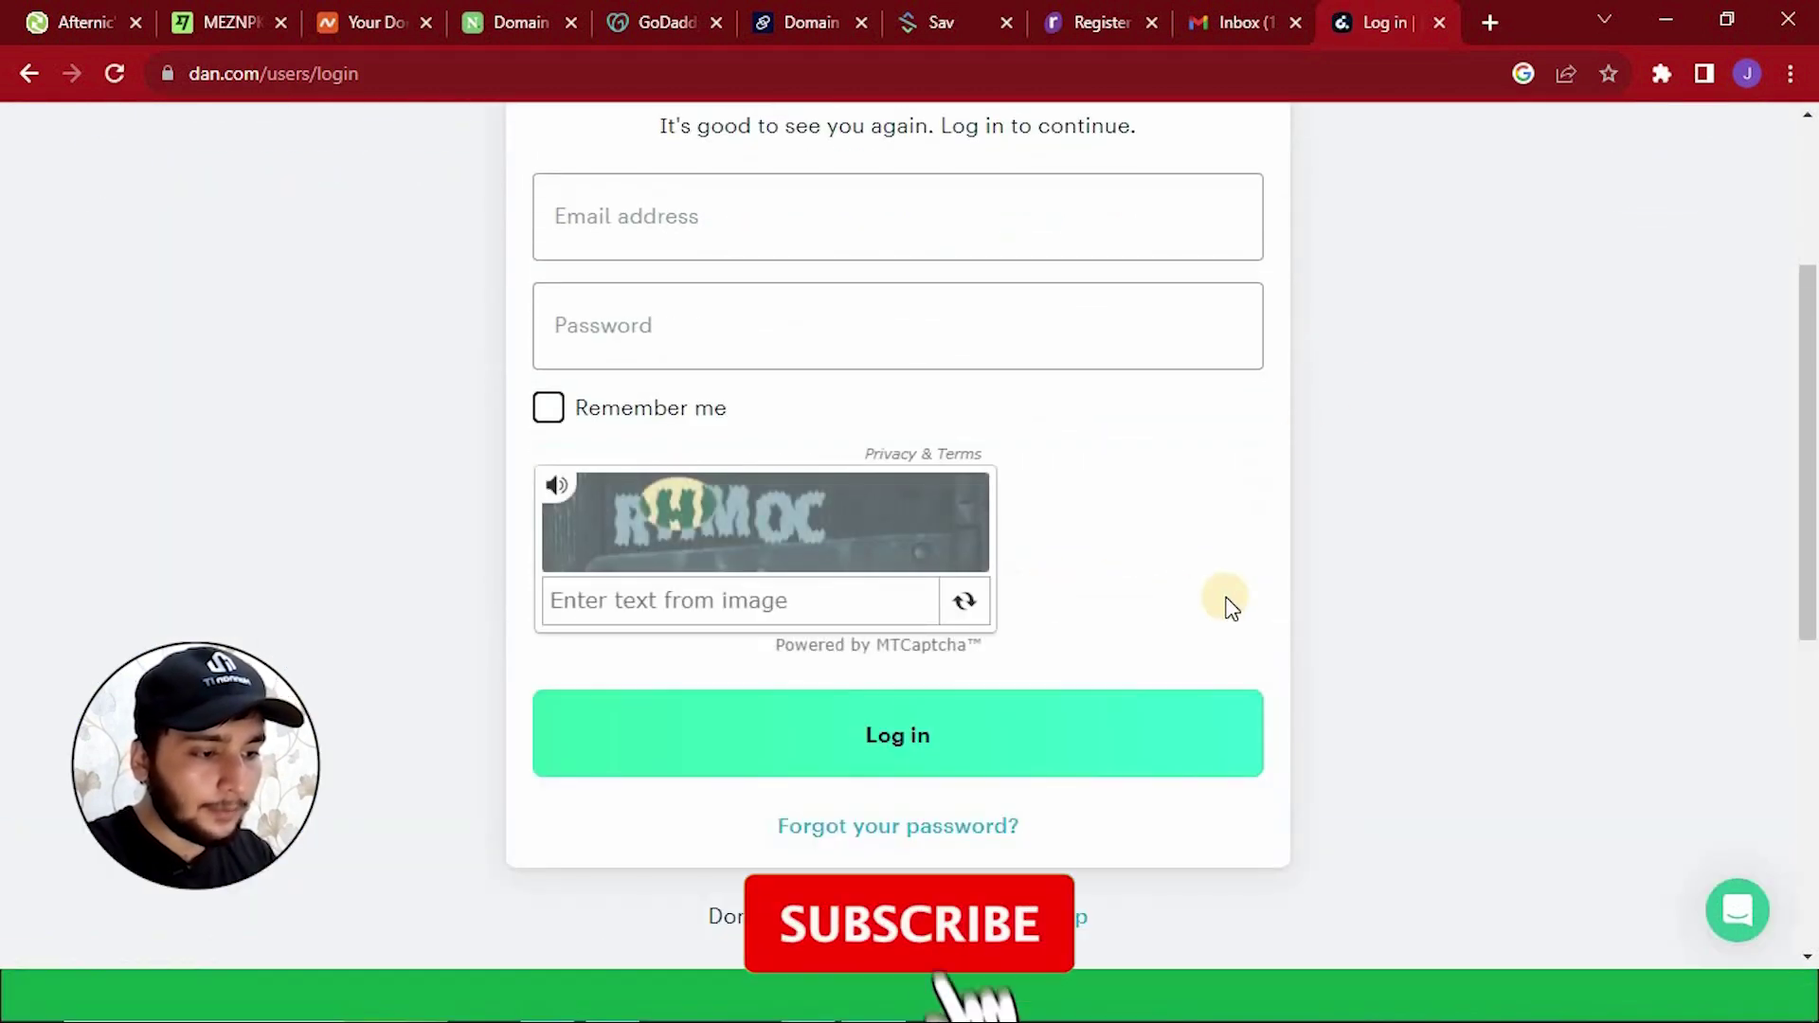
scroll(1194, 654, down, 2)
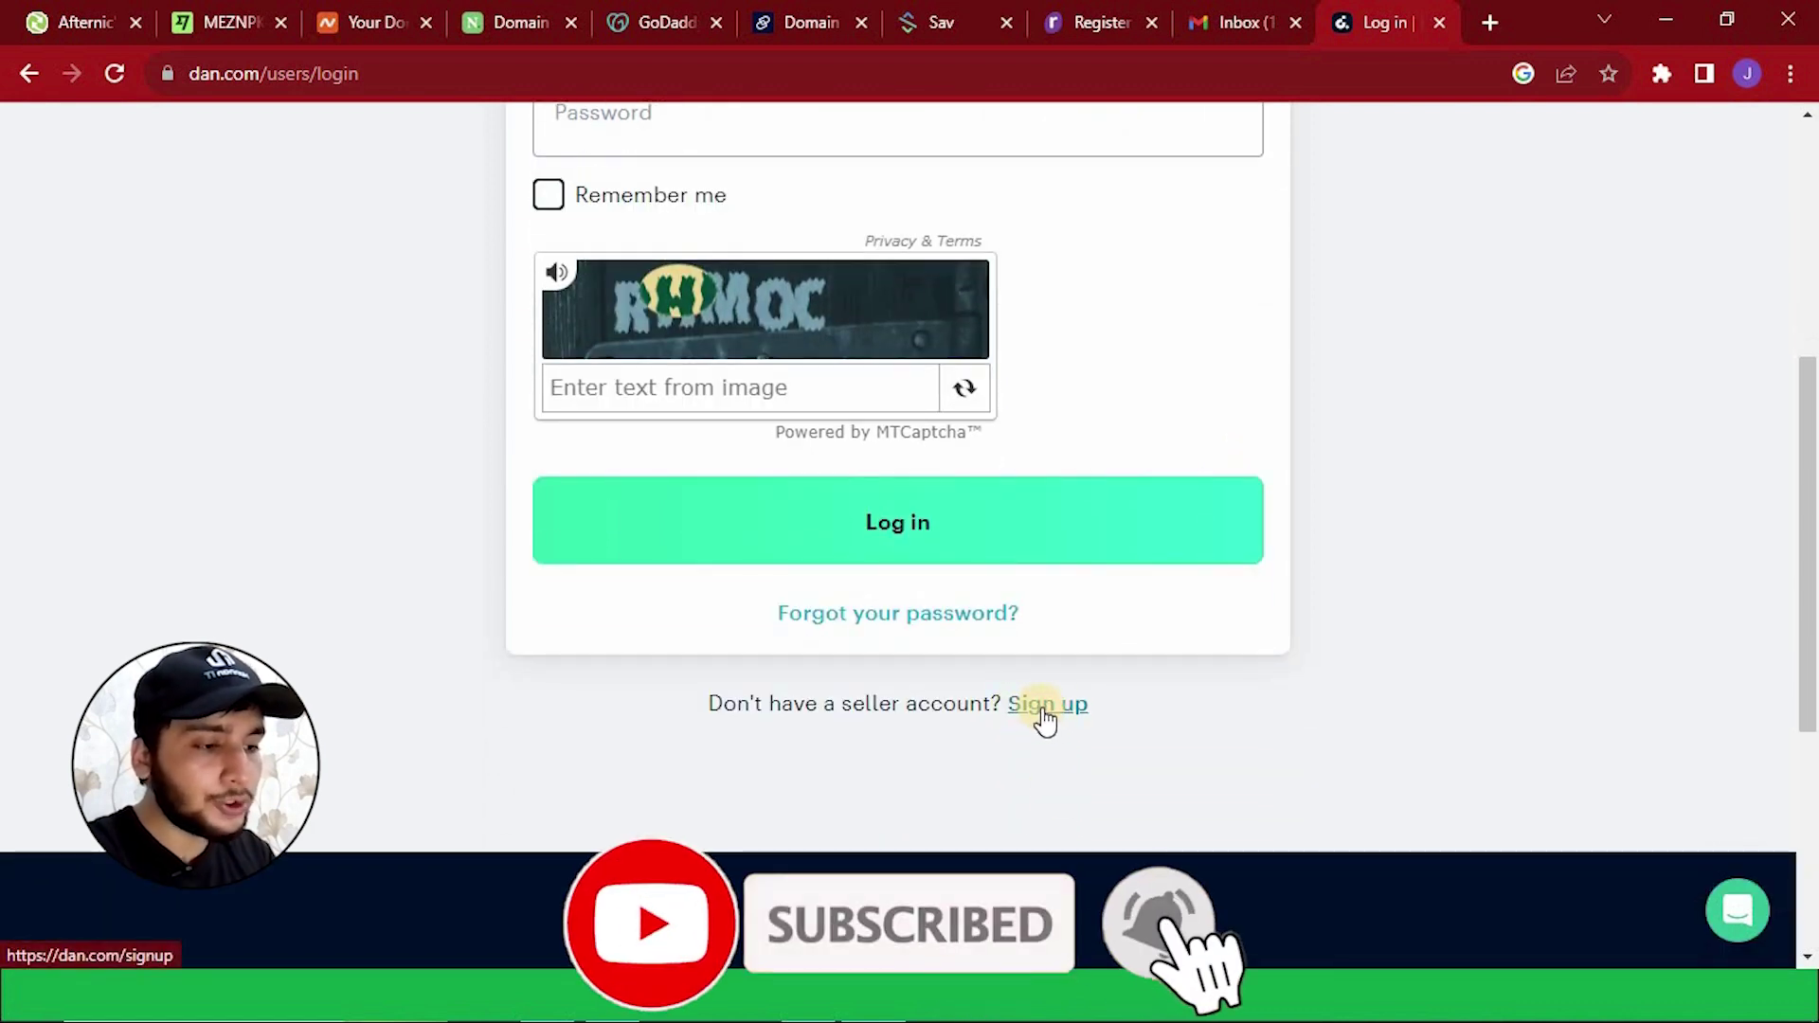
click(1045, 716)
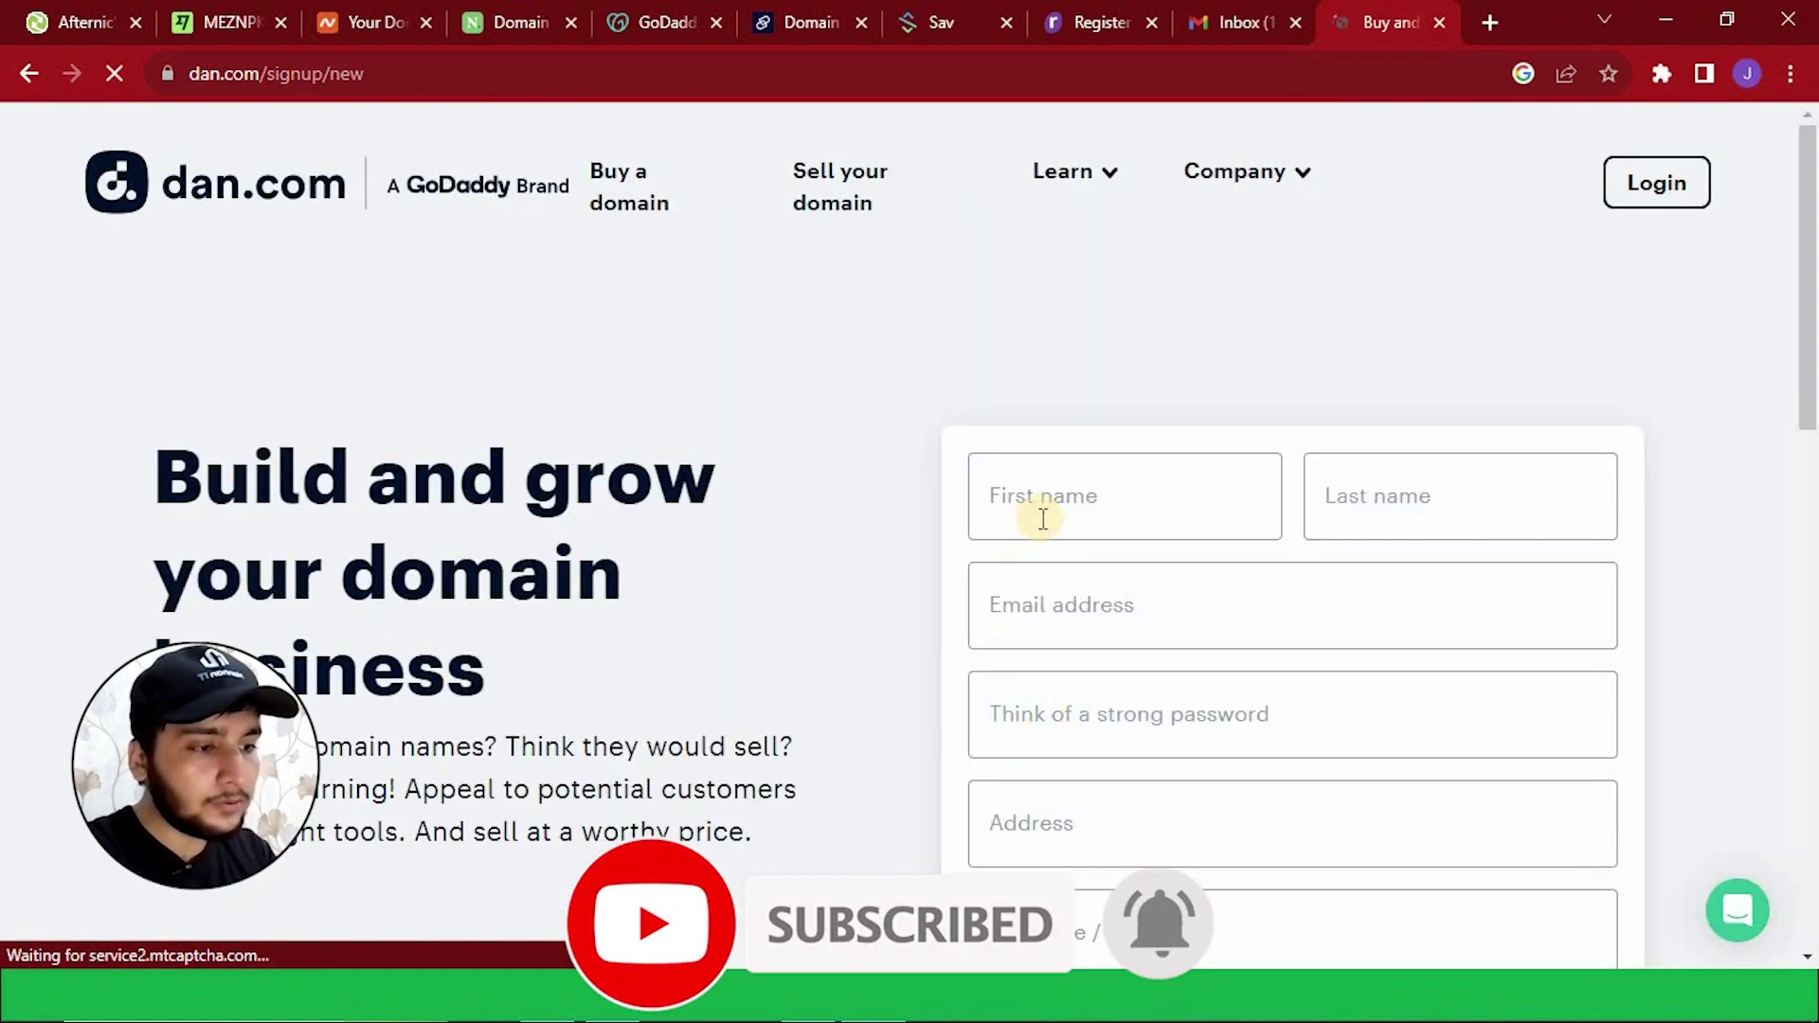
click(1046, 513)
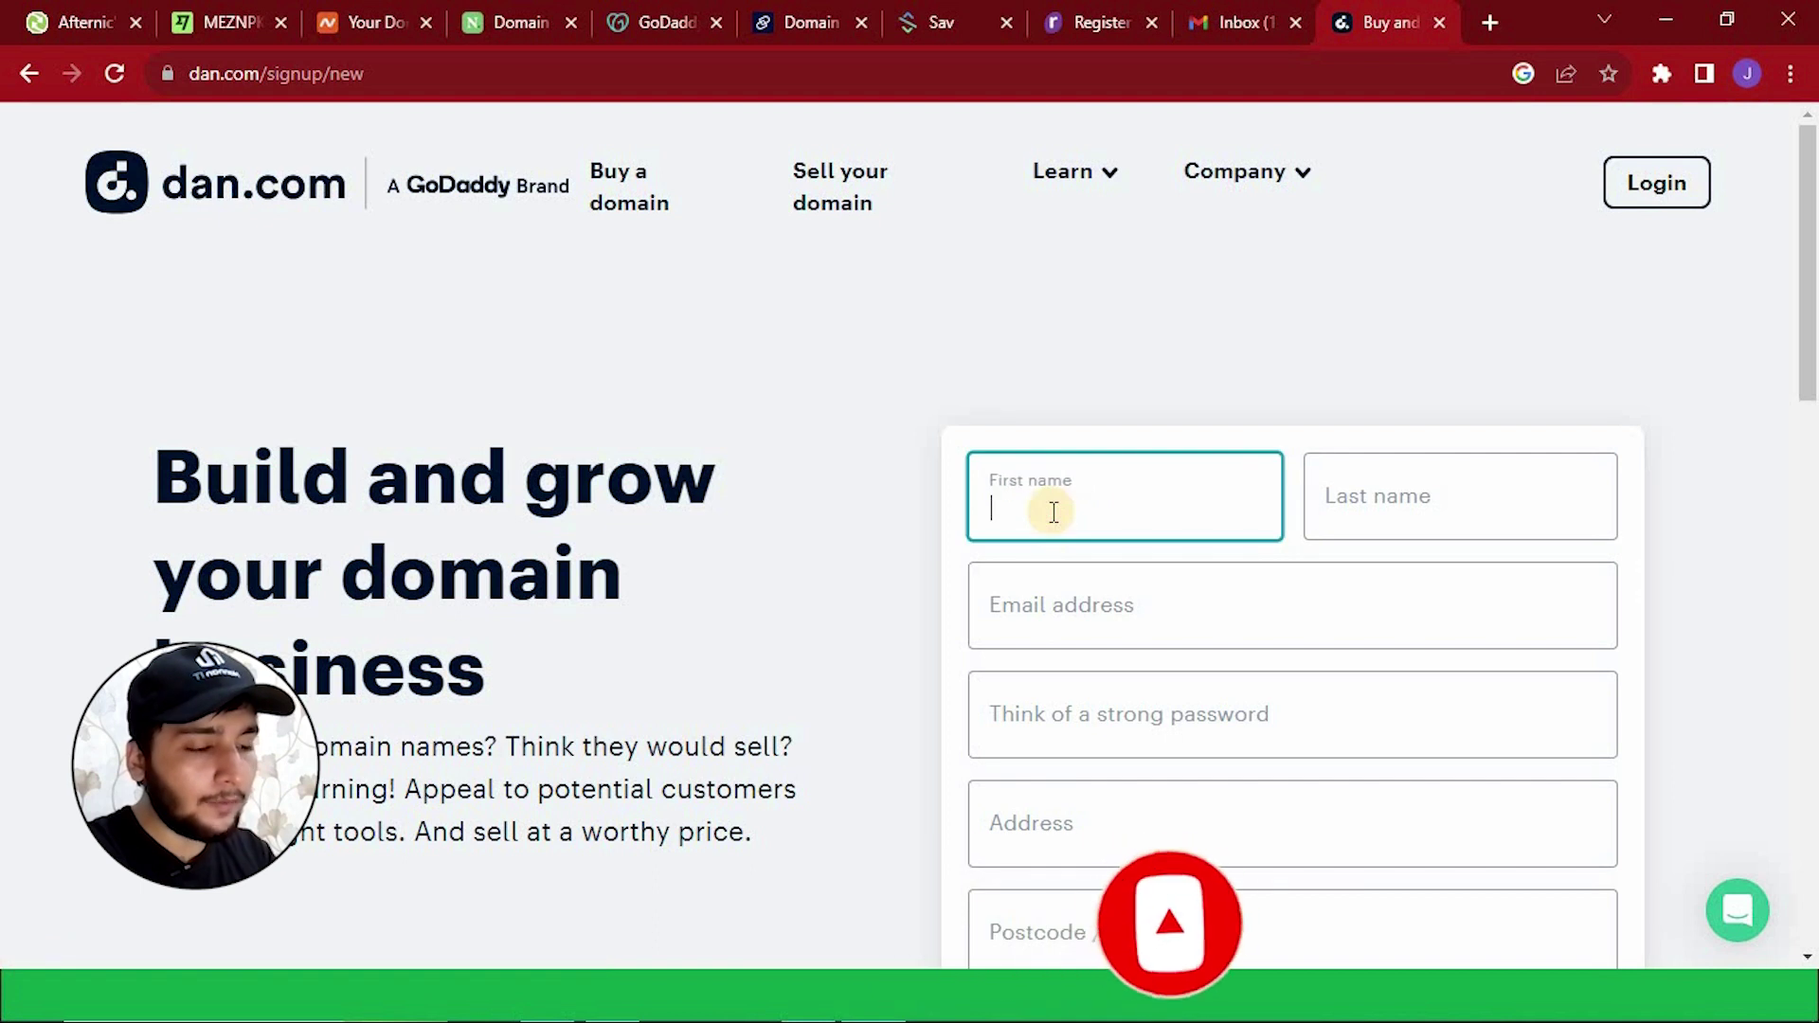
Enter the seller's first name and last name, correcting the last-name typo.
text(Hannan)
key(Tab)
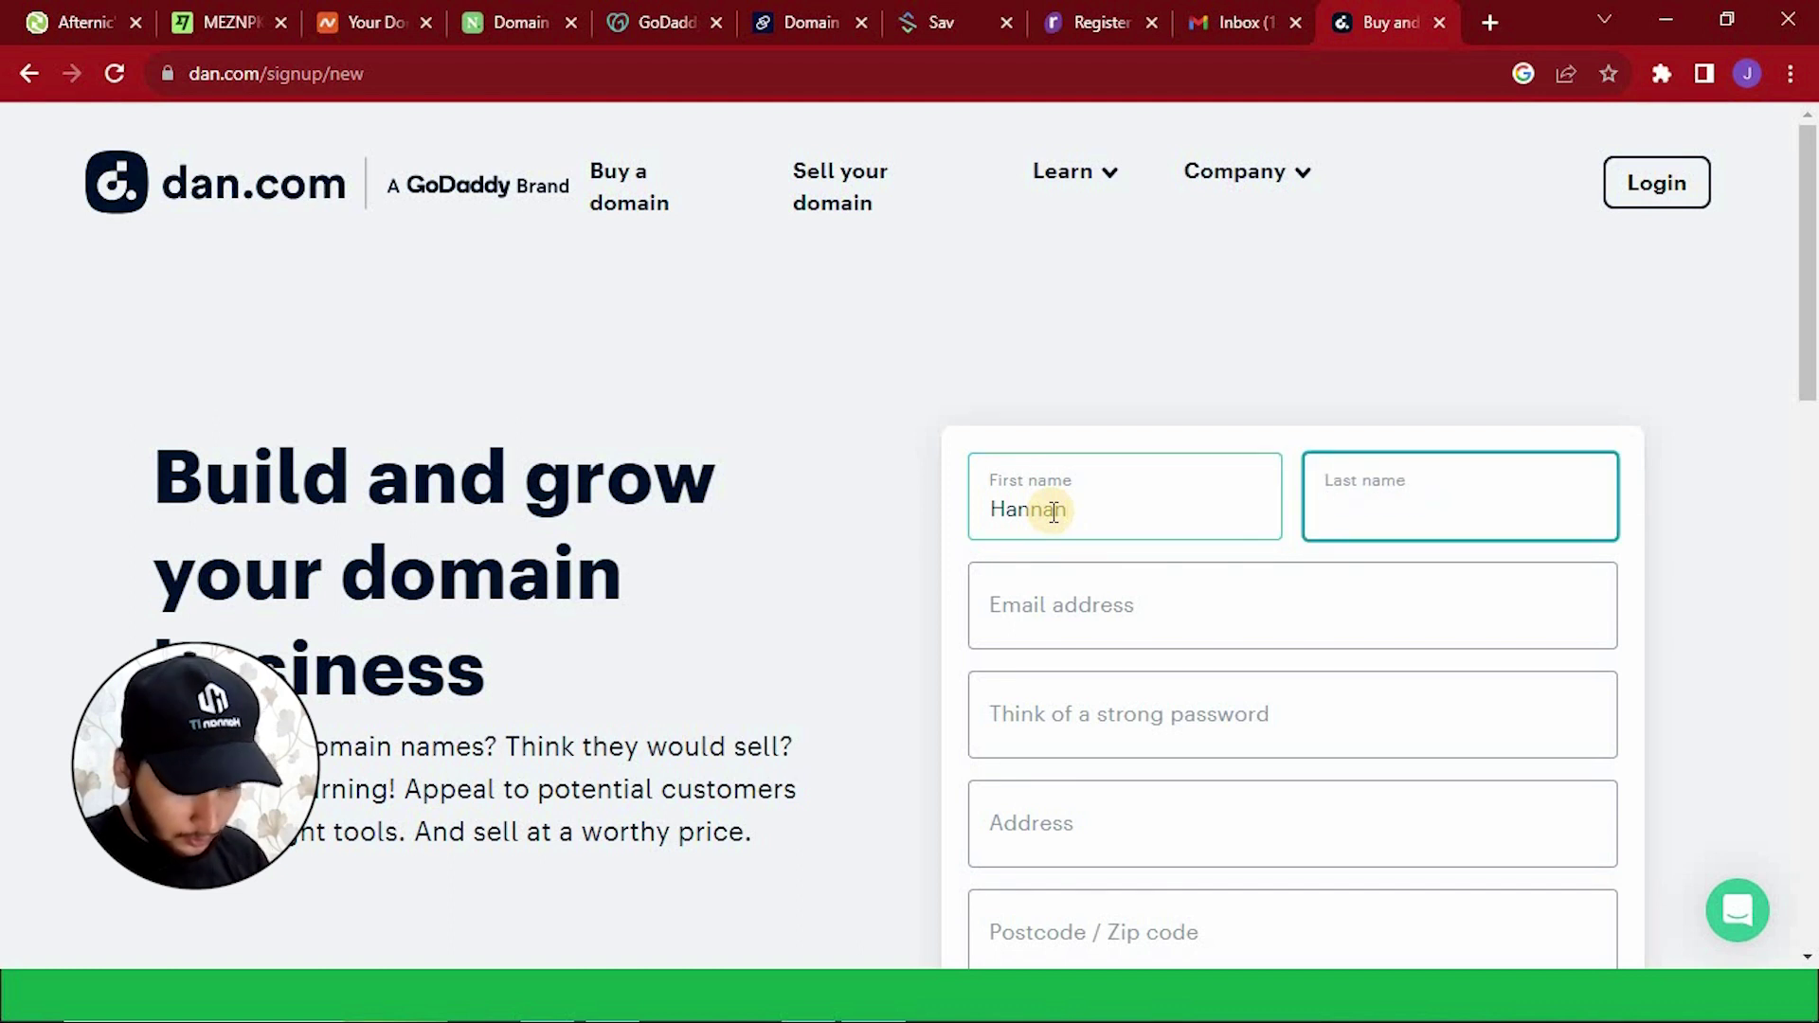
text(Muyh)
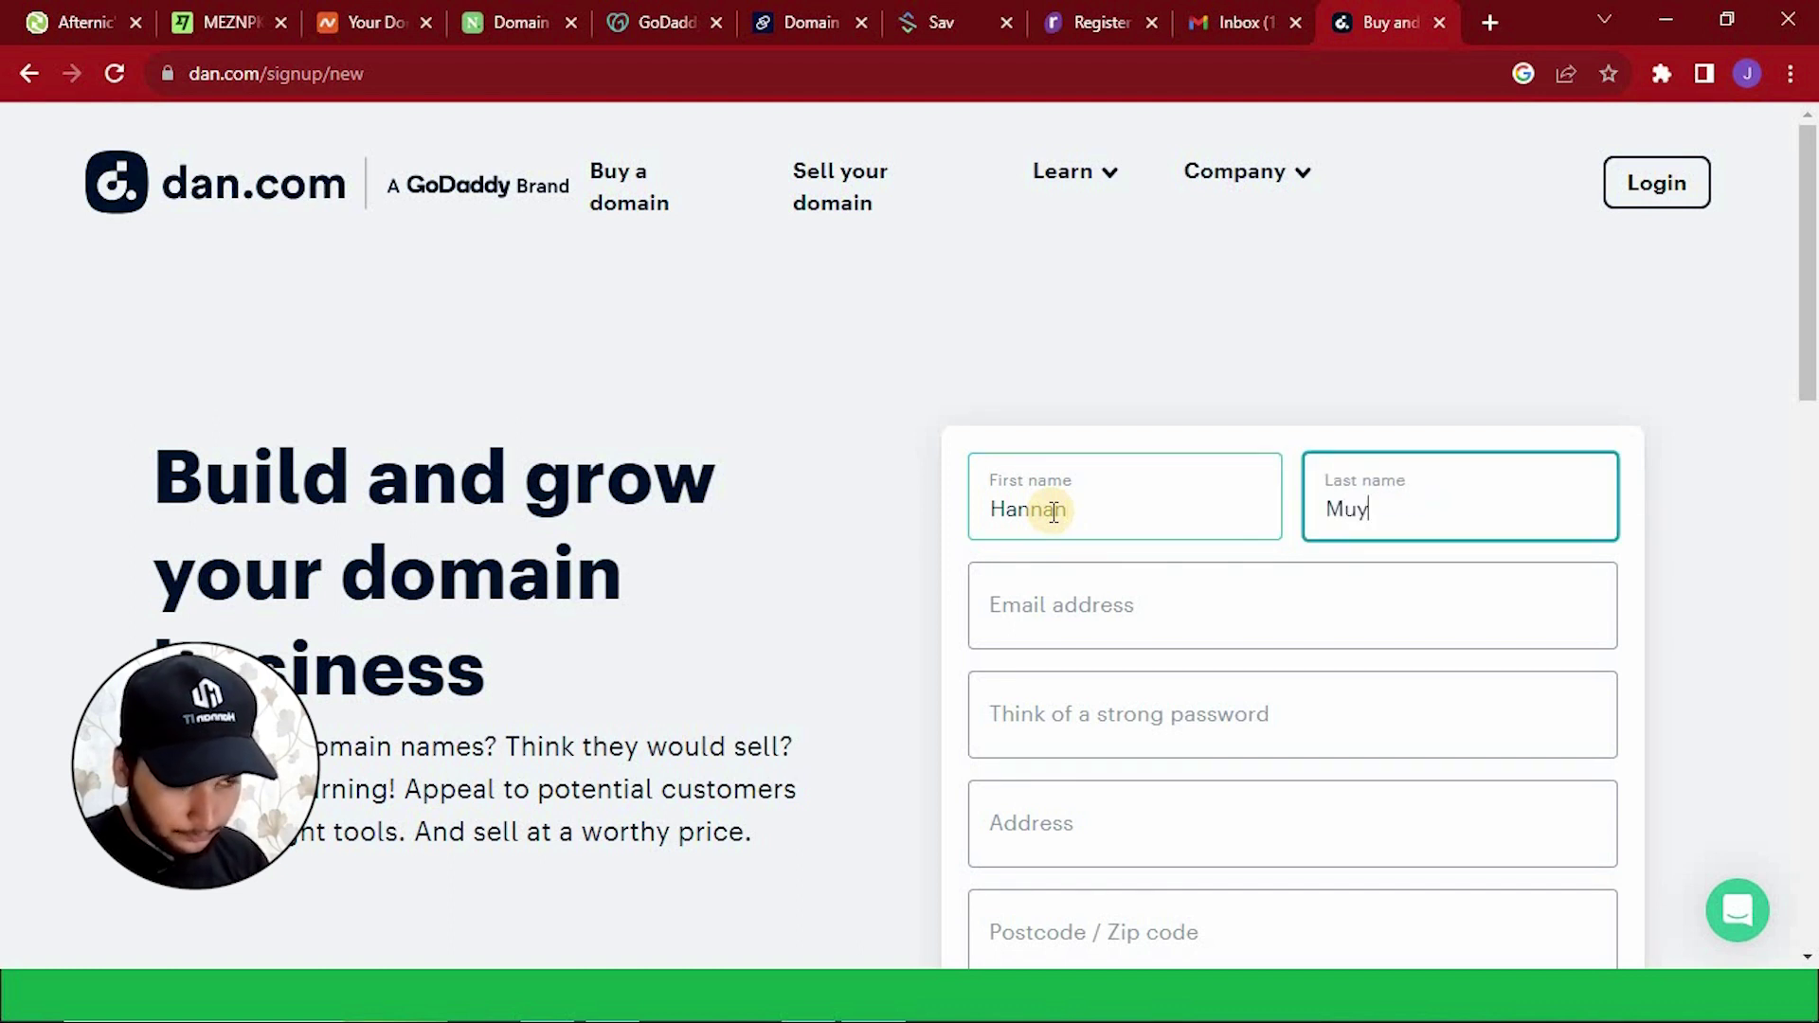
key(BackSpace)
key(BackSpace)
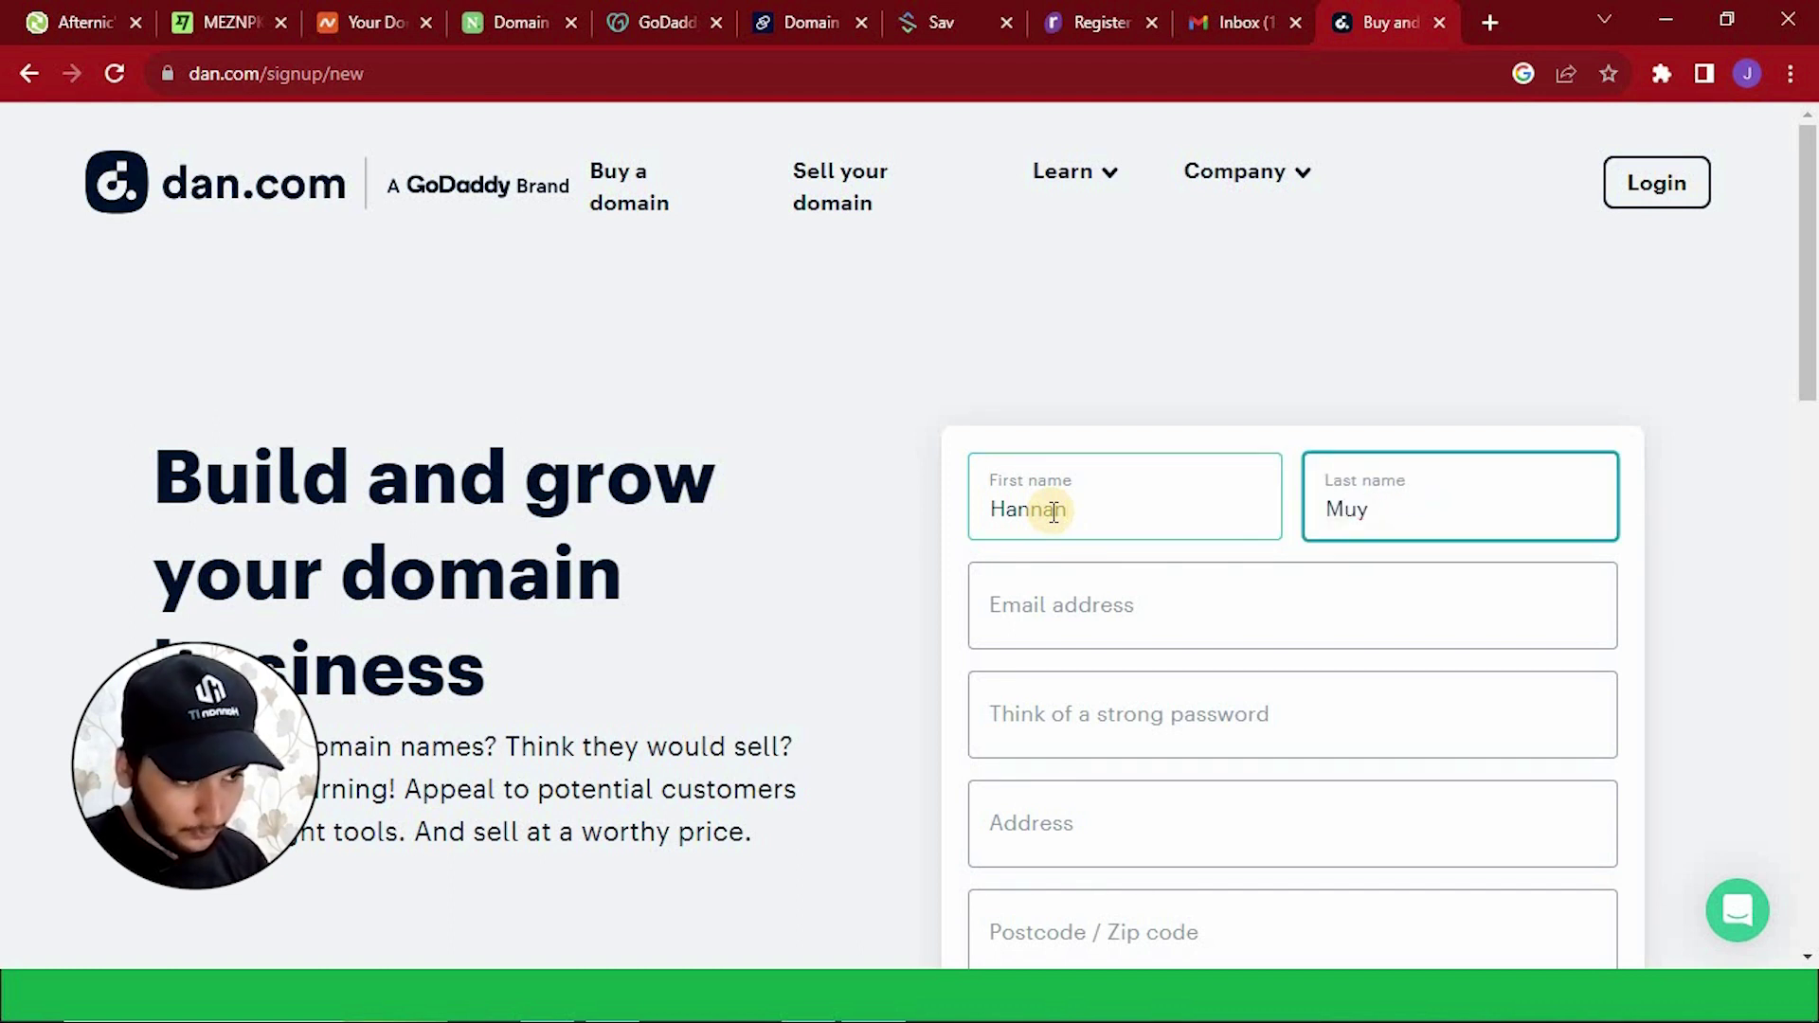
text(hammad)
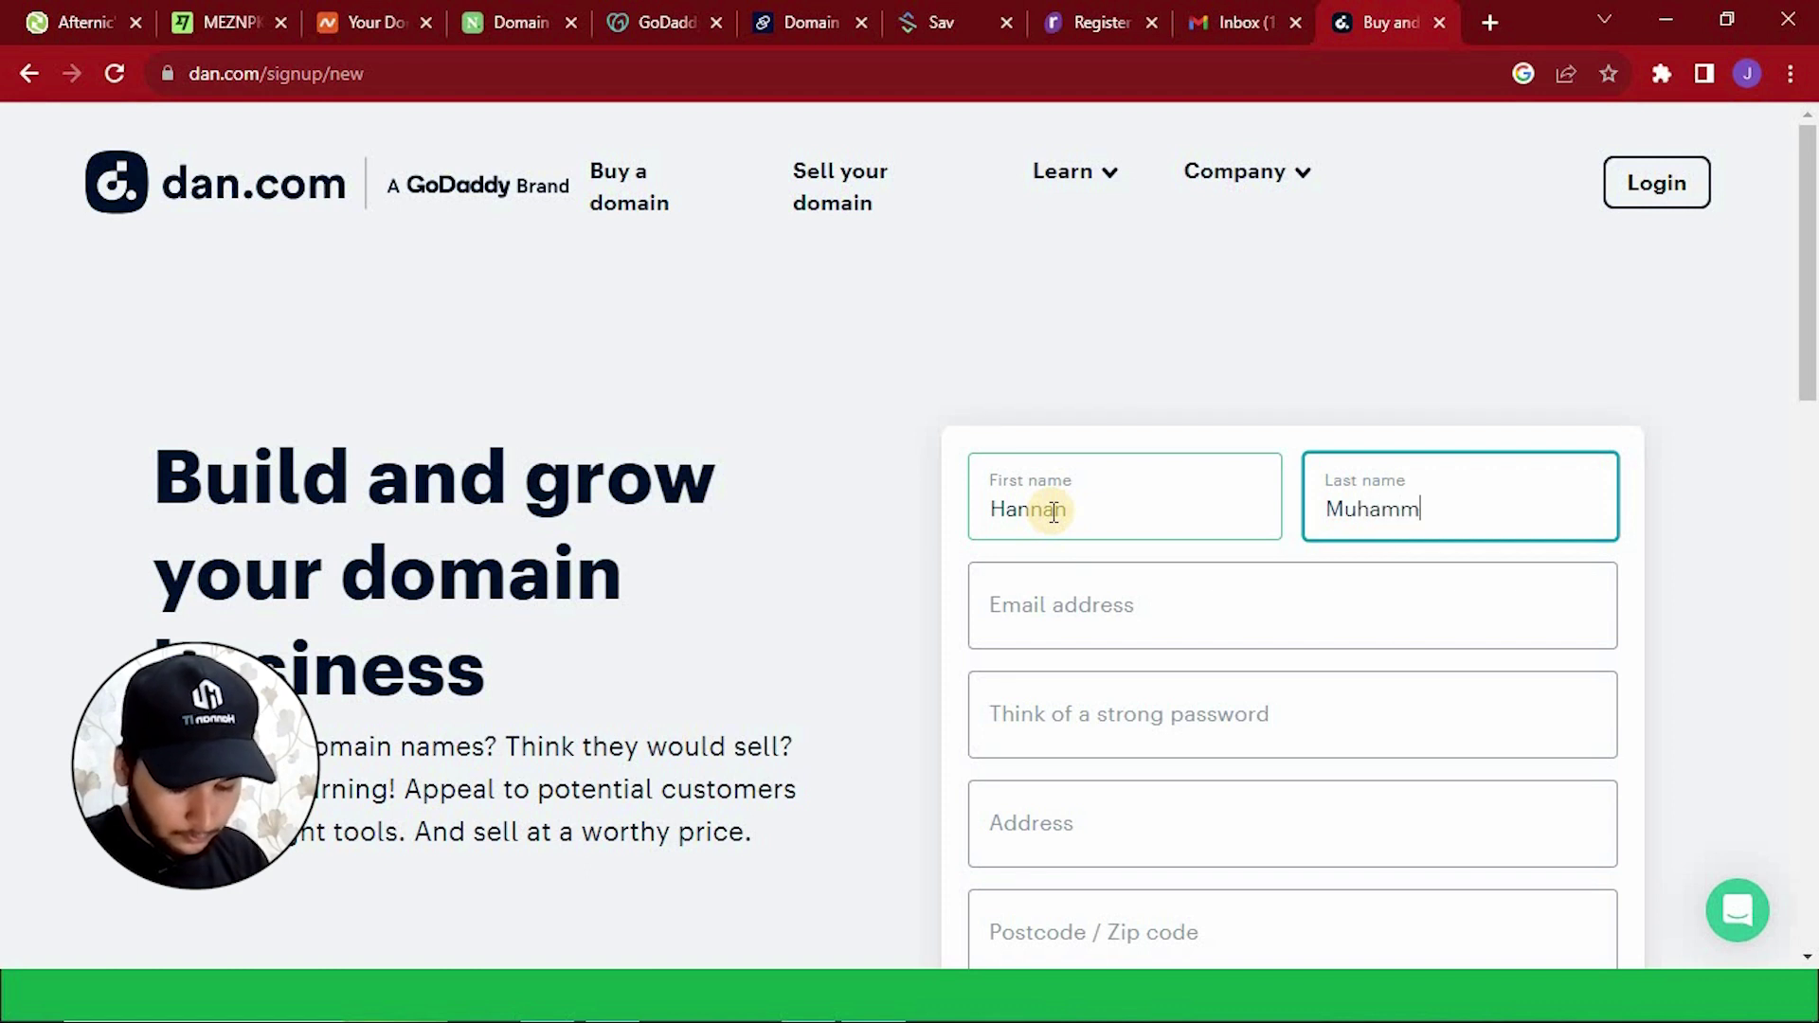
click(1070, 595)
Select the account's e-mail address from the Google account menu in Gmail.
click(1239, 19)
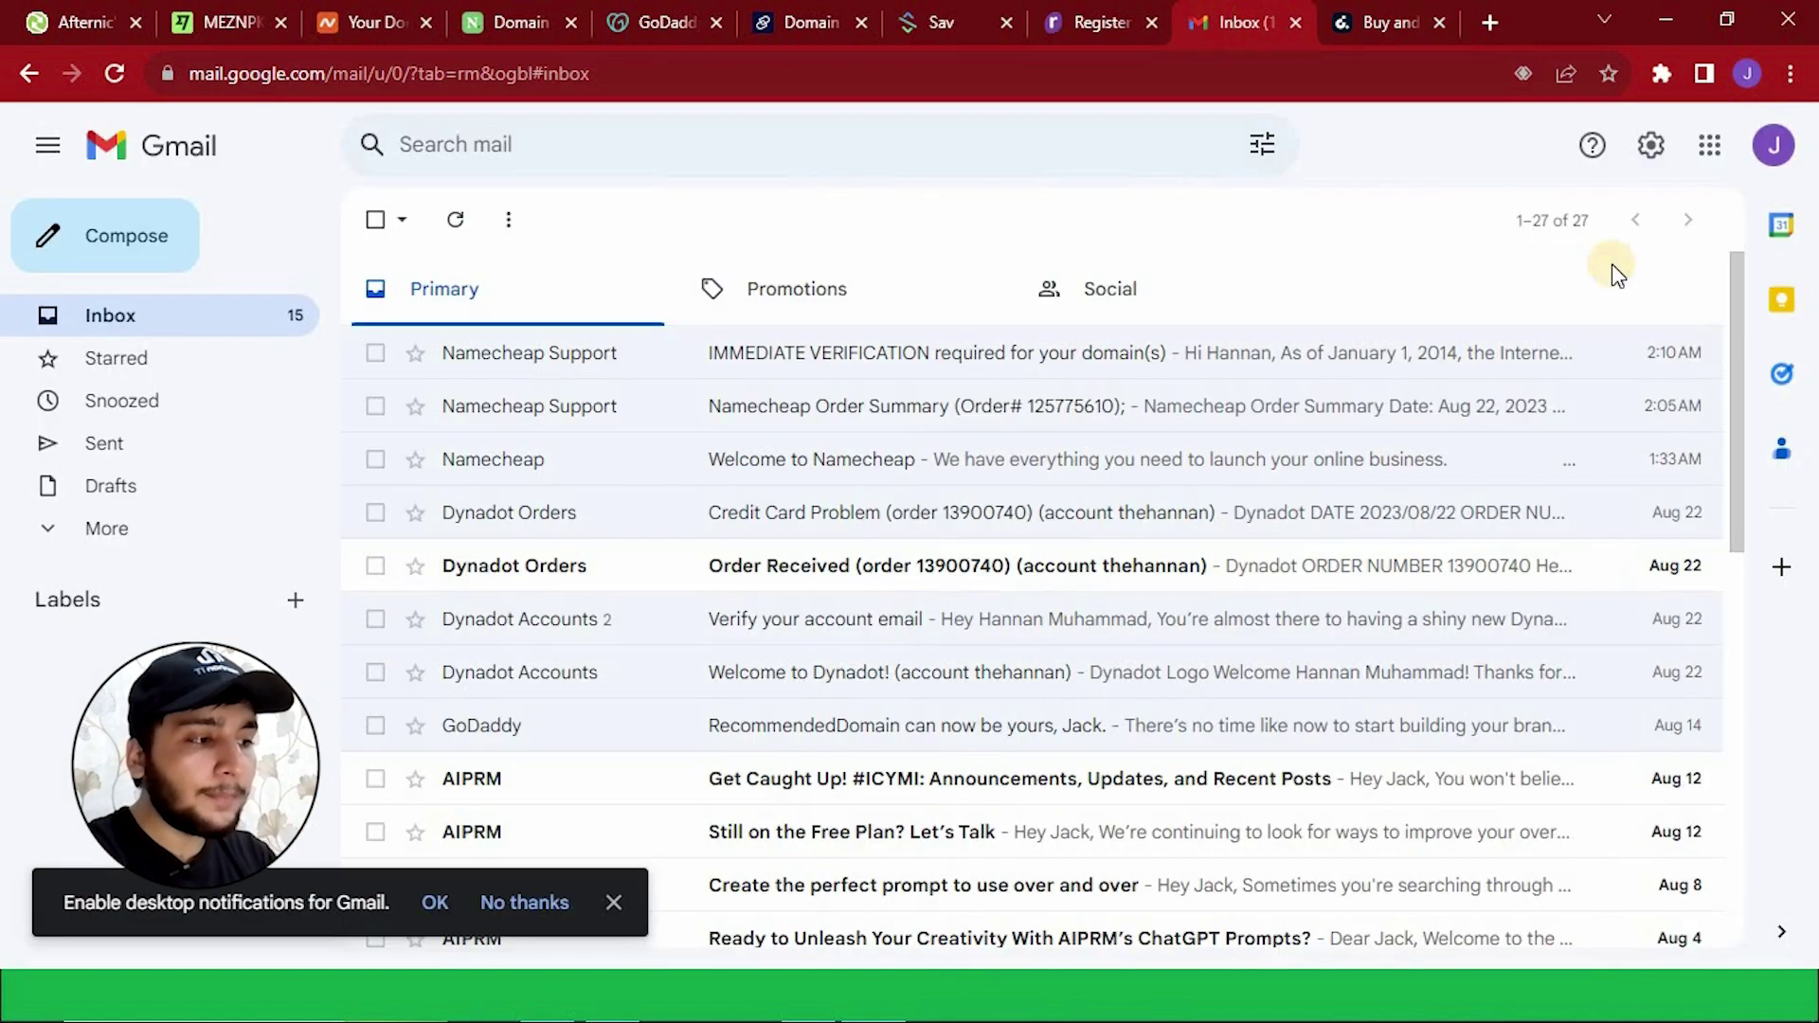
click(1775, 149)
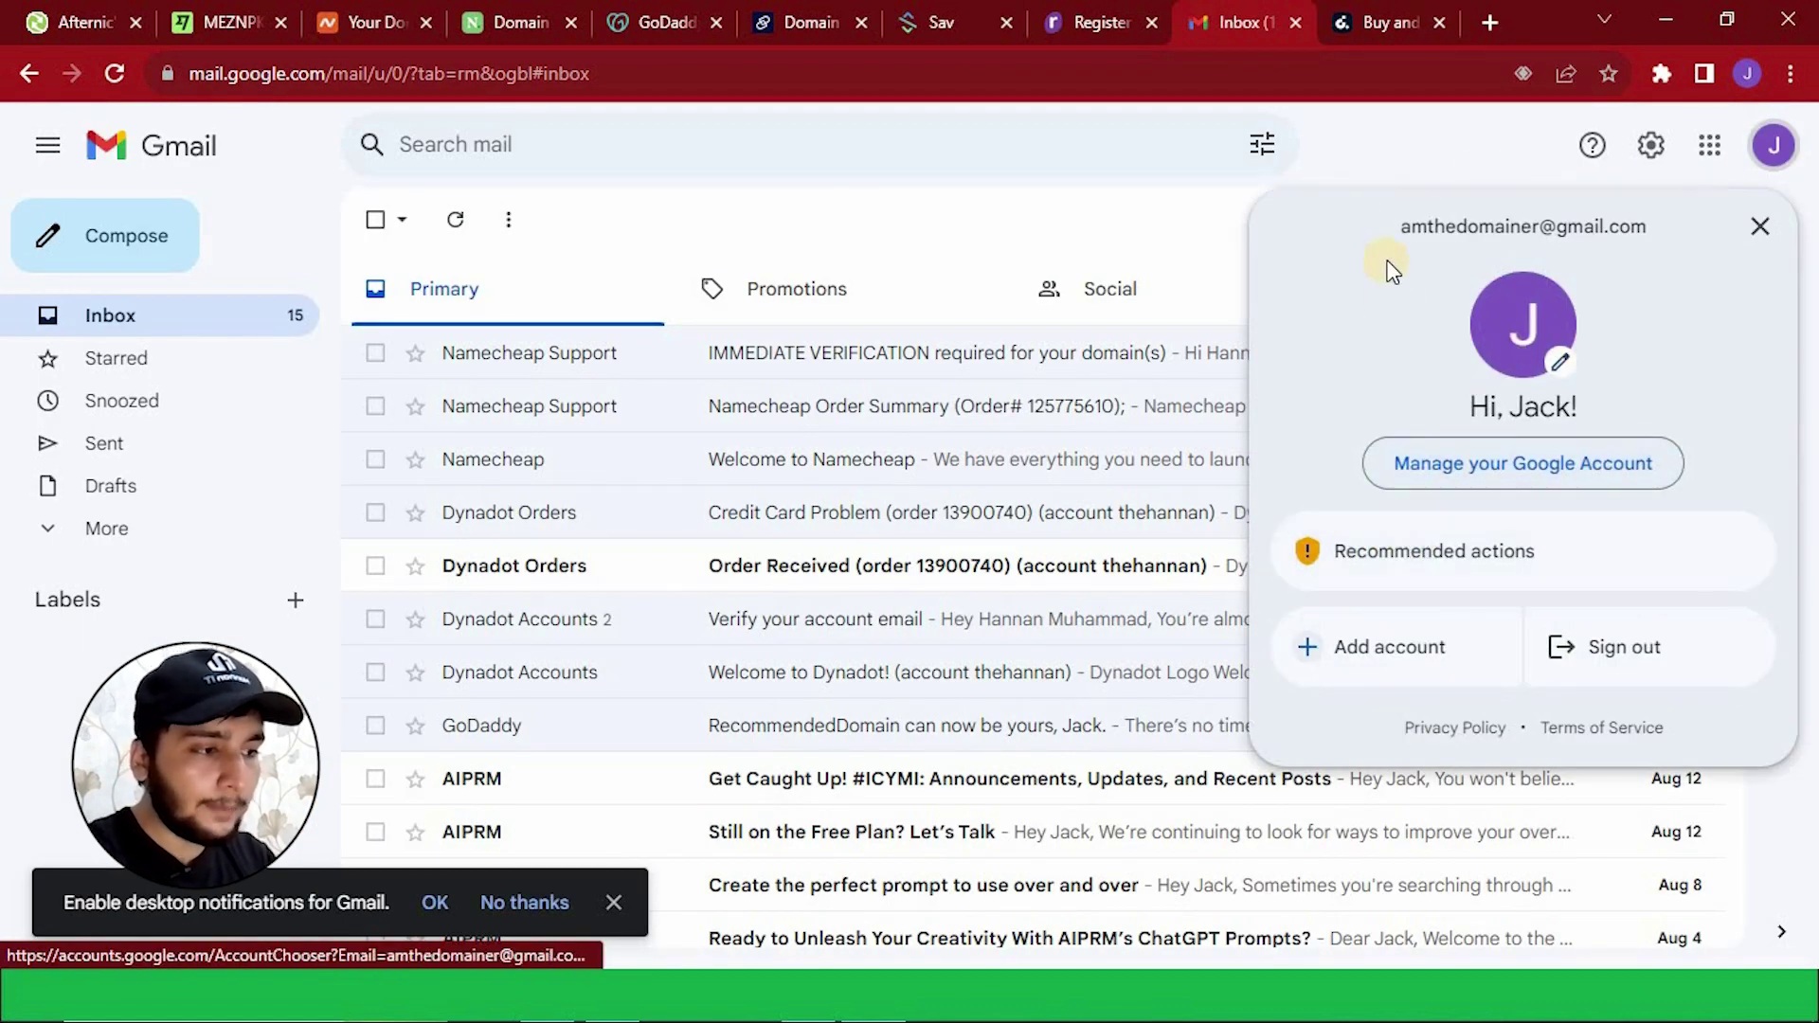
drag(1456, 224, 1647, 219)
key(ctrl+c)
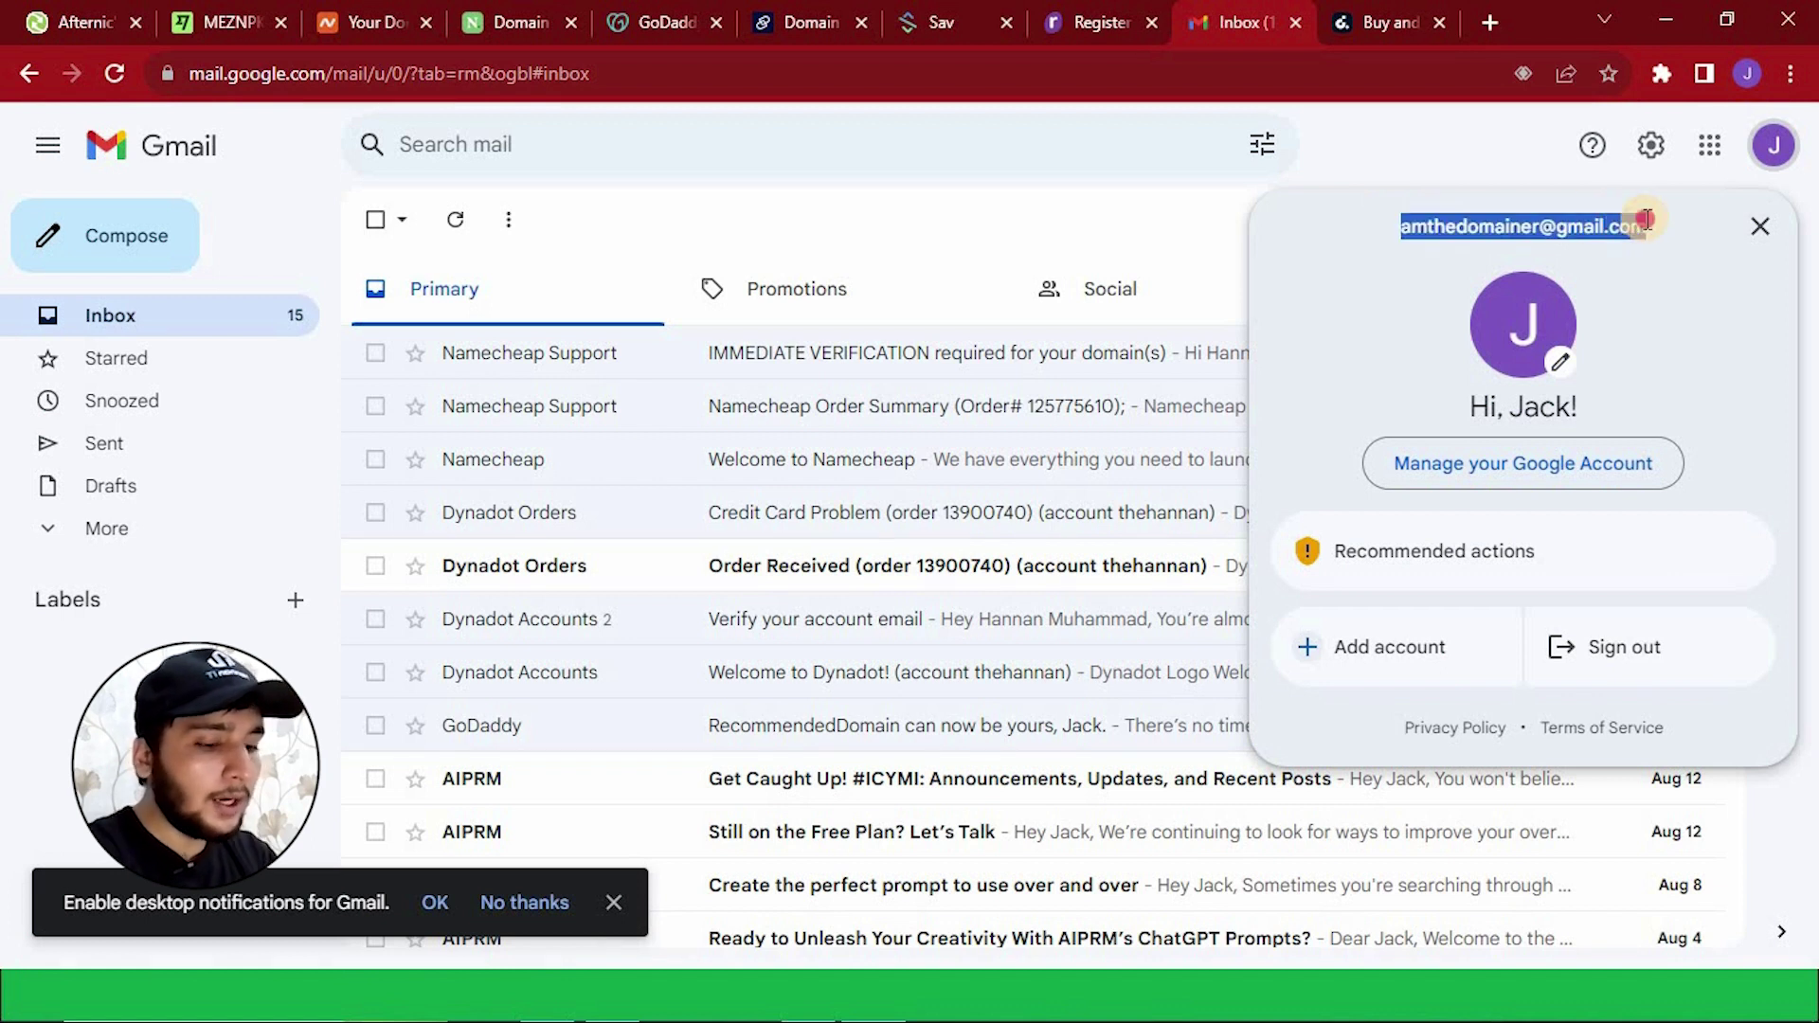
Paste the e-mail address, accept the suggested strong password, and enter the street address.
click(1388, 22)
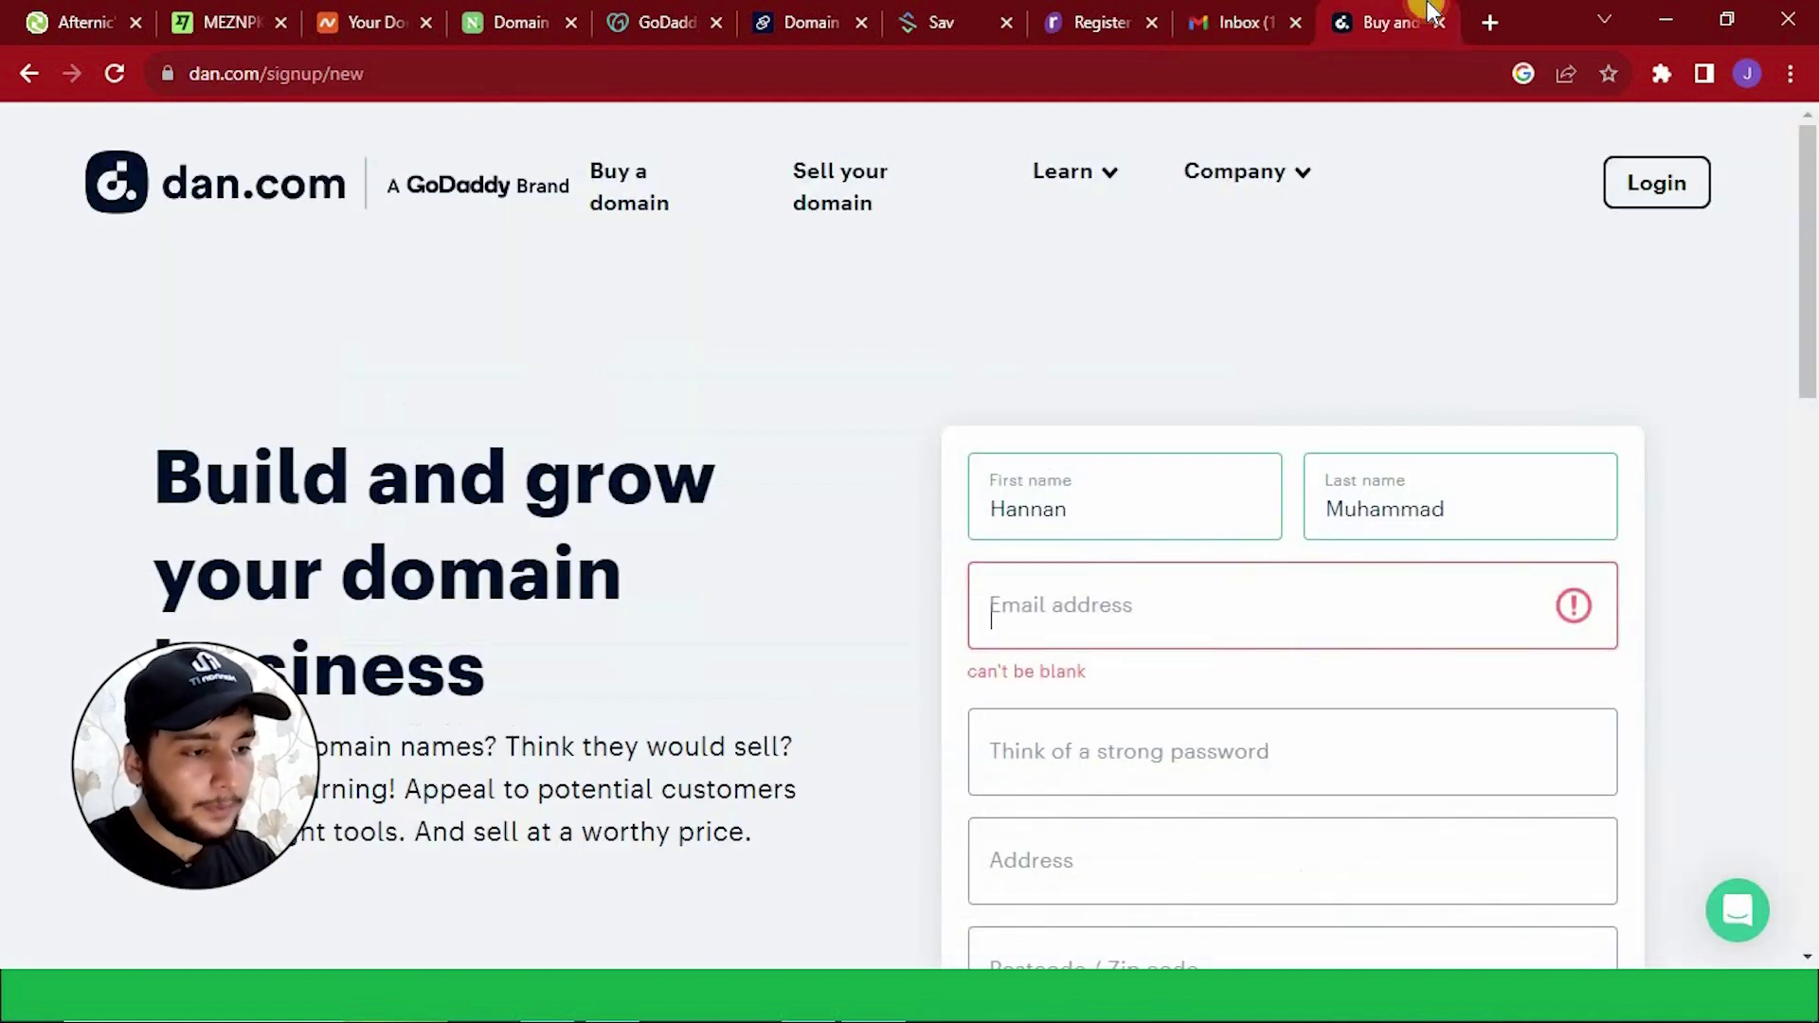
key(ctrl+v)
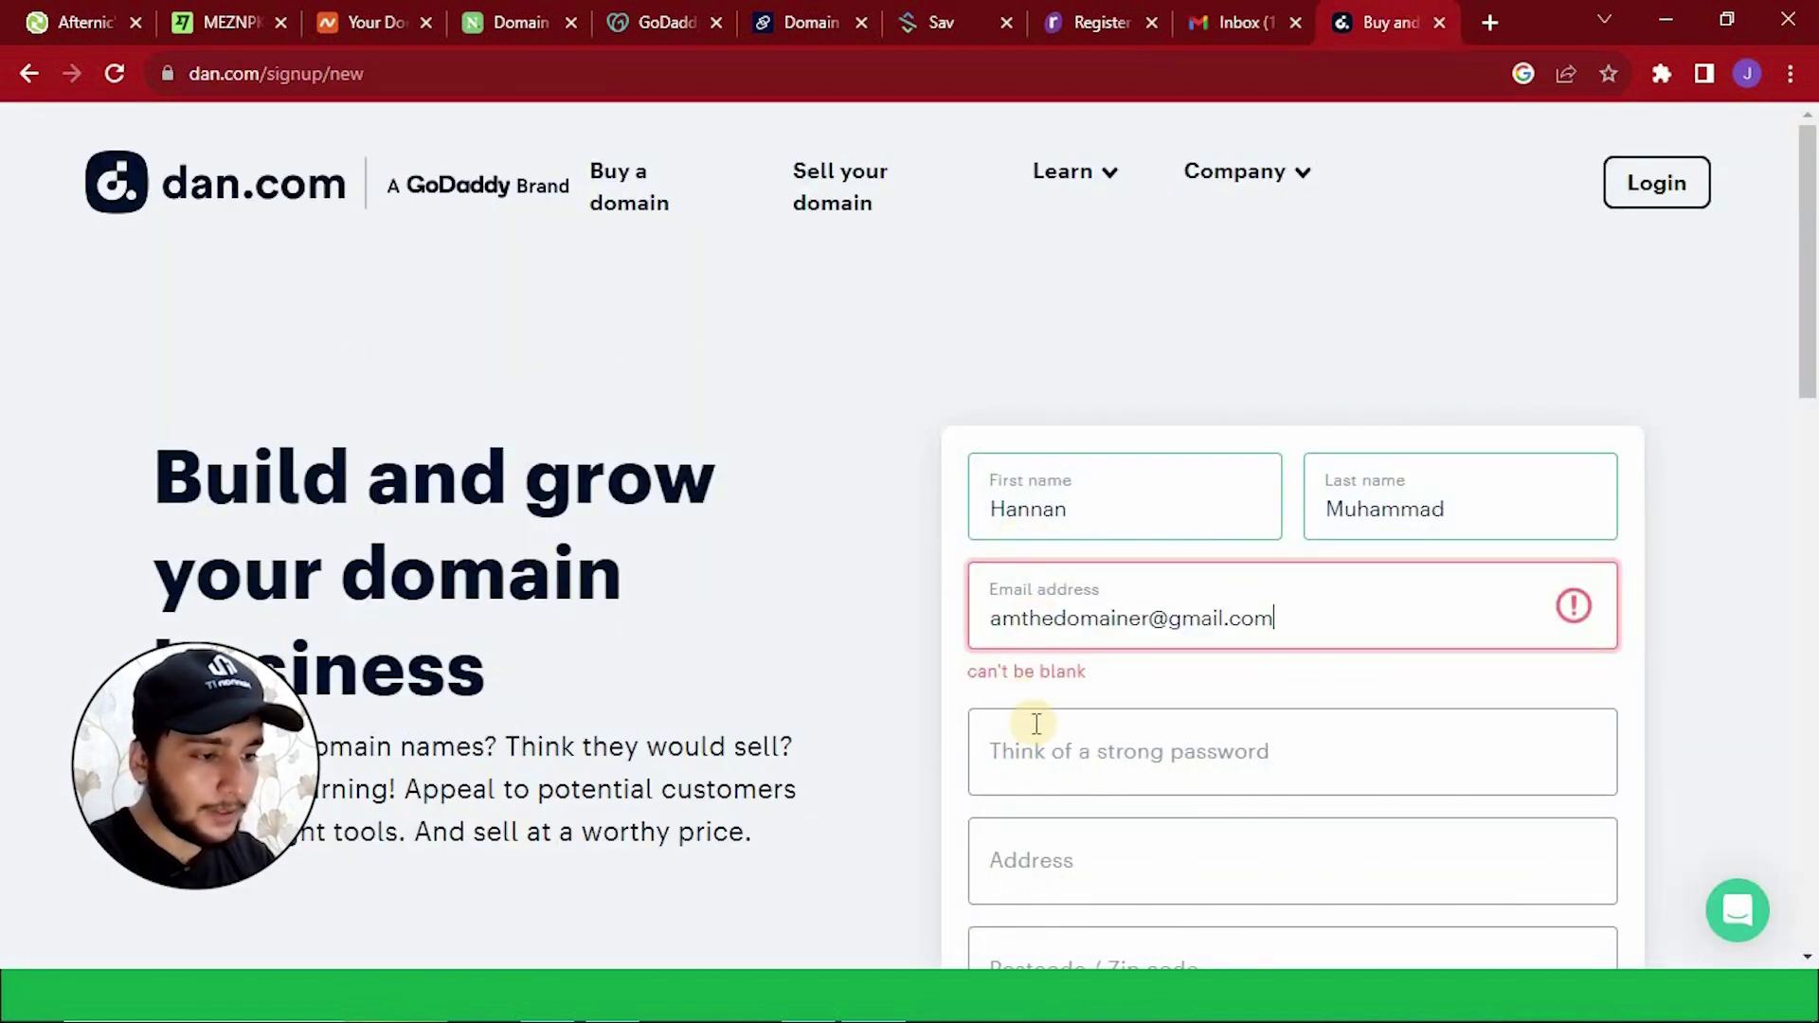
click(1068, 764)
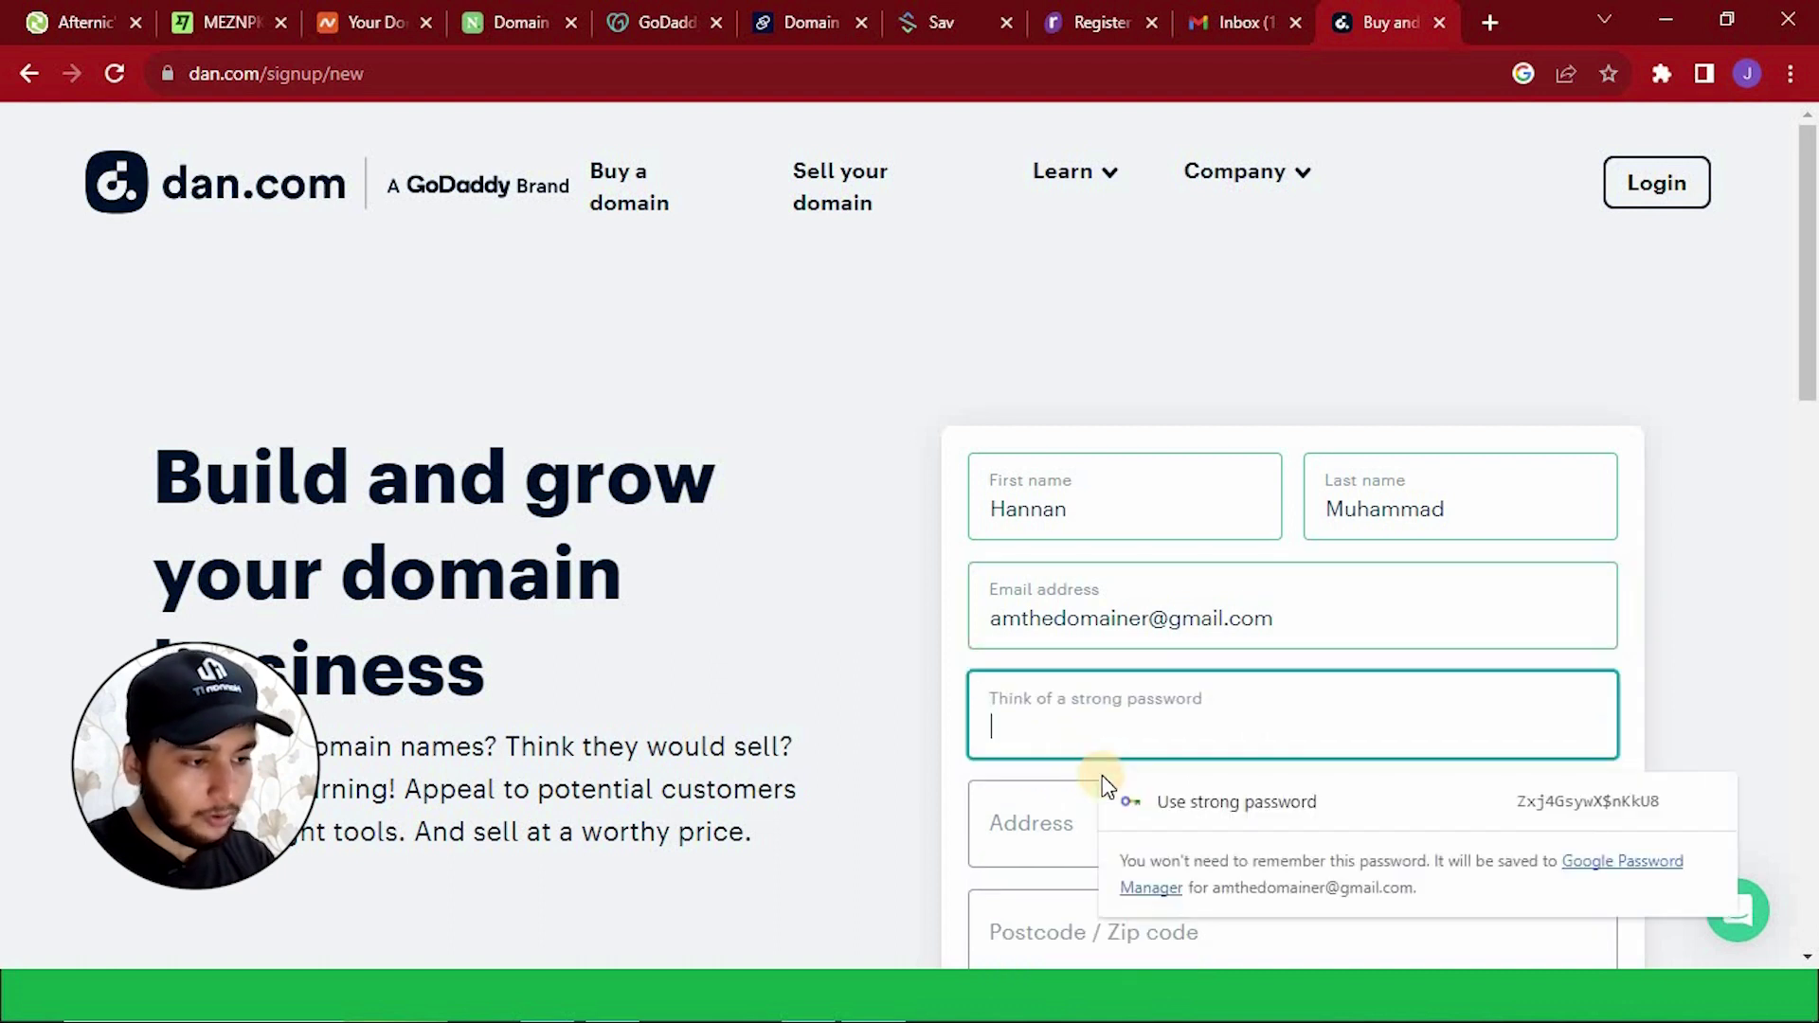
click(1272, 817)
click(1271, 815)
scroll(1109, 658, down, 2)
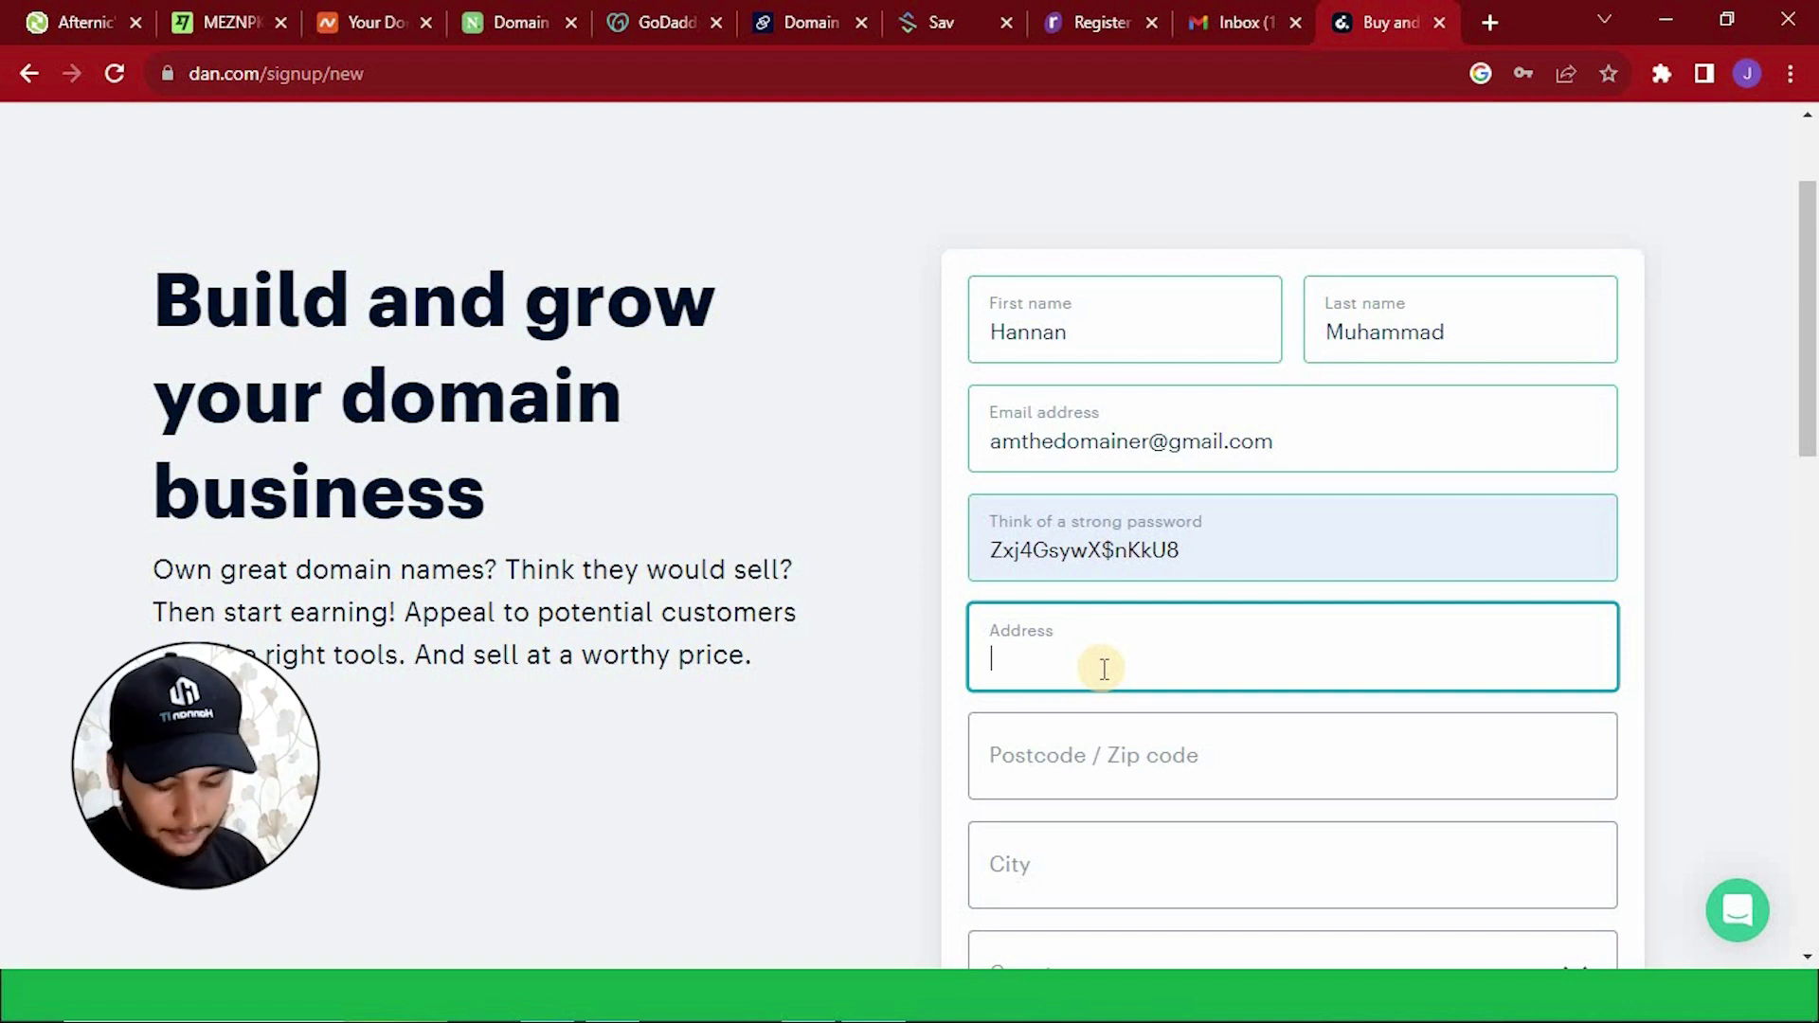
text(h)
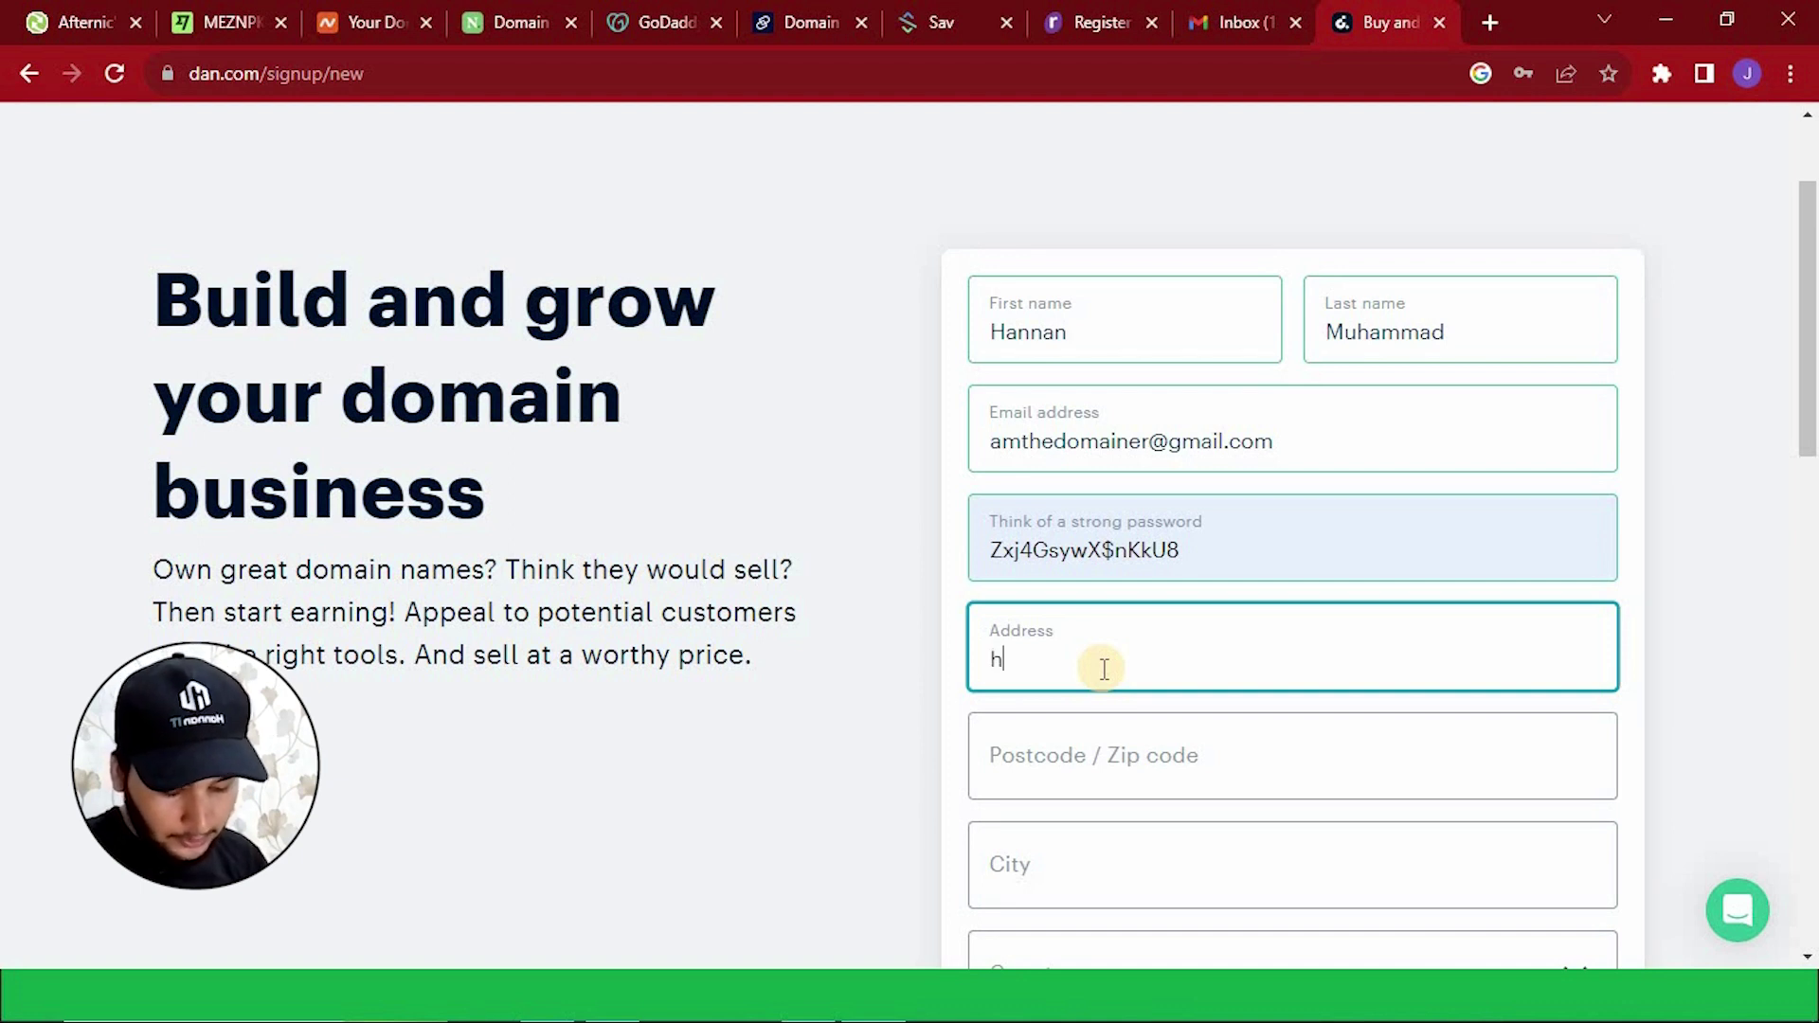
text(oiugft)
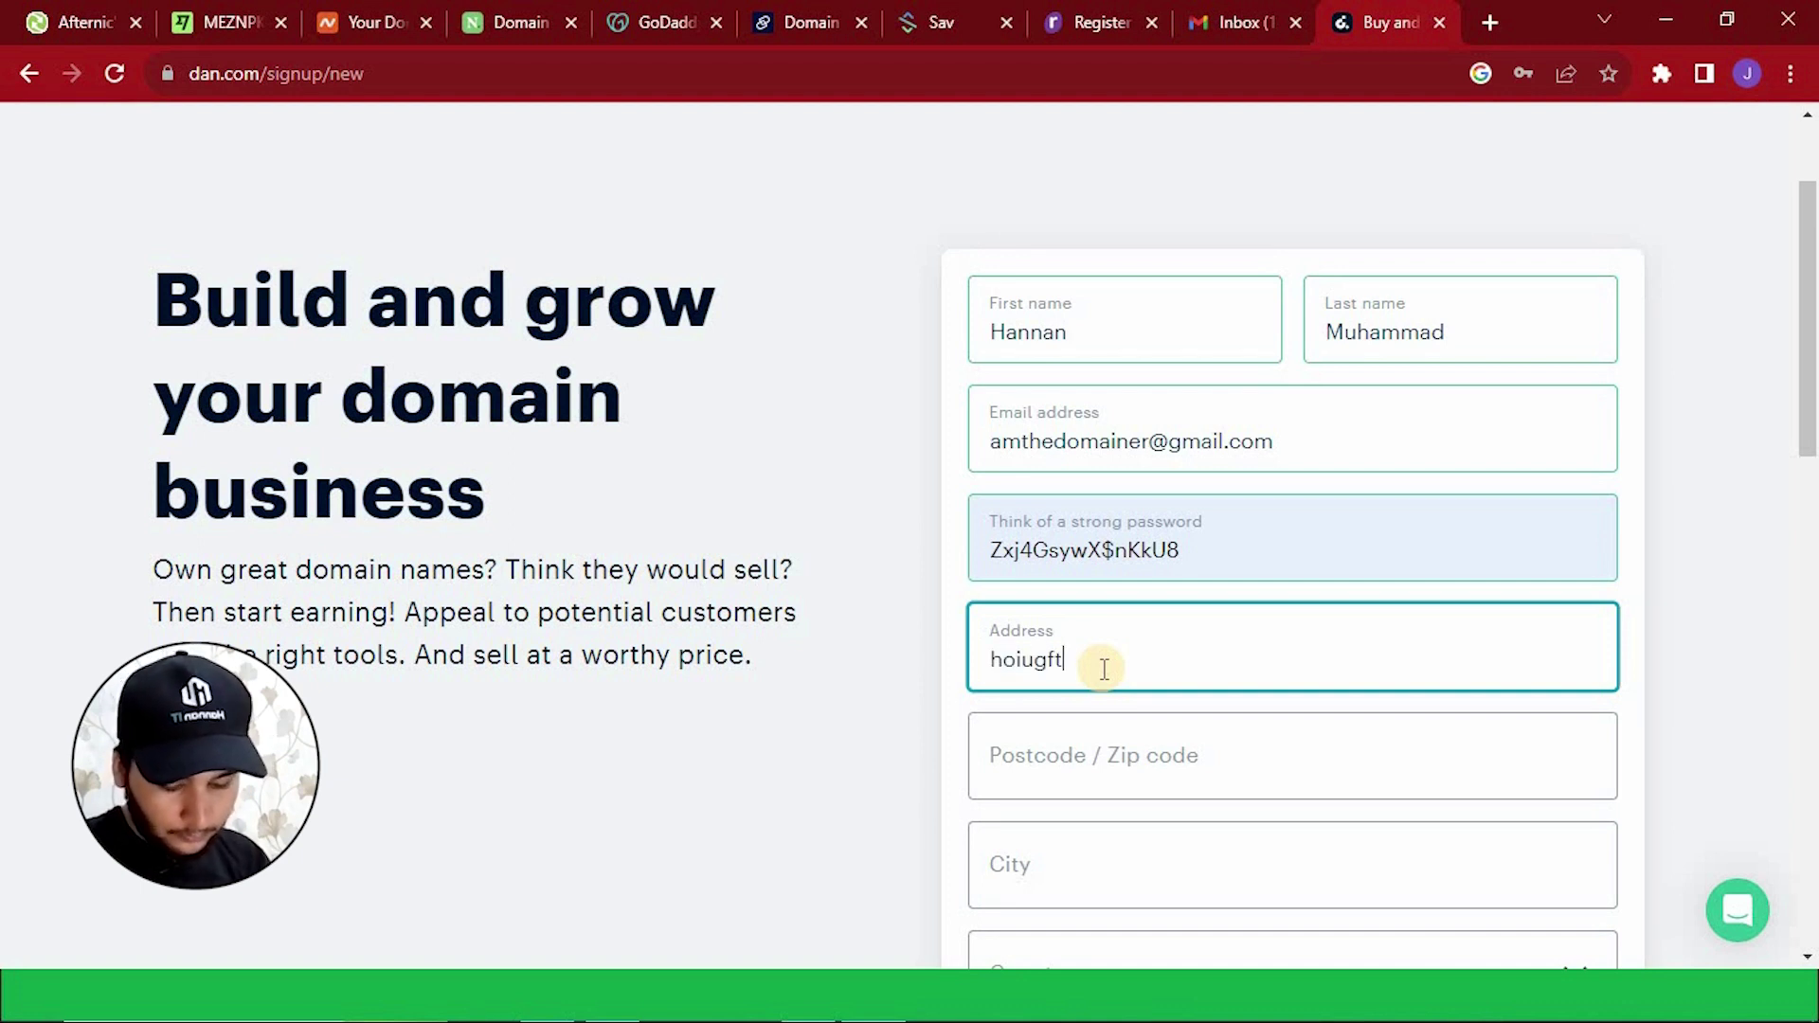
text(#2234)
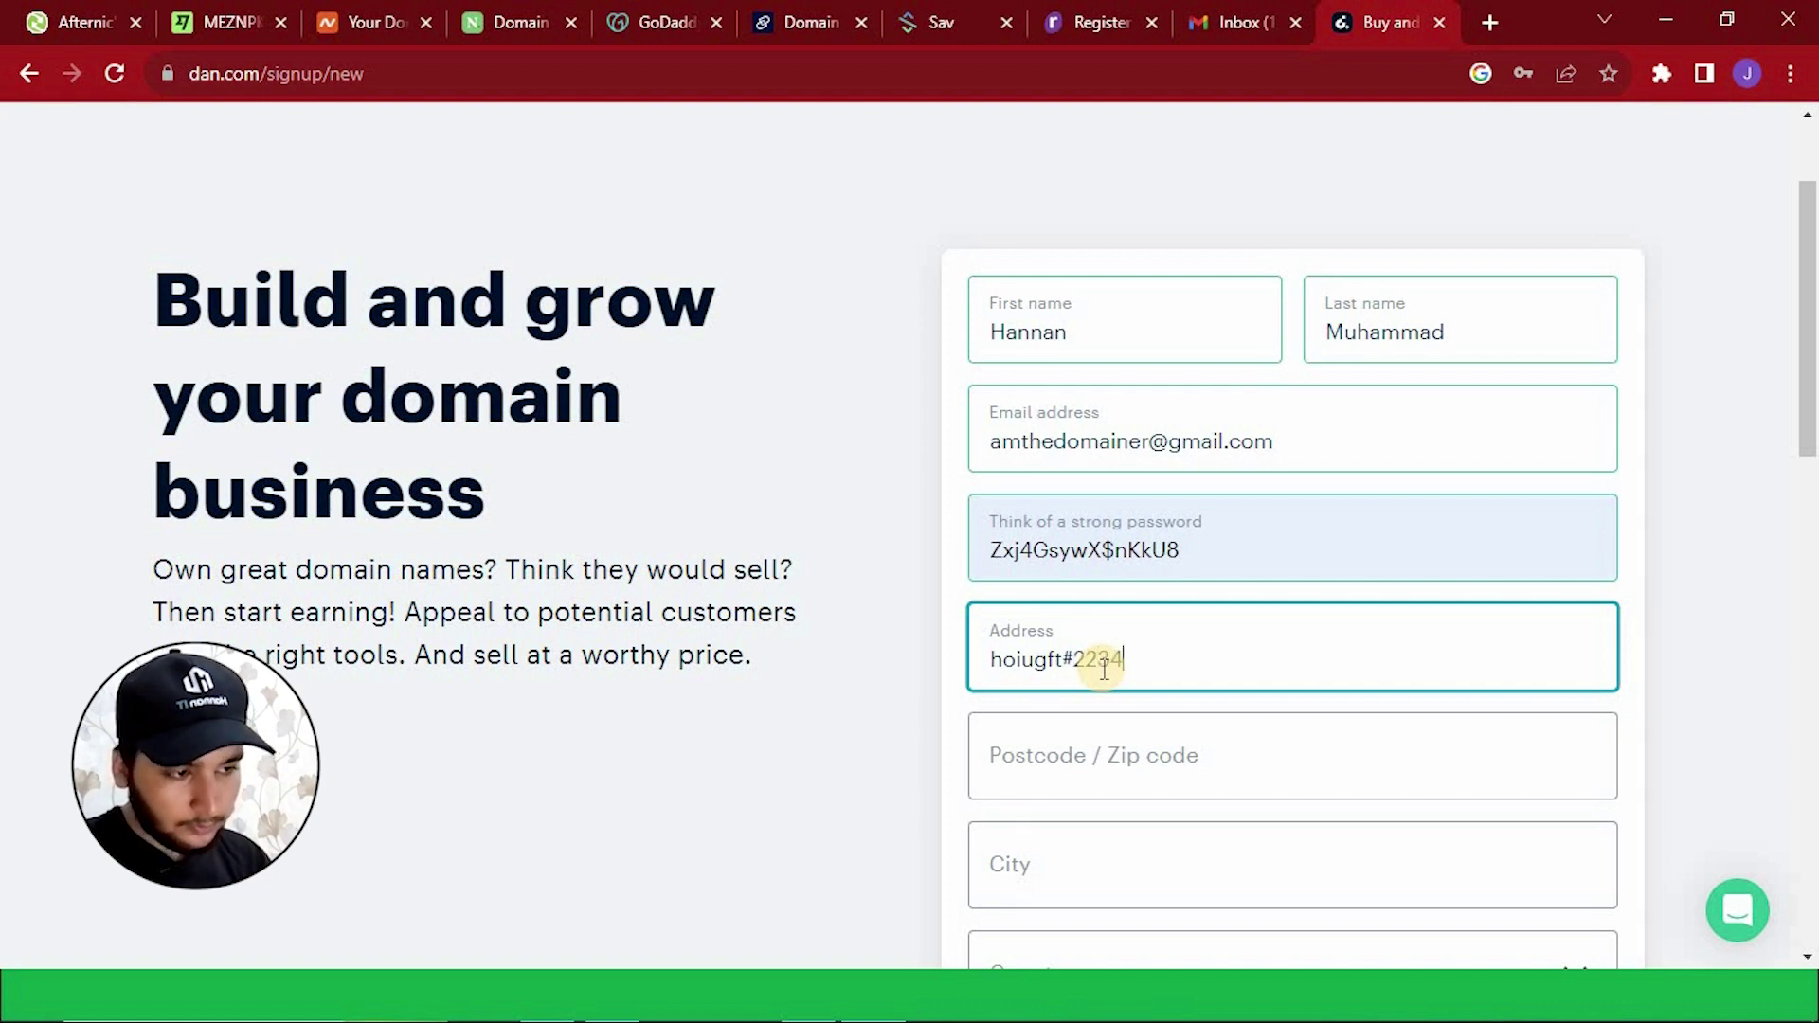
Fill in the postcode and city, and select Pakistan as the country.
click(1131, 746)
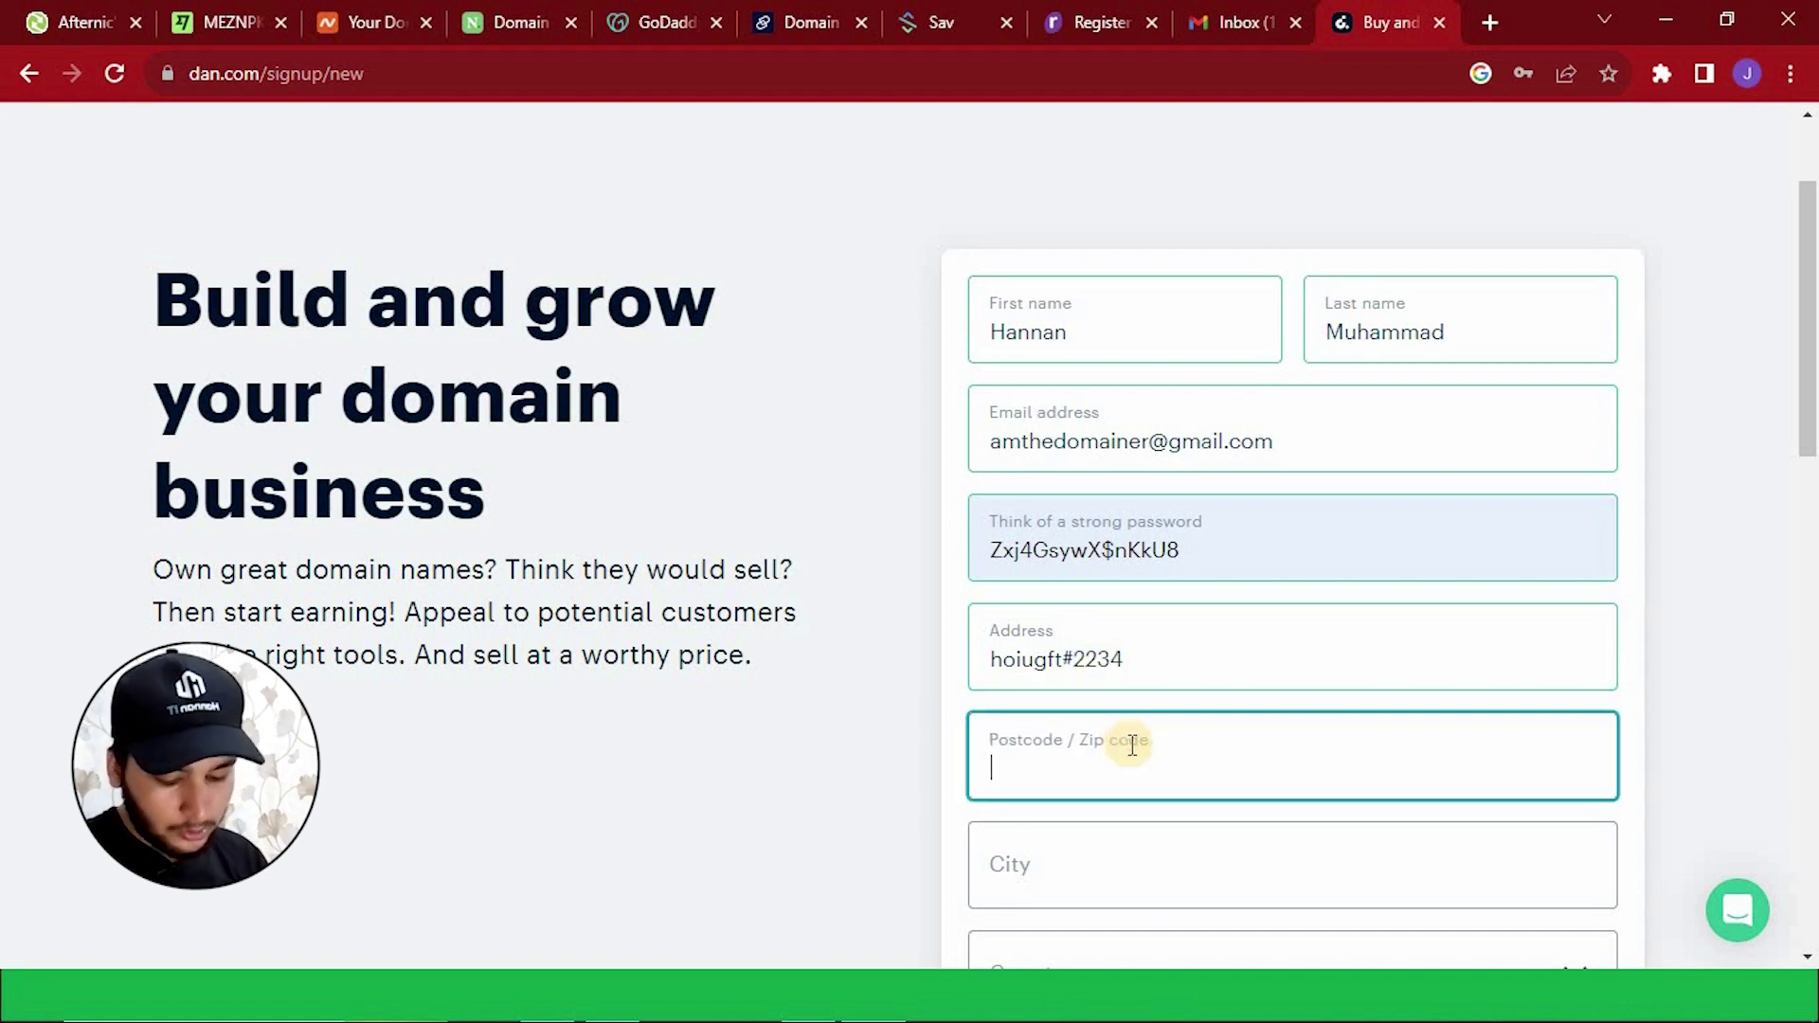
text(54600)
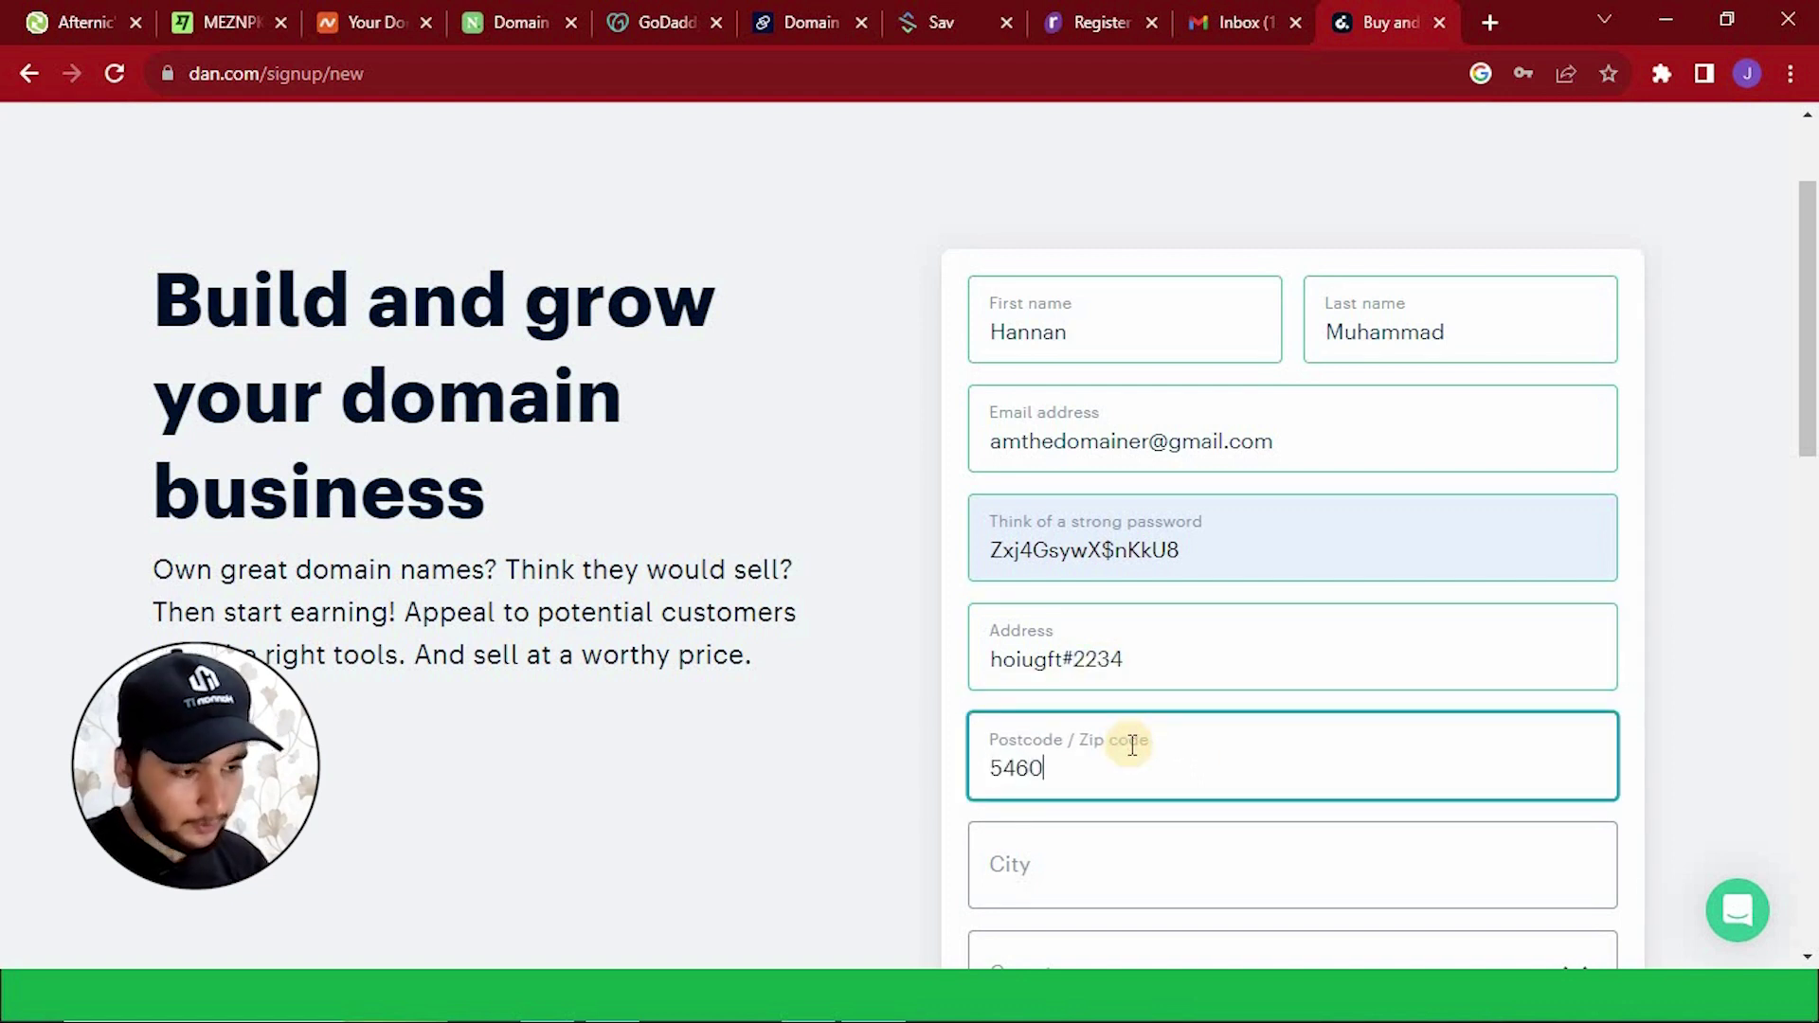
scroll(1131, 744, down, 3)
click(1079, 564)
text(Lahore)
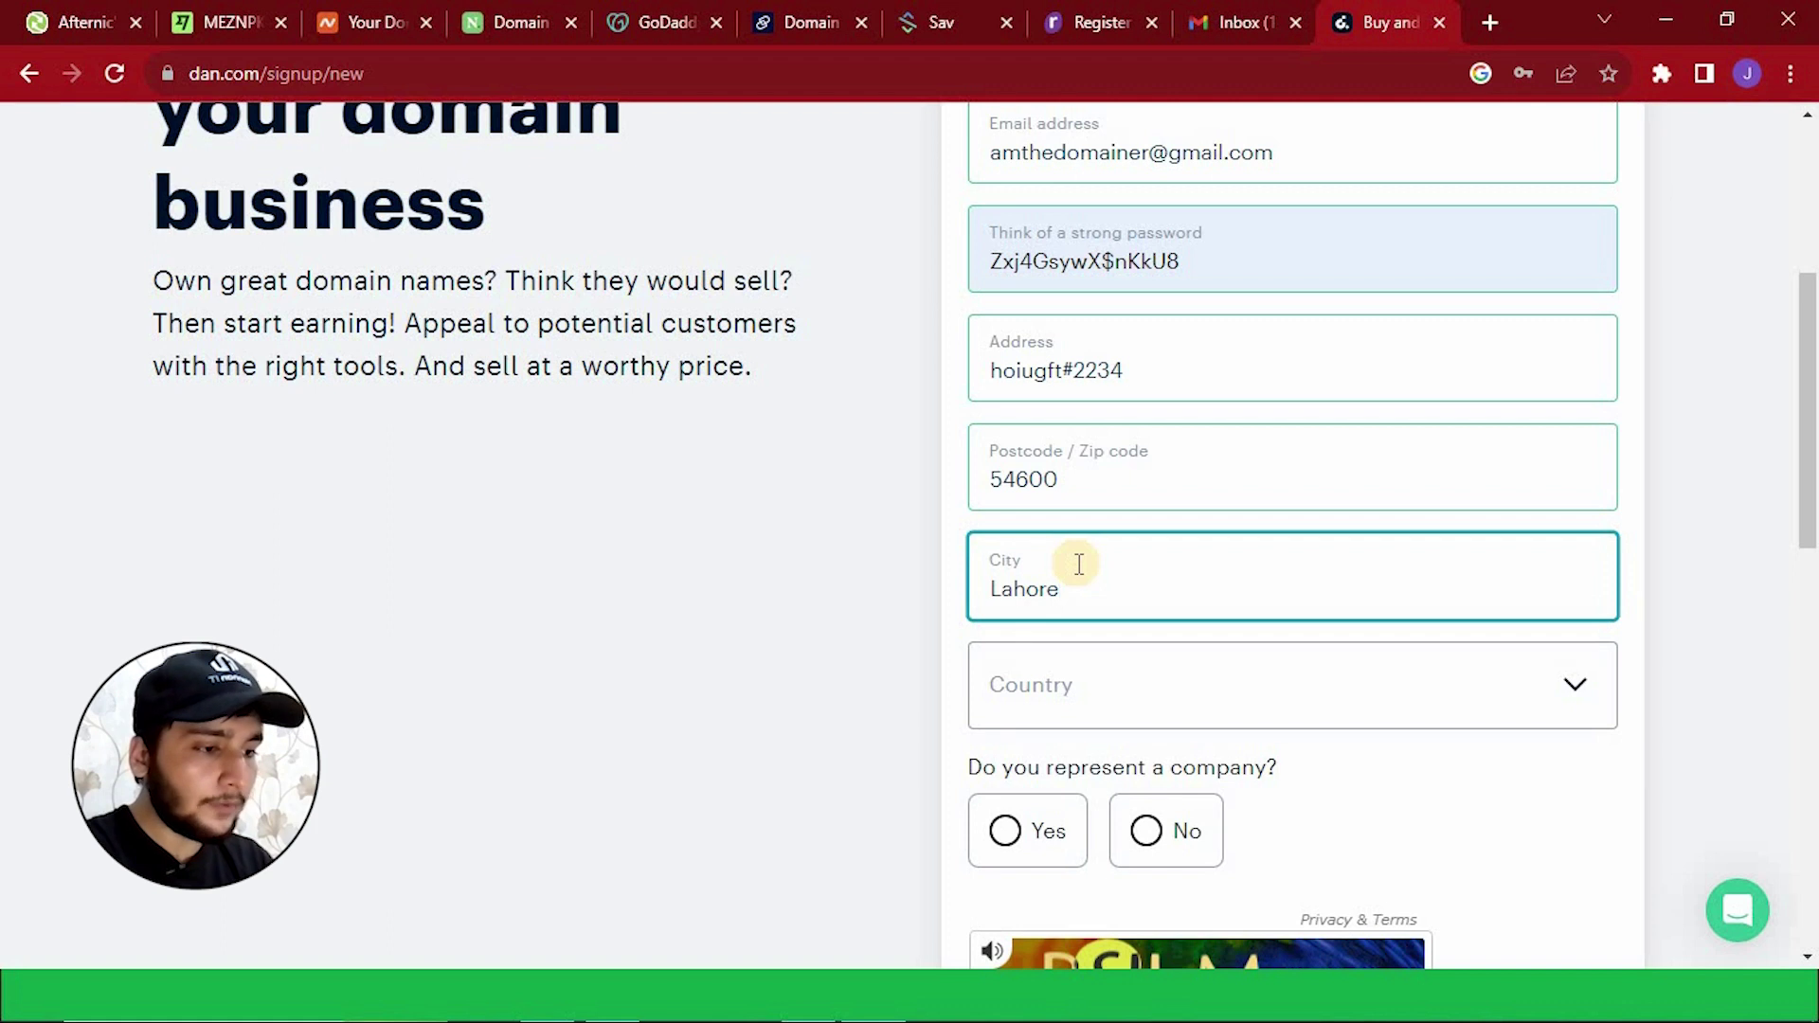
scroll(1079, 564, up, 1)
click(1457, 779)
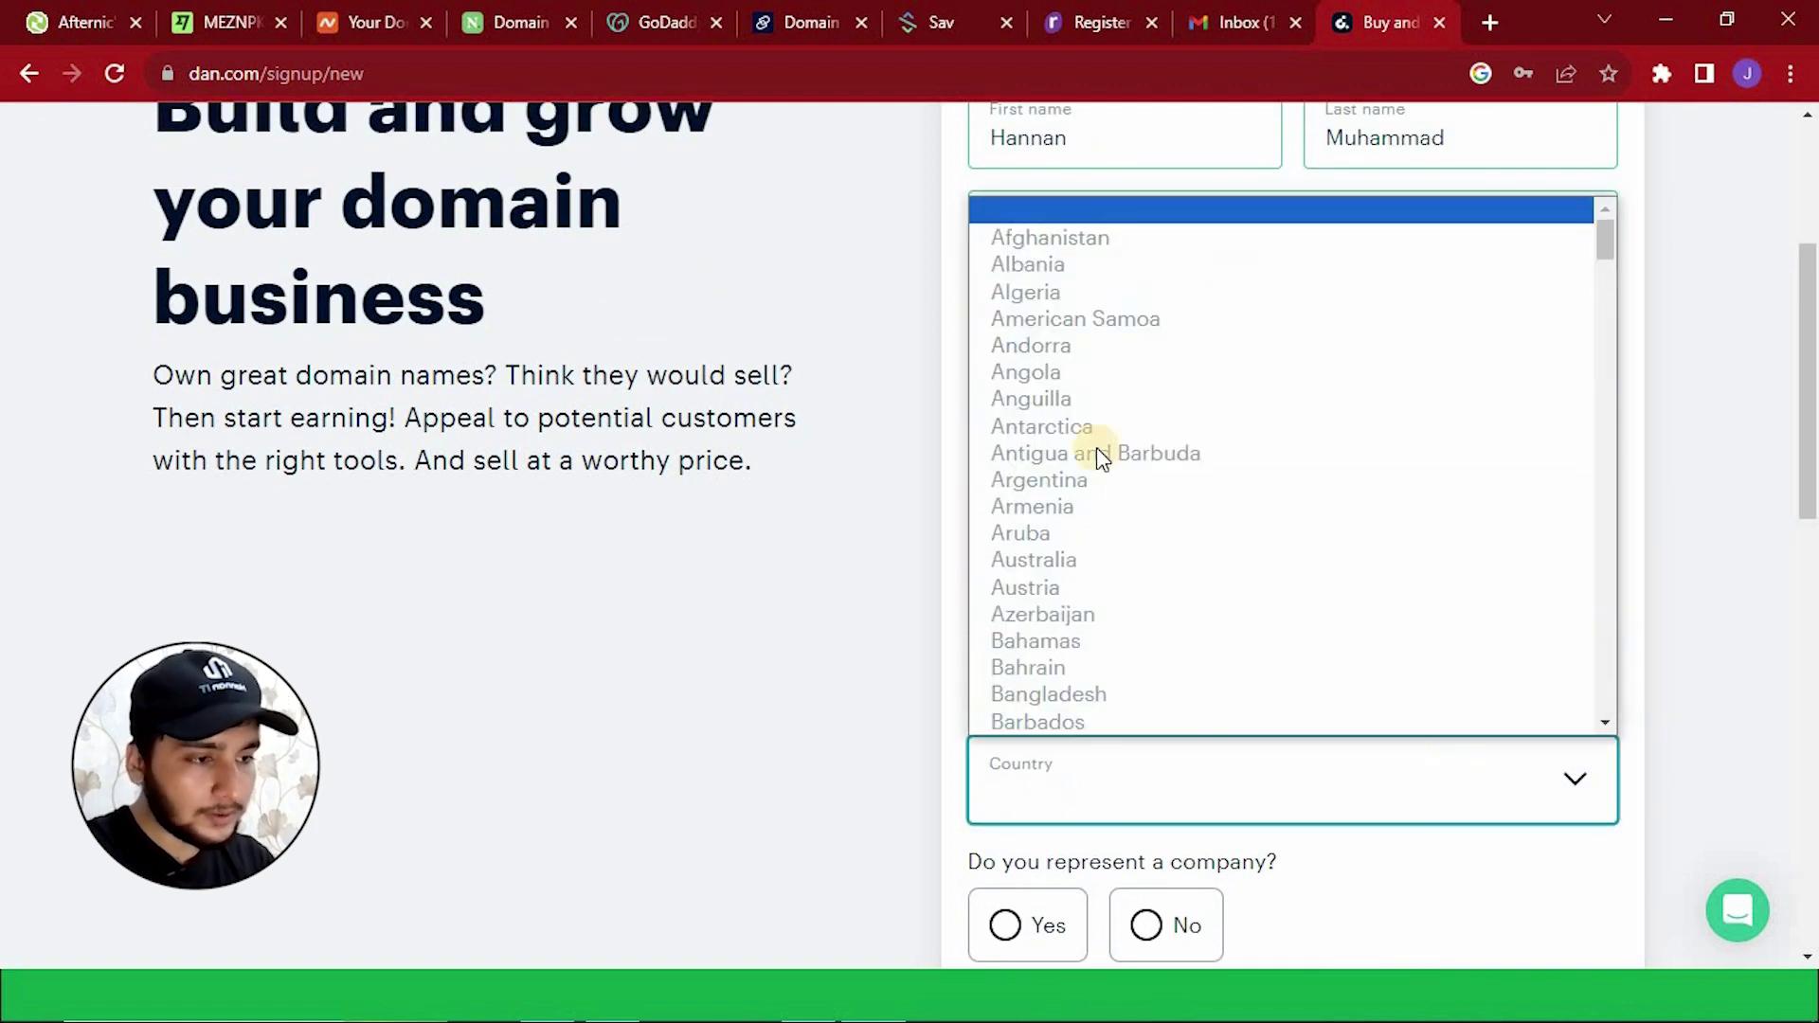
key(p)
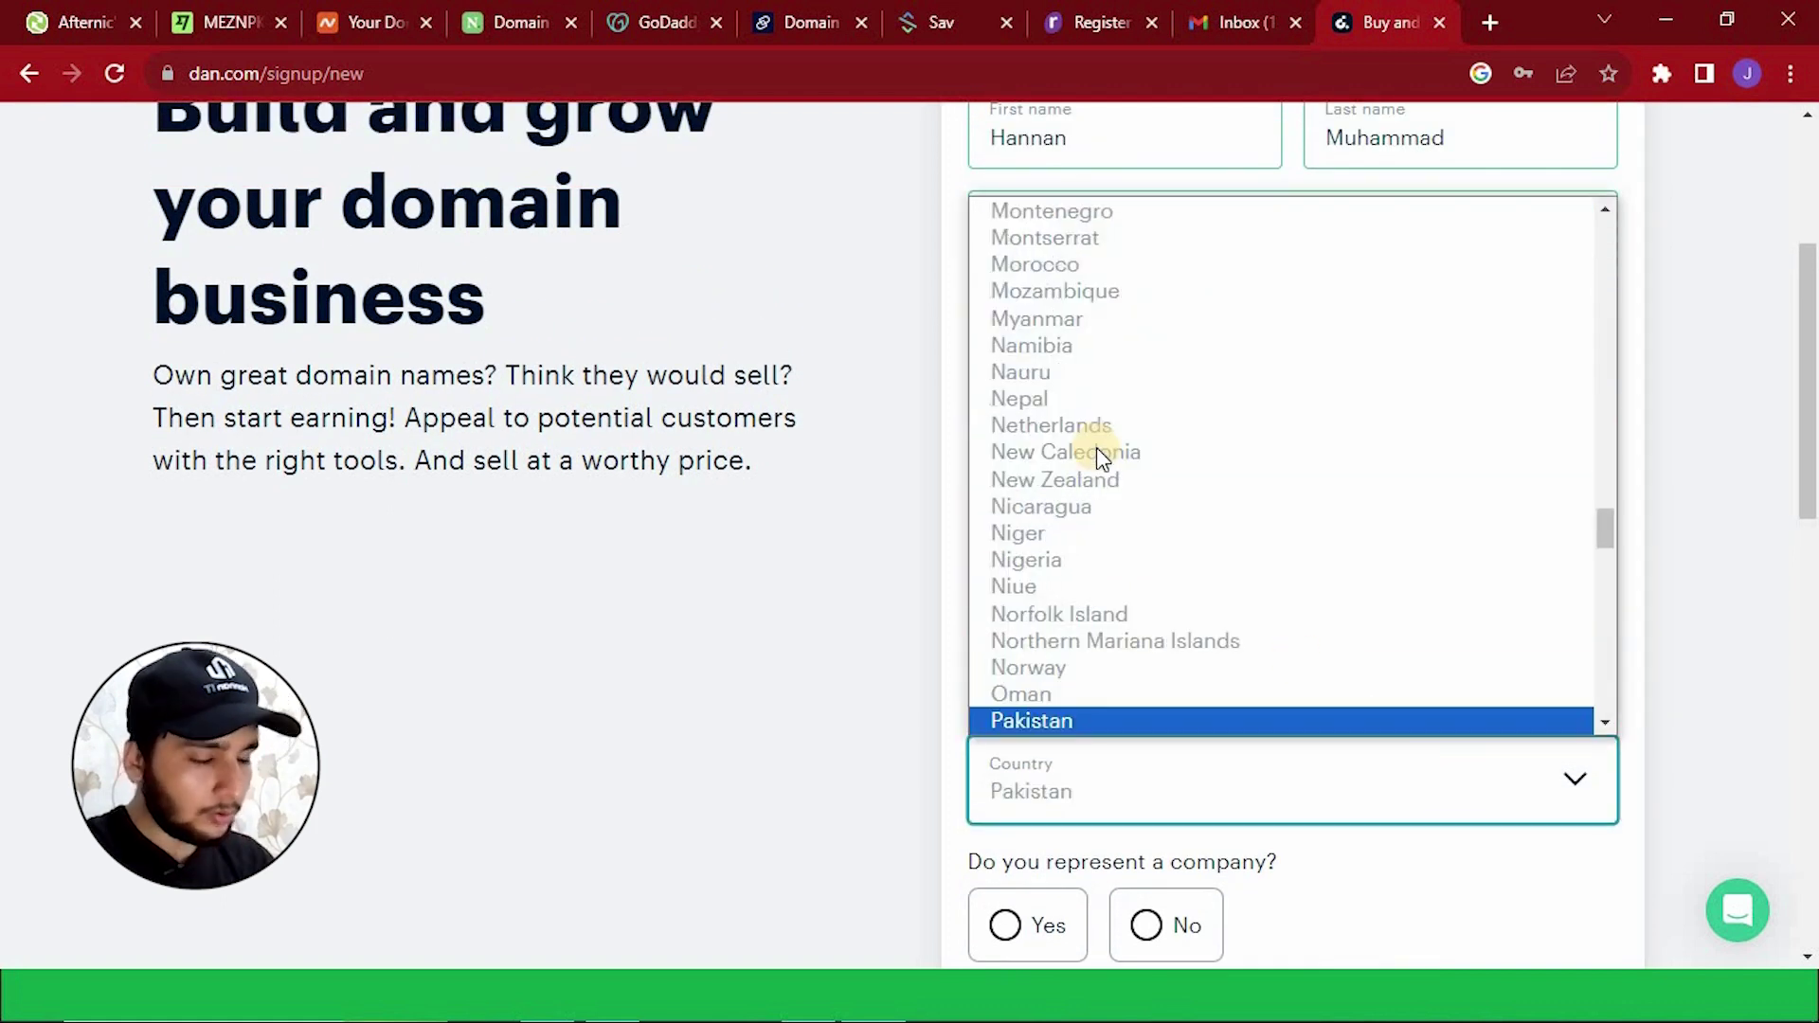
click(1072, 713)
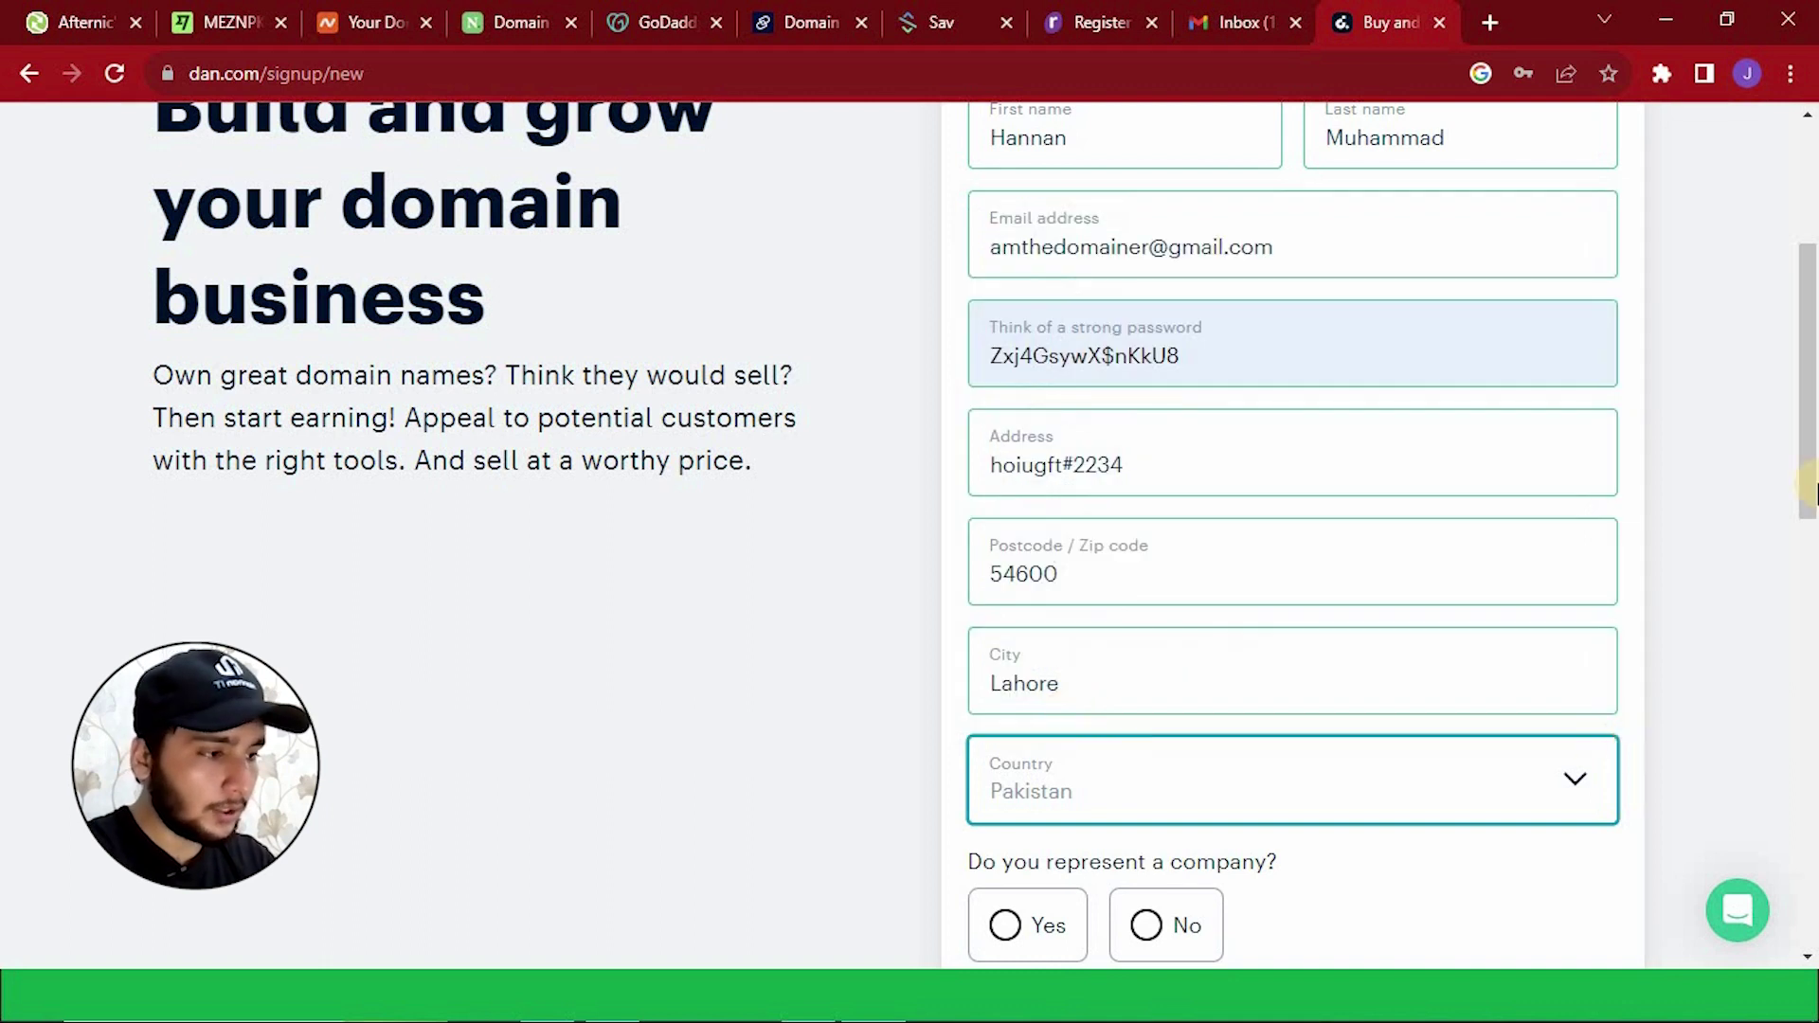
Answer No for company, solve the captcha, accept the terms, and submit the sign-up.
scroll(1611, 663, down, 5)
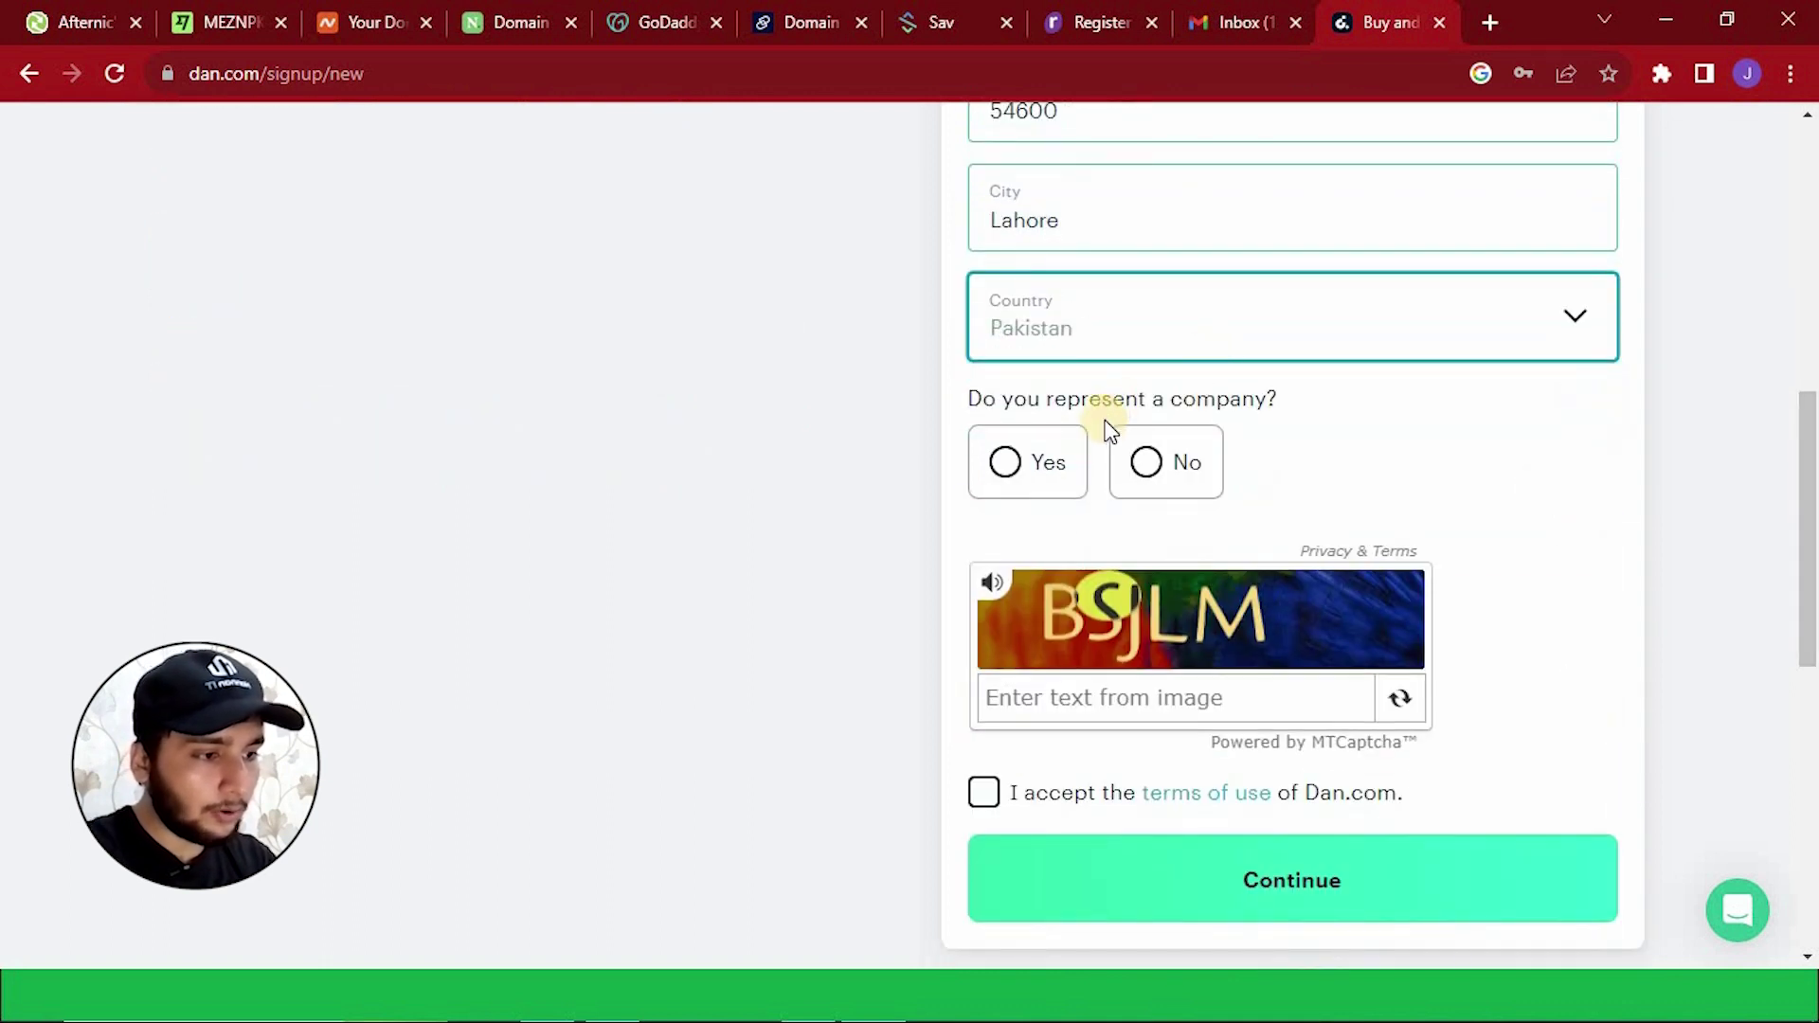
click(1148, 461)
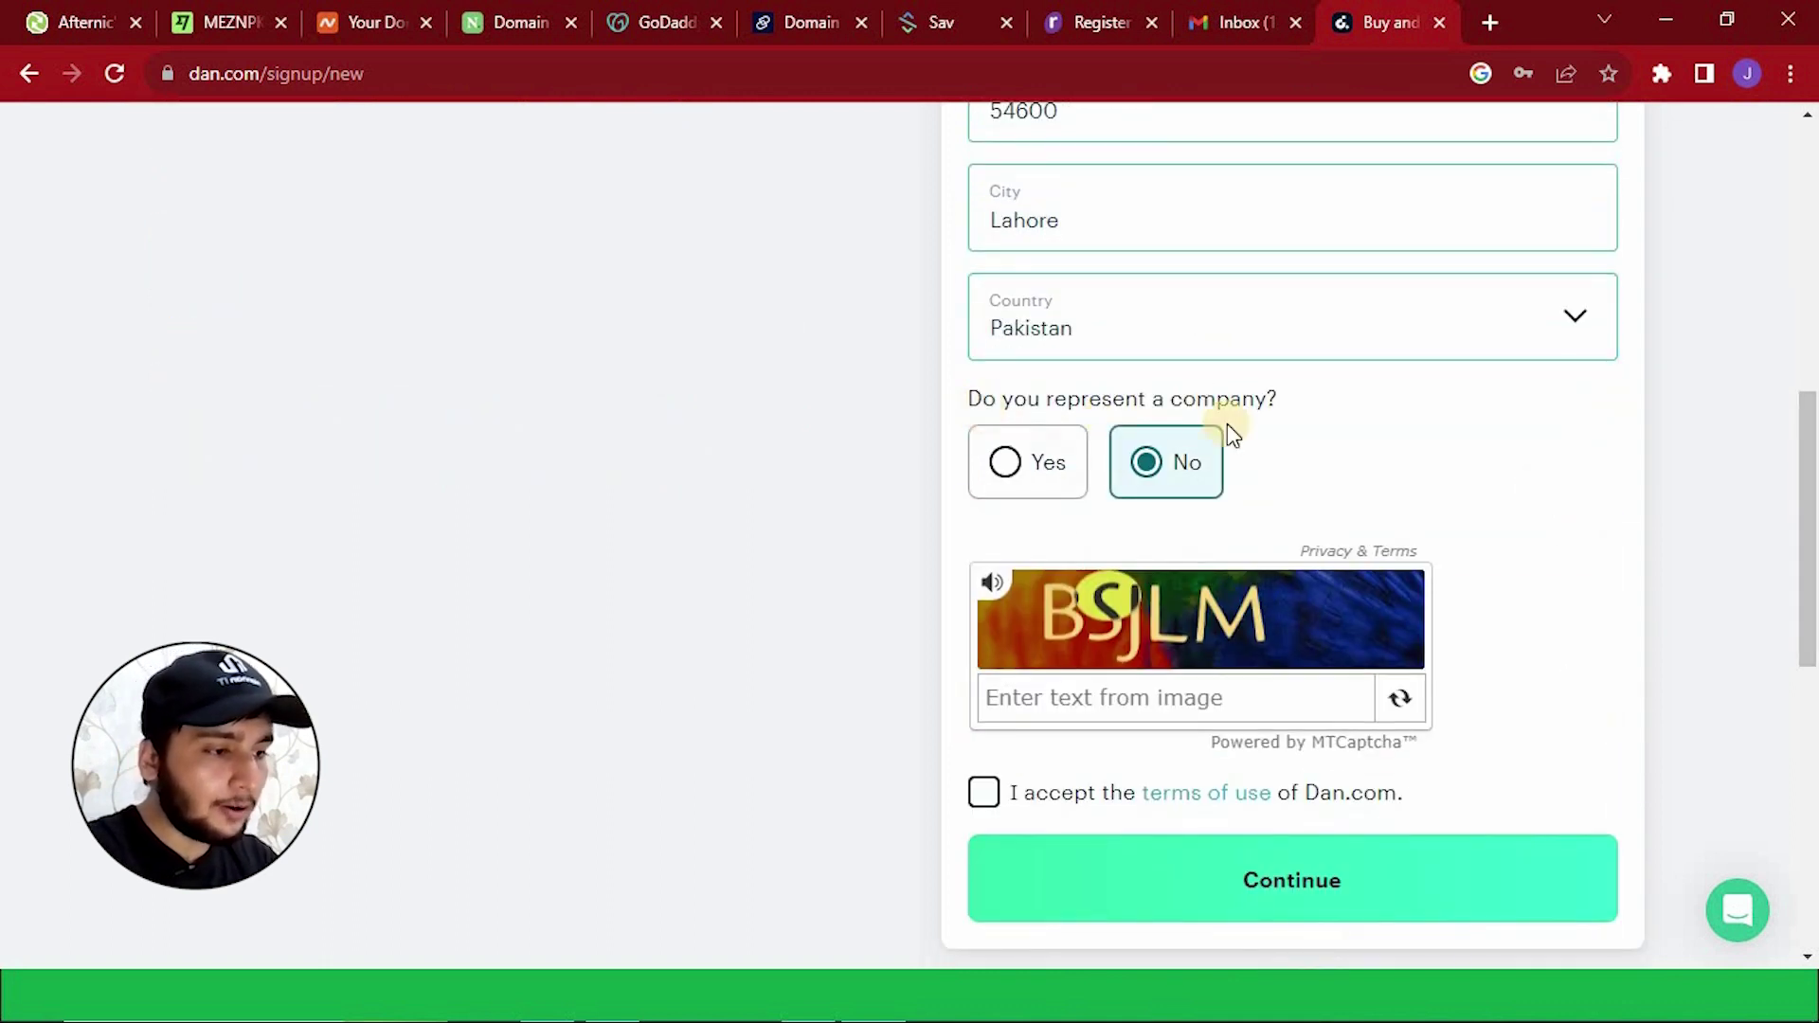
click(1061, 696)
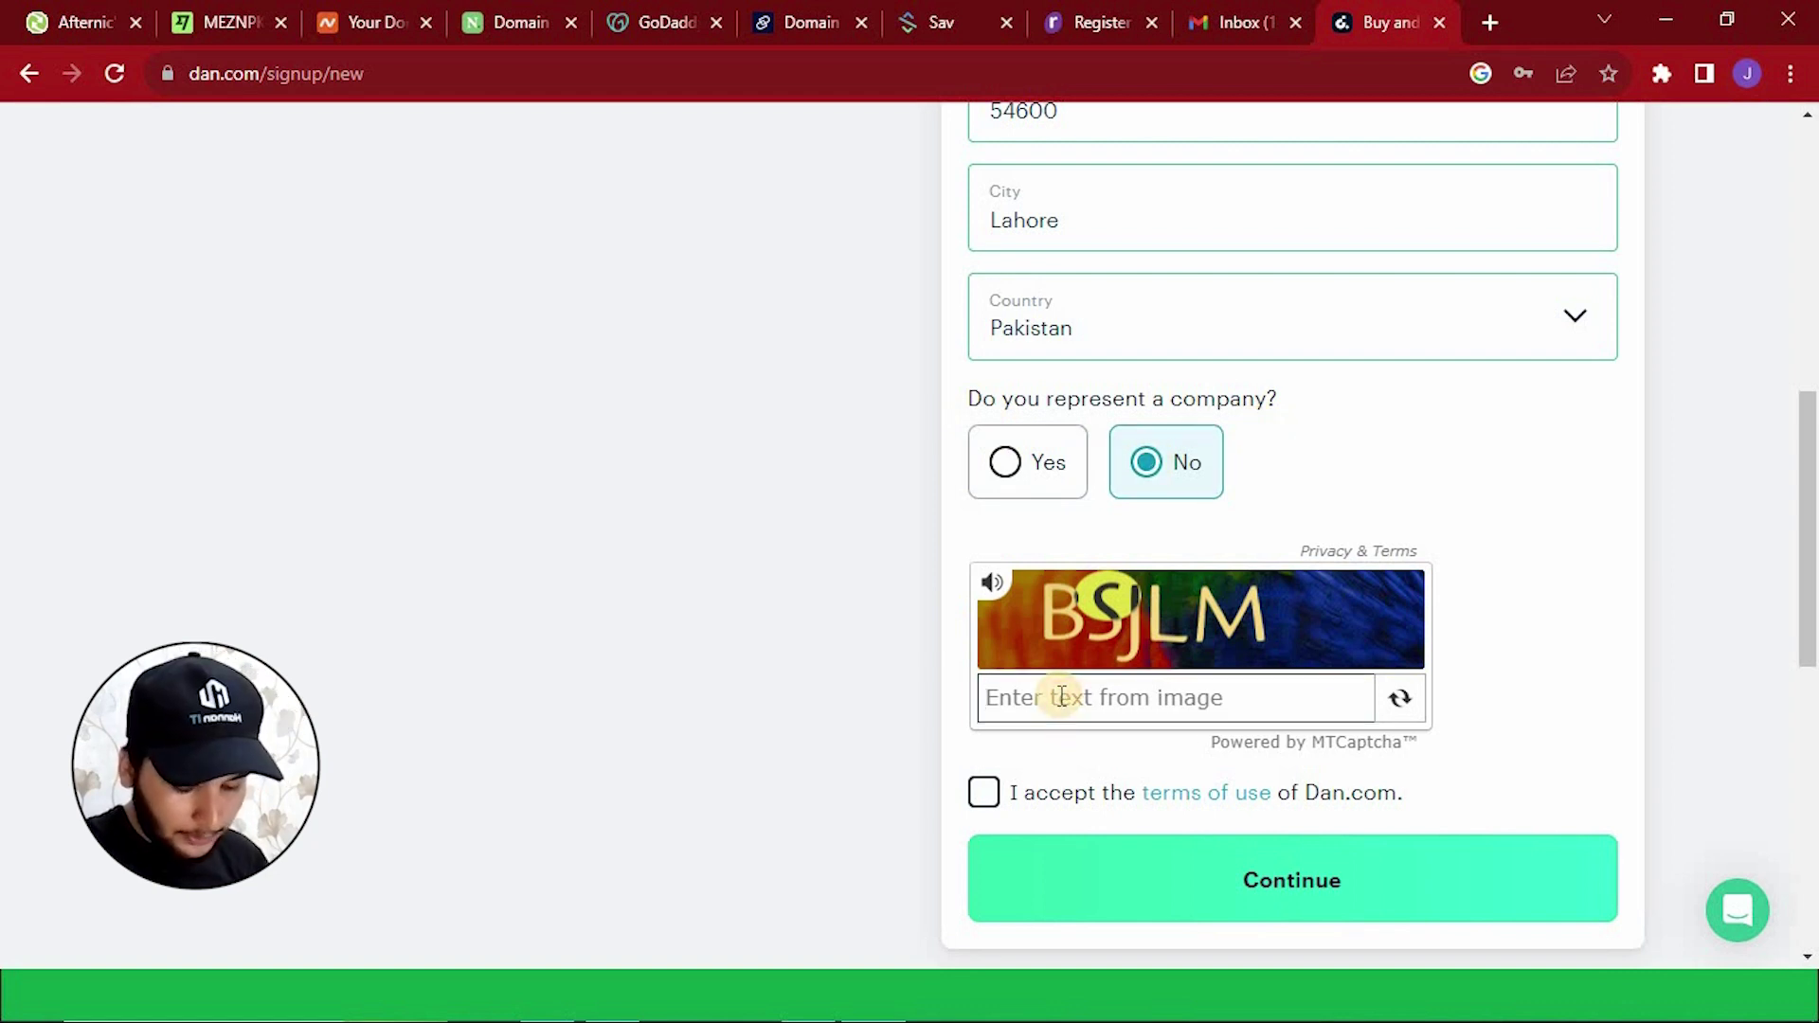
text(bsjlm)
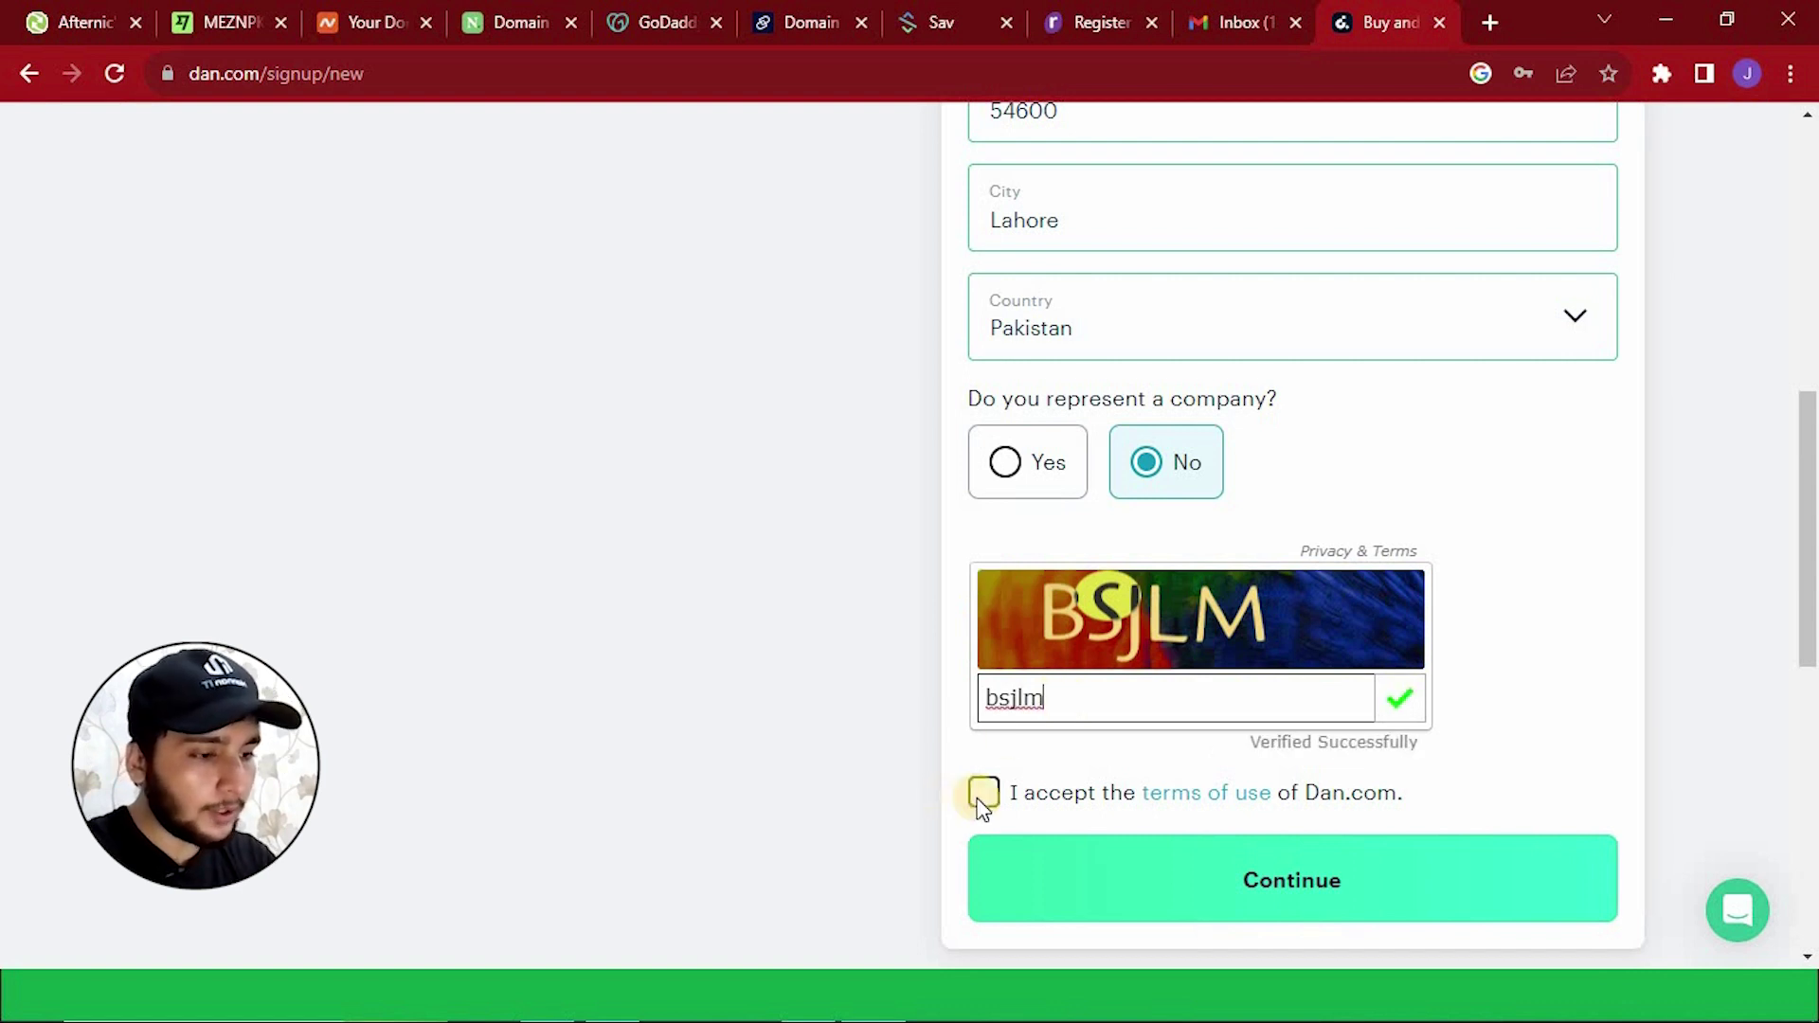
click(982, 793)
click(1412, 885)
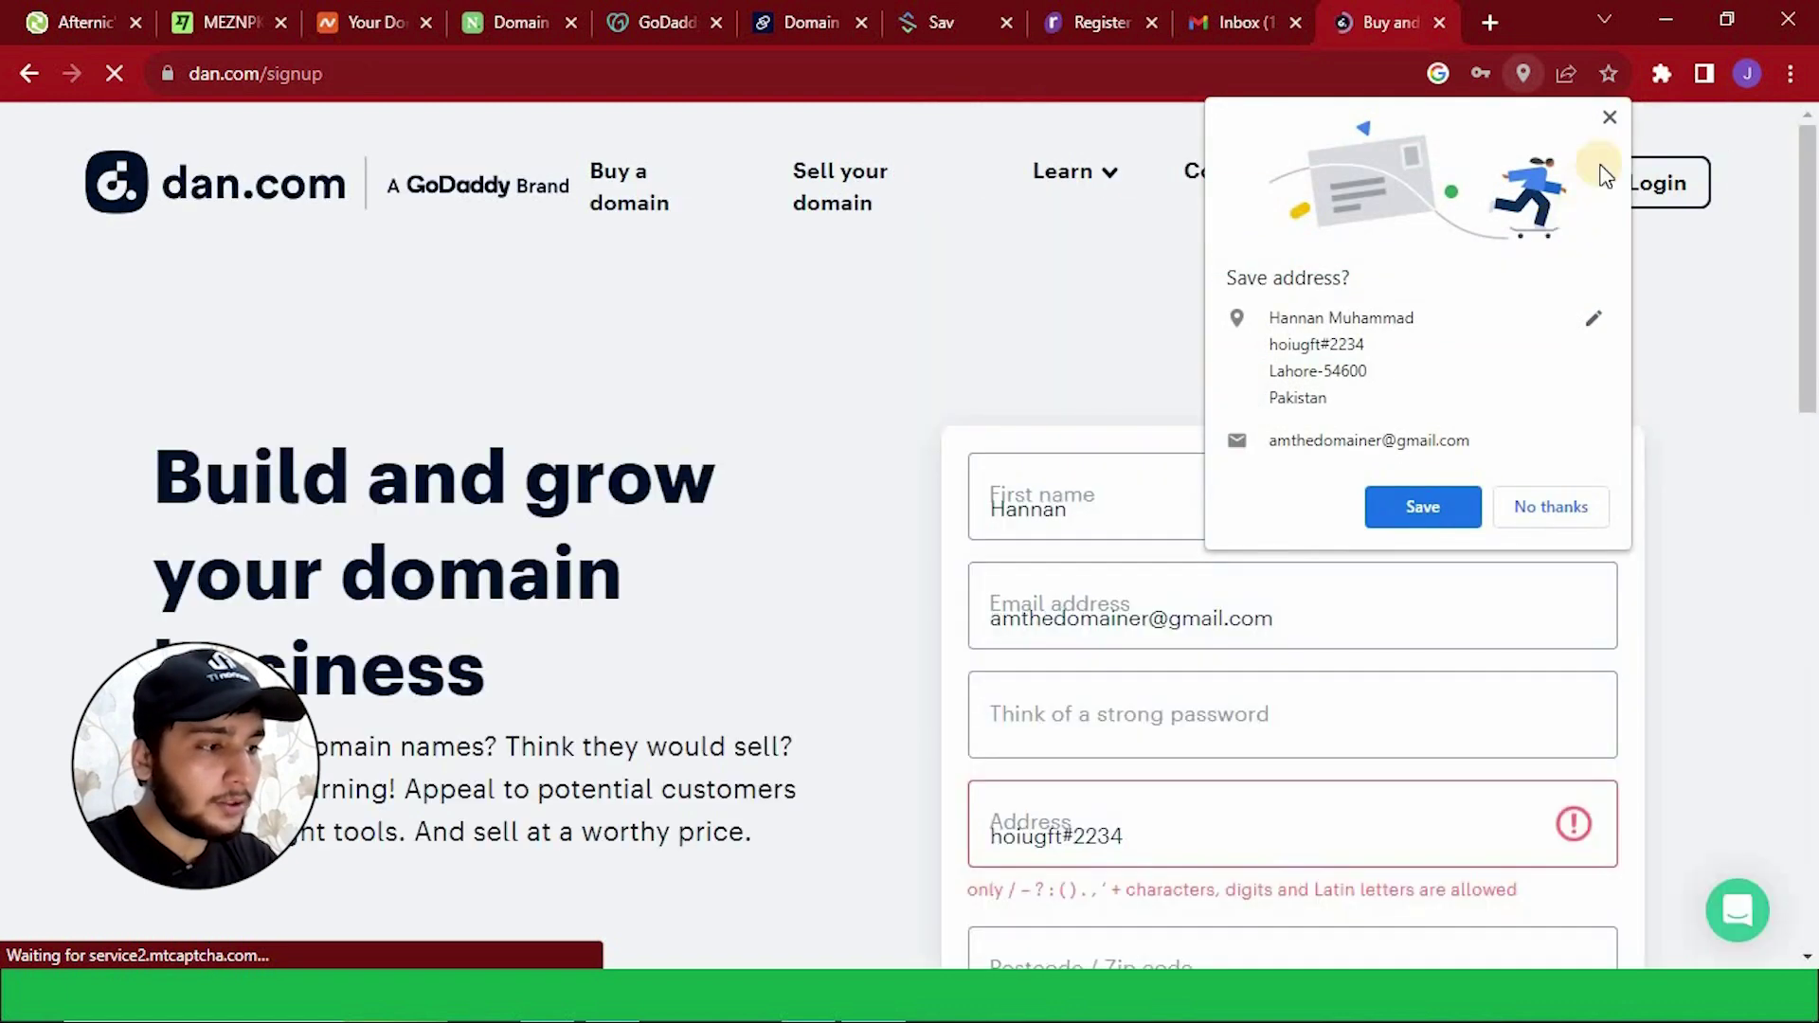
click(1608, 117)
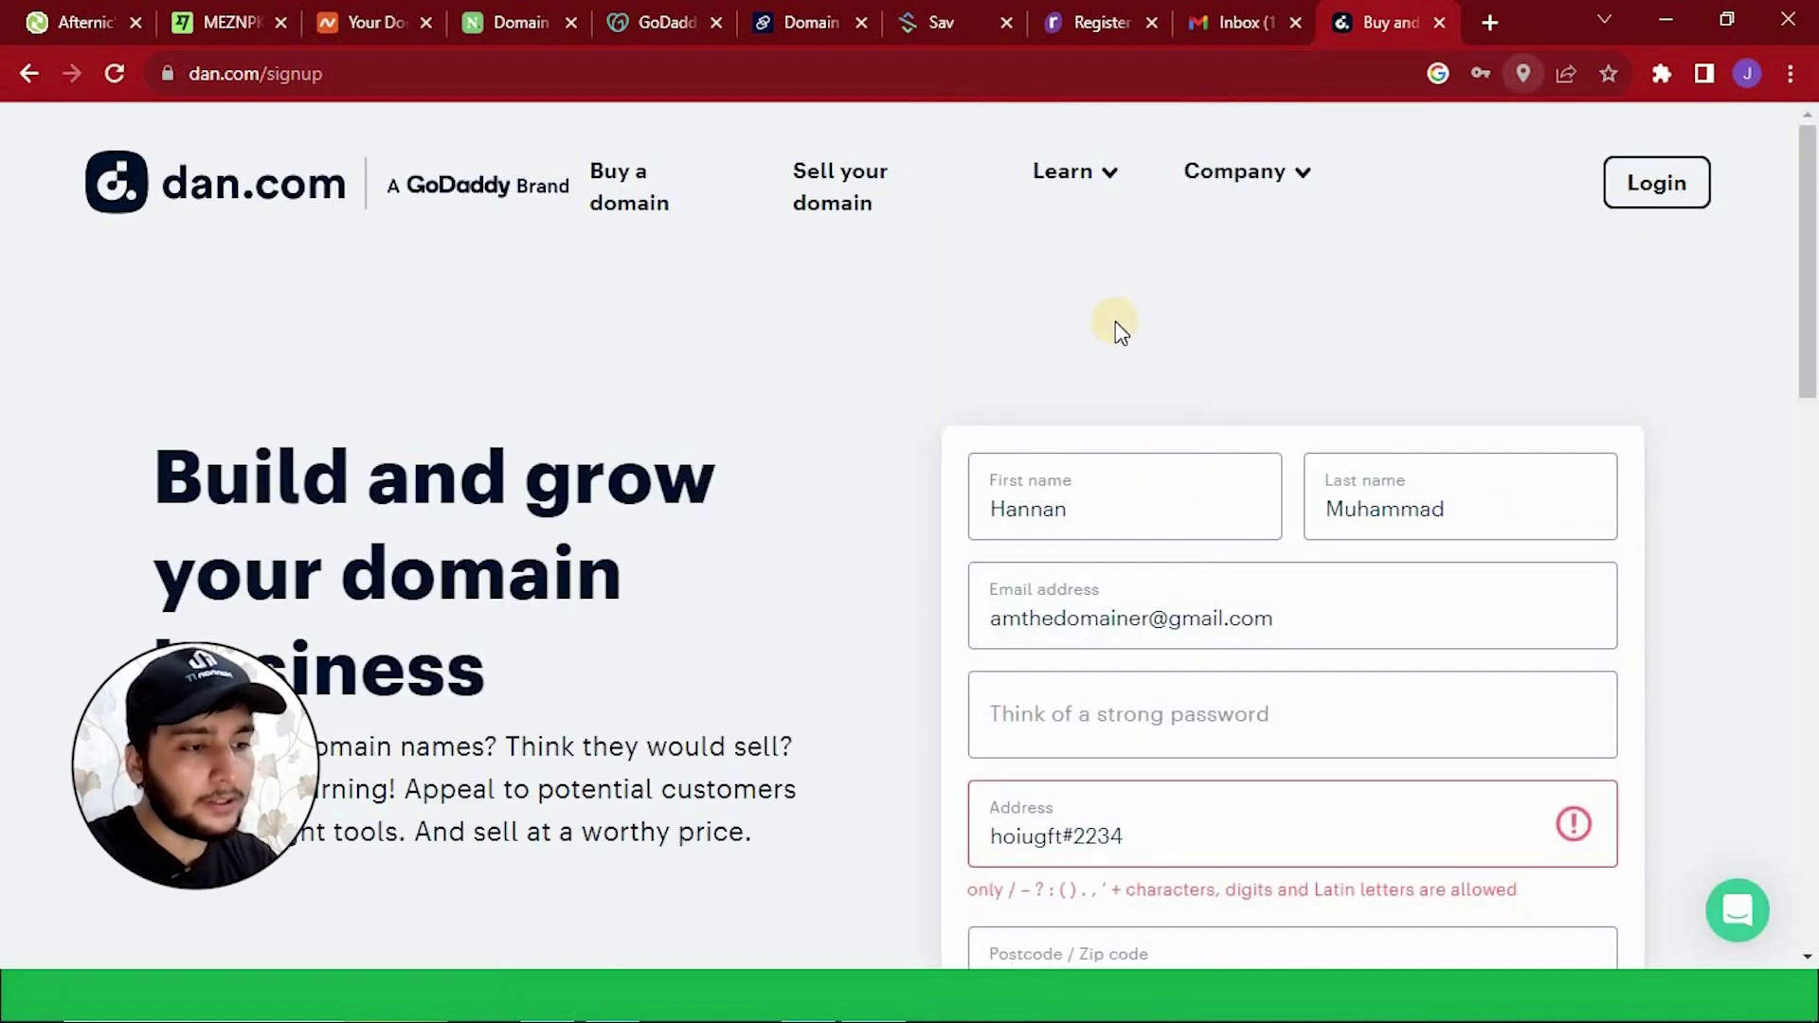
scroll(1116, 321, down, 6)
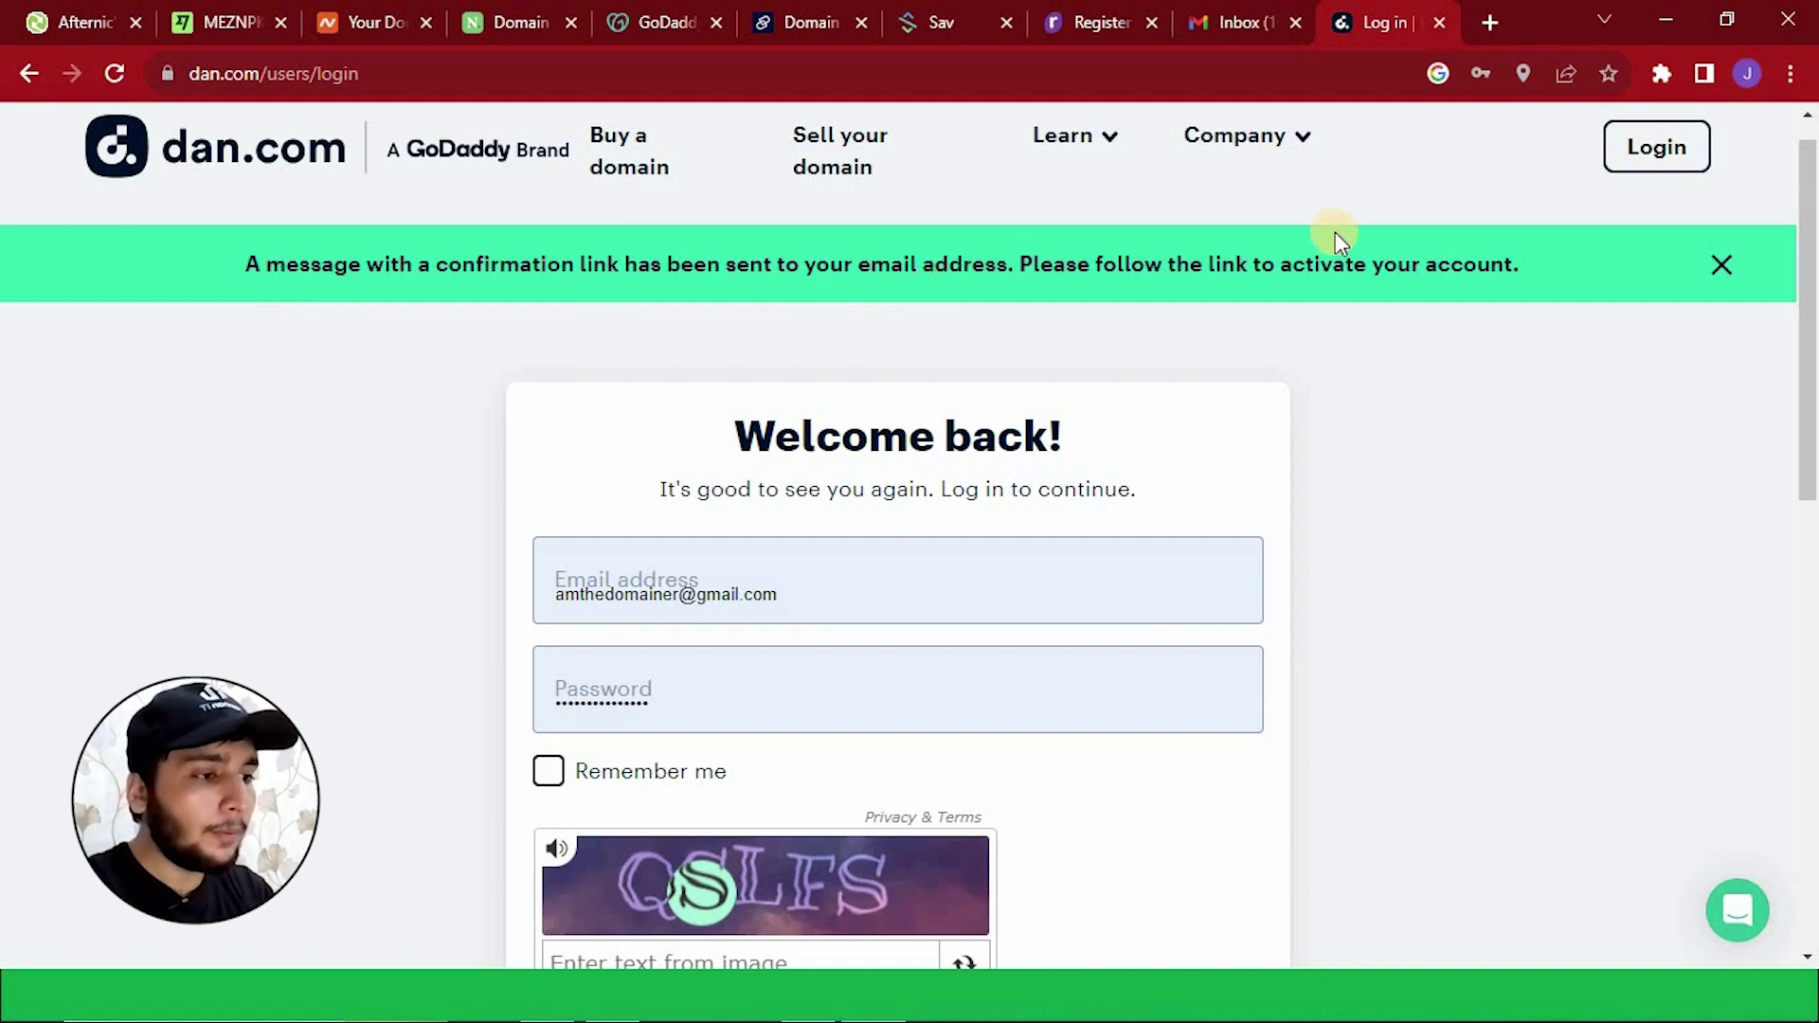
Confirm the e-mail address from the Dan.com confirmation message in Gmail.
click(1246, 19)
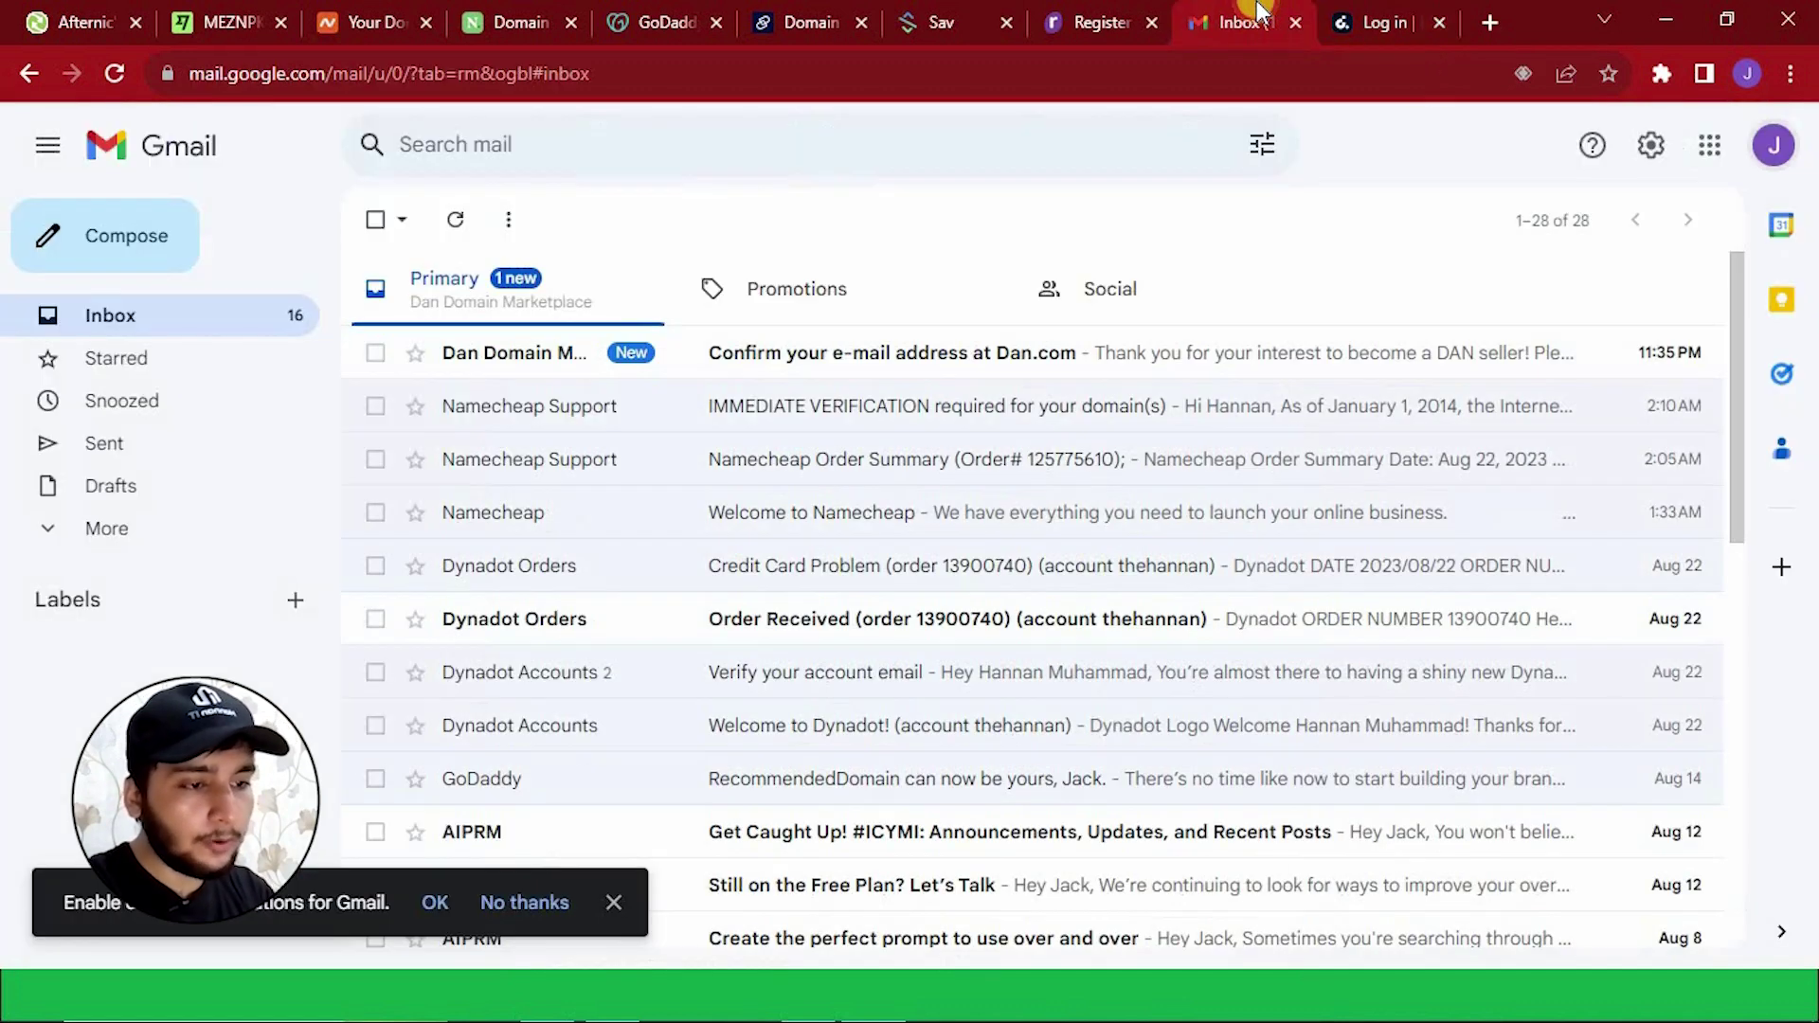
click(791, 355)
scroll(773, 663, down, 3)
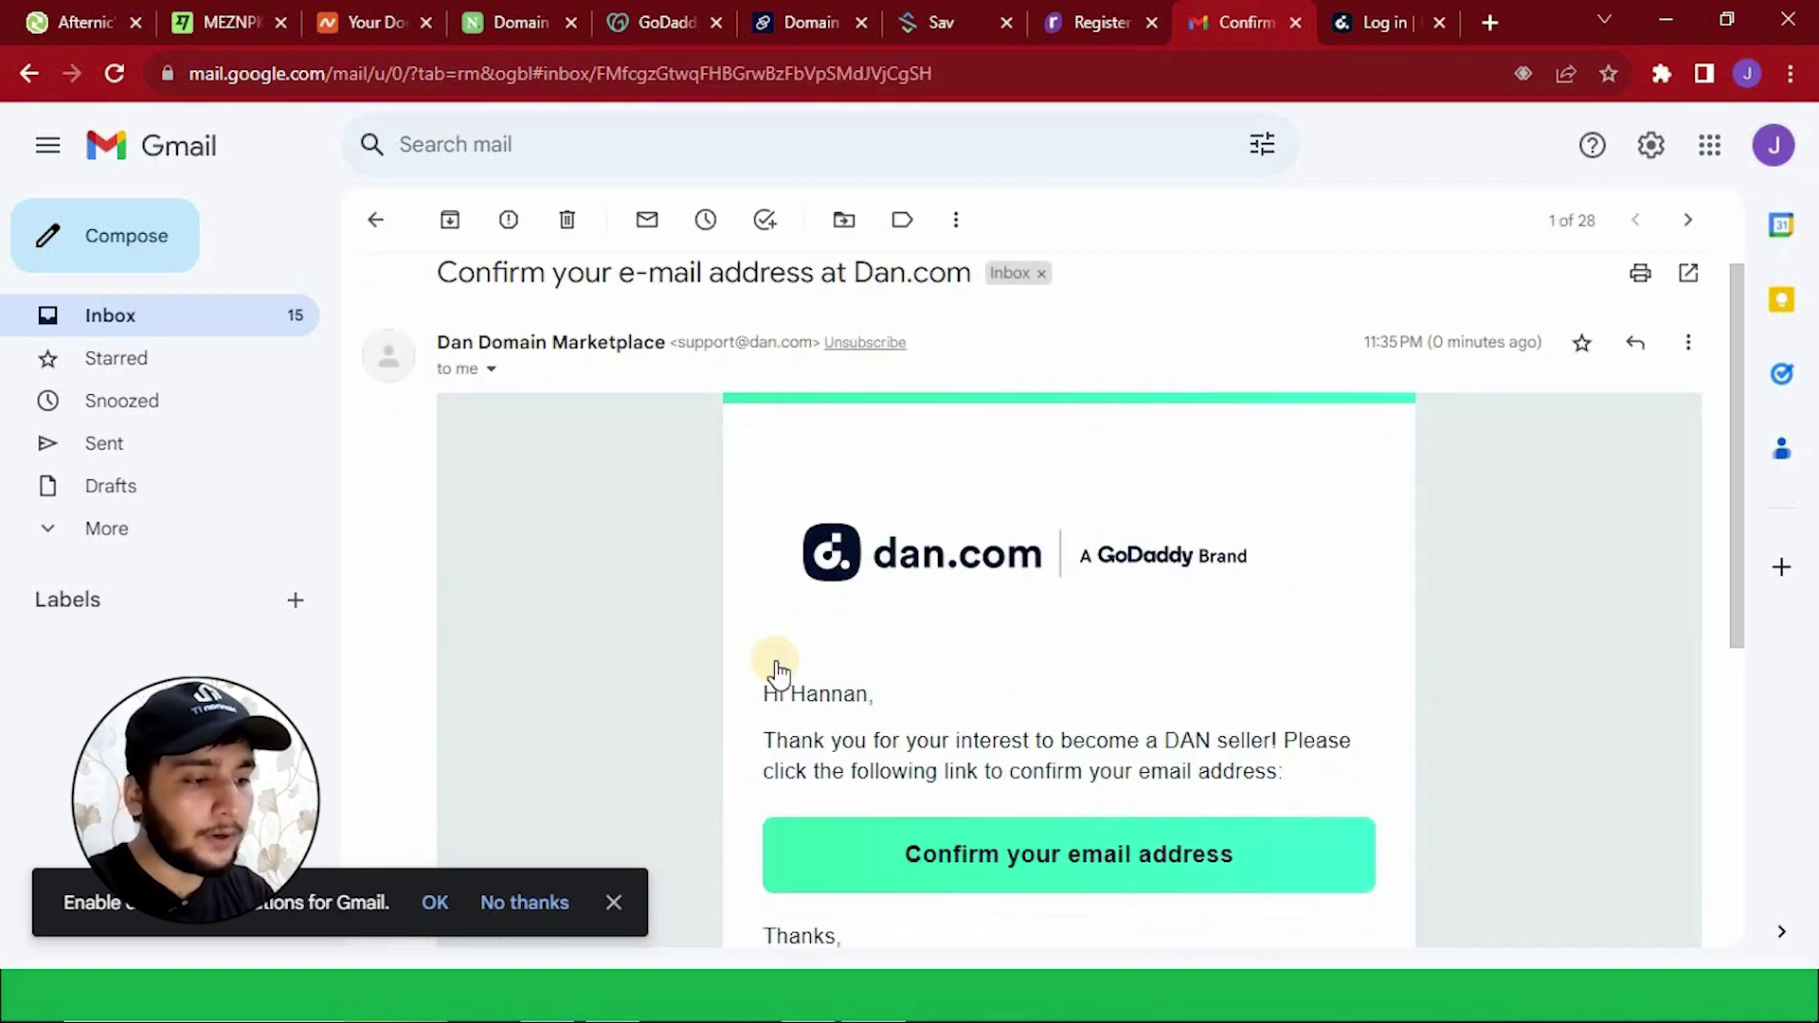
click(1146, 688)
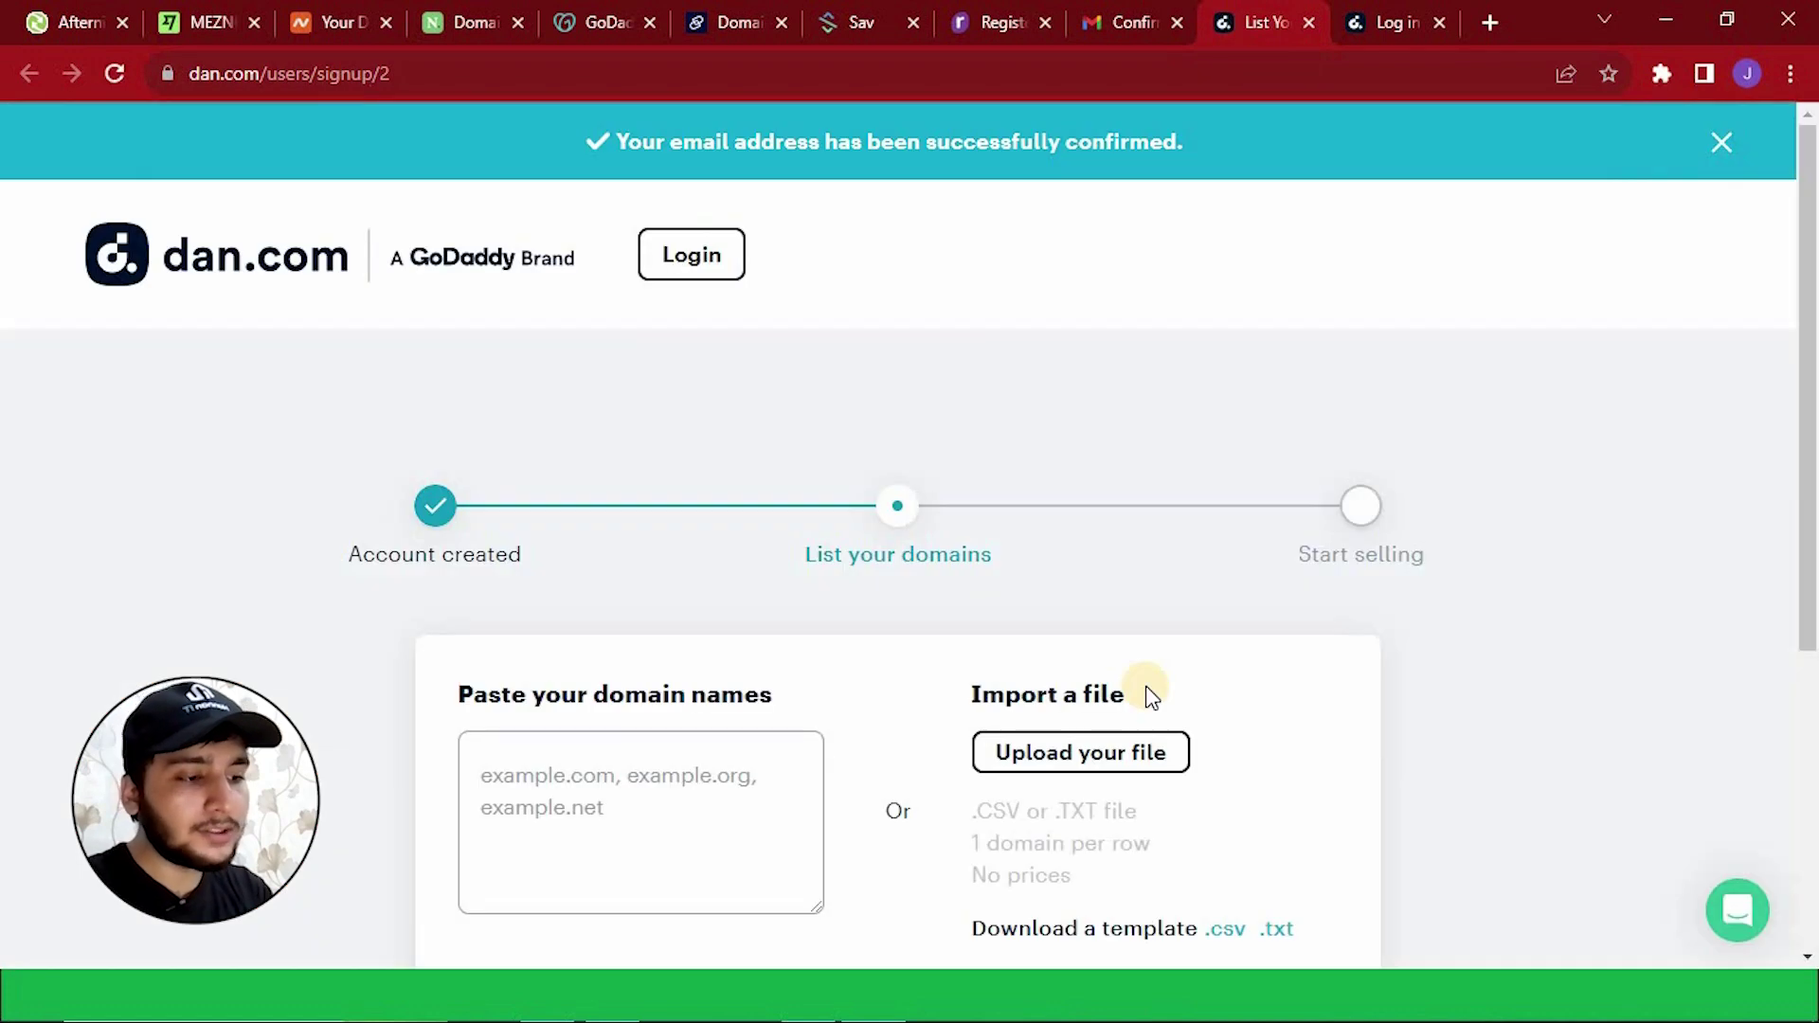
Leave the domain names box empty and choose 'Skip step for now'.
scroll(1146, 692, down, 3)
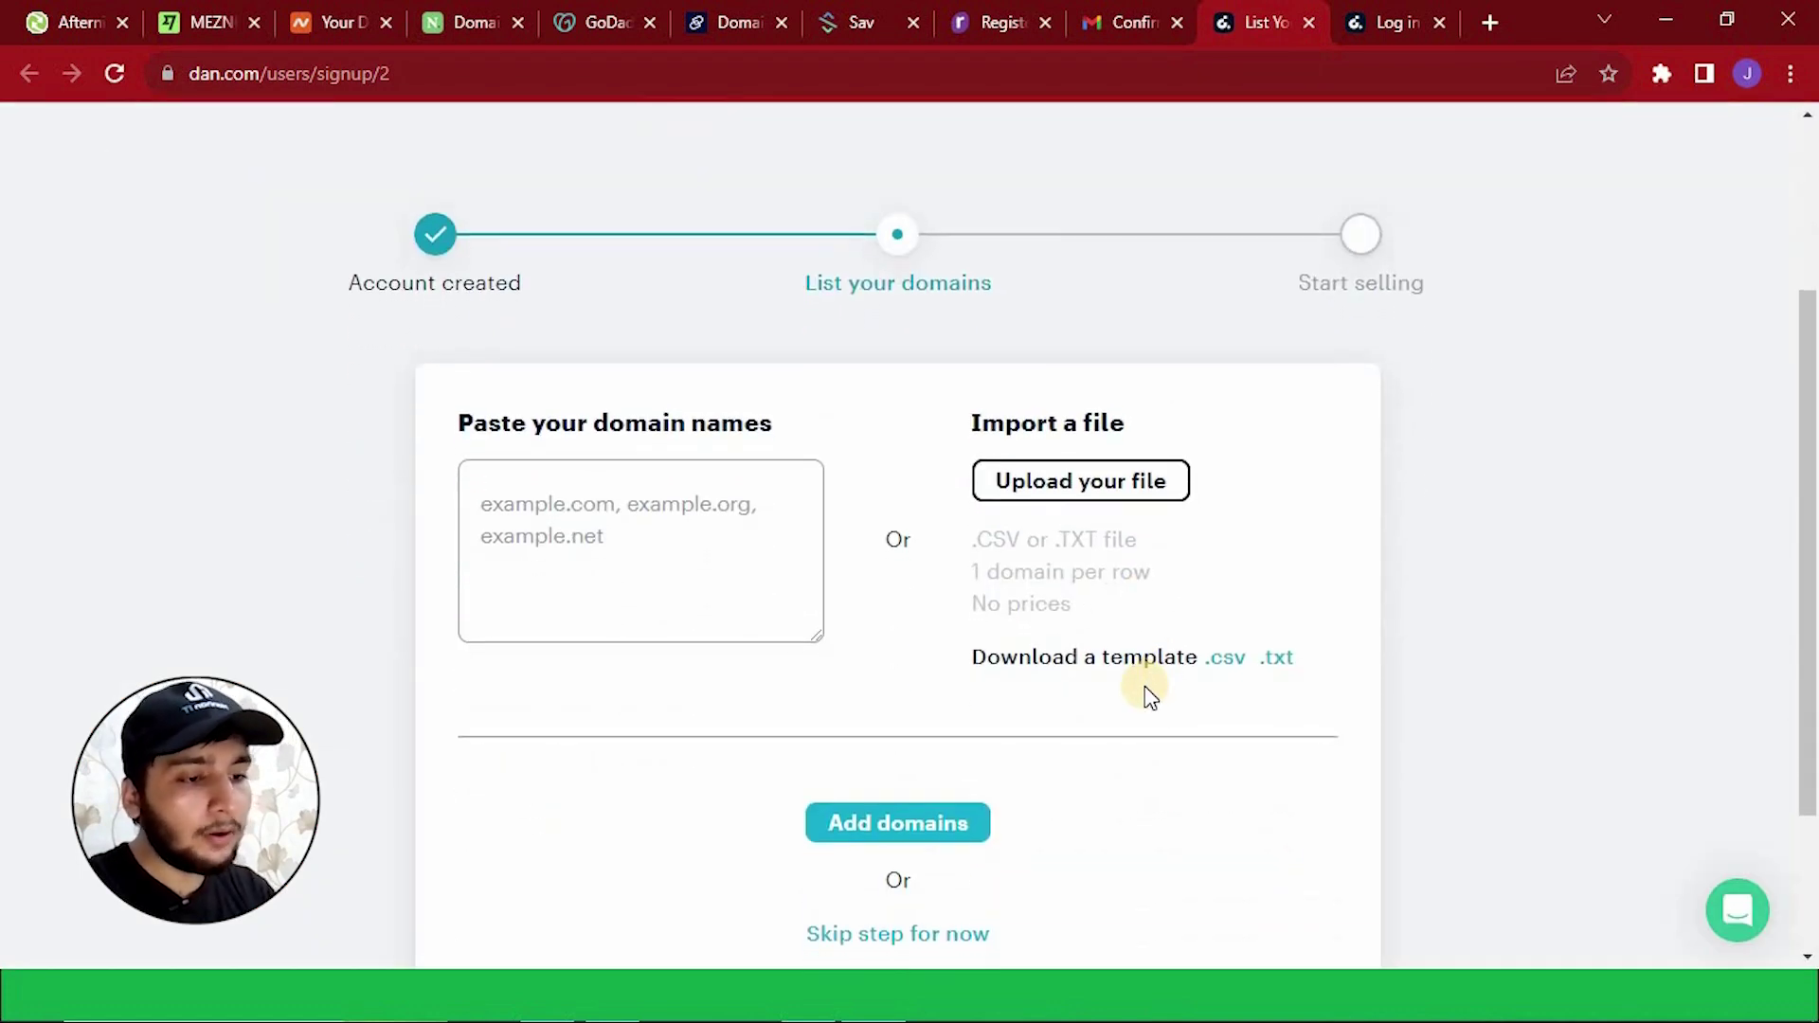
click(575, 529)
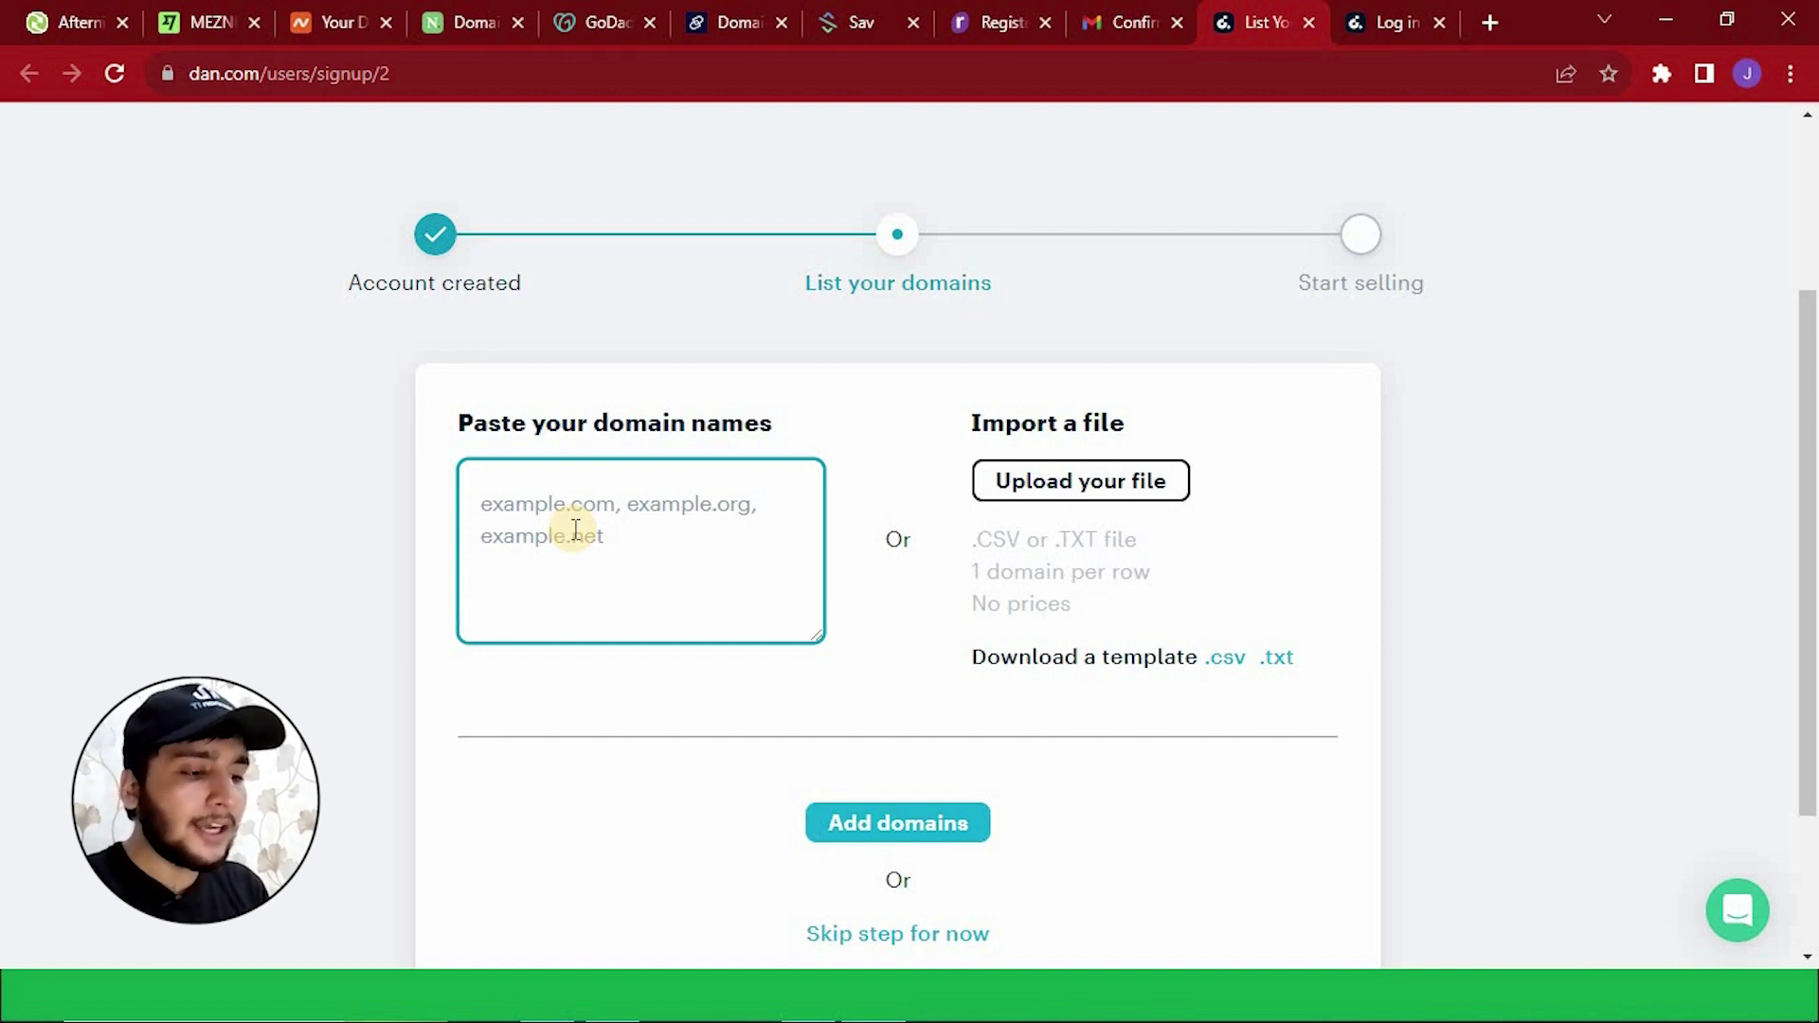
scroll(578, 532, down, 3)
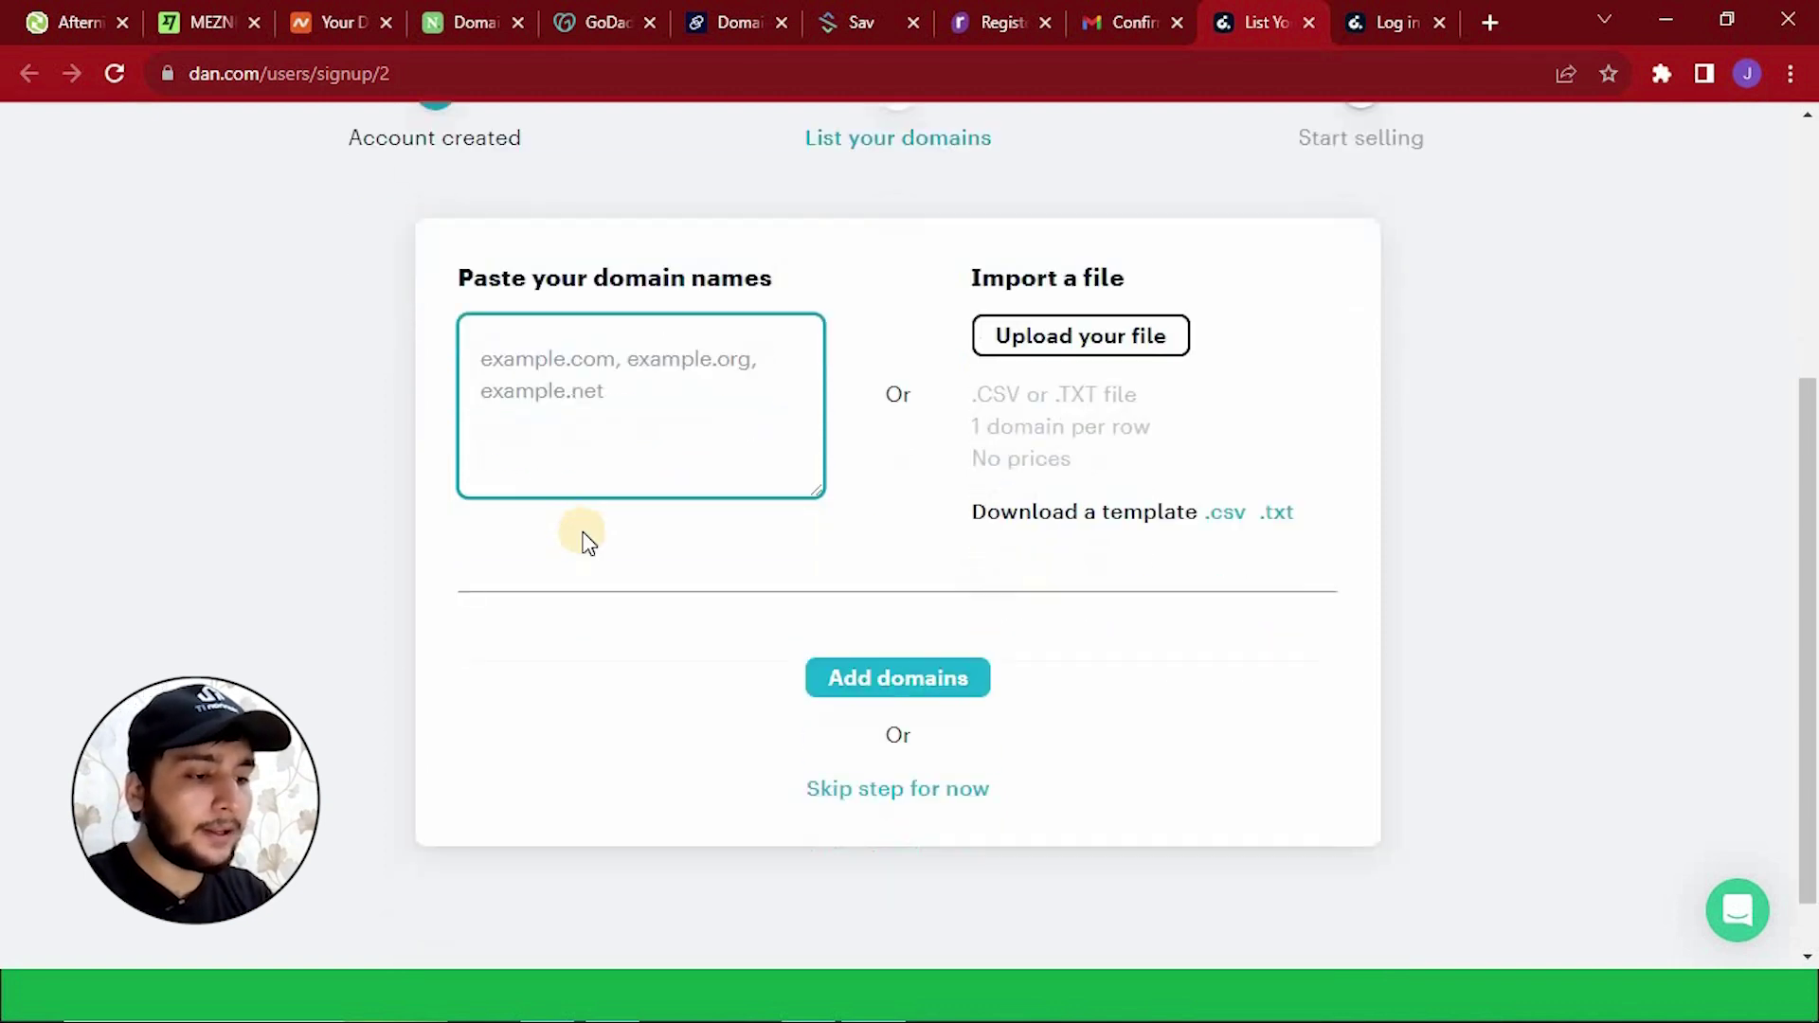
click(924, 737)
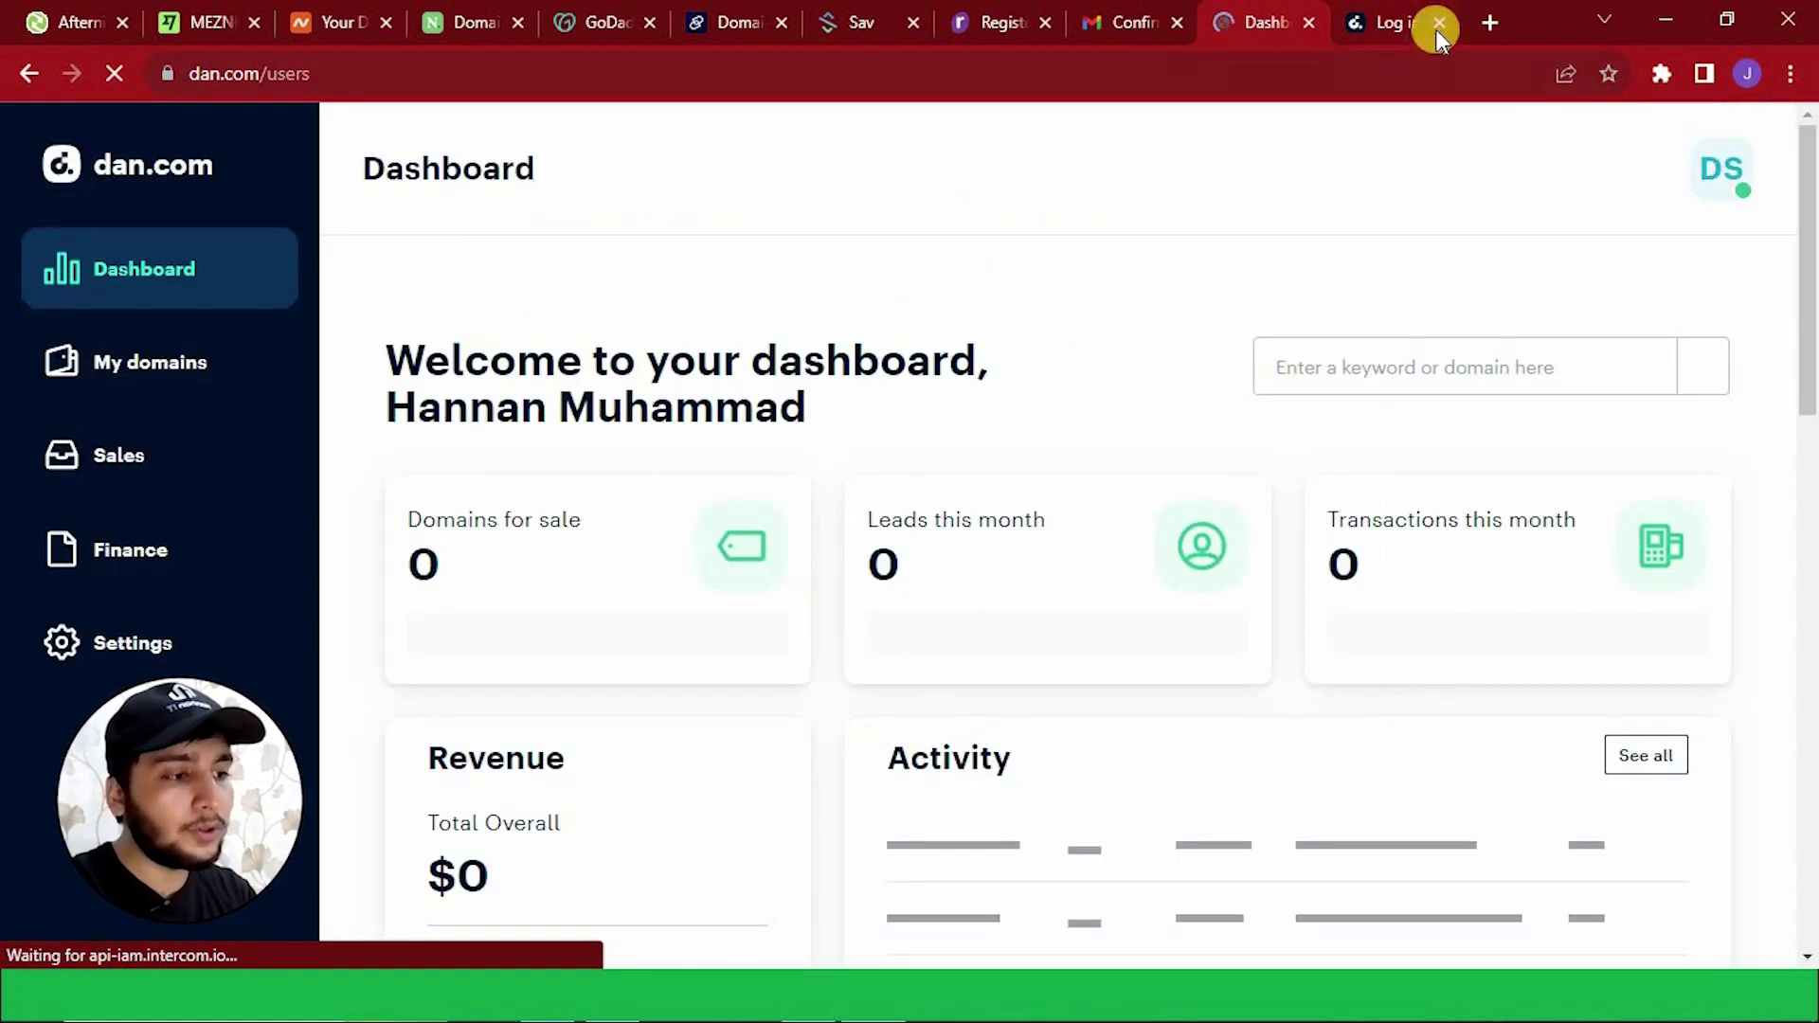
Close the leftover Log in tab and check the dashboard's 0 domains-for-sale count.
click(1437, 25)
scroll(1157, 309, down, 4)
scroll(755, 483, up, 4)
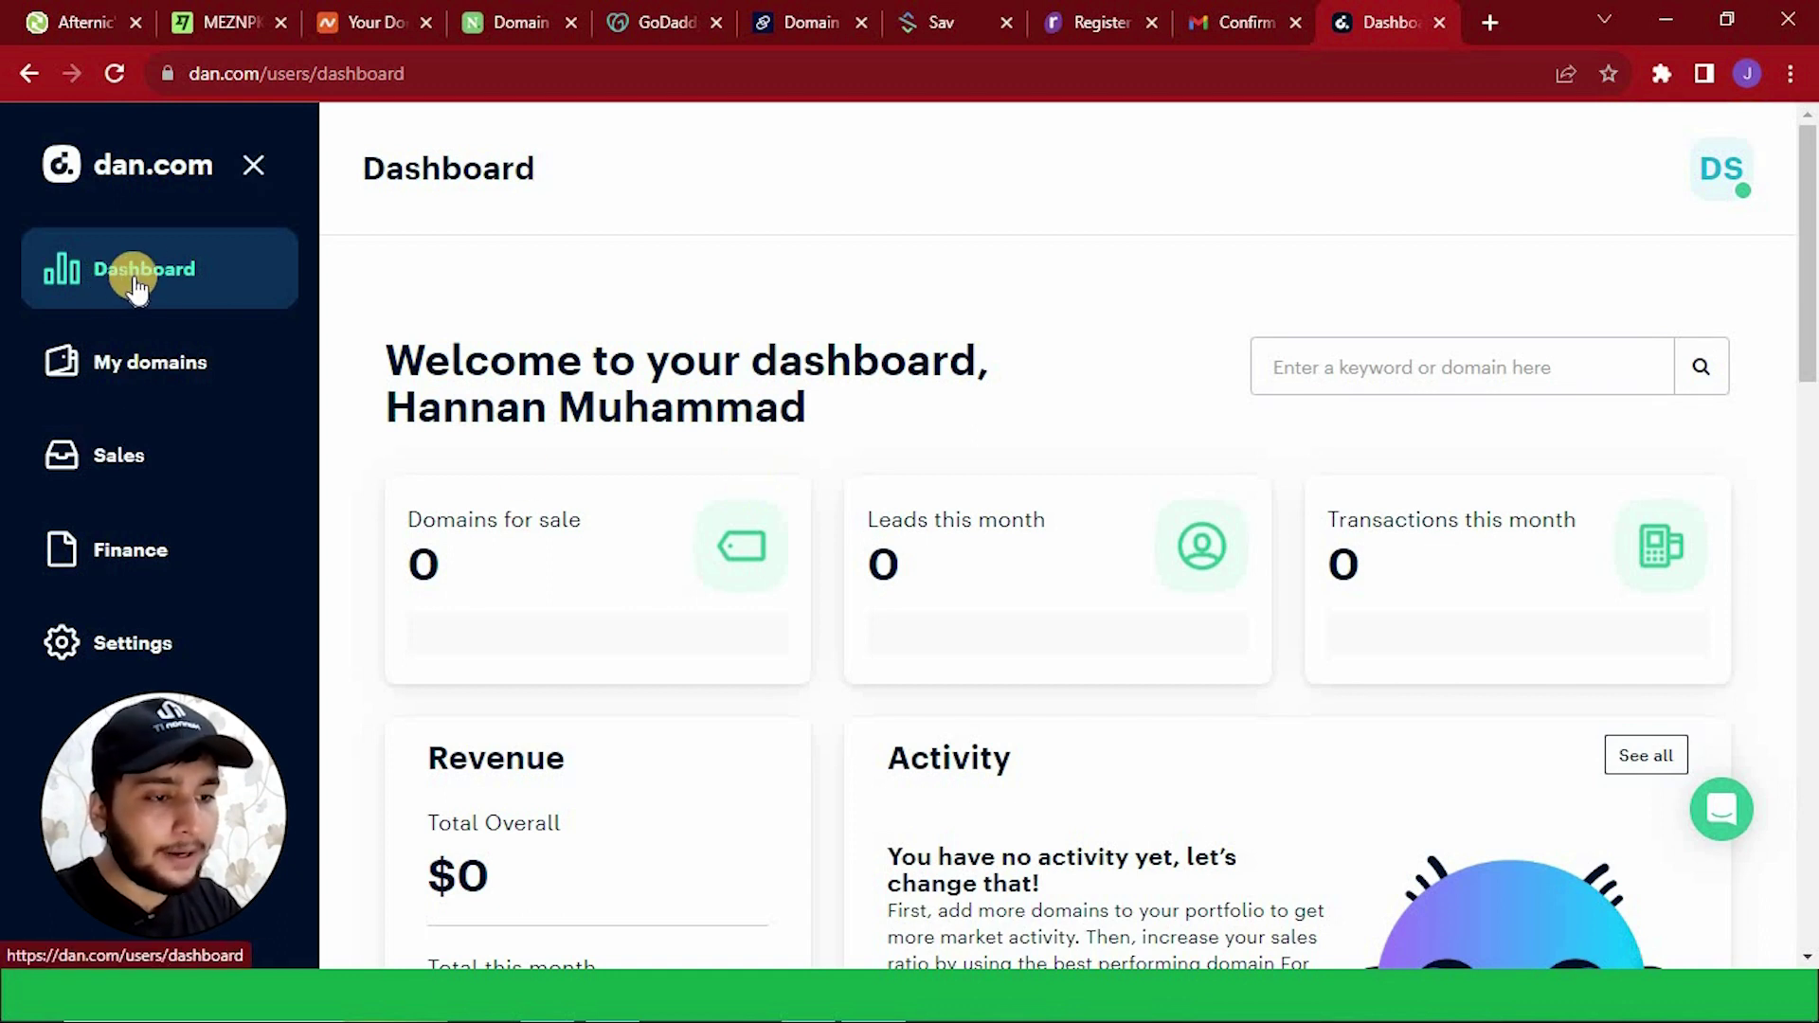
scroll(489, 365, down, 2)
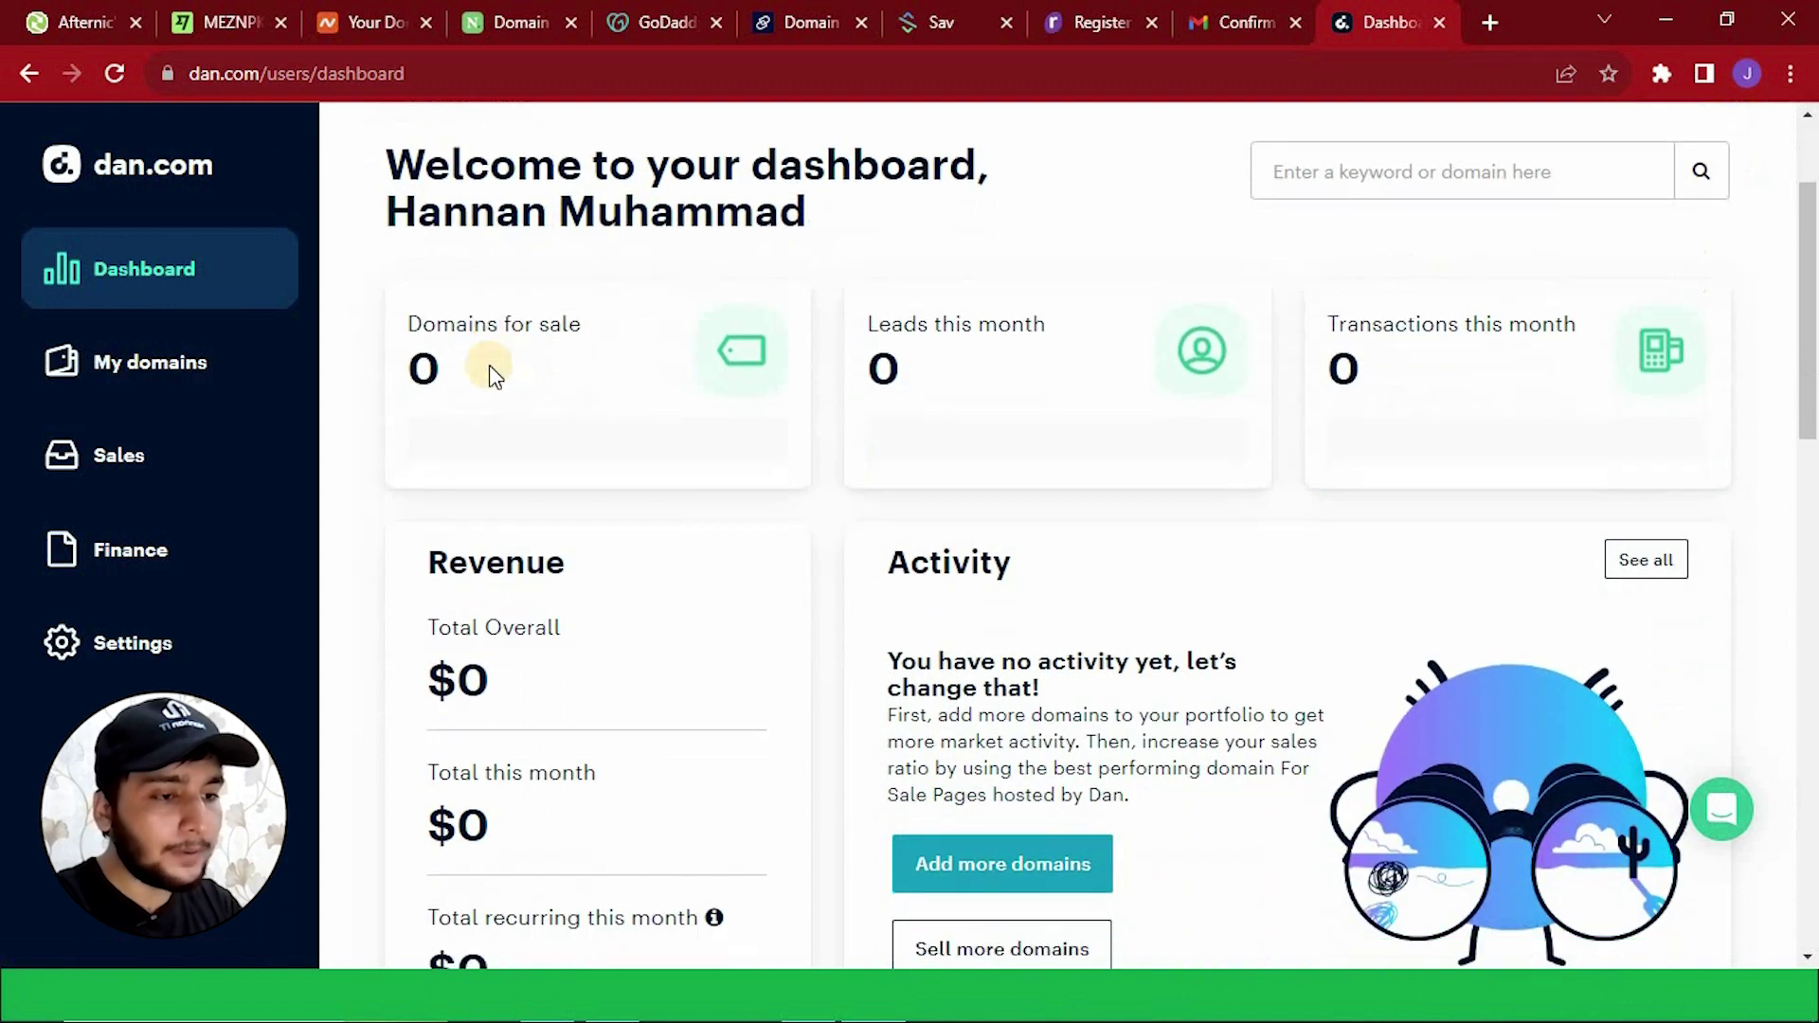
double_click(424, 368)
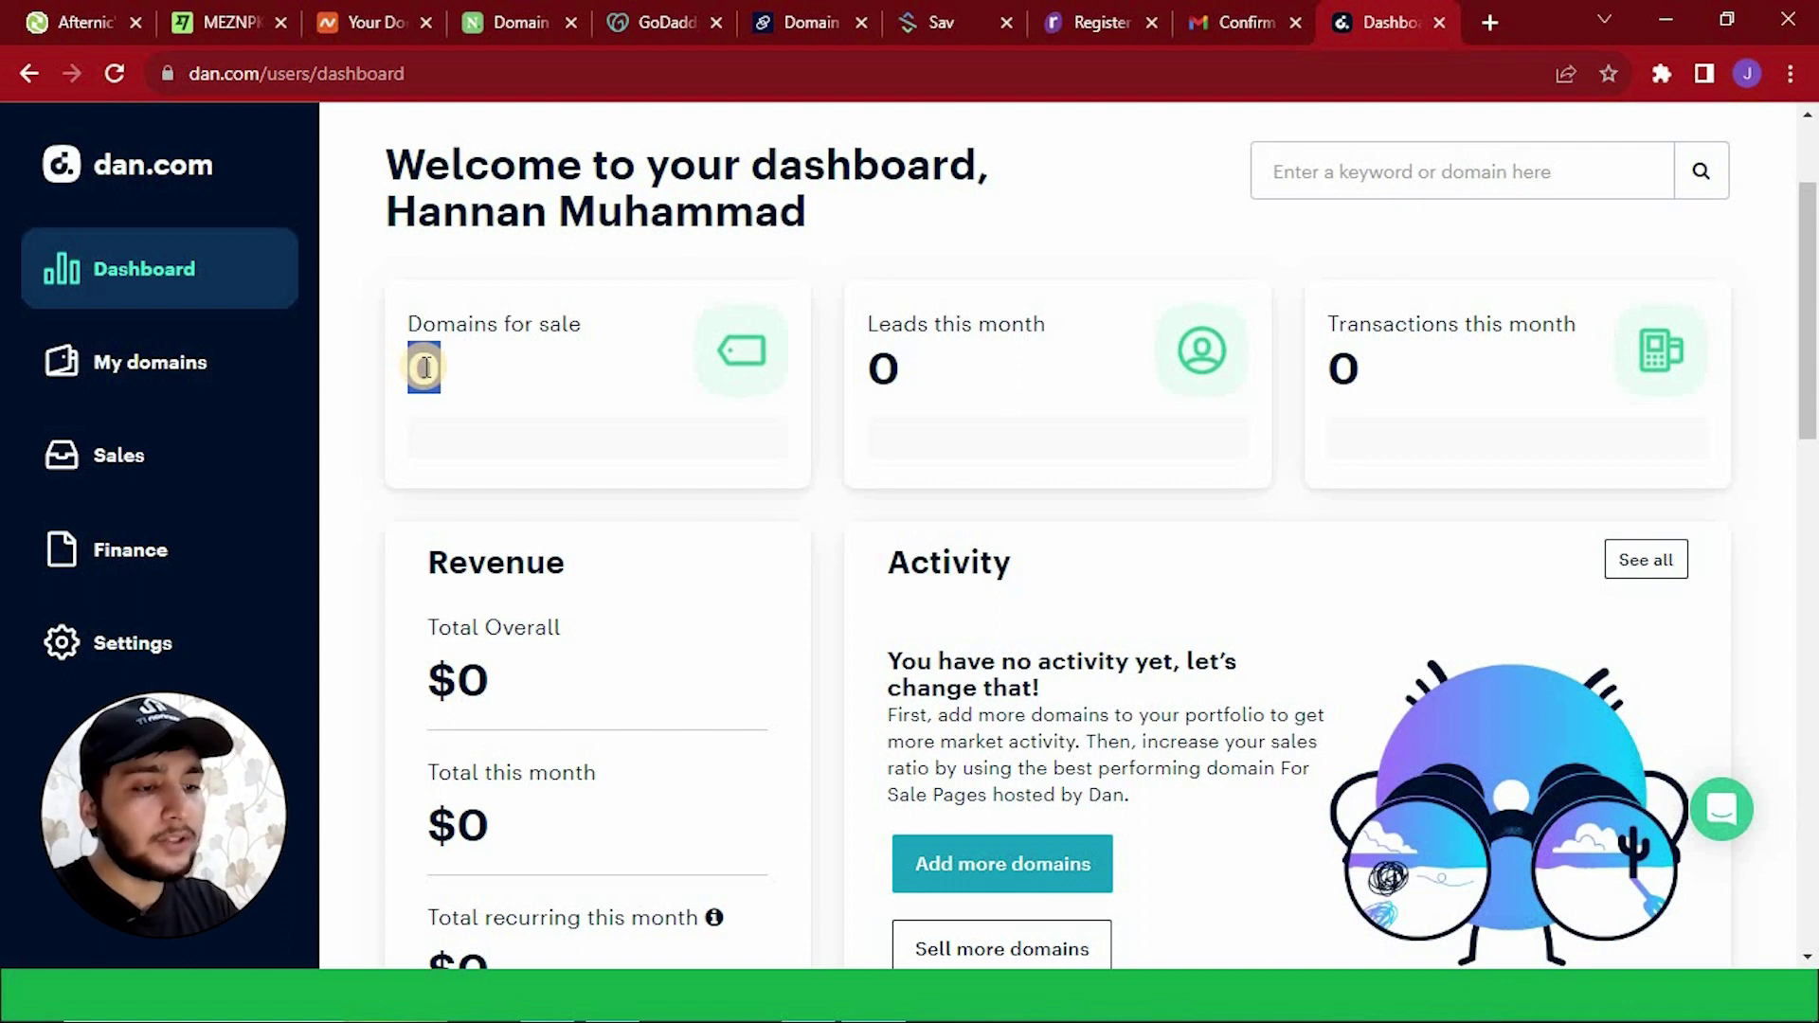
click(436, 375)
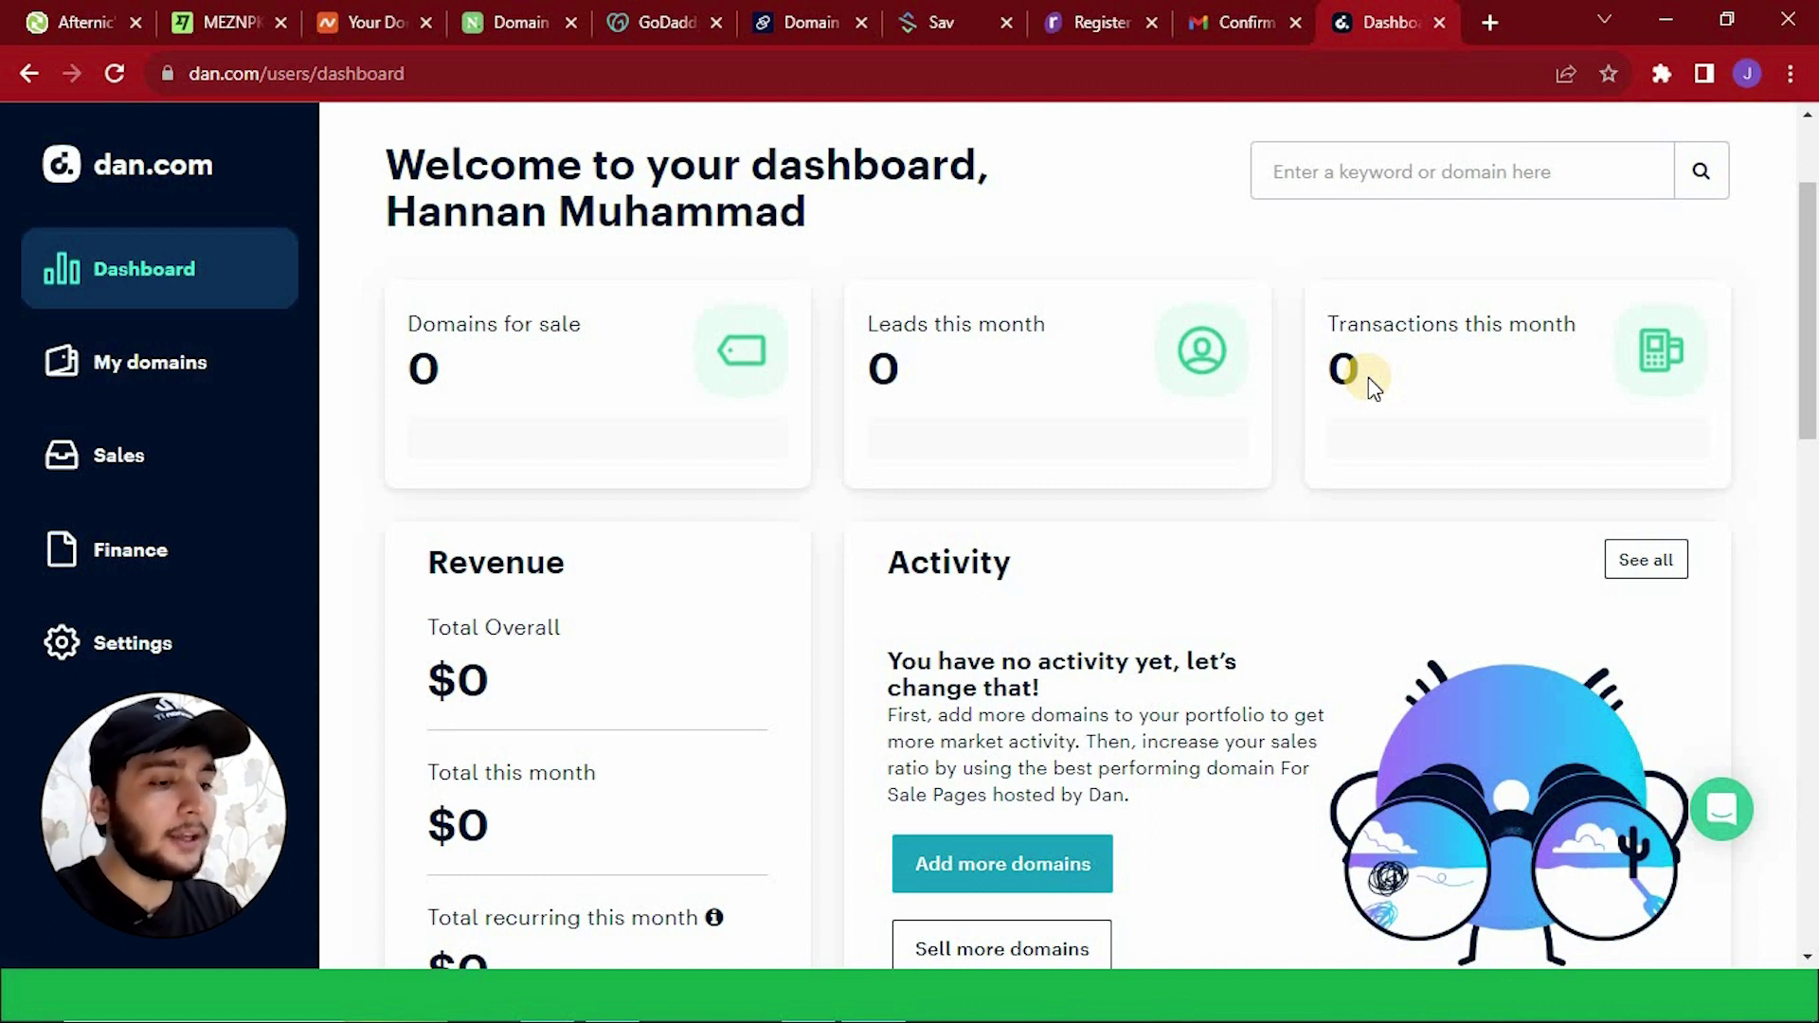
Review the empty revenue, traffic and recently listed domains sections, then return to the top.
scroll(1364, 379, down, 2)
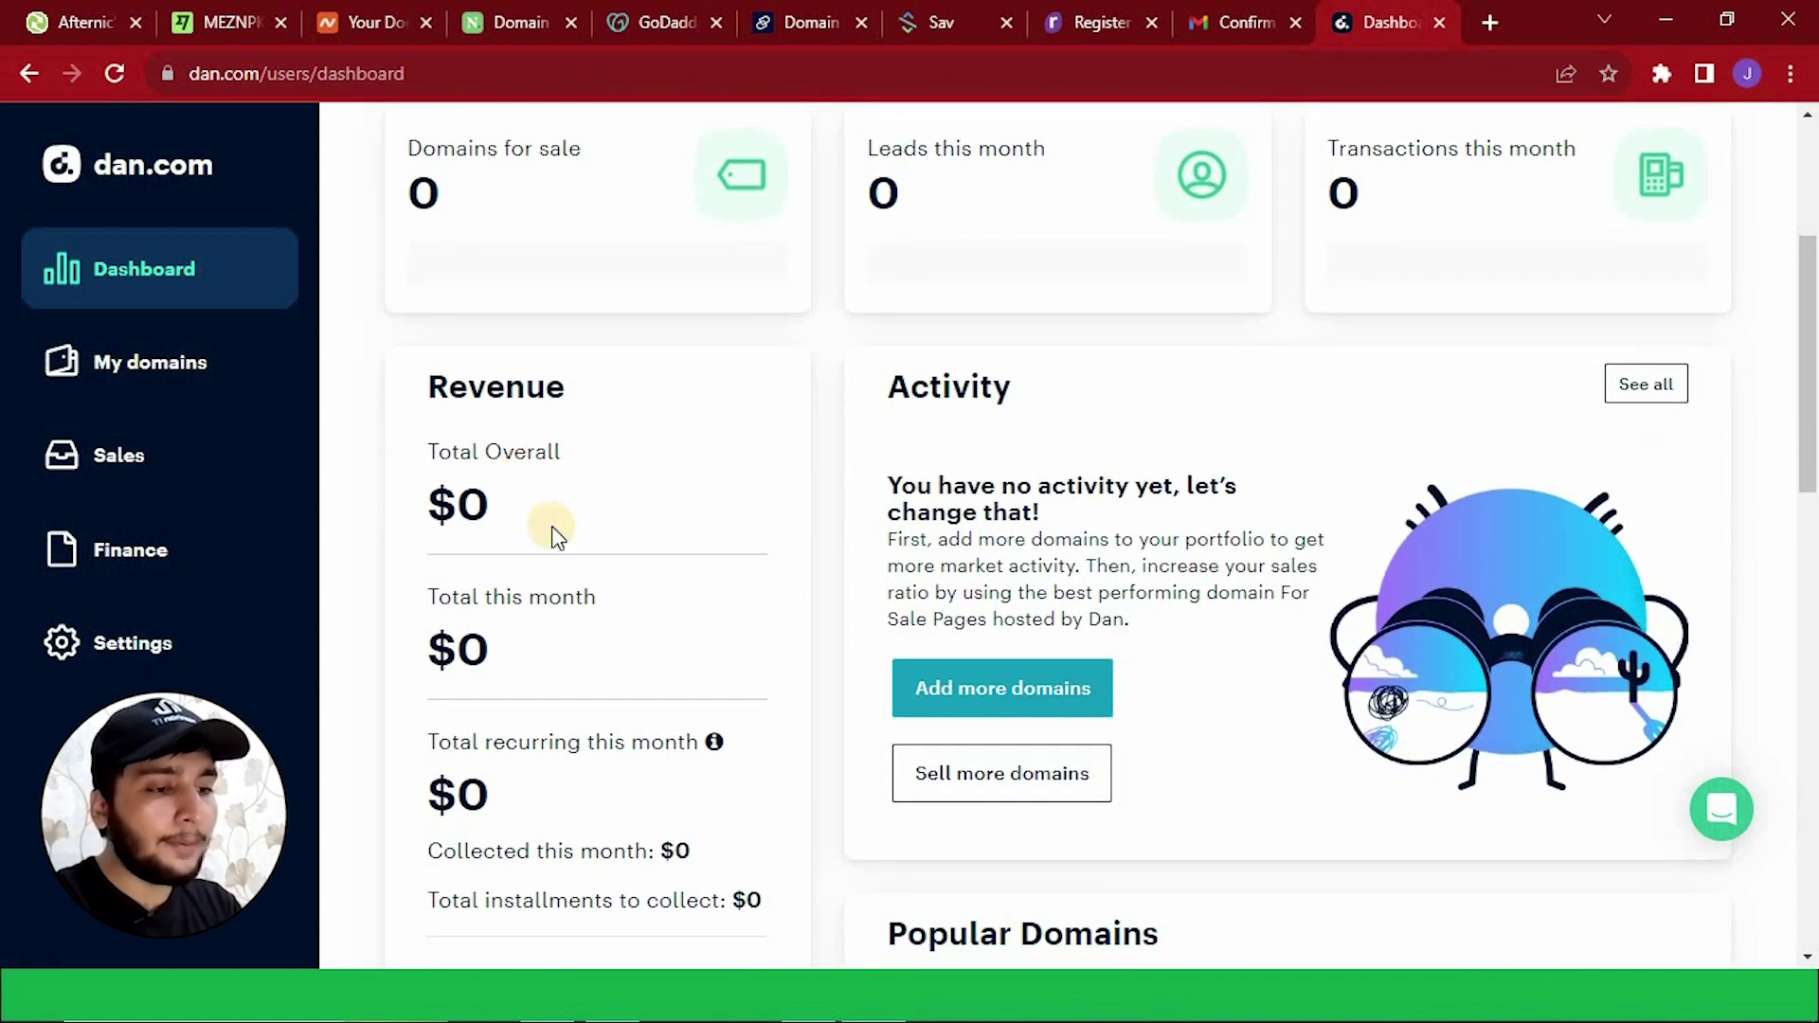
scroll(410, 384, down, 1)
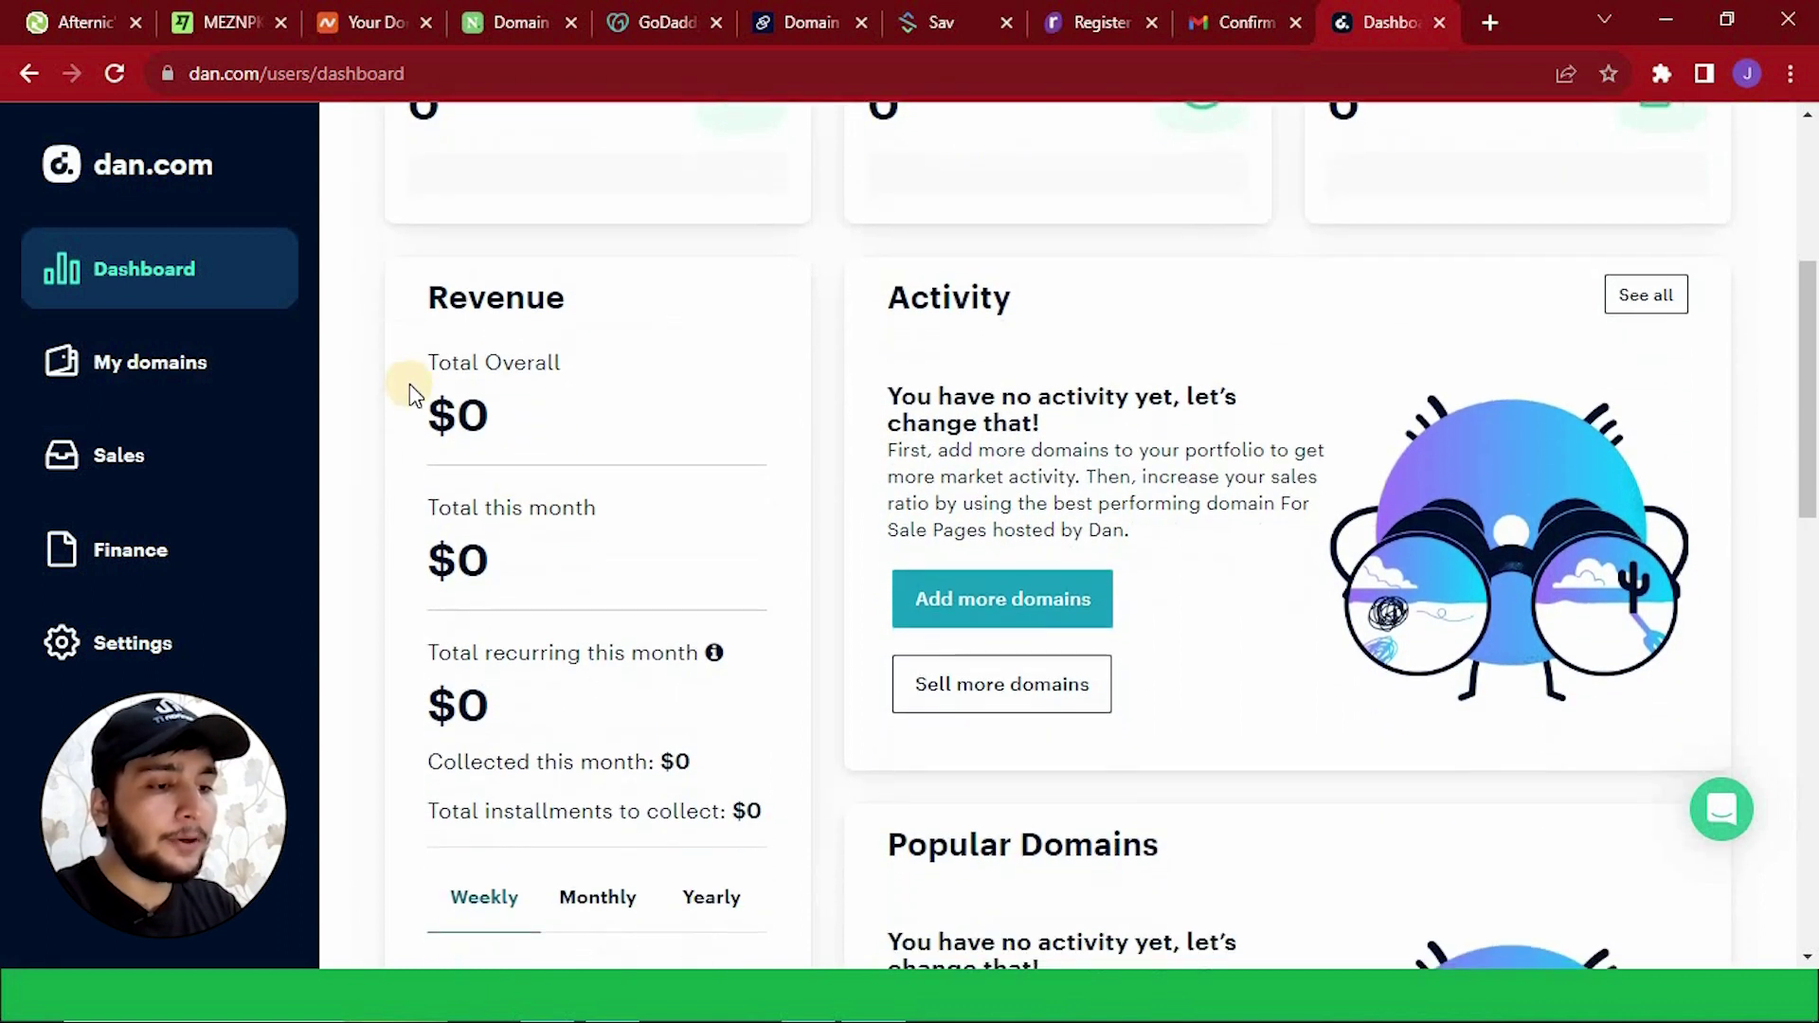
scroll(489, 414, down, 1)
right_click(489, 414)
click(473, 518)
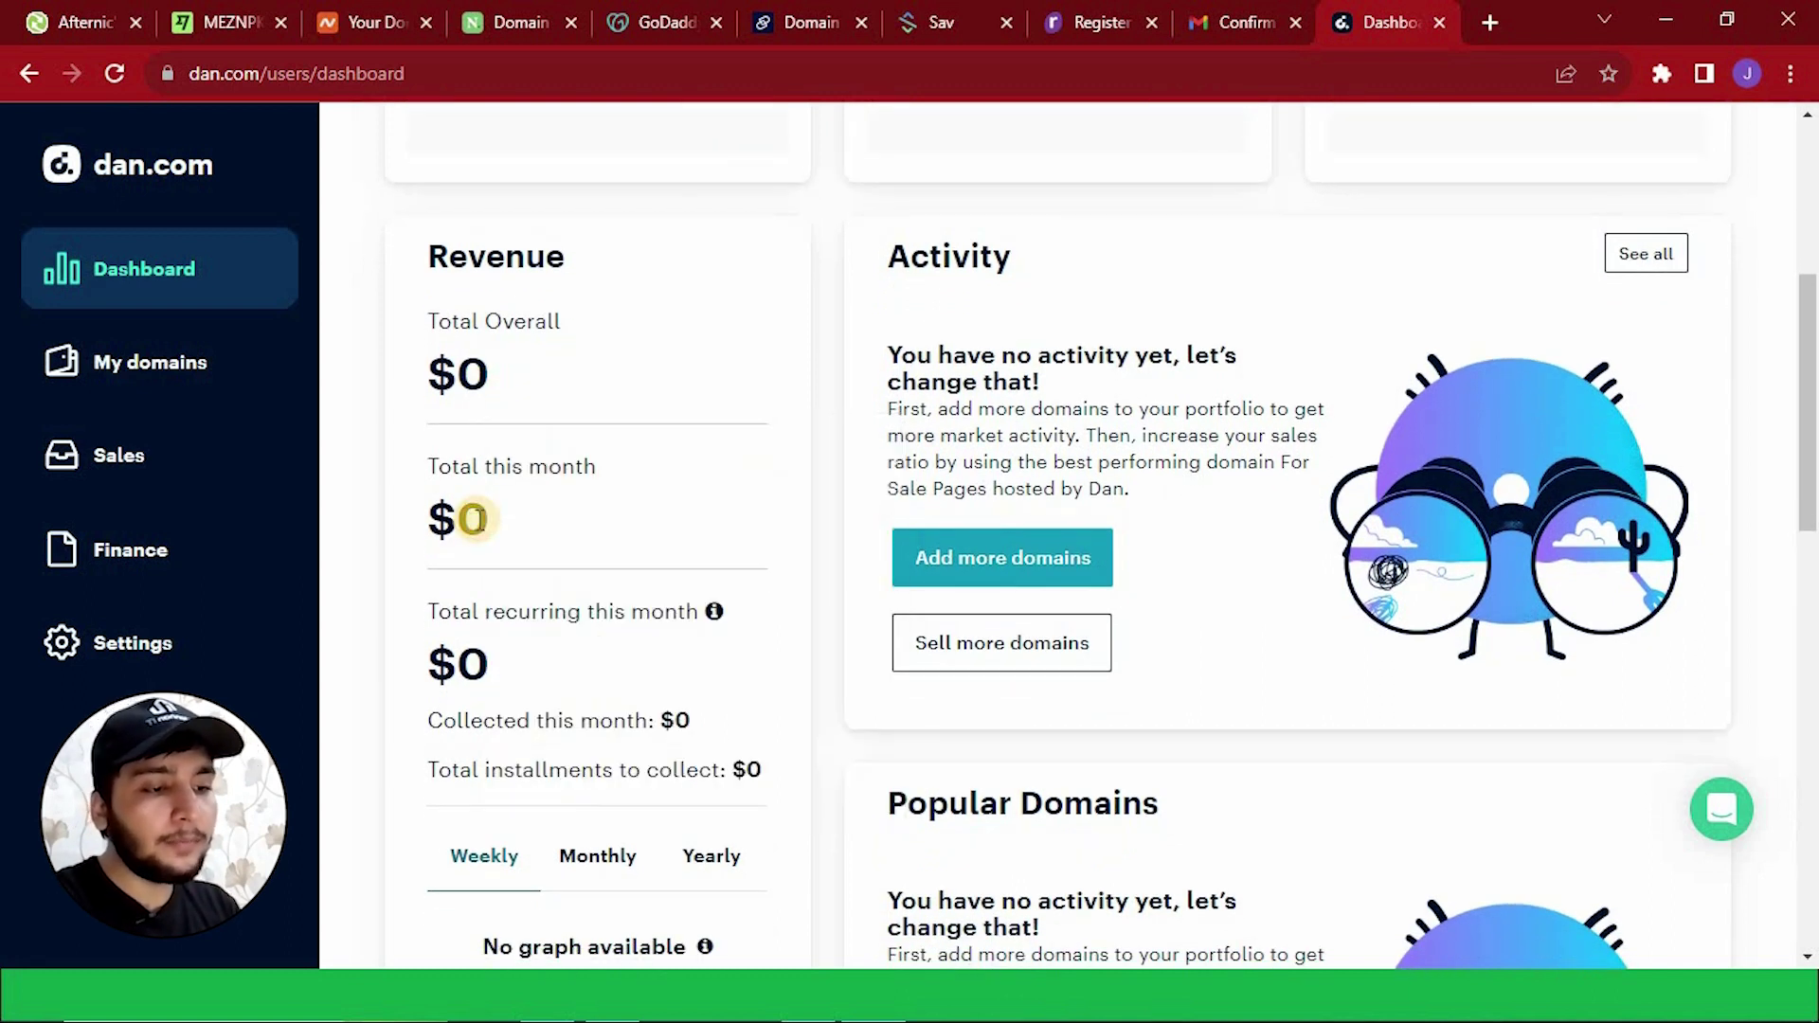
scroll(473, 518, down, 2)
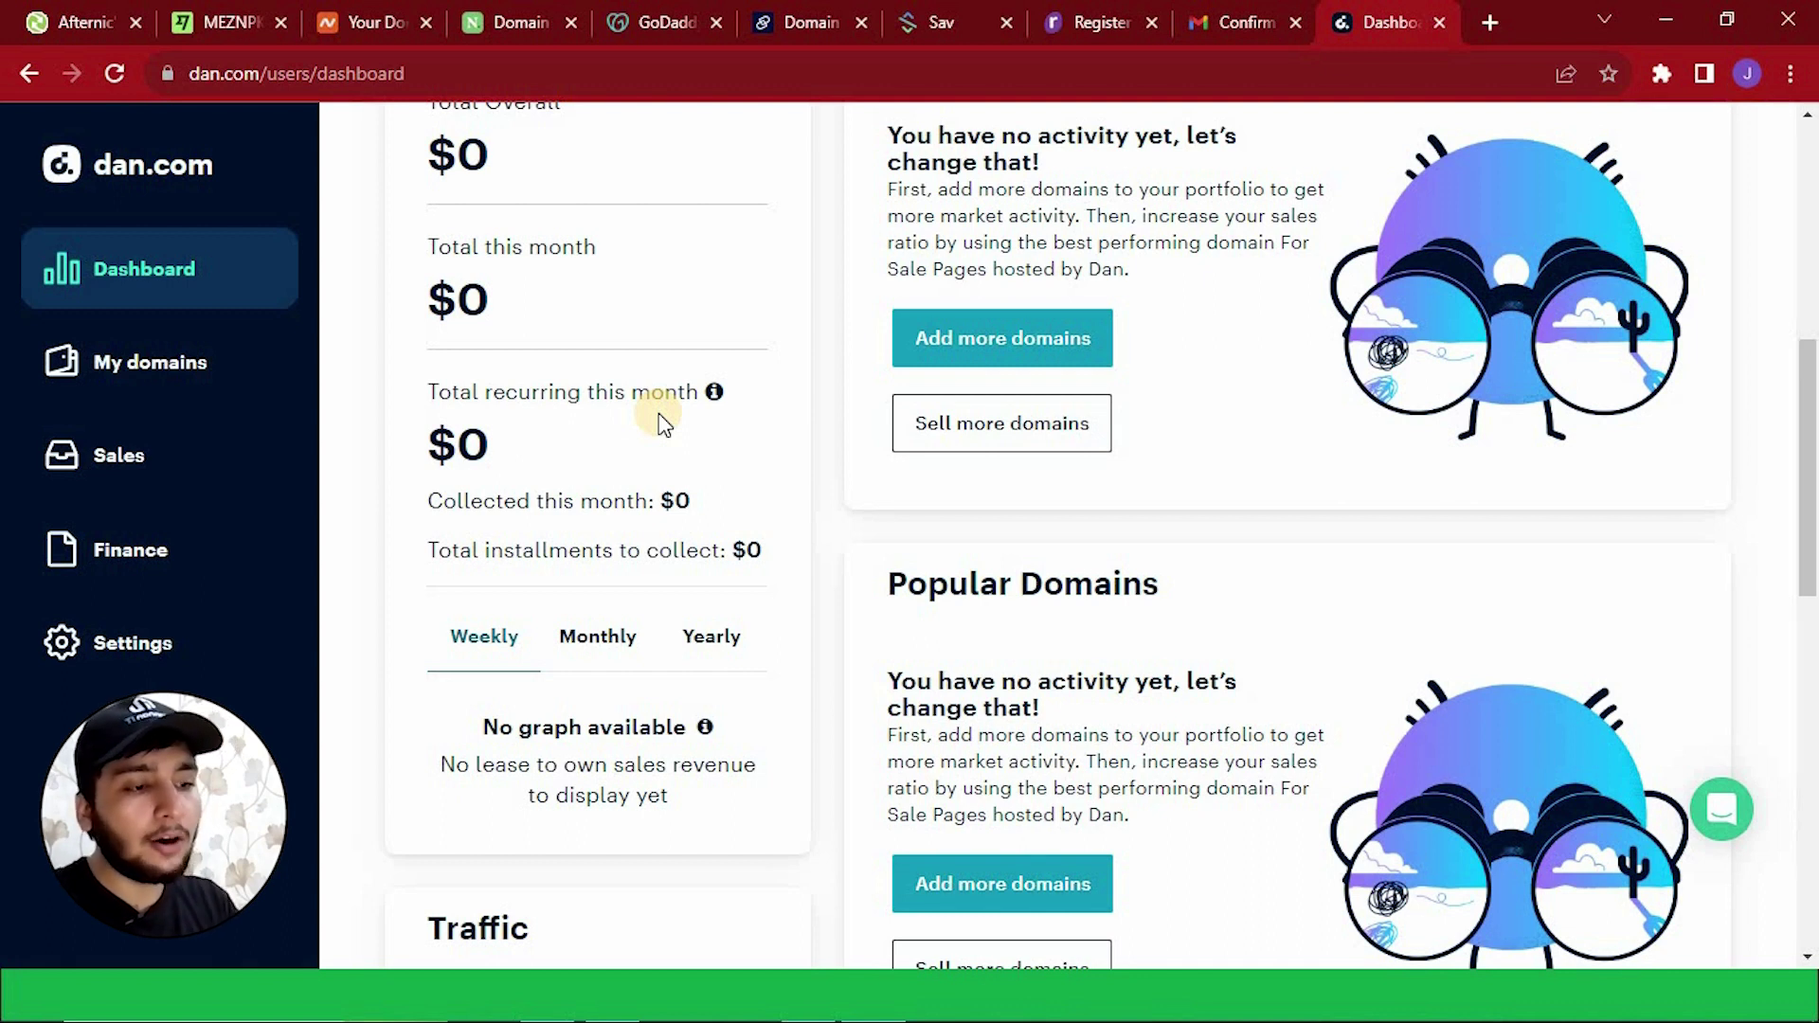
scroll(650, 410, down, 6)
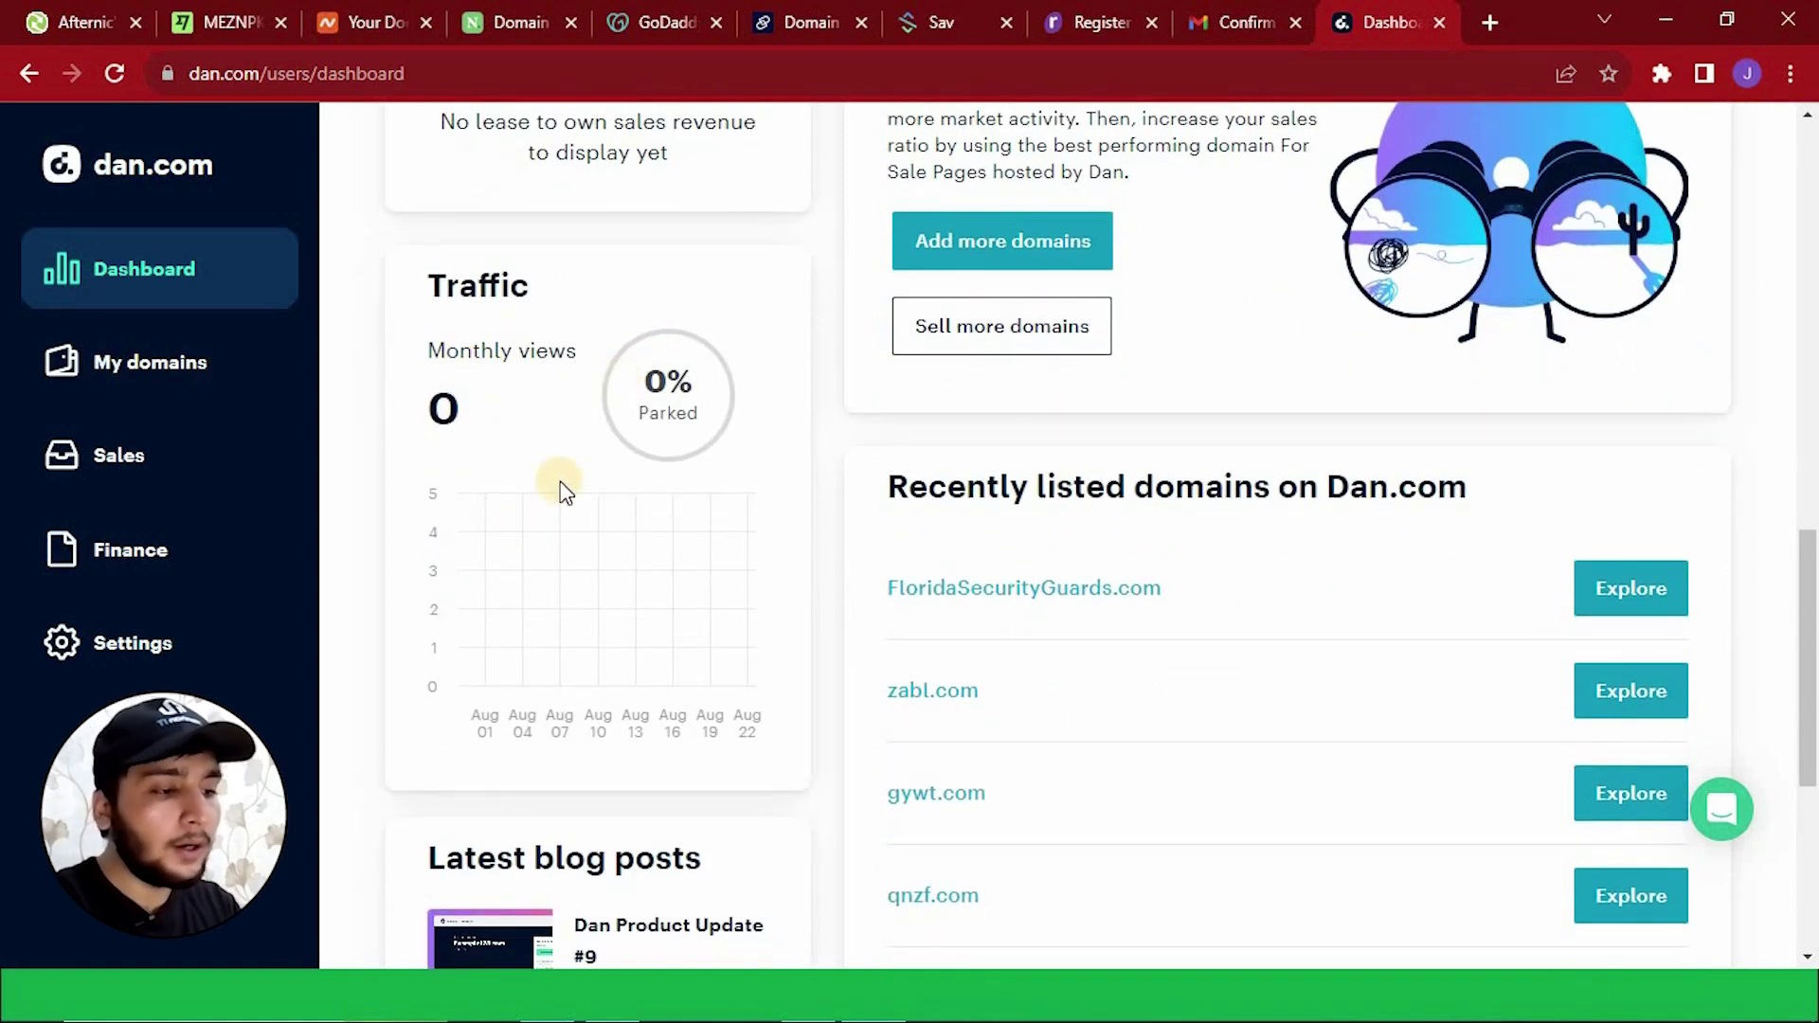
scroll(566, 492, down, 6)
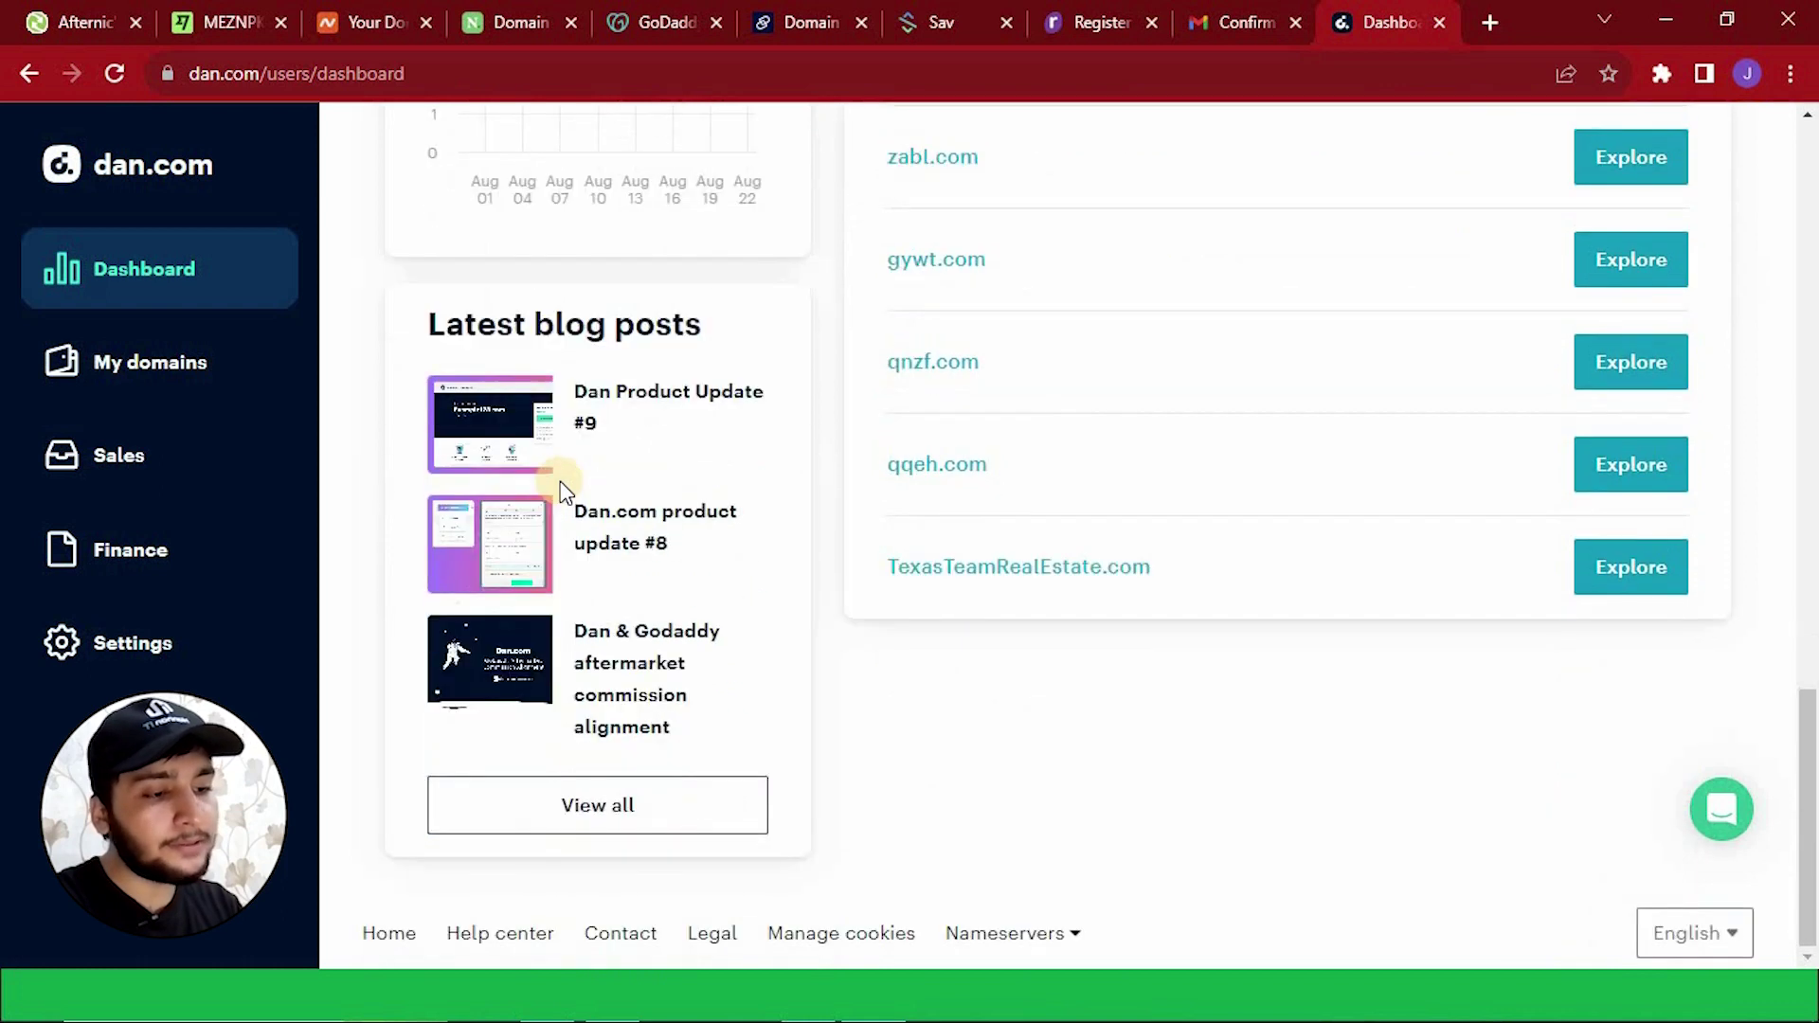
scroll(566, 491, up, 12)
scroll(563, 483, up, 8)
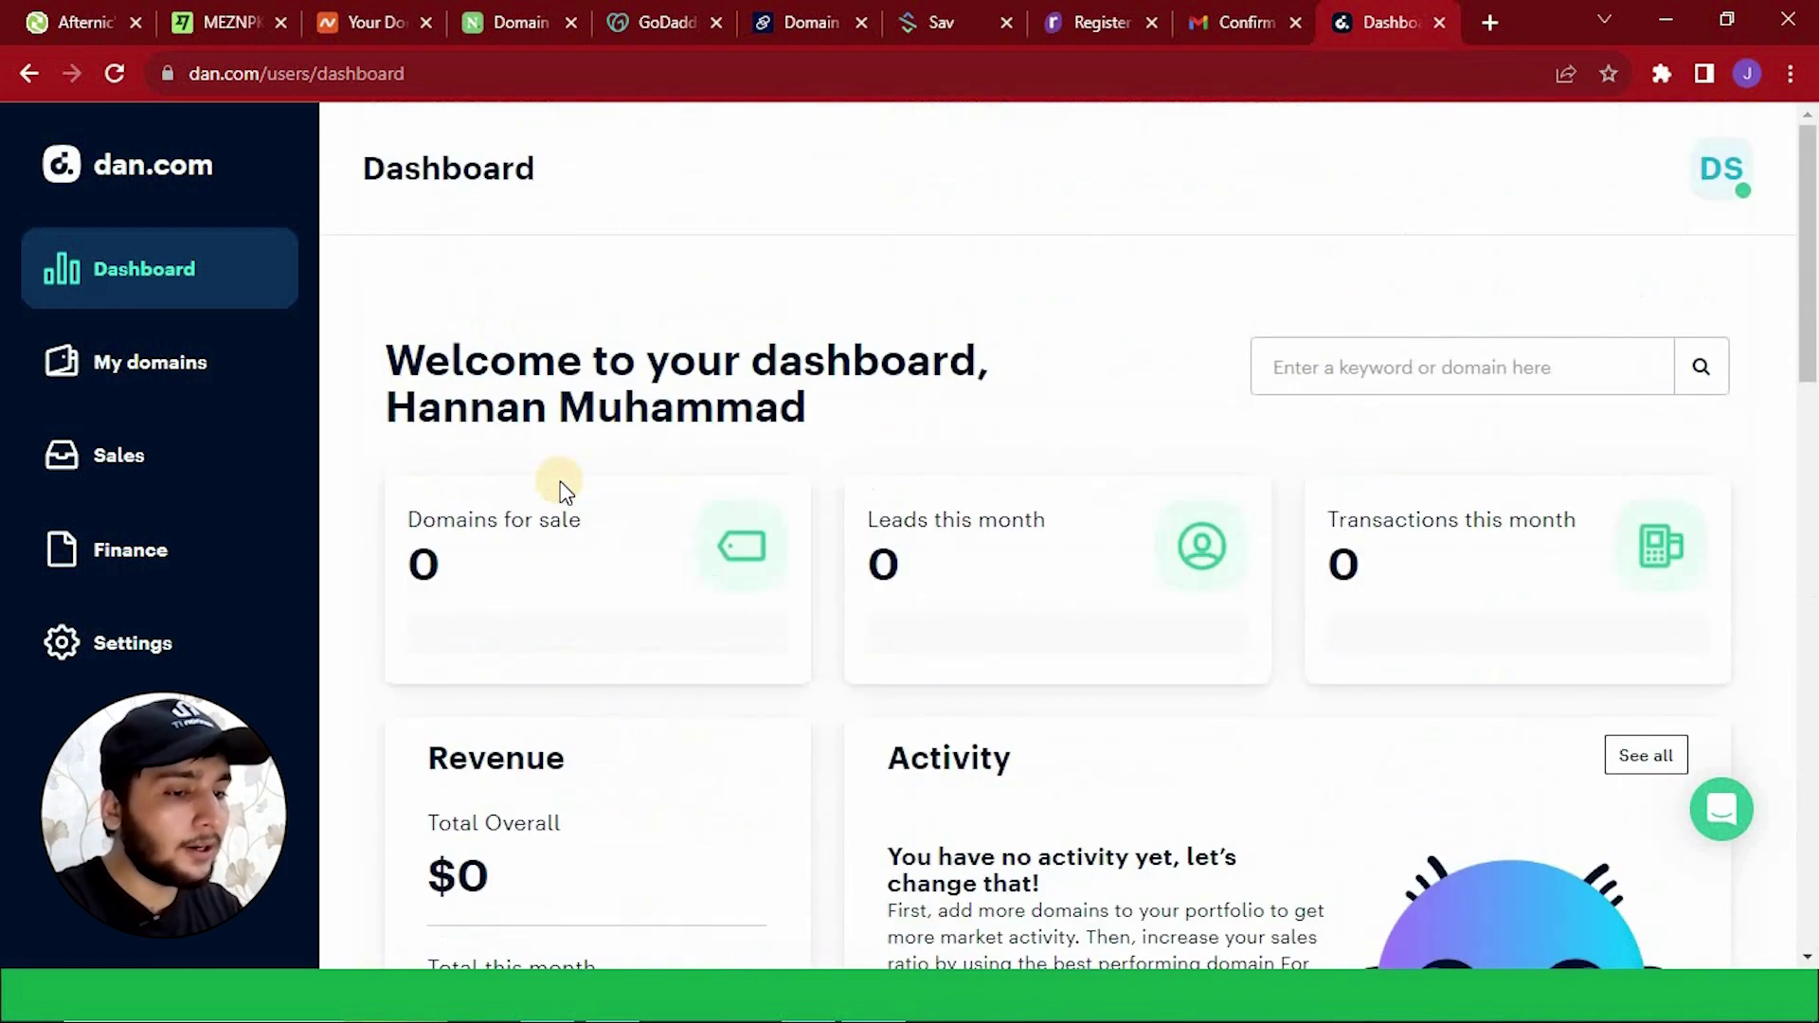
Go to Payout settings and open the Bank region dropdown in the Bank account section.
click(152, 377)
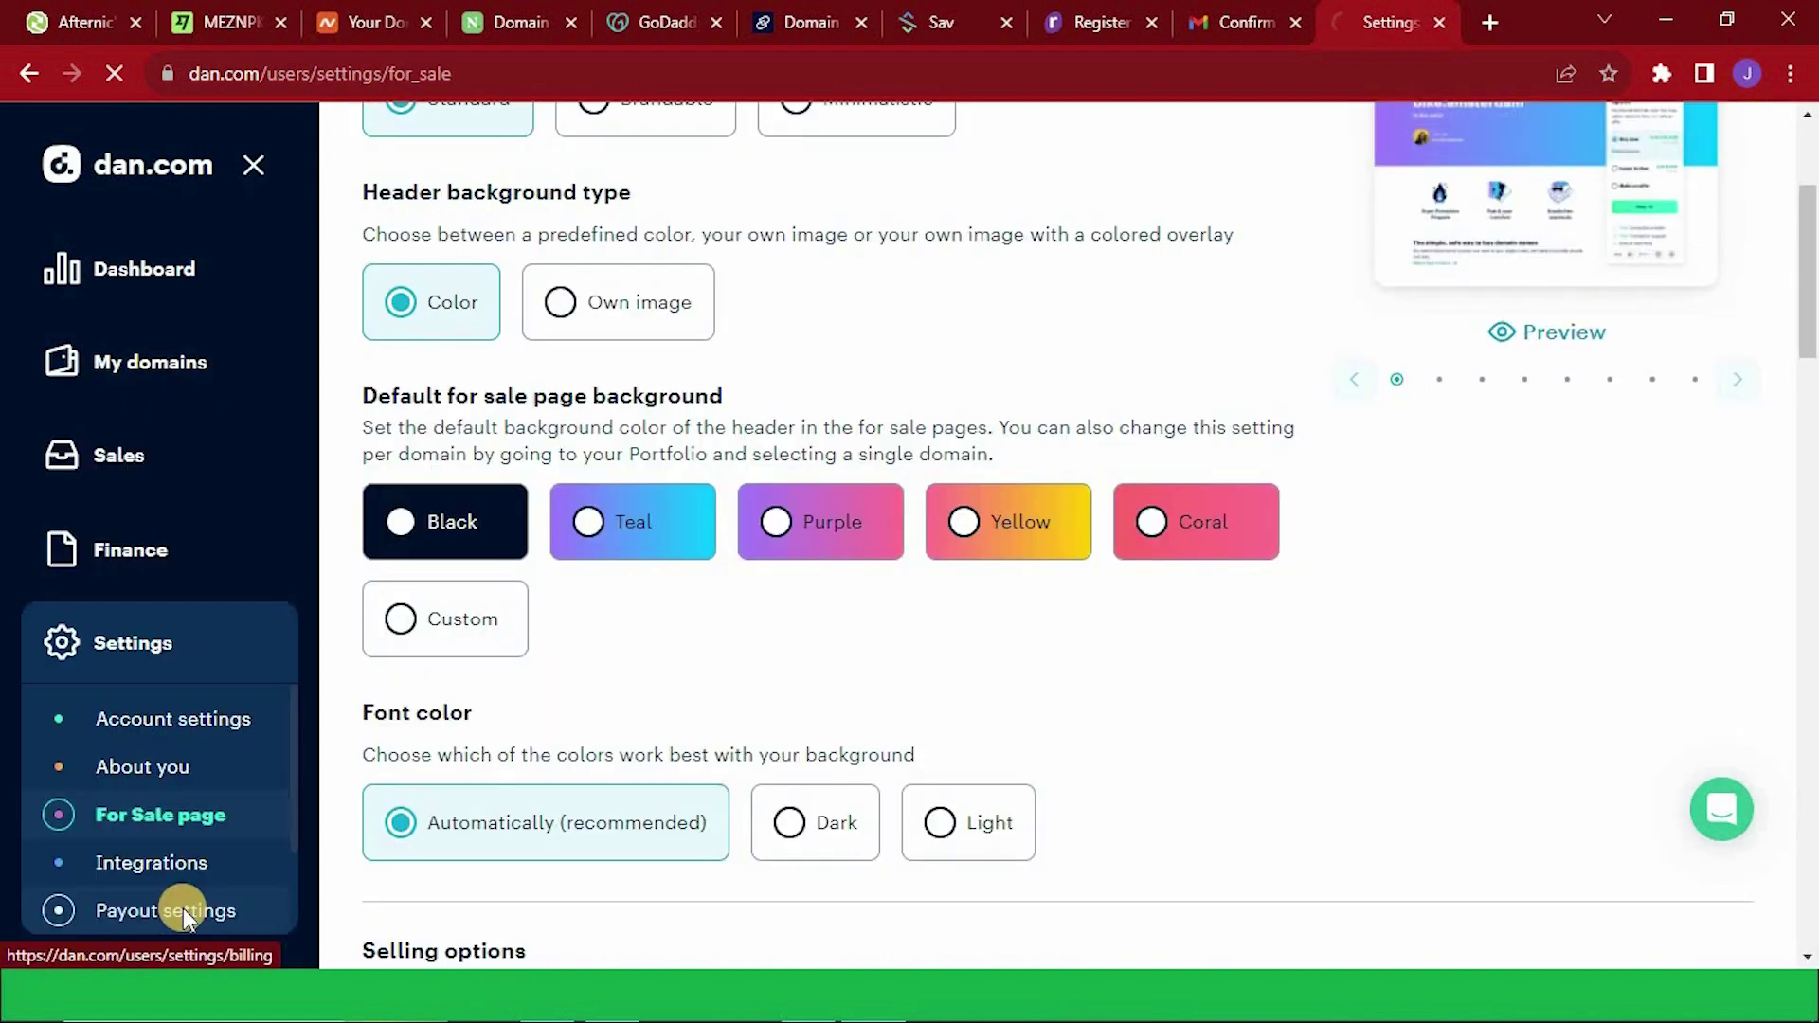
click(184, 910)
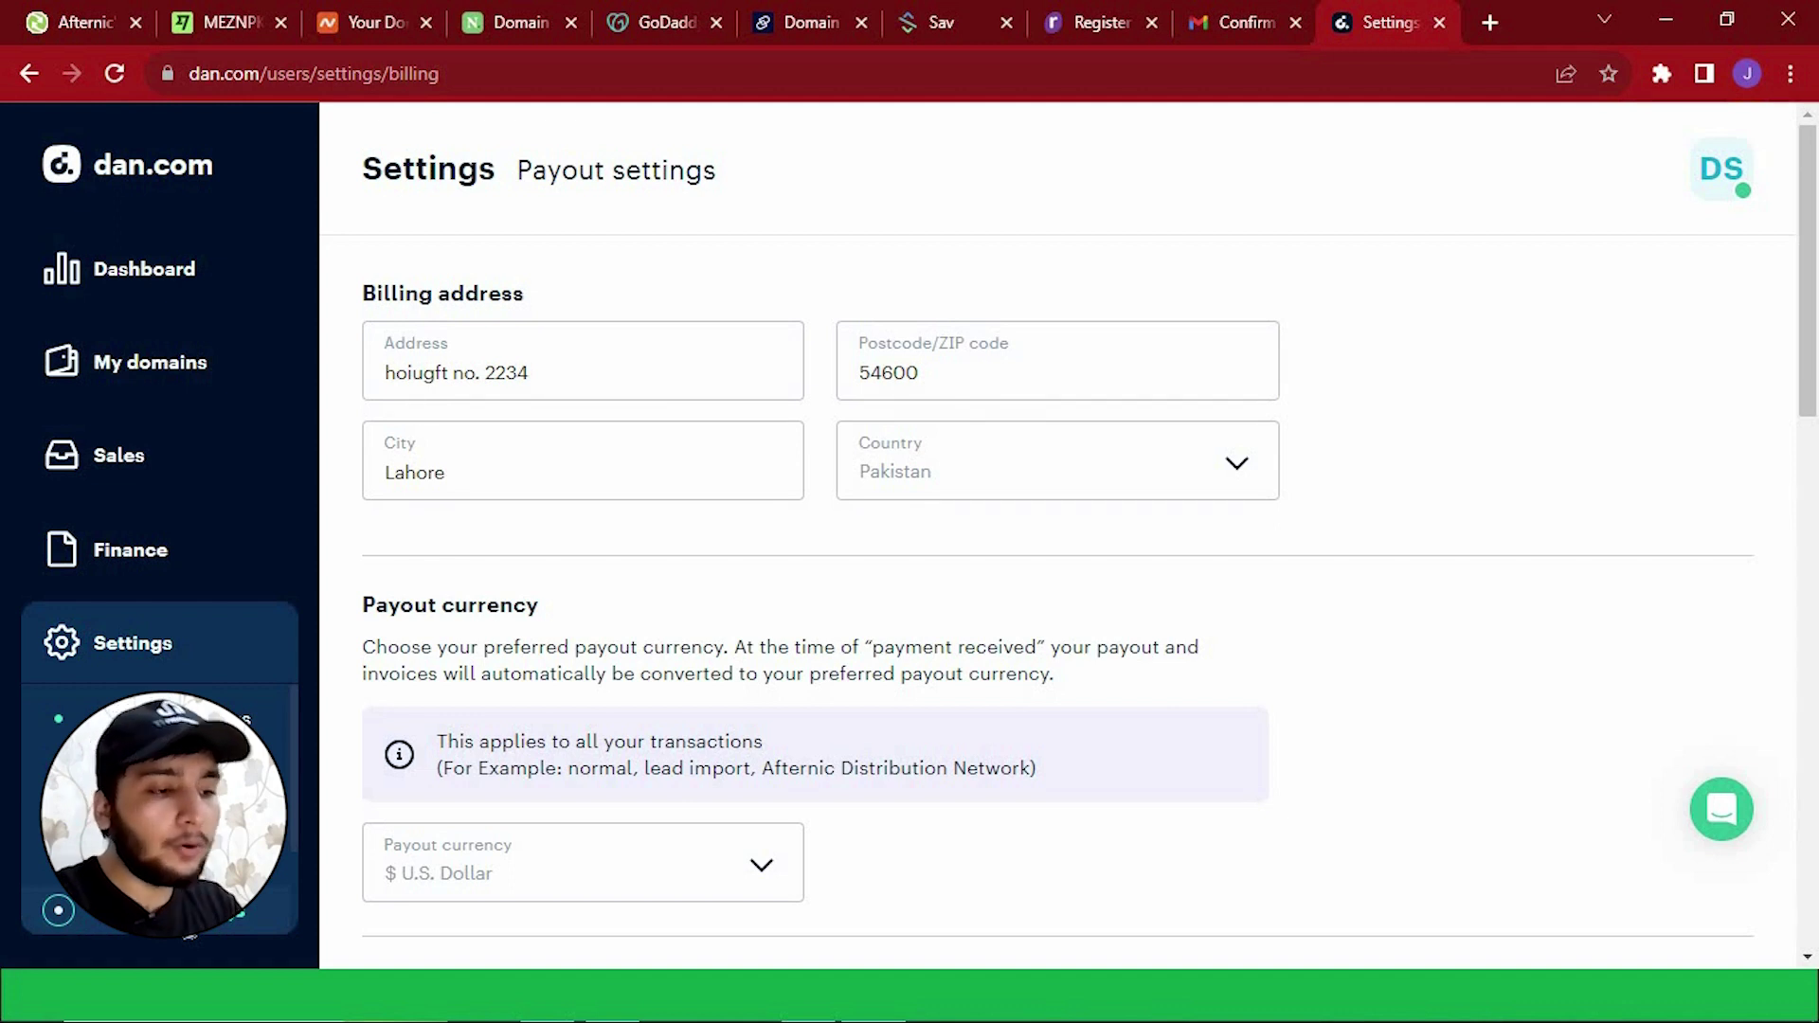
drag(1809, 288, 1809, 581)
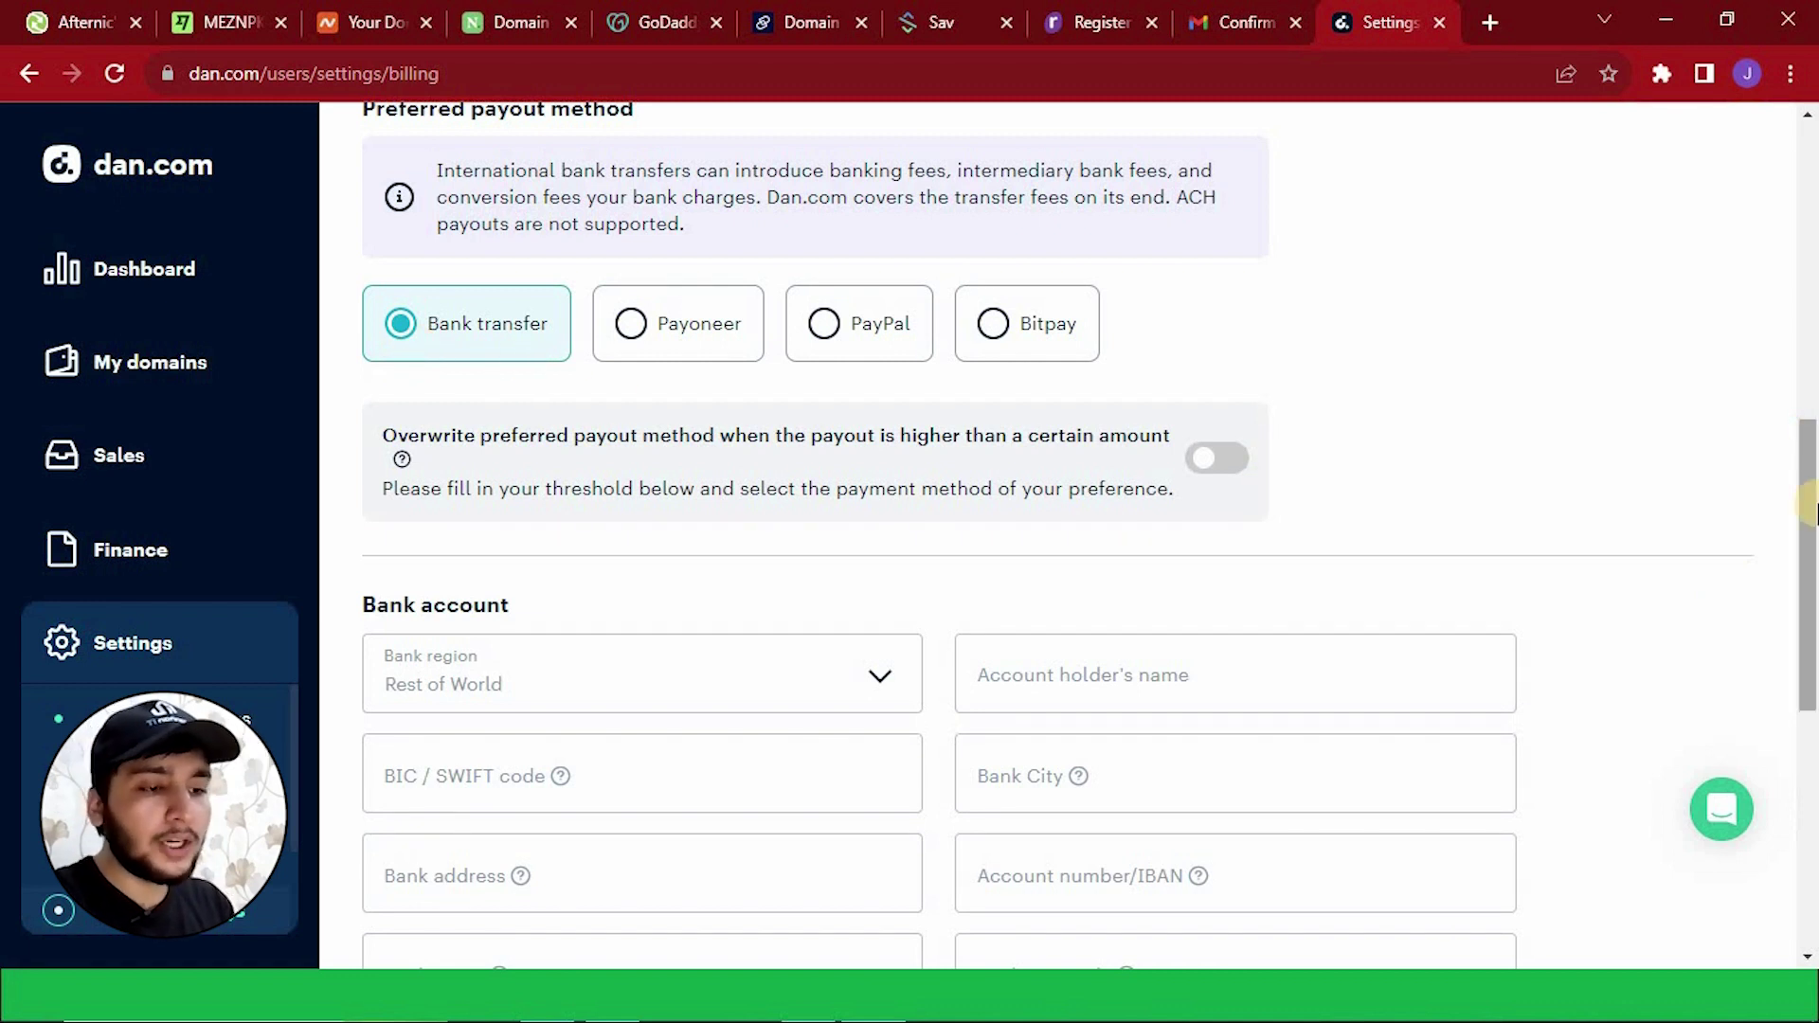
drag(1809, 507, 1809, 600)
click(877, 411)
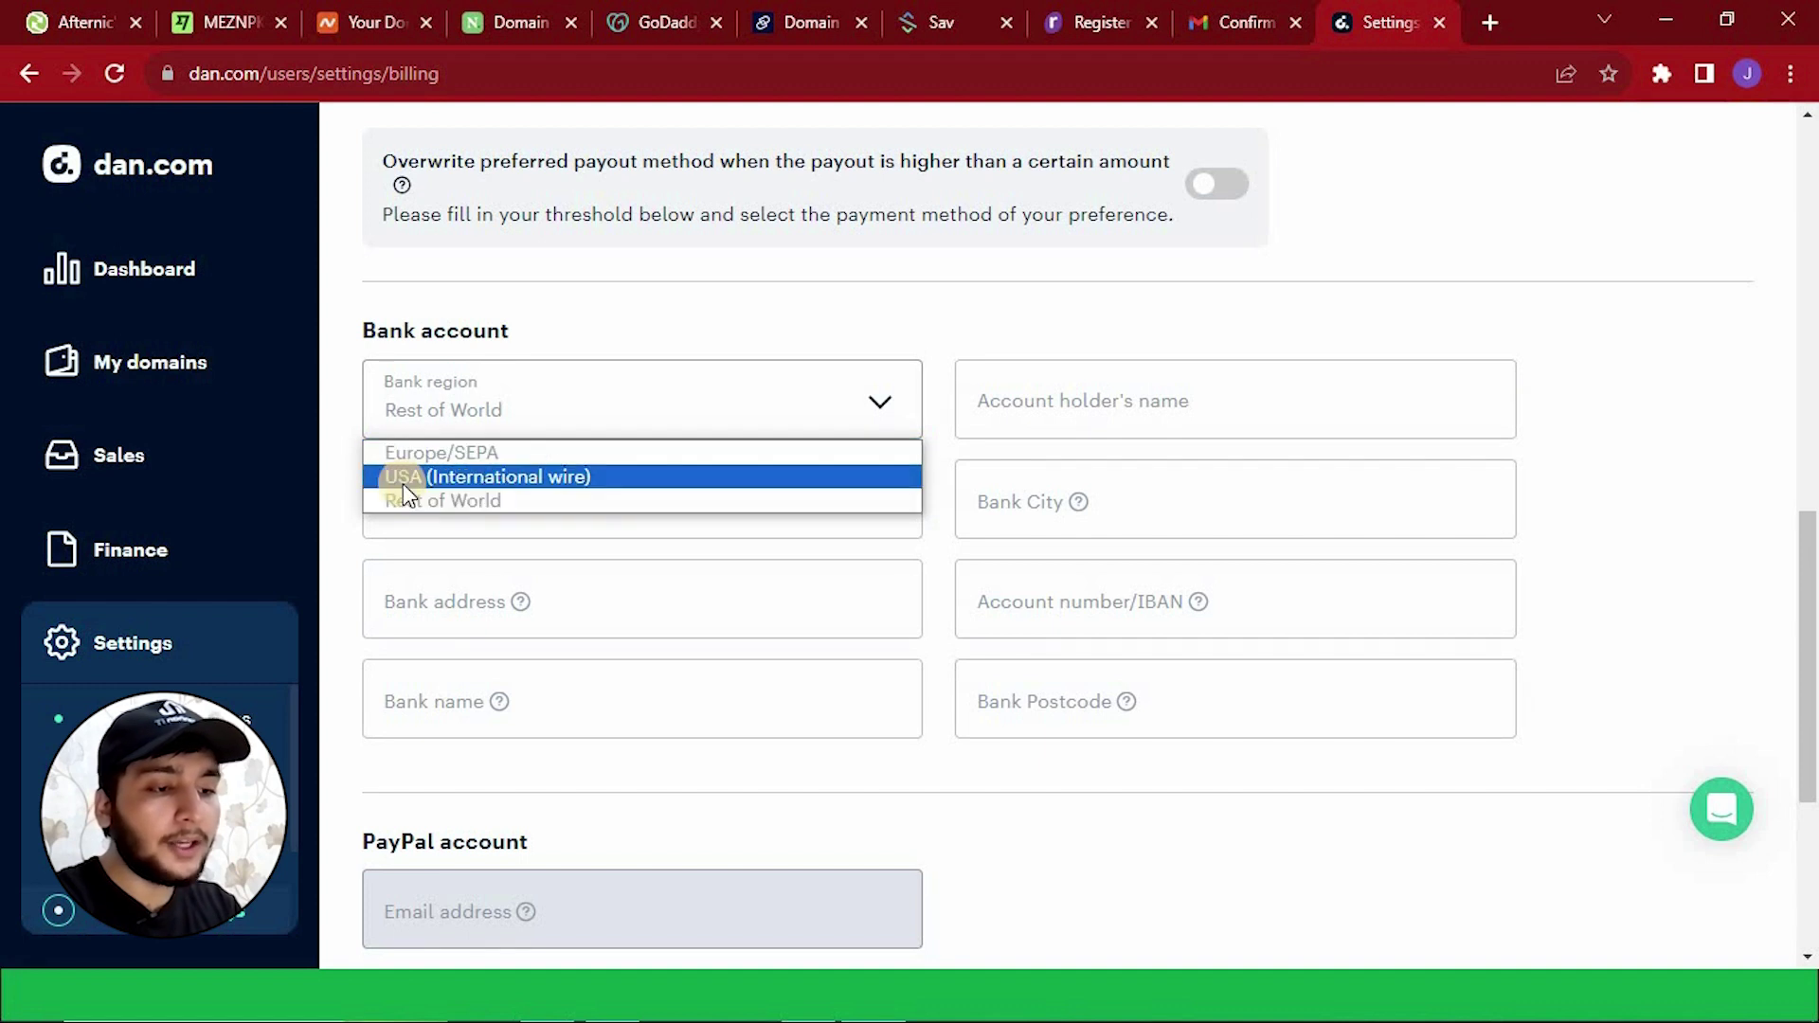
Pick Rest of World as bank region, enter the account holder's name, then open the Wise SWIFT lookup.
click(452, 494)
click(1154, 392)
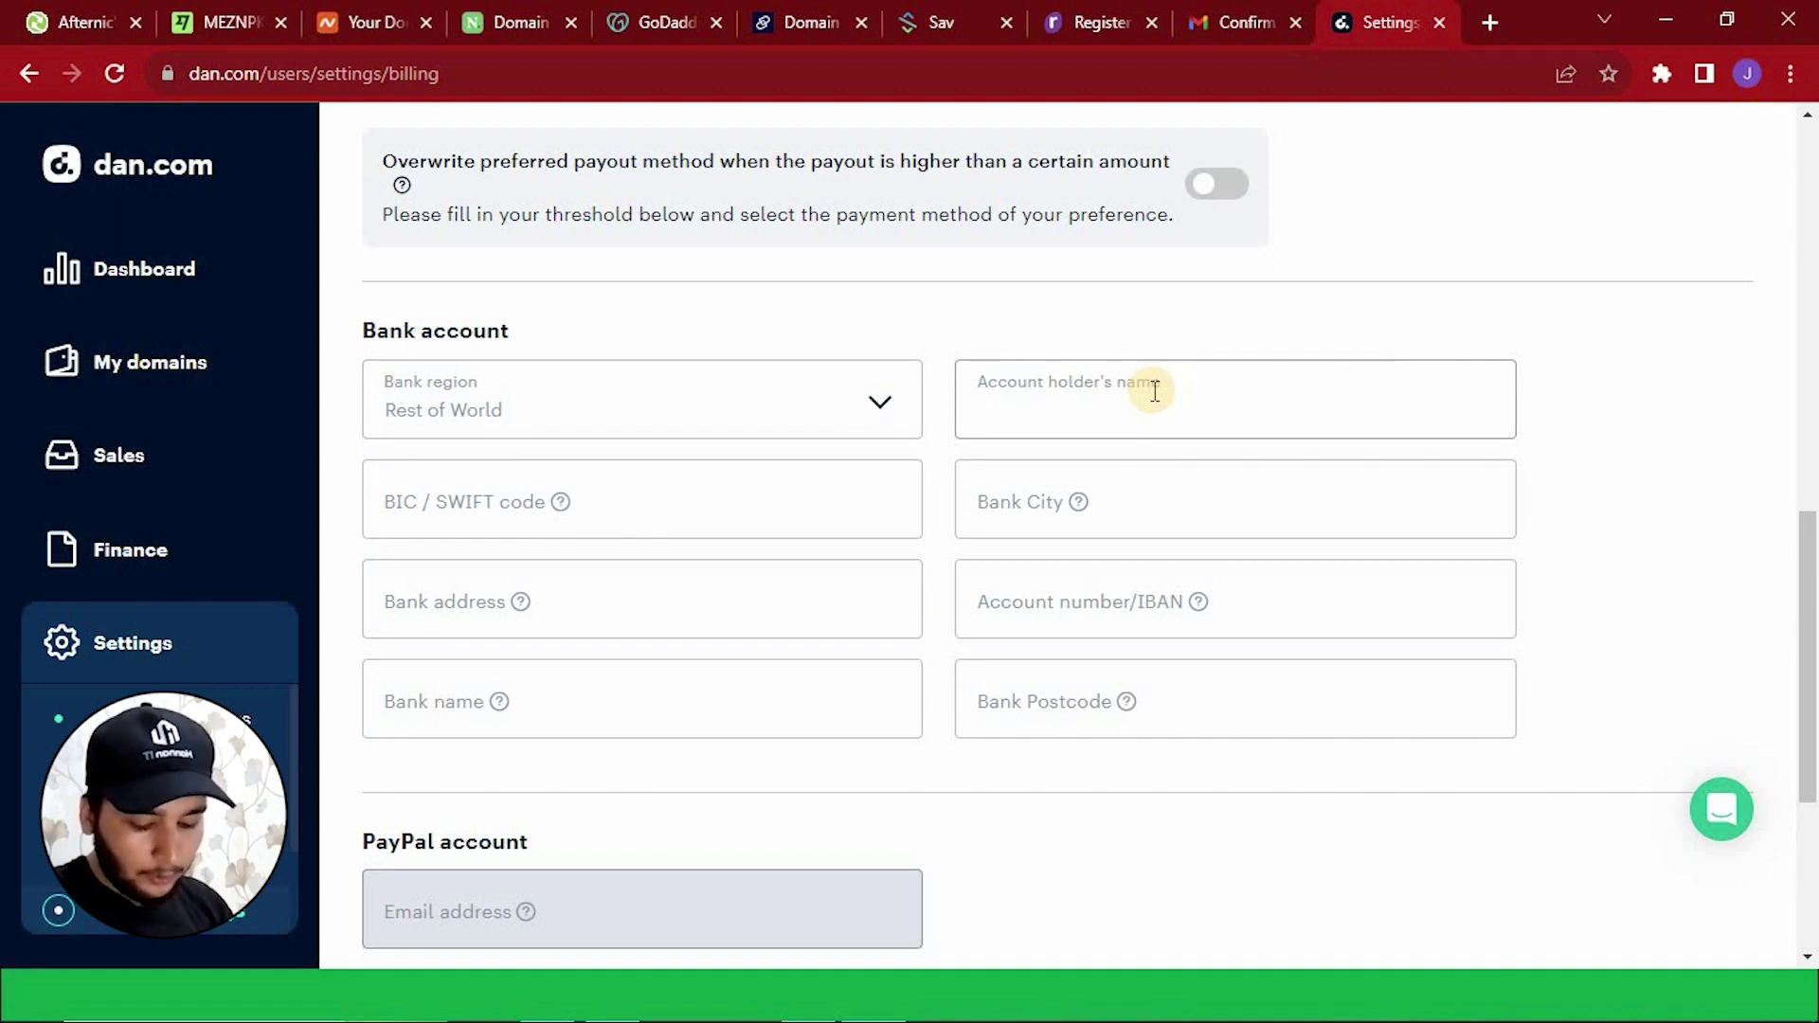
text(xyzx)
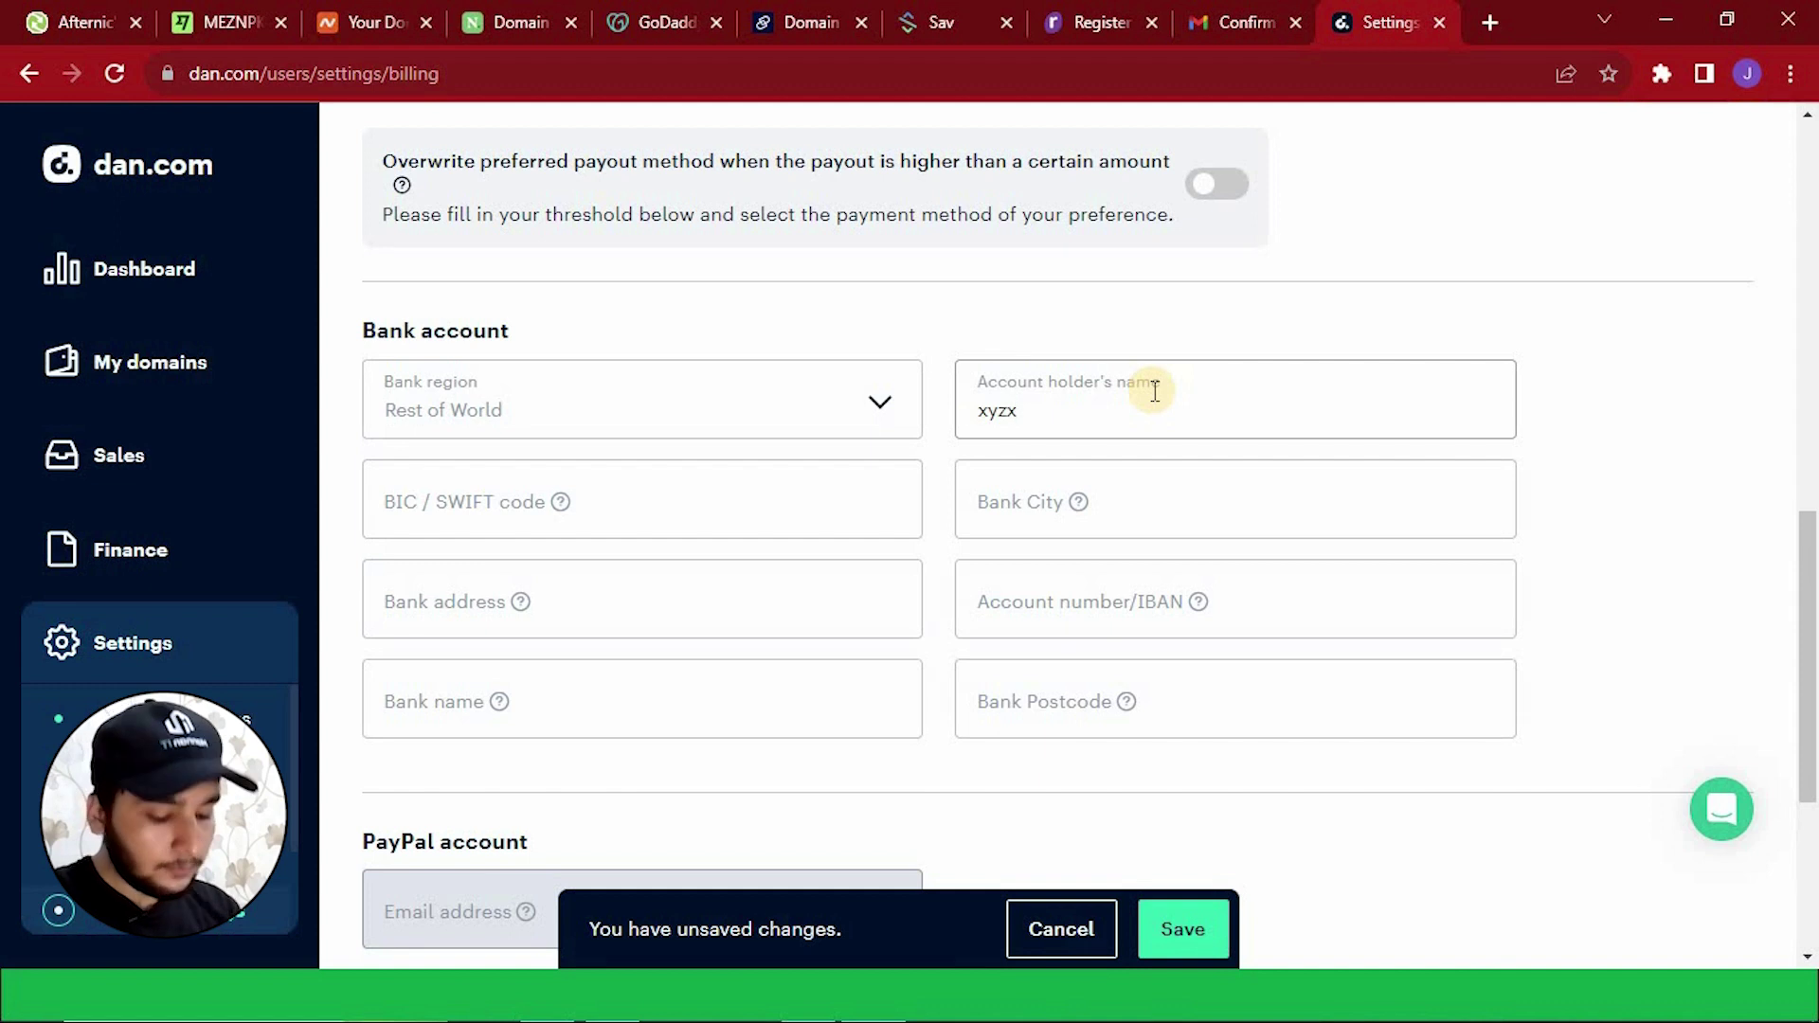
key(BackSpace)
click(629, 507)
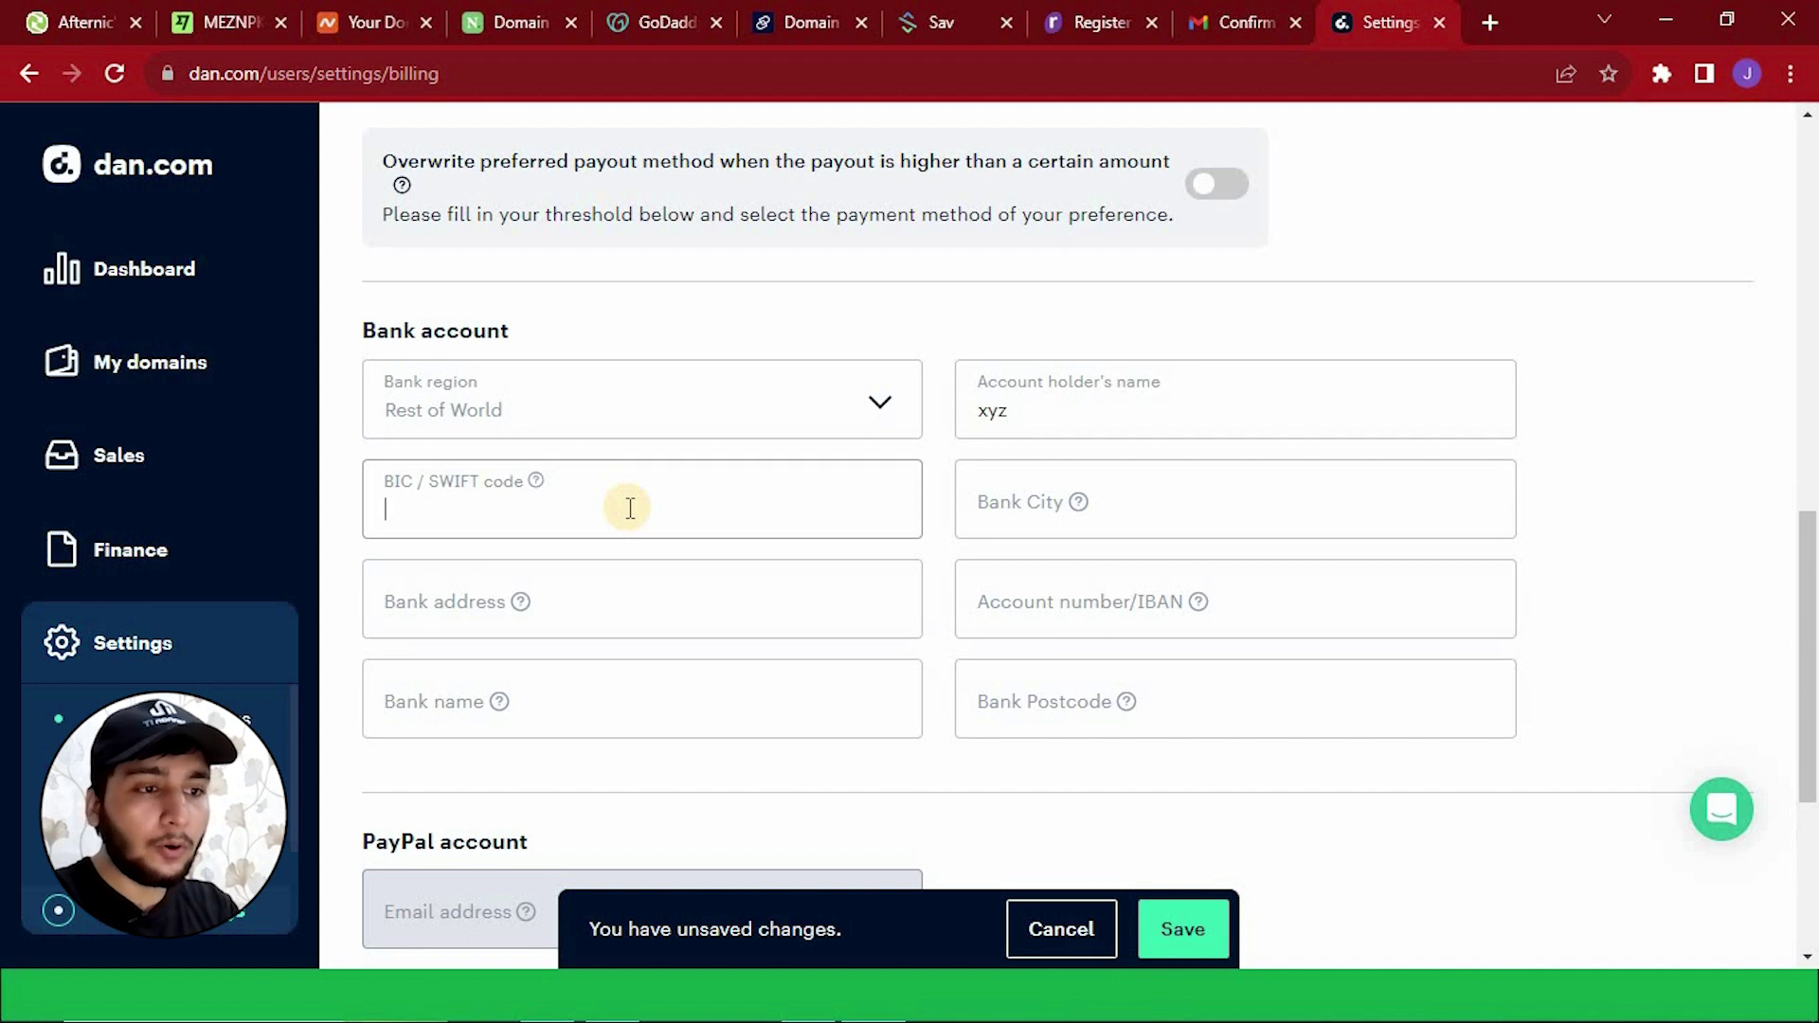
click(234, 24)
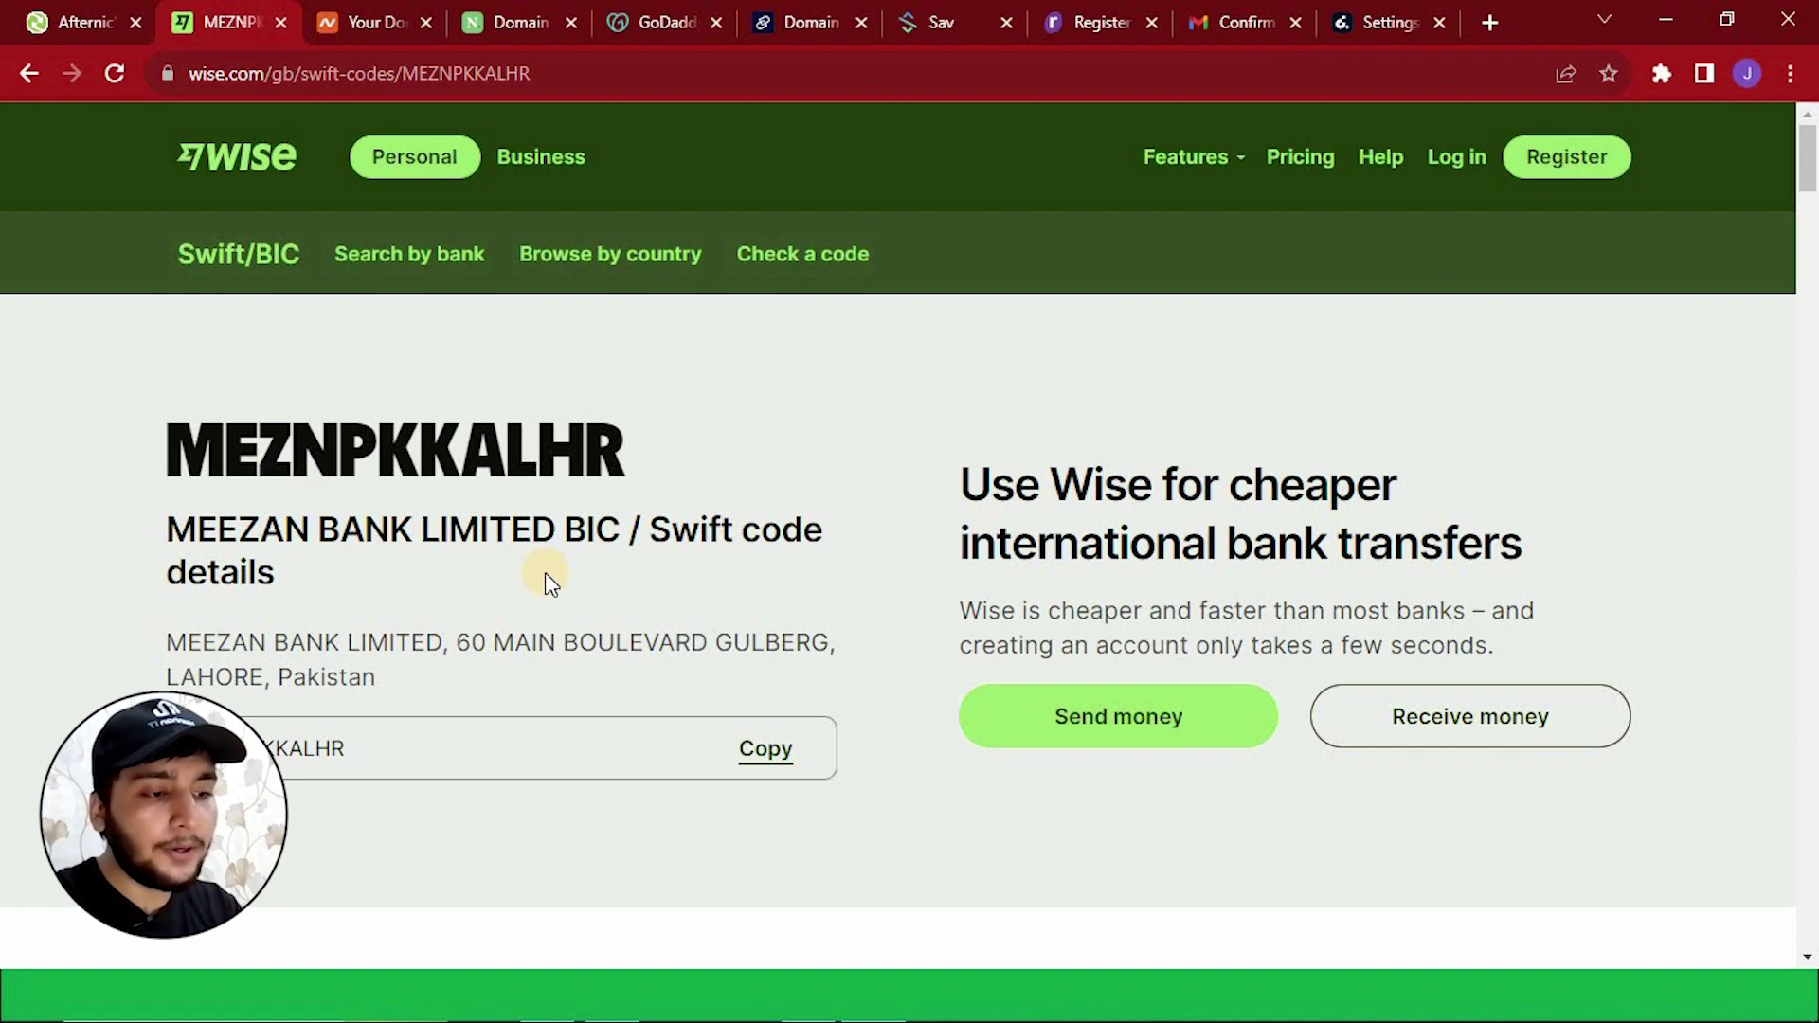
drag(159, 444, 516, 460)
click(803, 488)
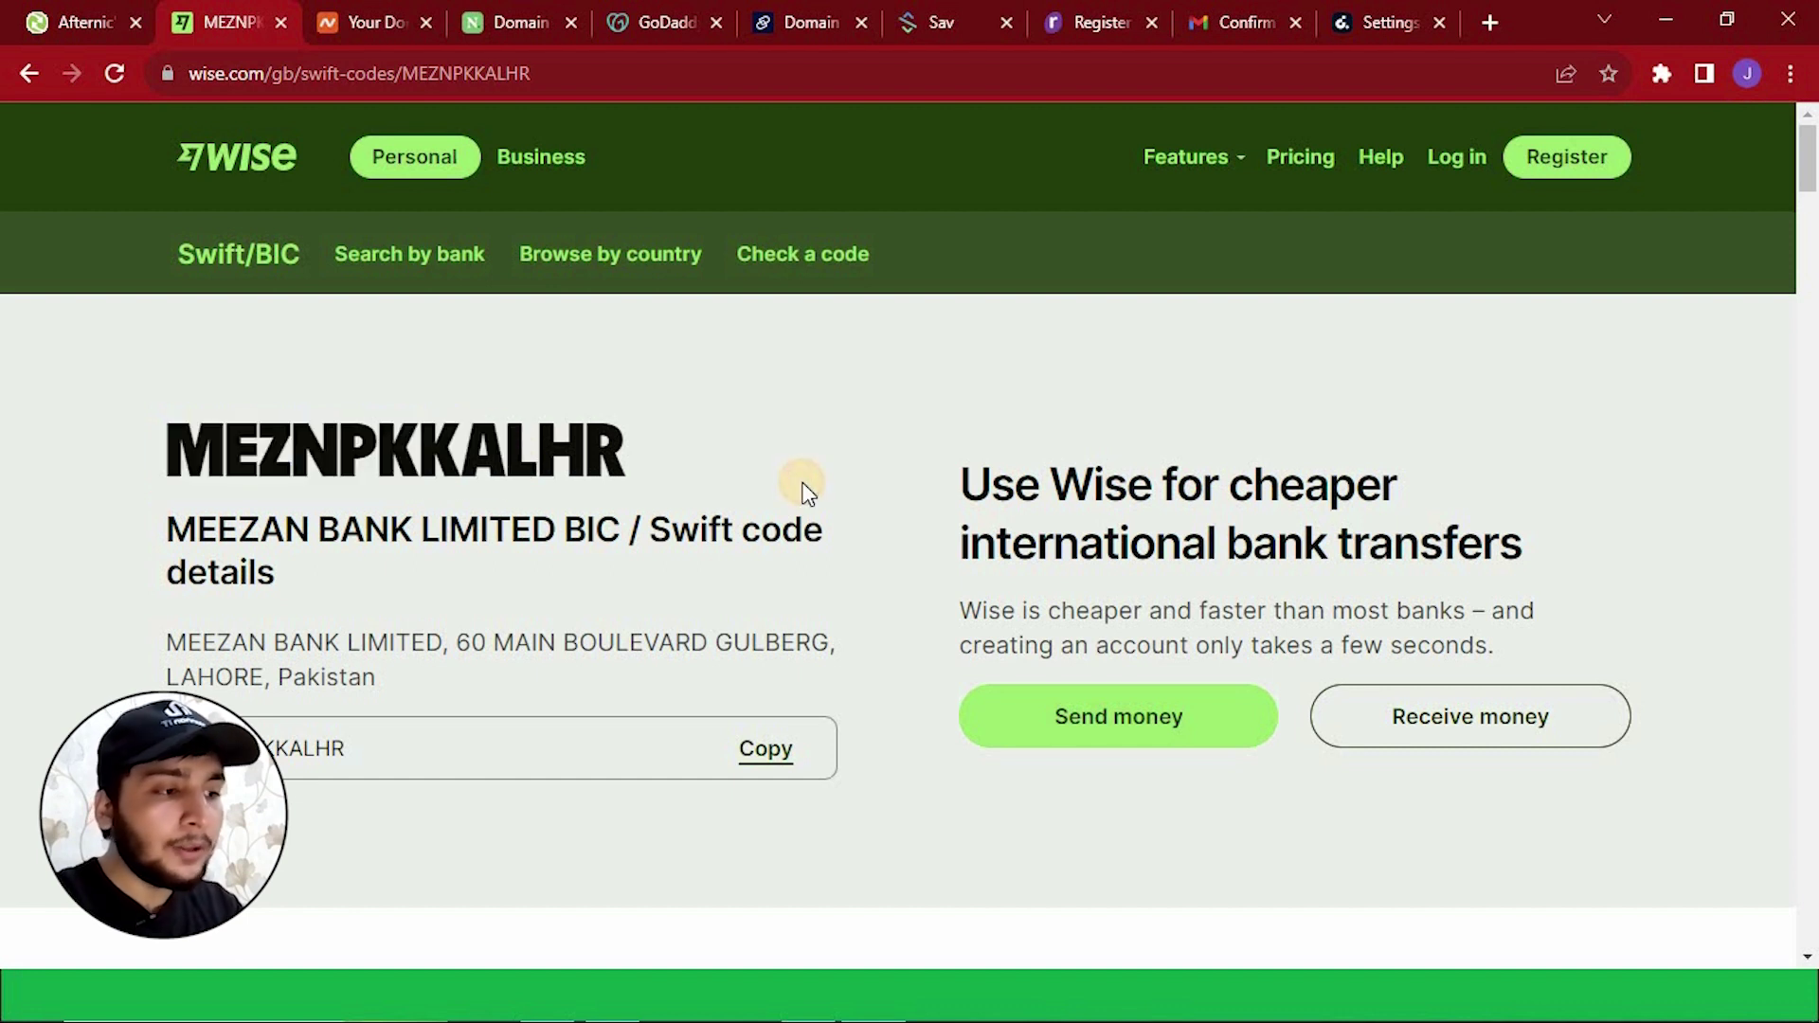
Go through the bank account fields, try saving, then dismiss the CAPTCHA, leaving the changes unsaved.
click(1343, 23)
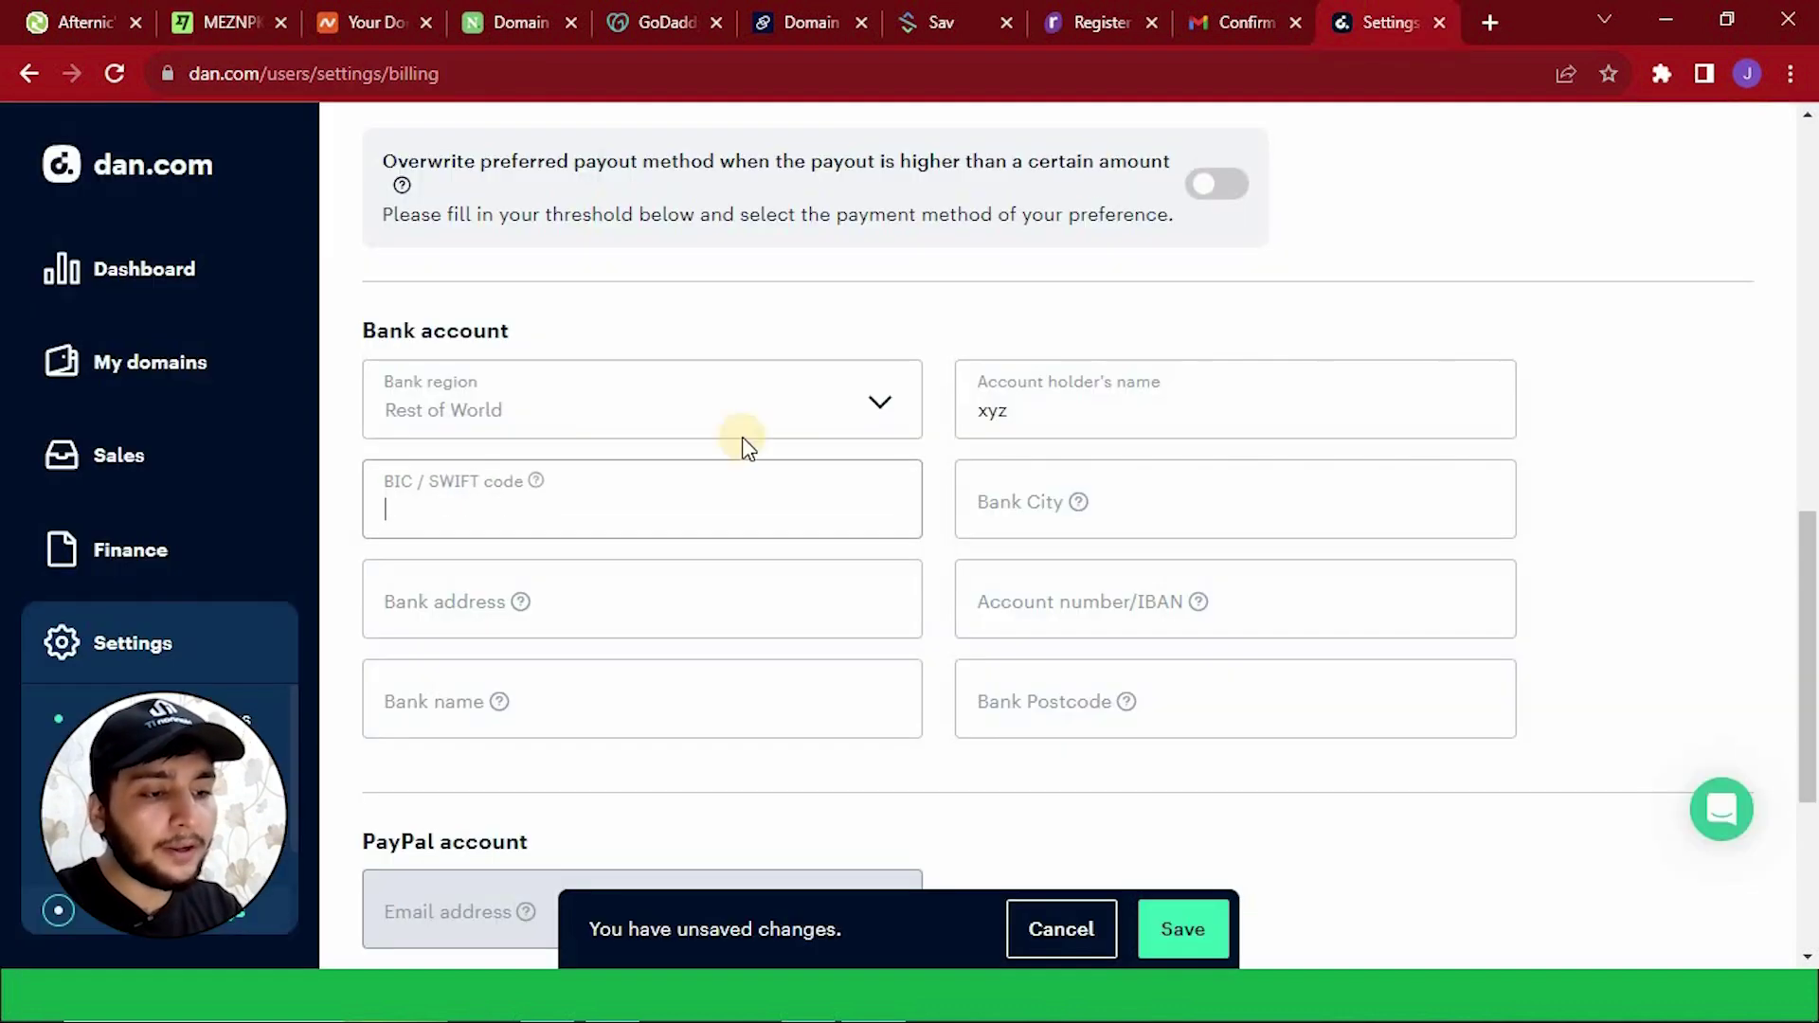
click(1120, 515)
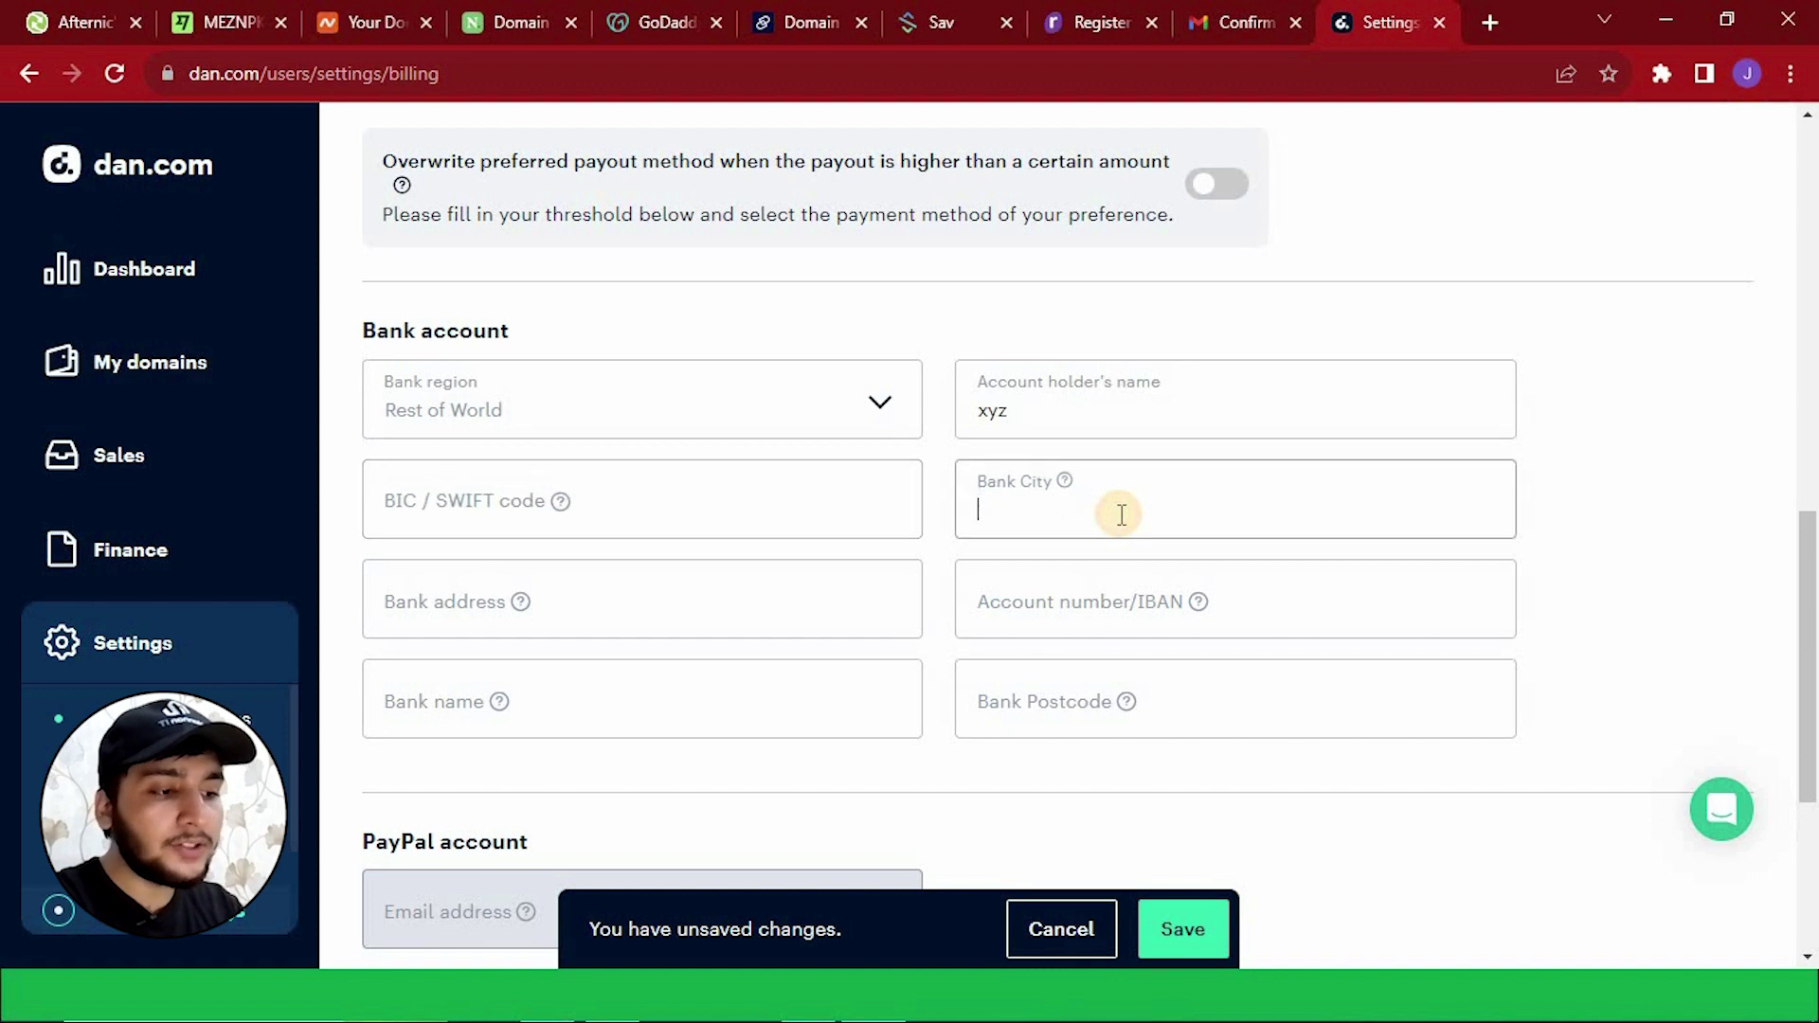
click(571, 611)
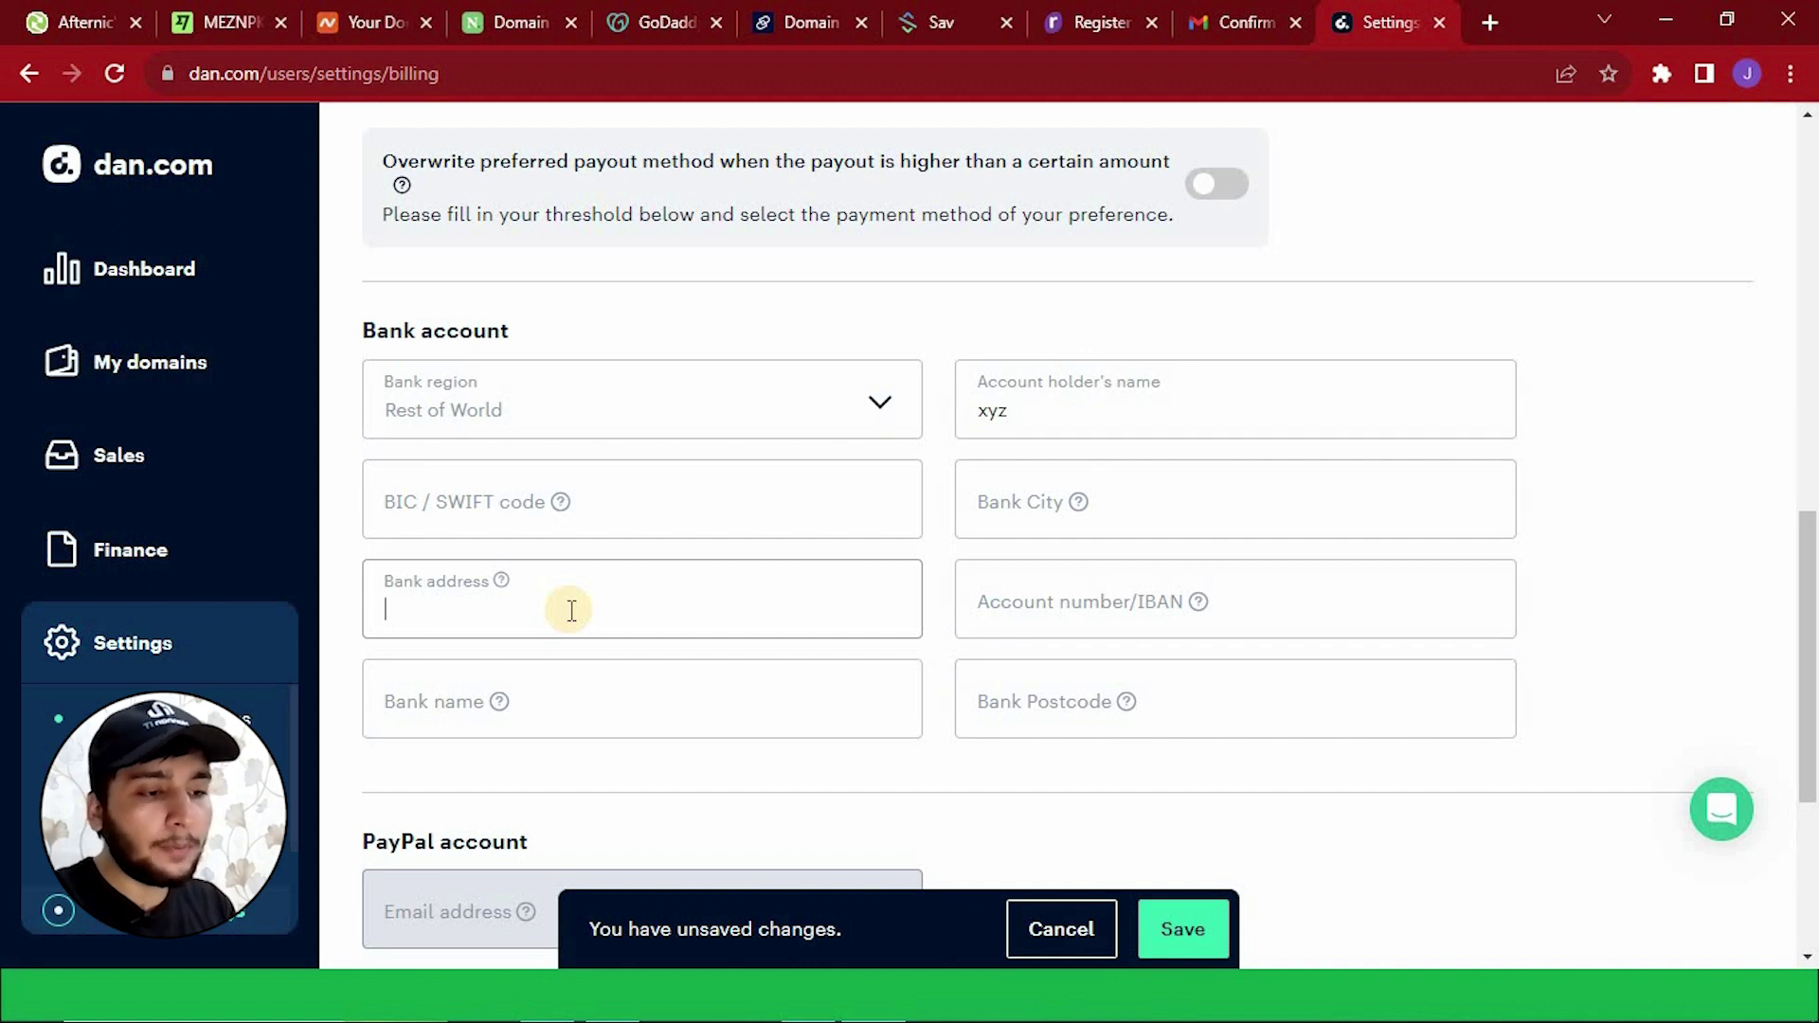
click(1051, 607)
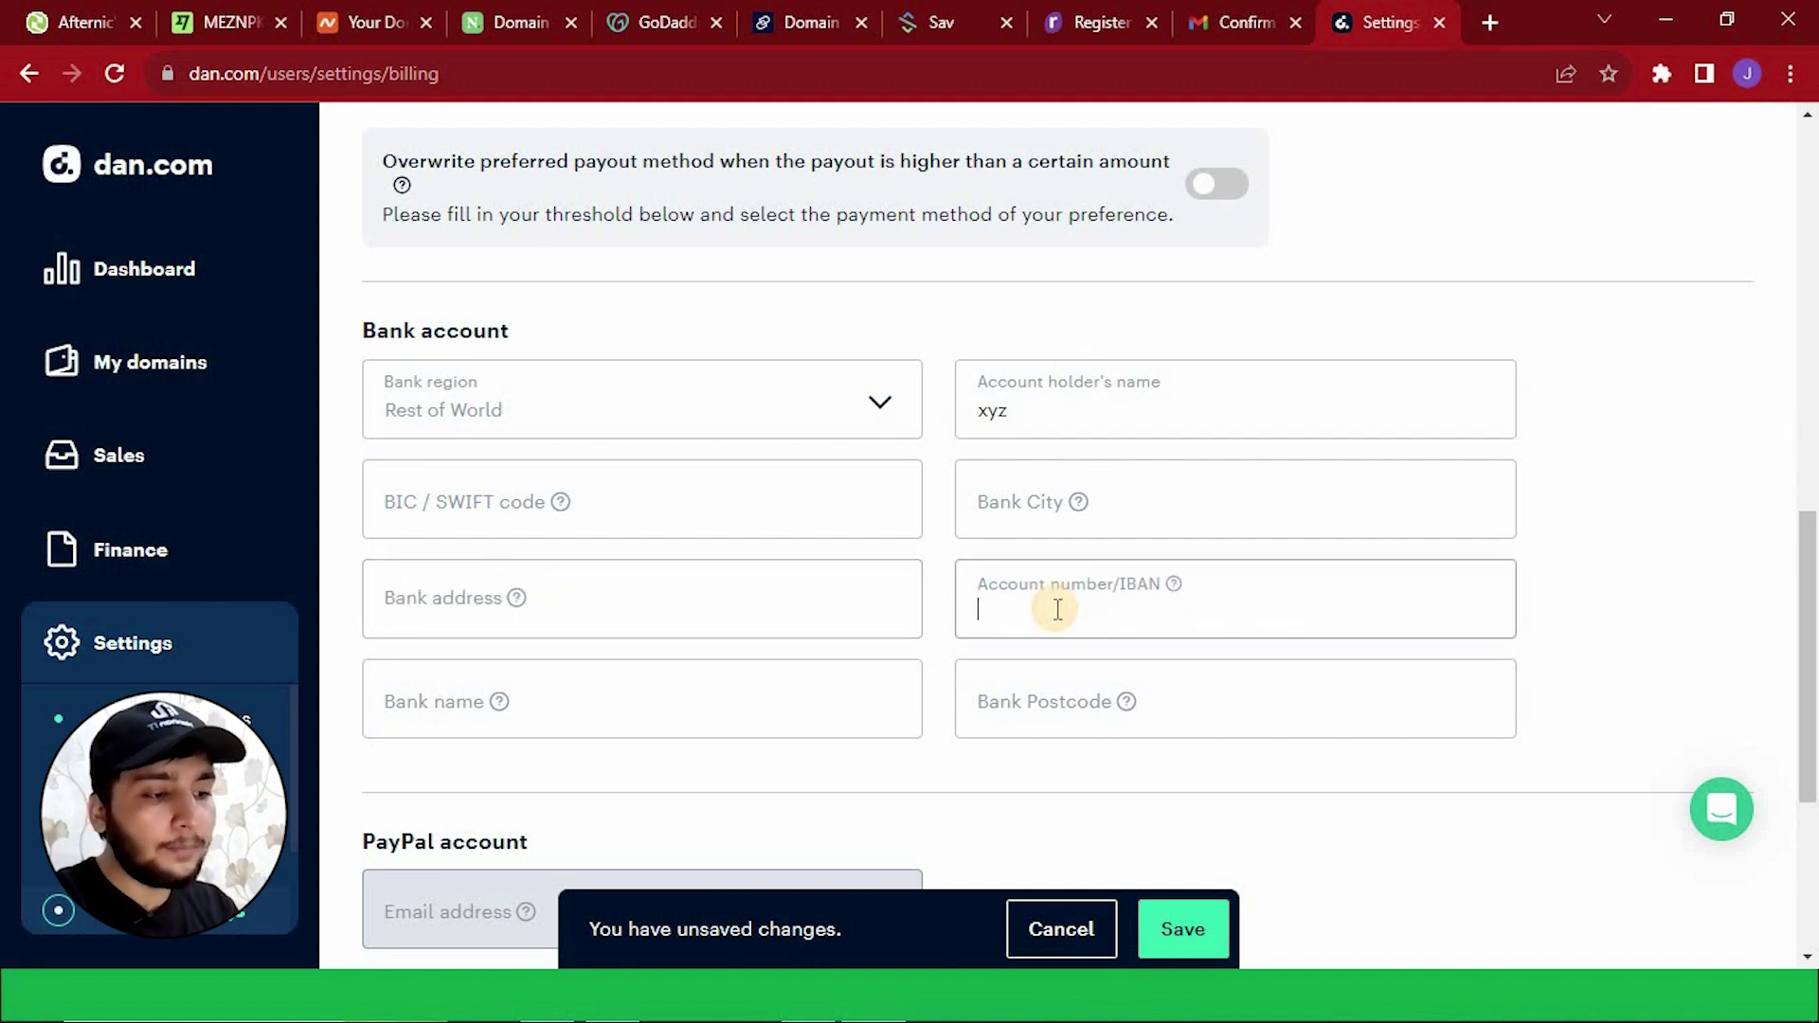
click(664, 710)
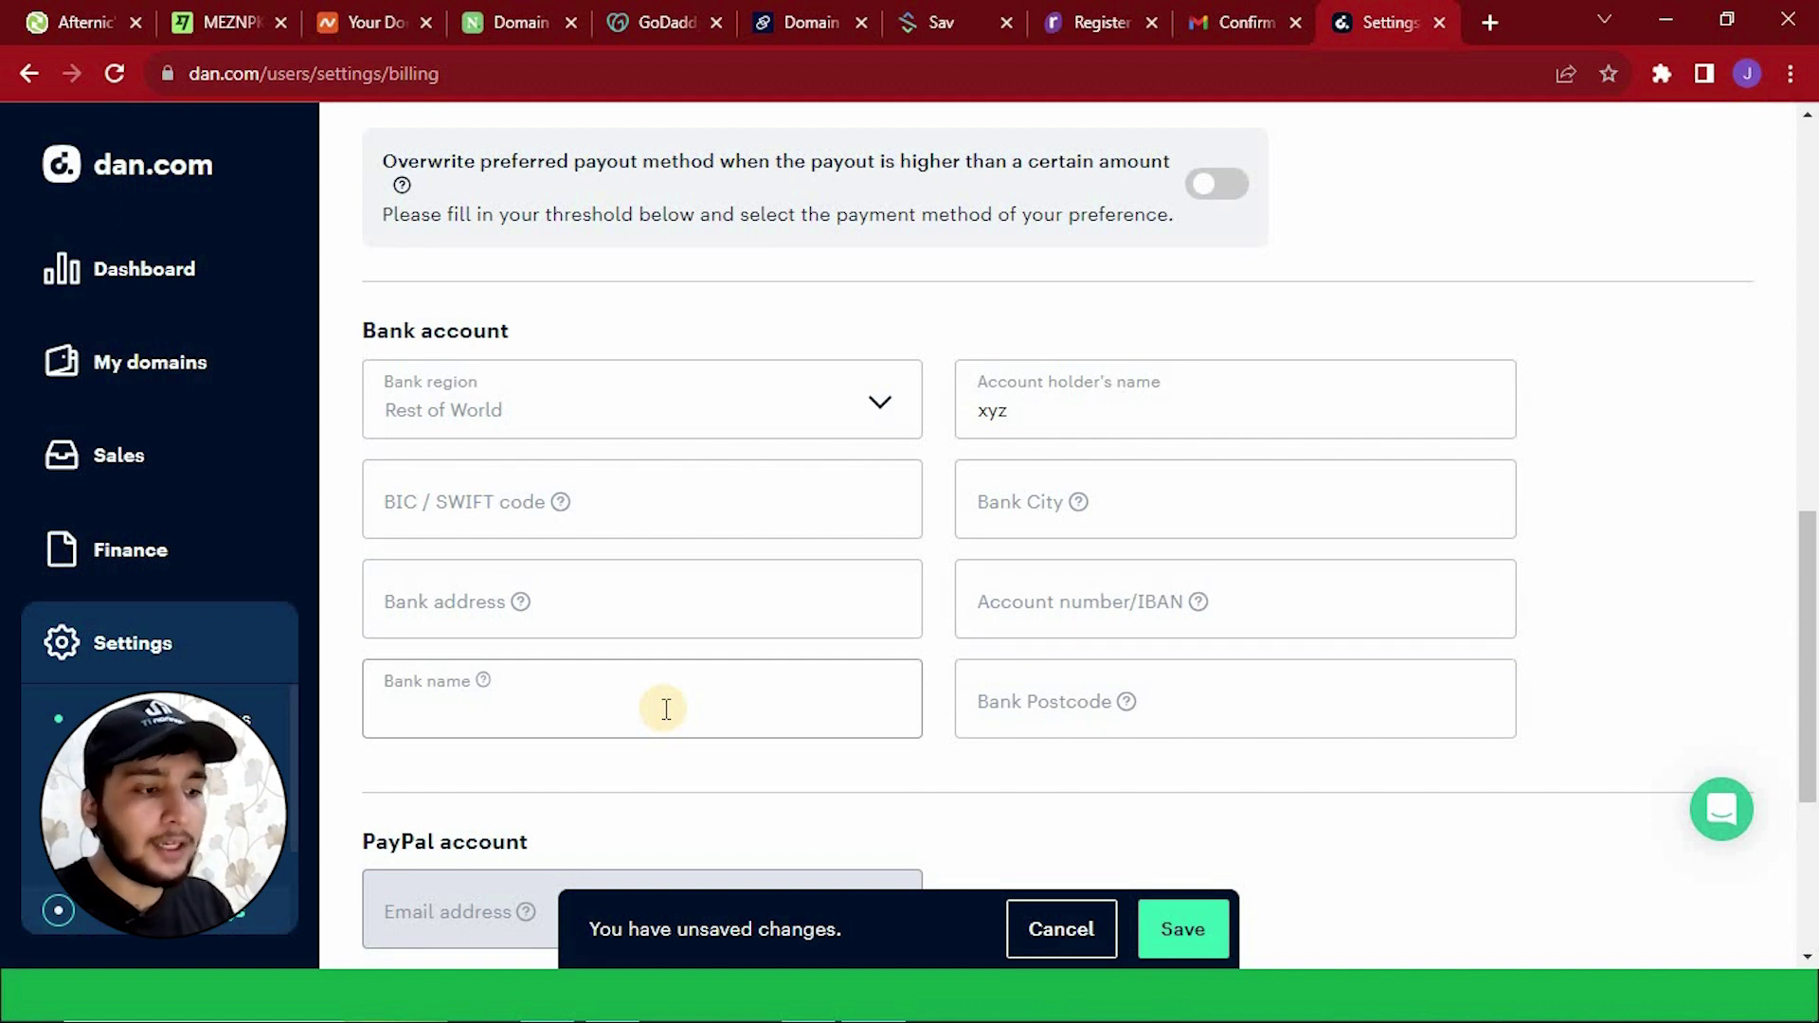
click(1182, 705)
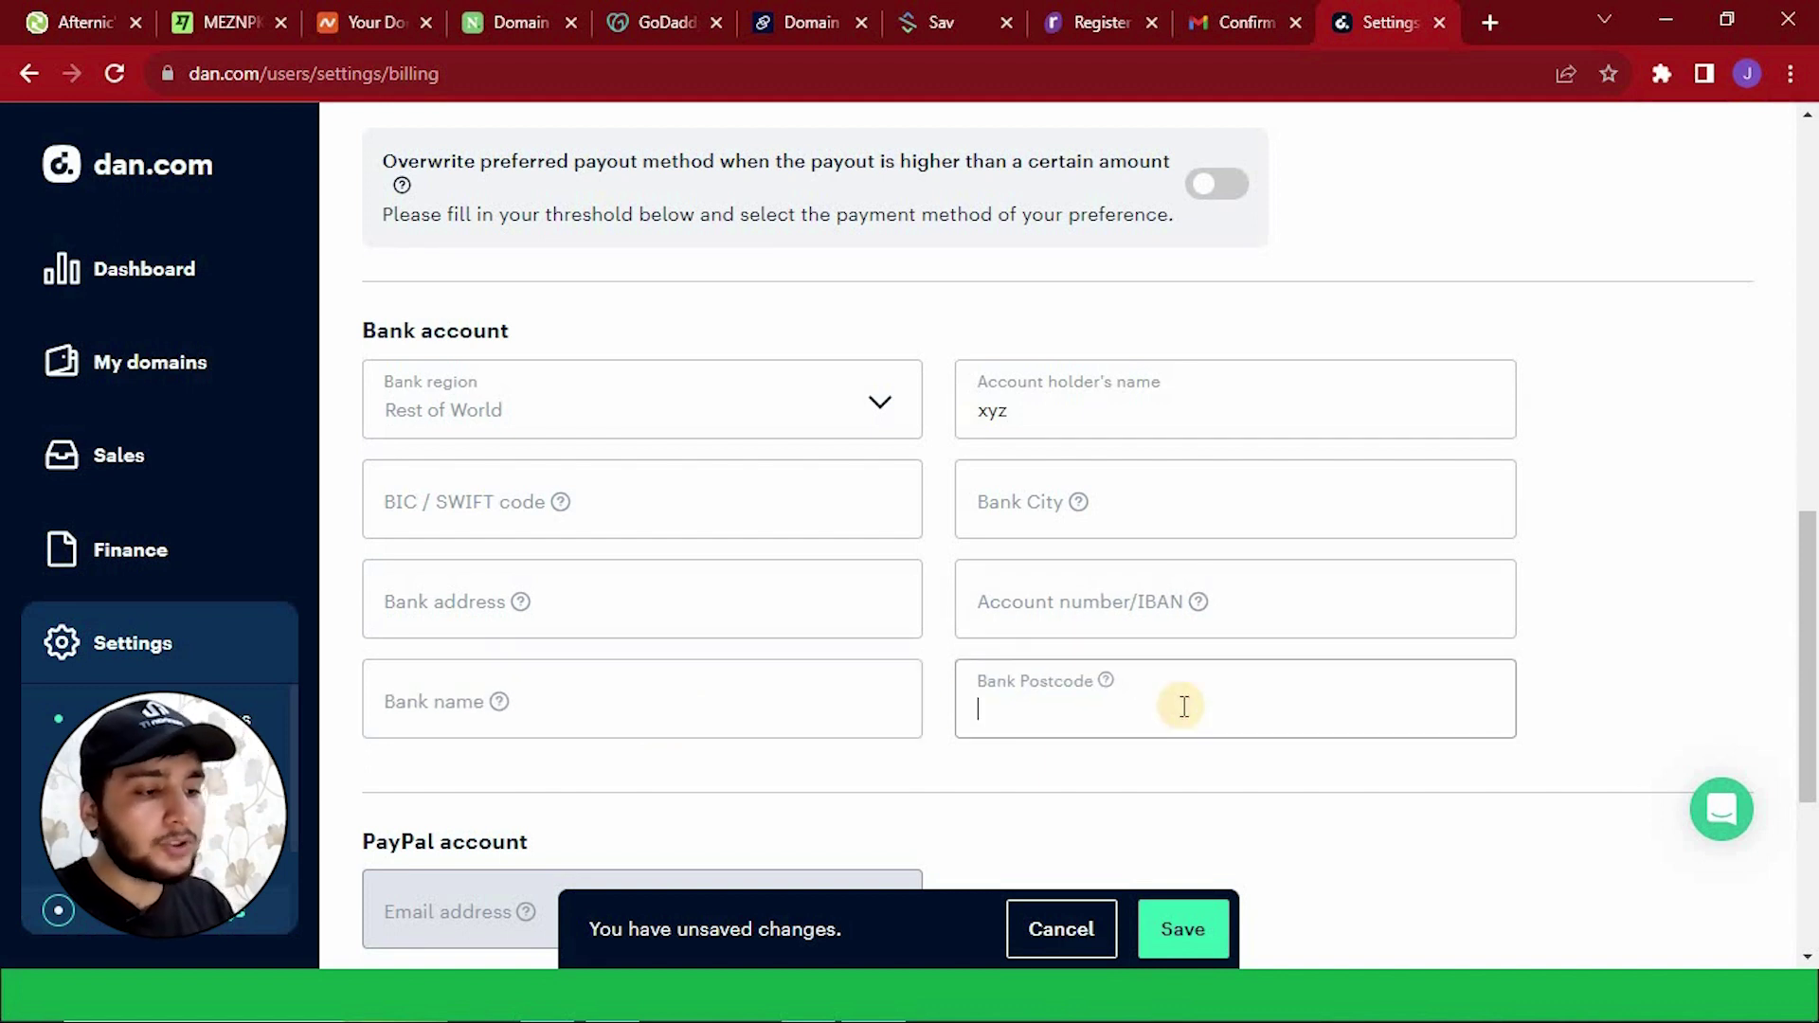
click(1183, 928)
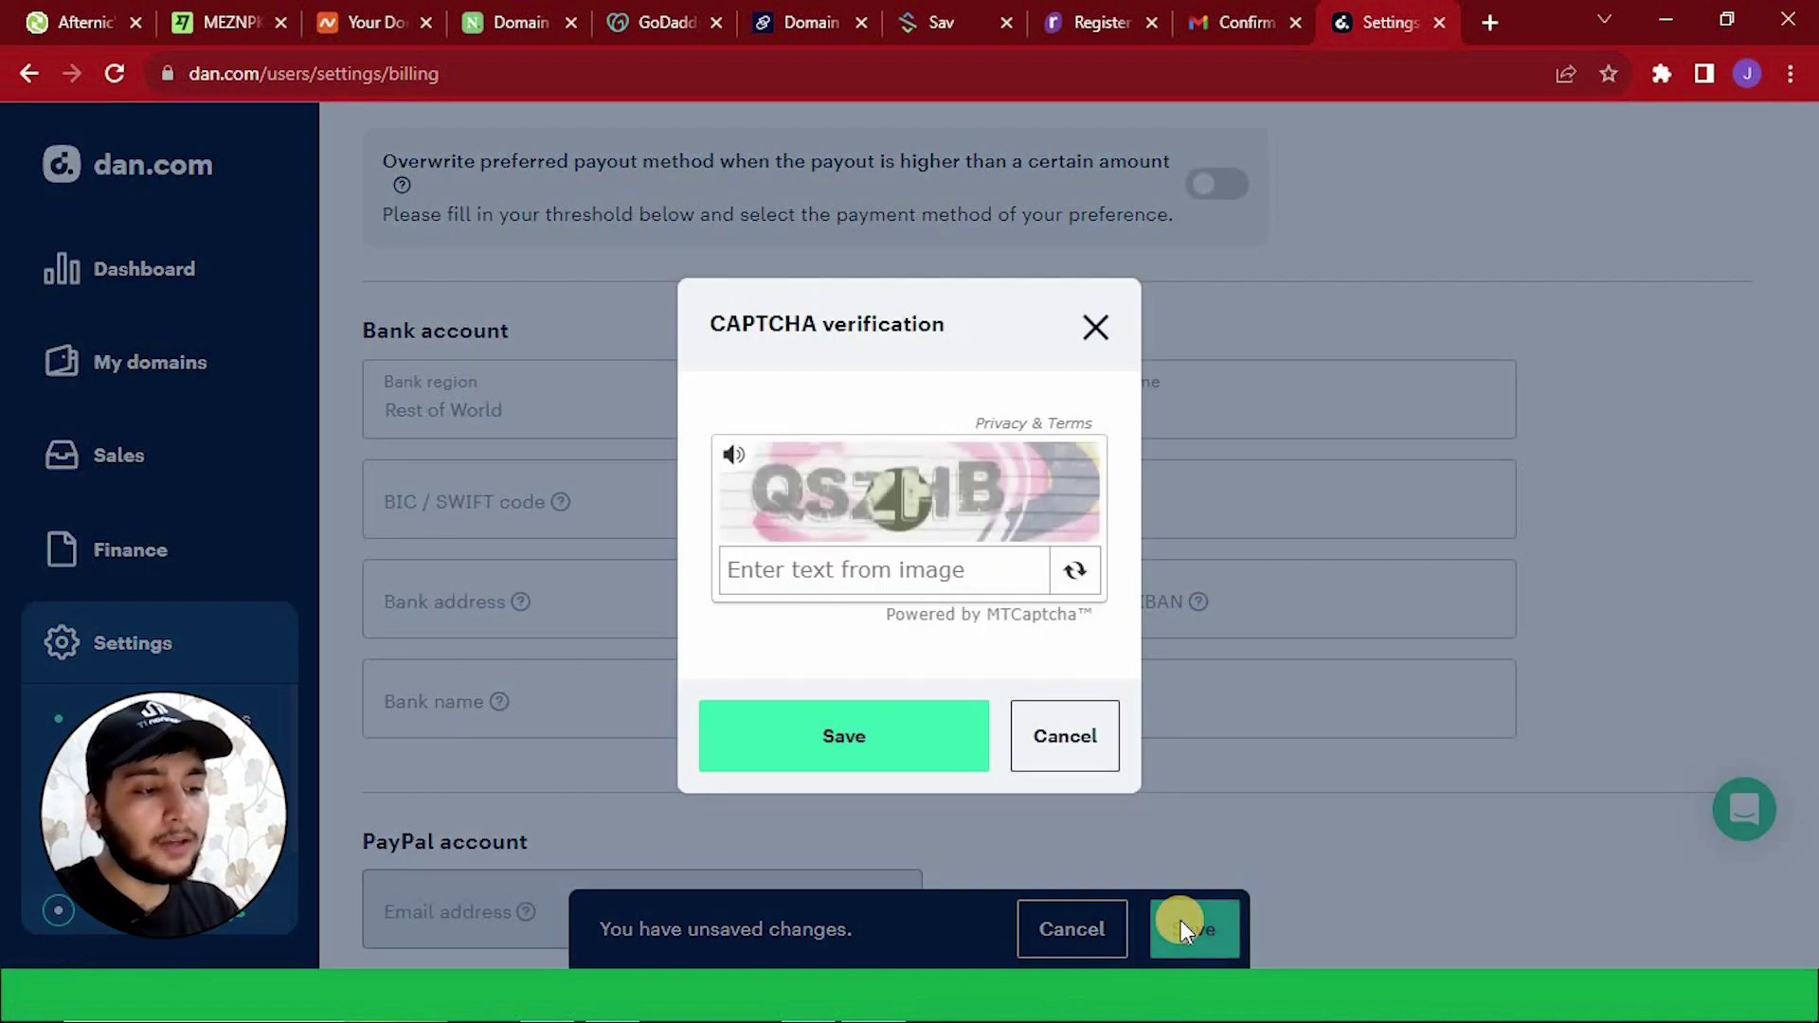
click(1095, 325)
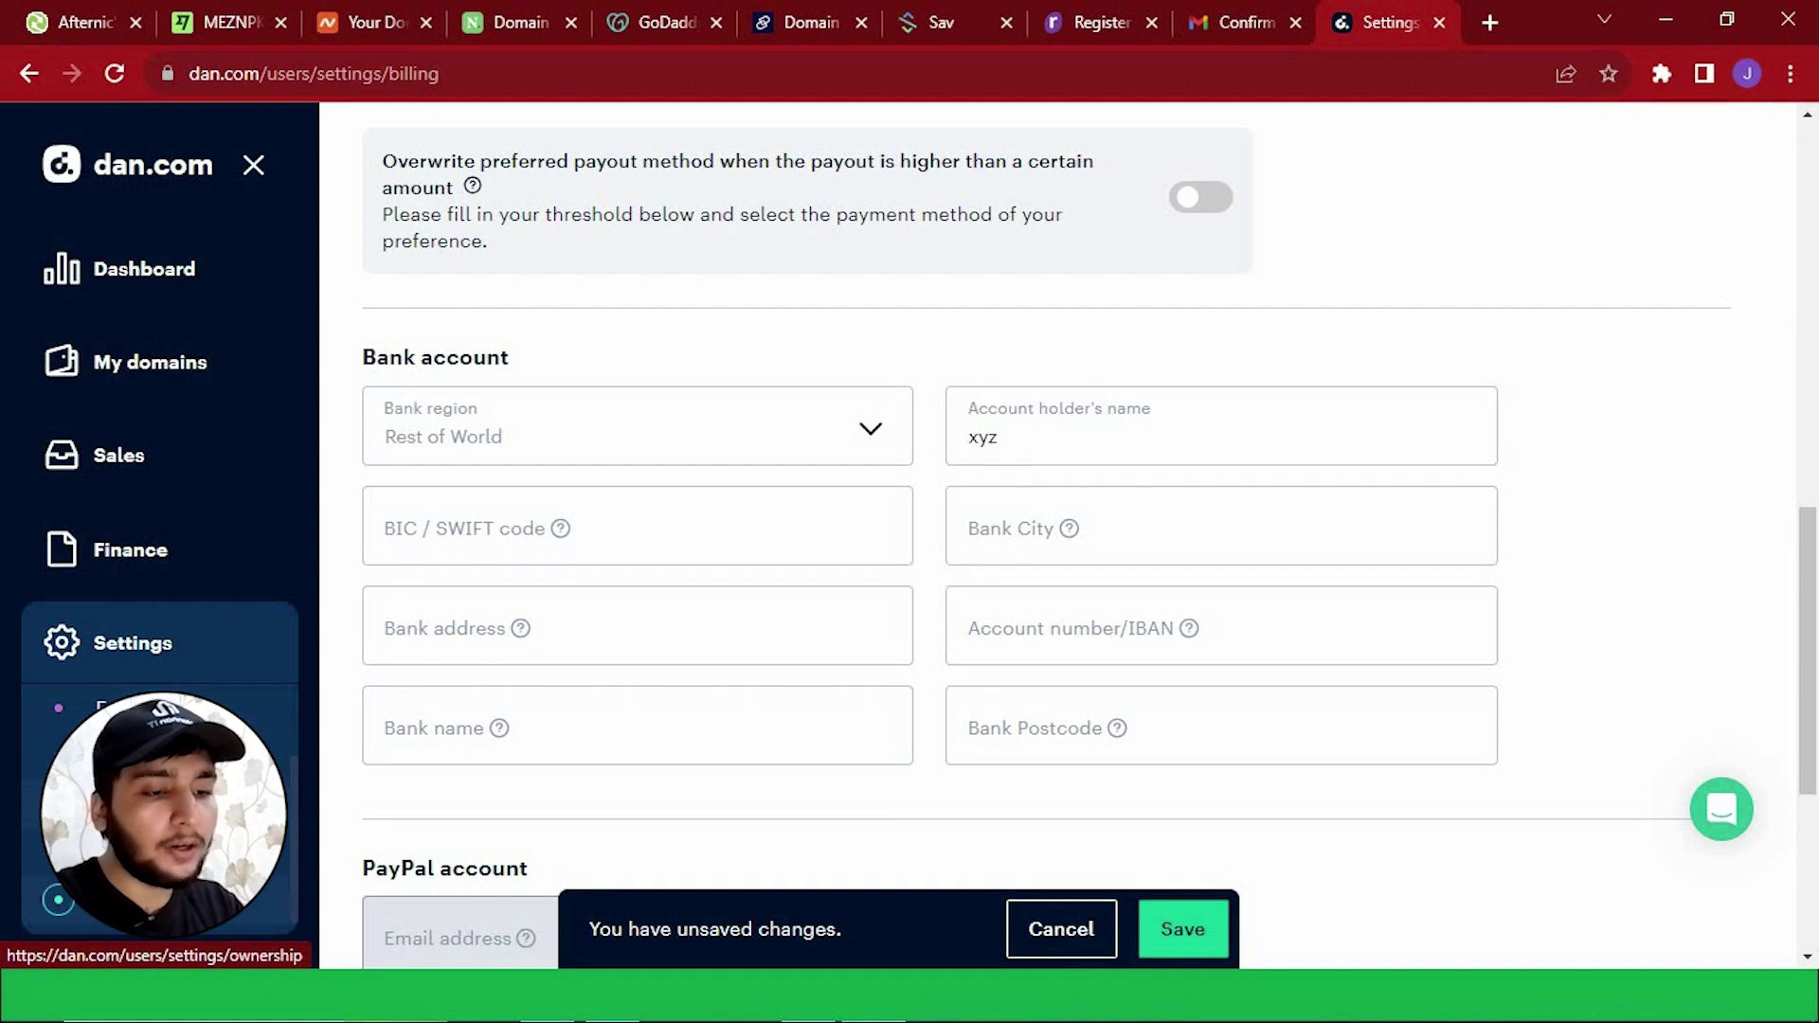
Open Ownership settings and scroll down to the verification nameserver and TXT record options.
click(114, 898)
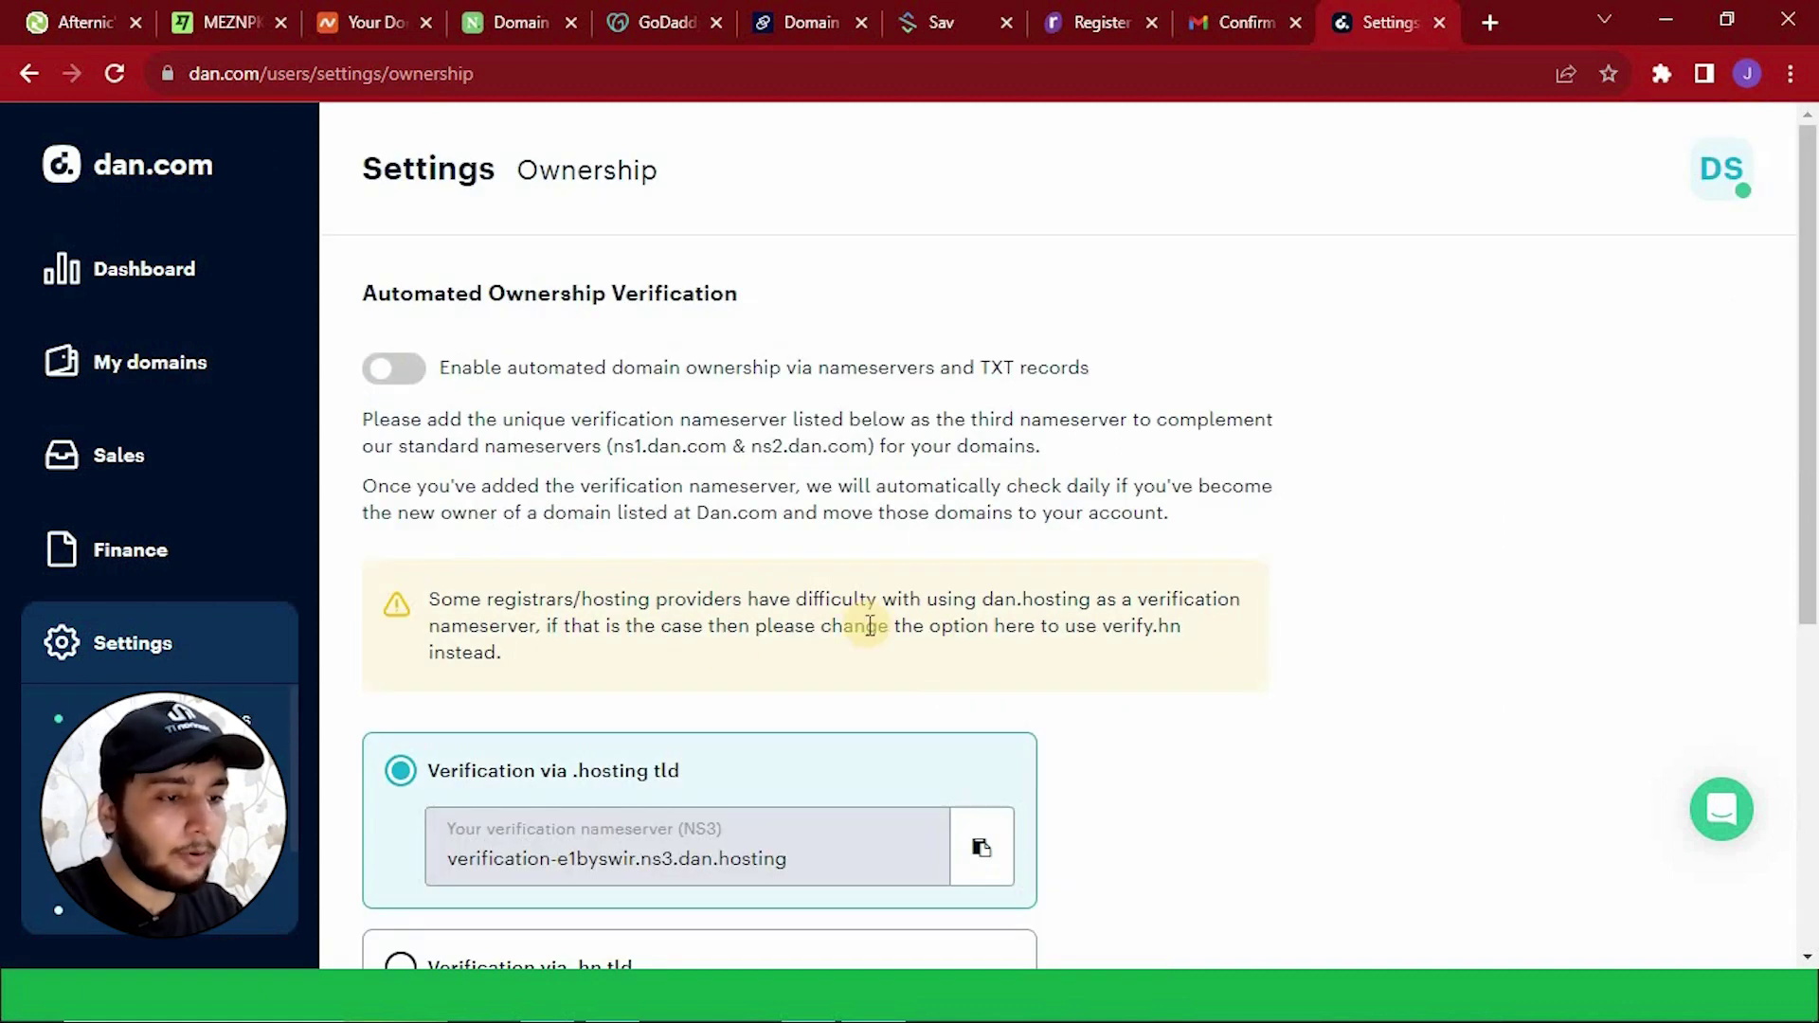
drag(1810, 270, 1809, 516)
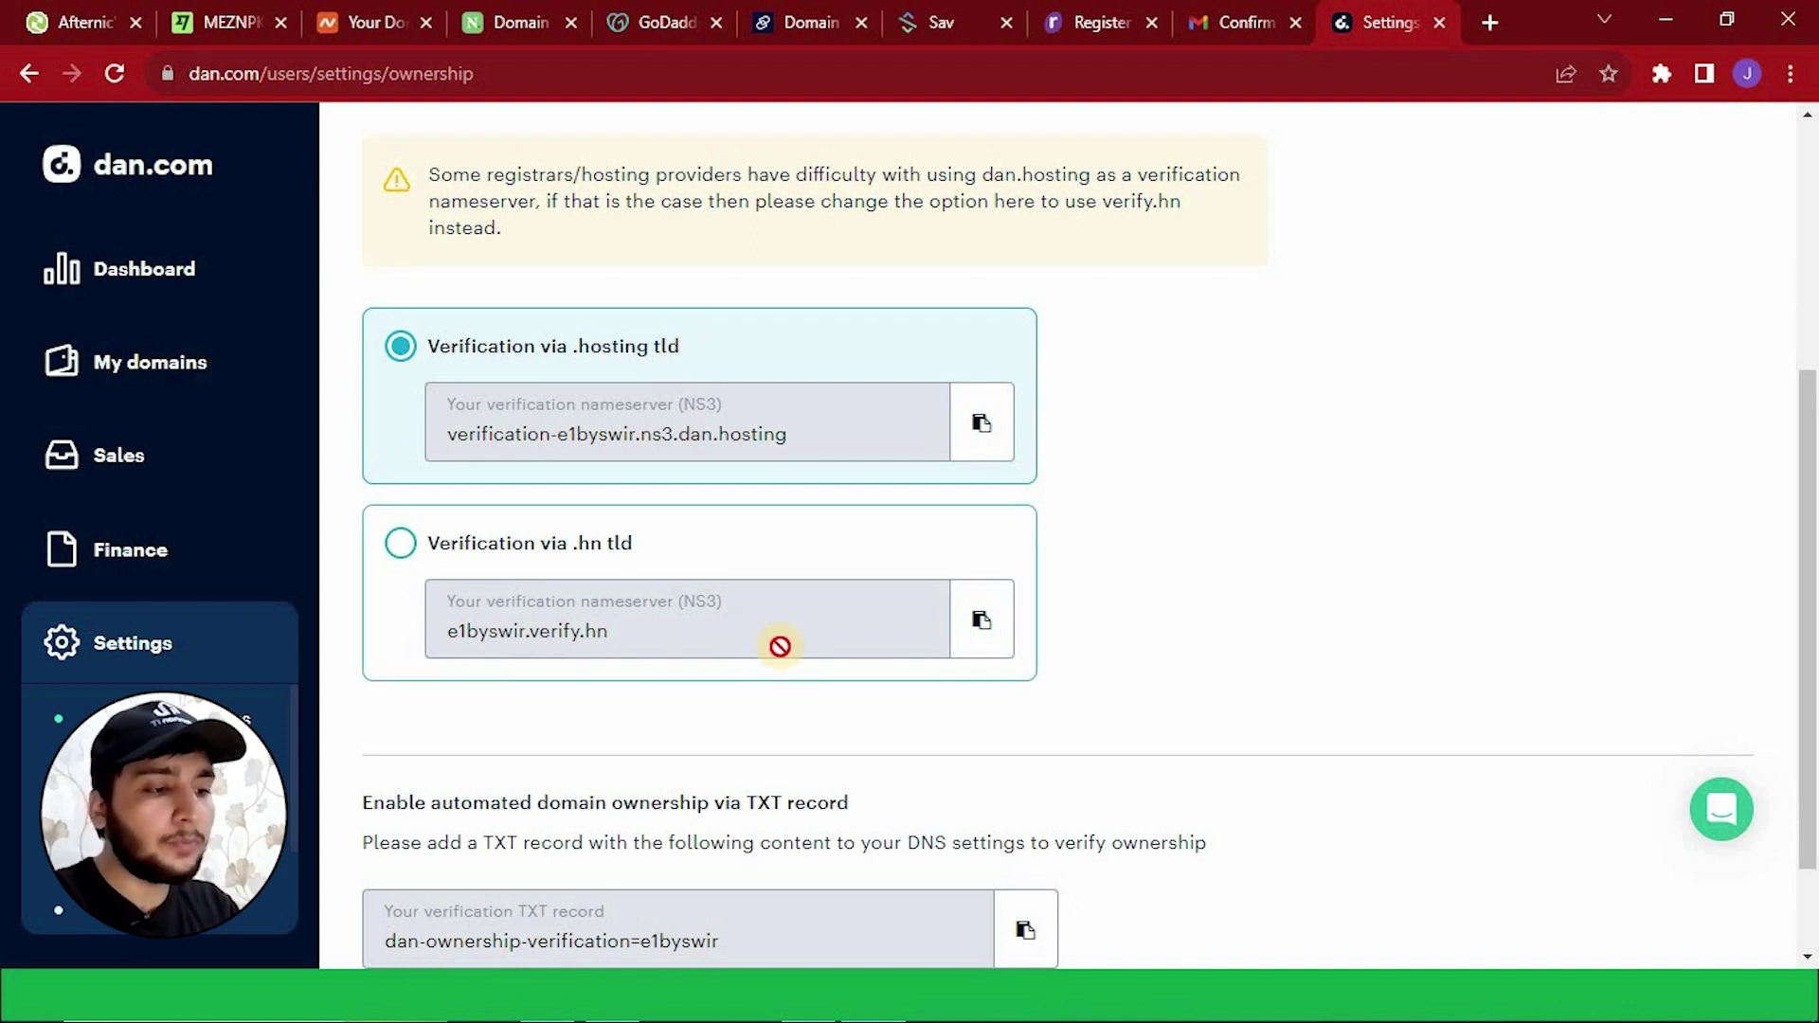
Choose Verification via .hn tld and save it, answering the CAPTCHA.
click(402, 544)
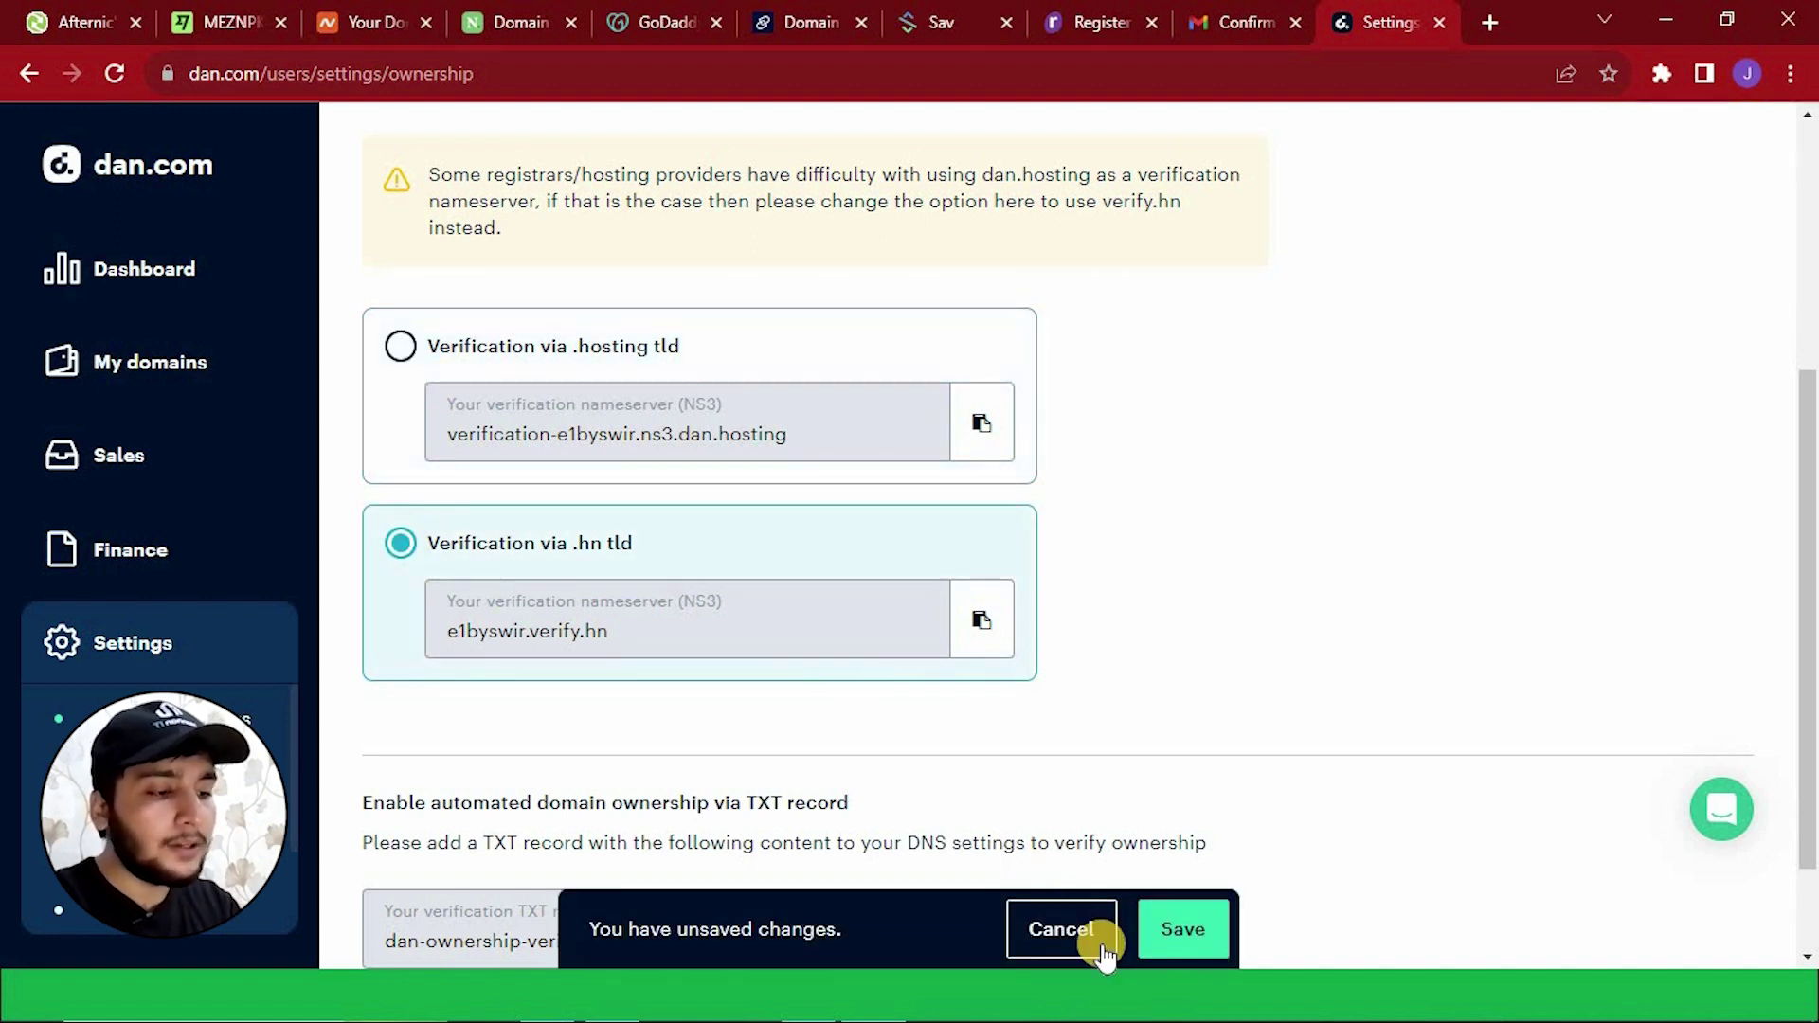
click(1174, 938)
click(884, 570)
text(a)
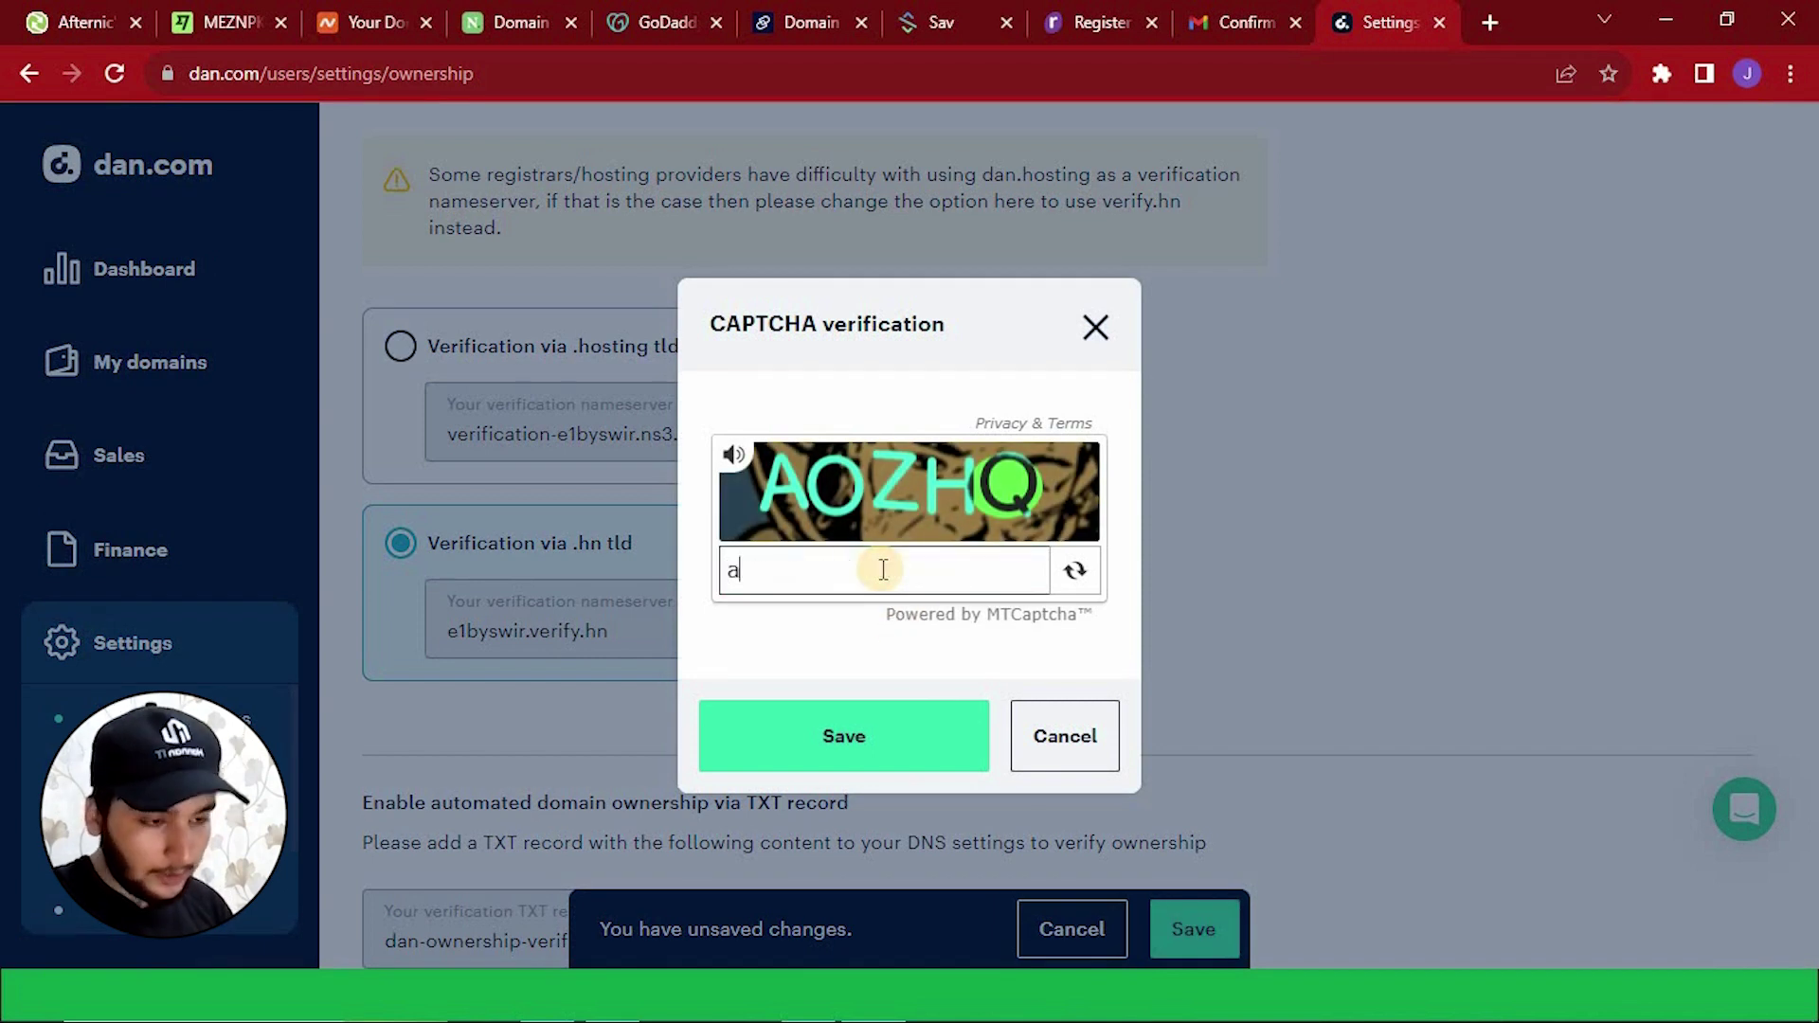
text(o)
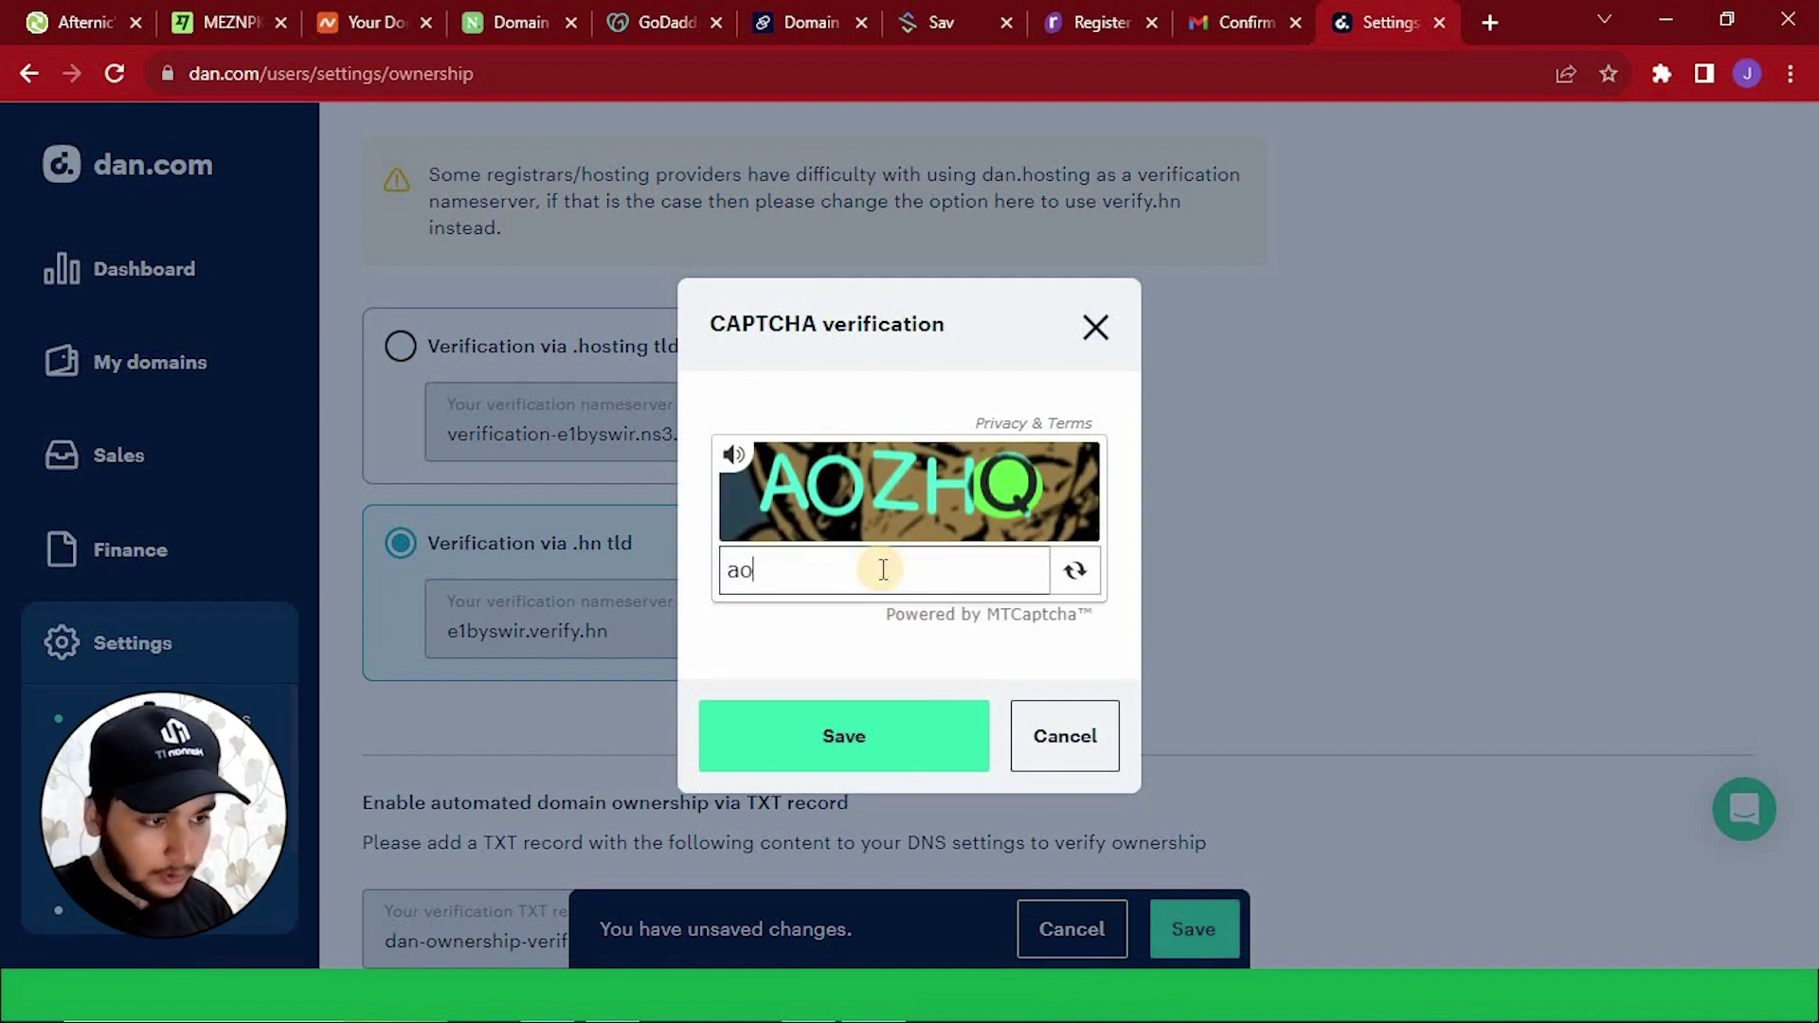
text(zhq)
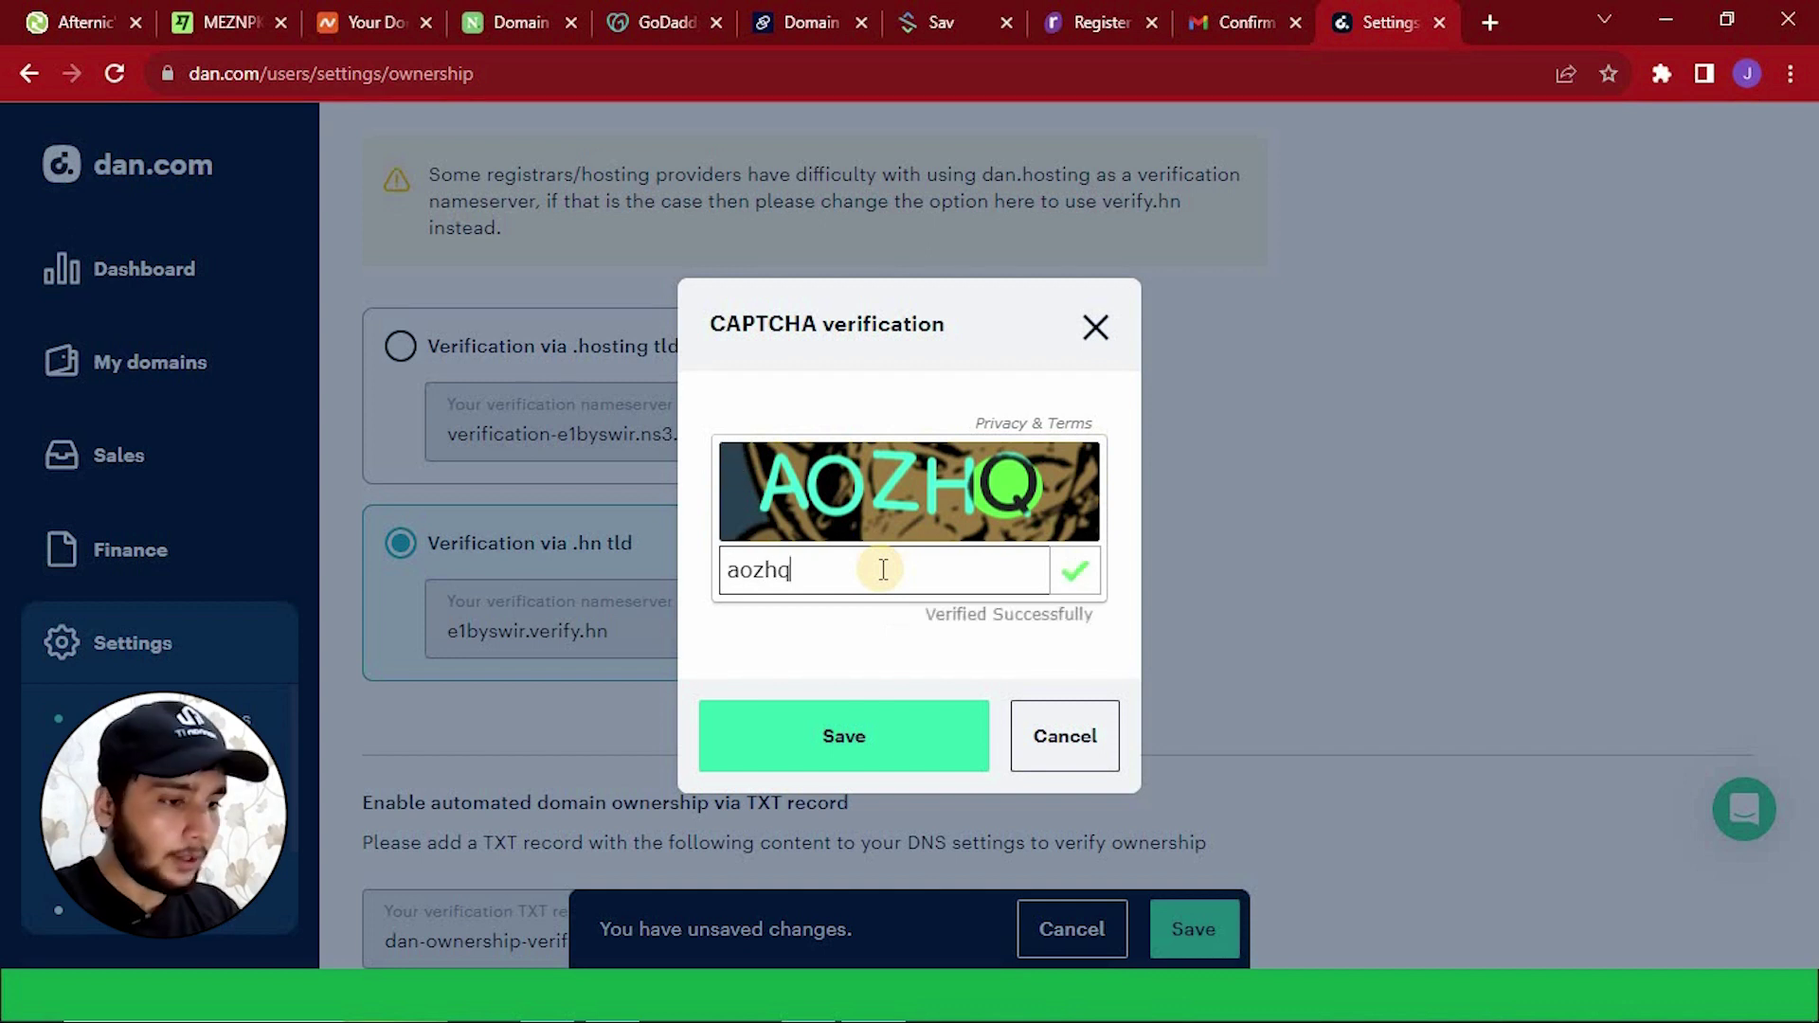
click(839, 738)
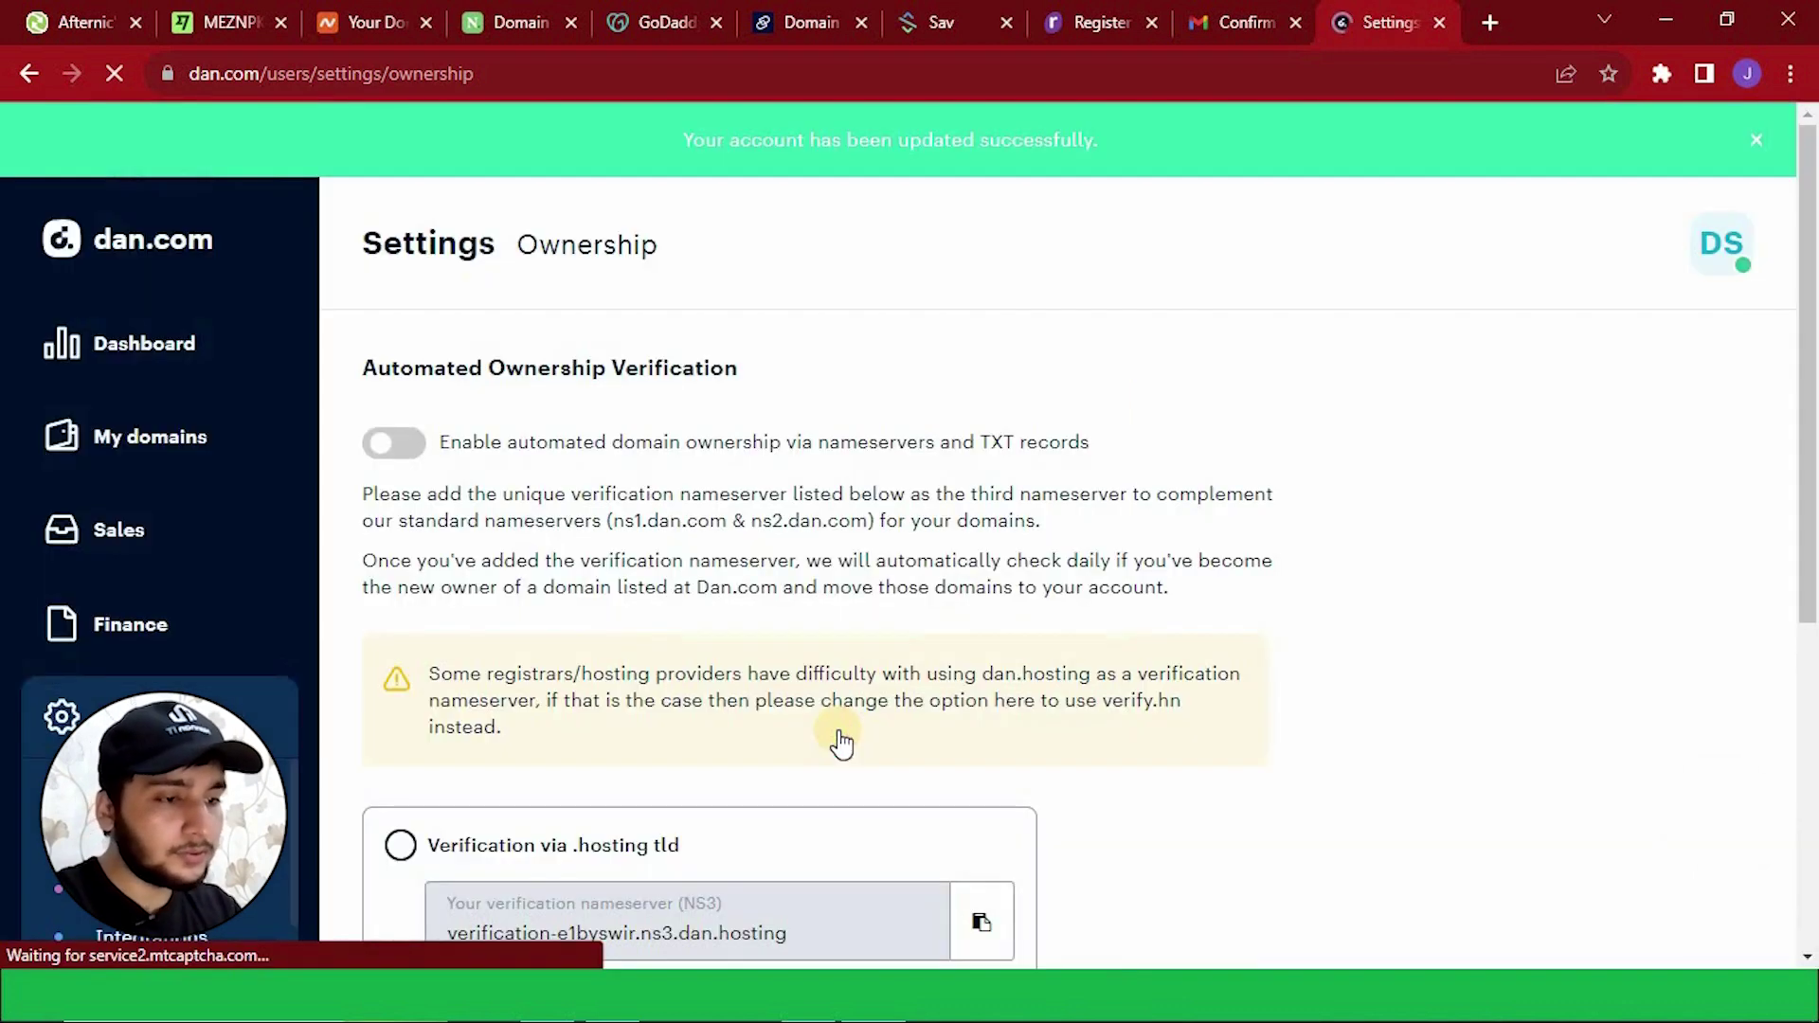
Copy the .hn verification nameserver and switch over to Namecheap's domain list.
scroll(1809, 564, down, 5)
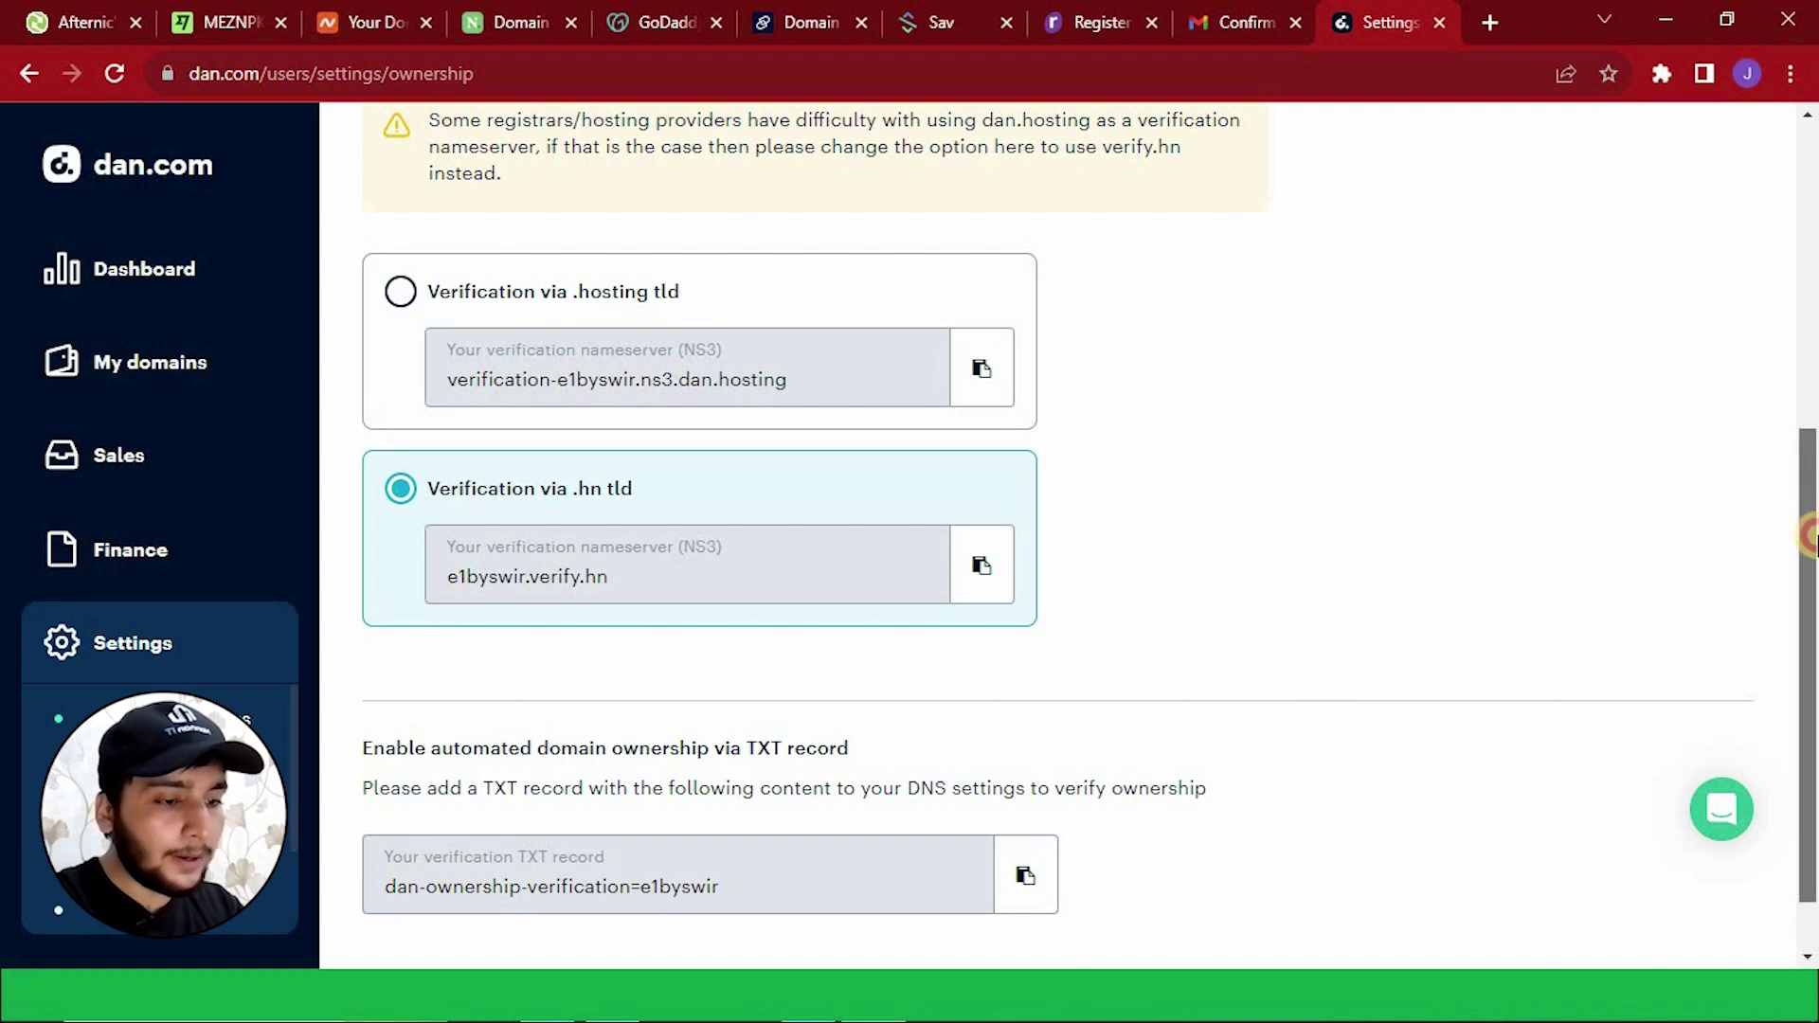
scroll(1800, 568, down, 1)
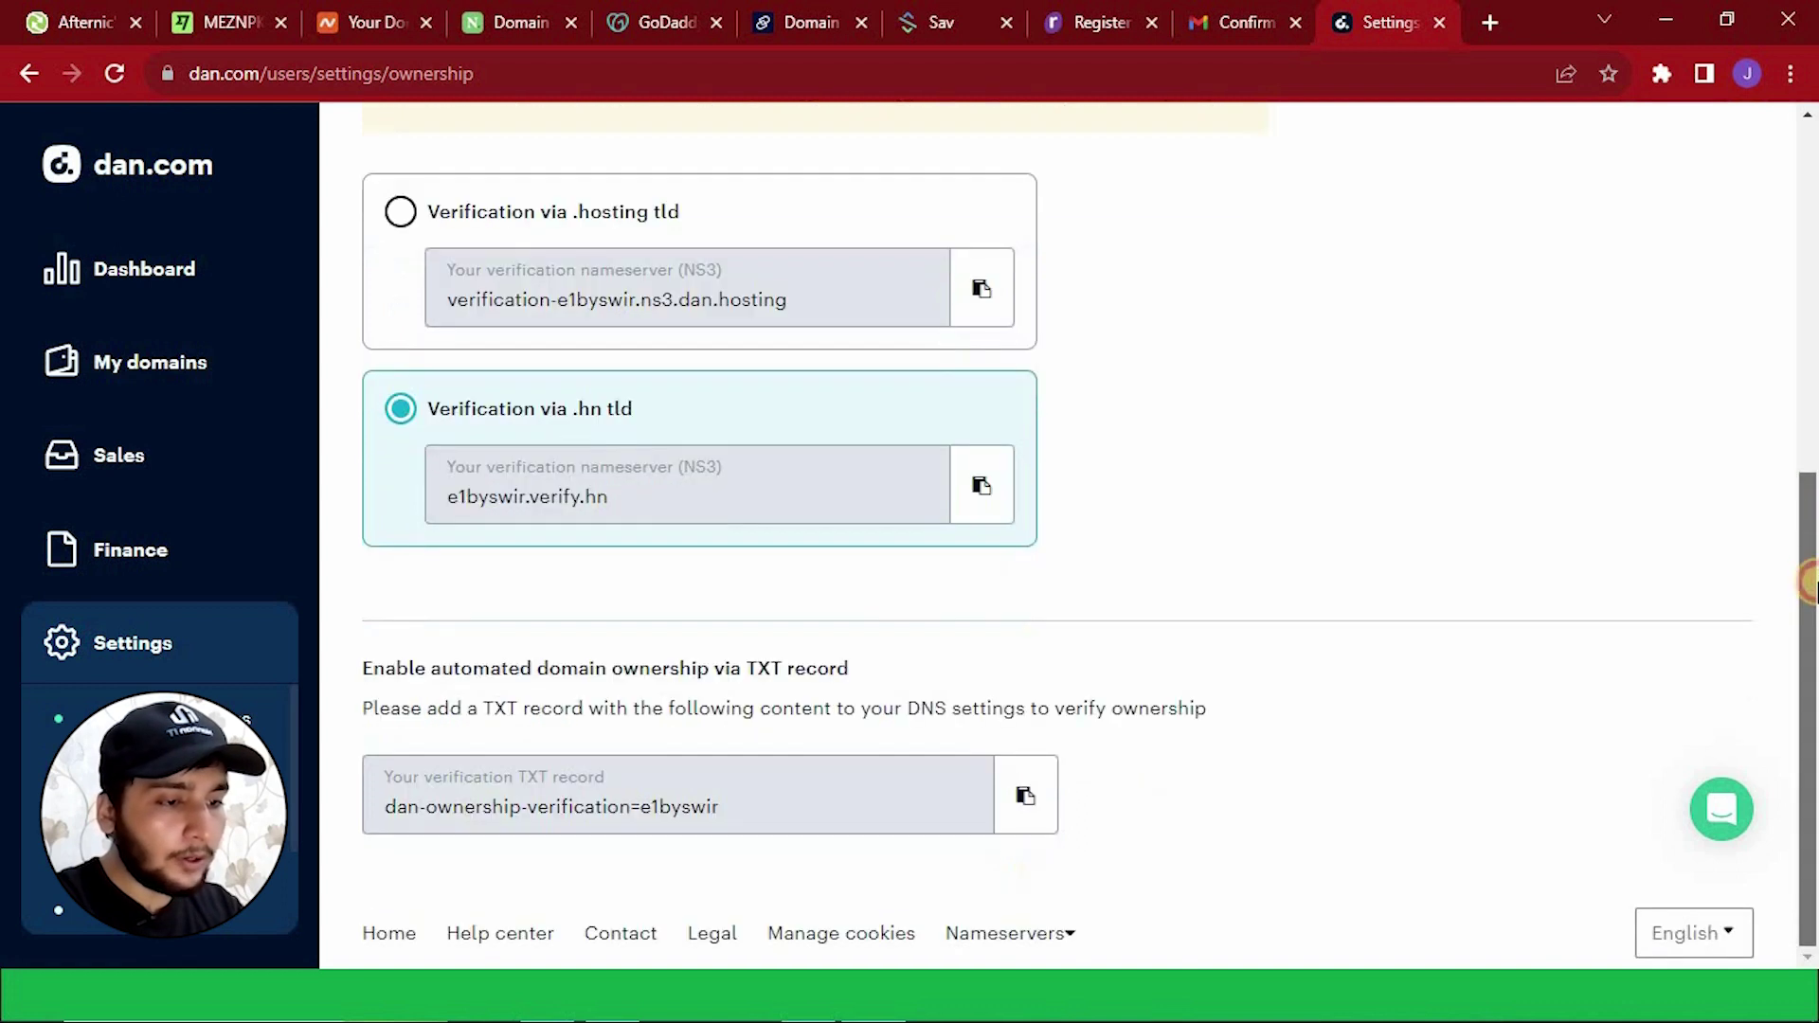
click(984, 485)
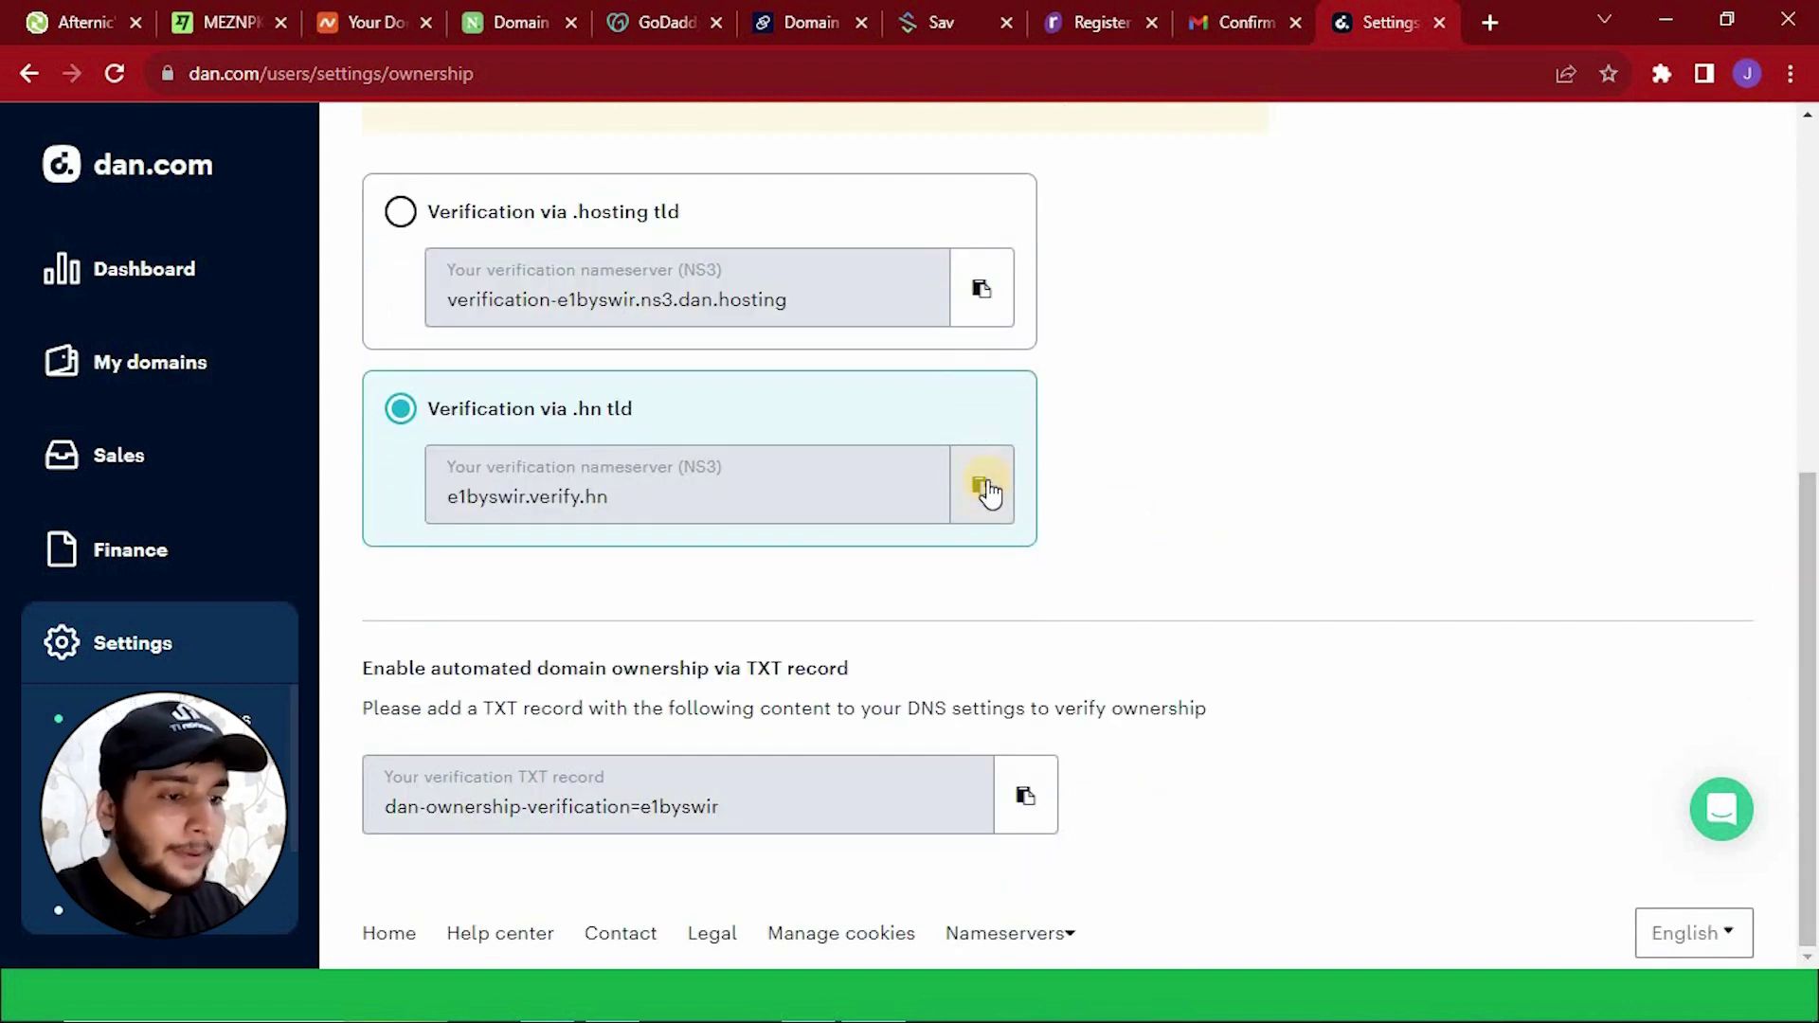
click(1495, 23)
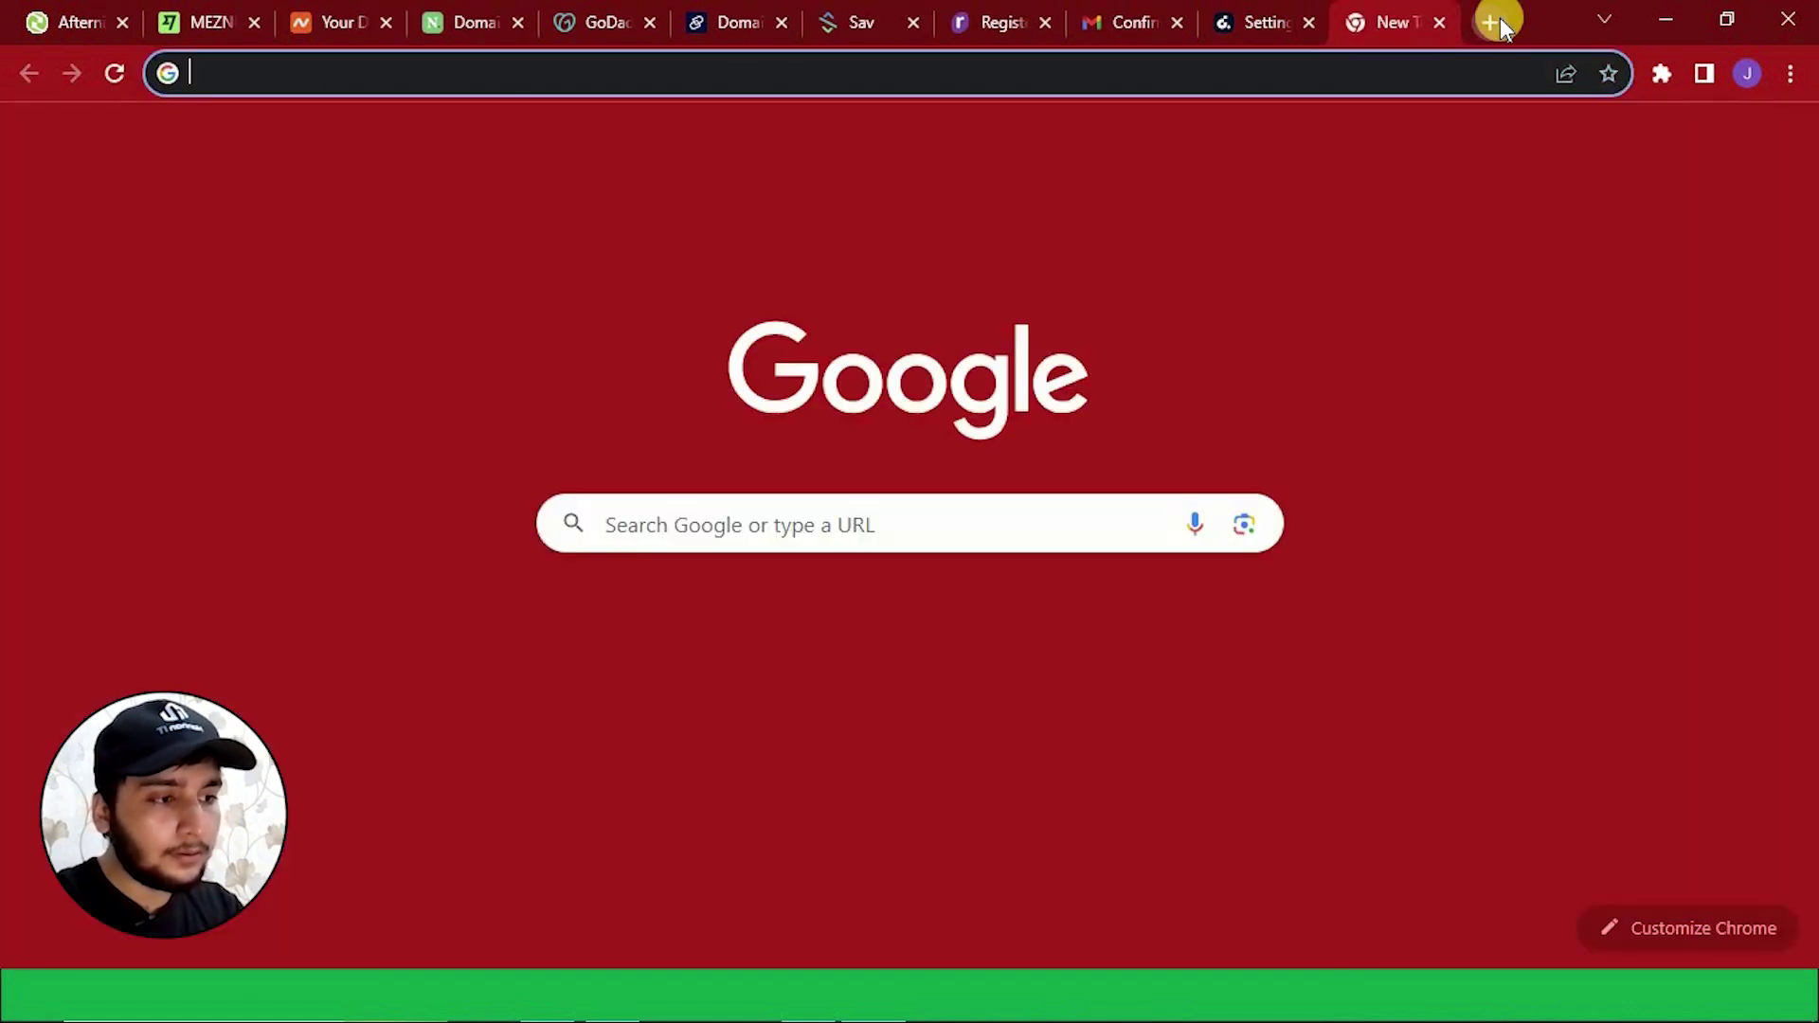
click(332, 13)
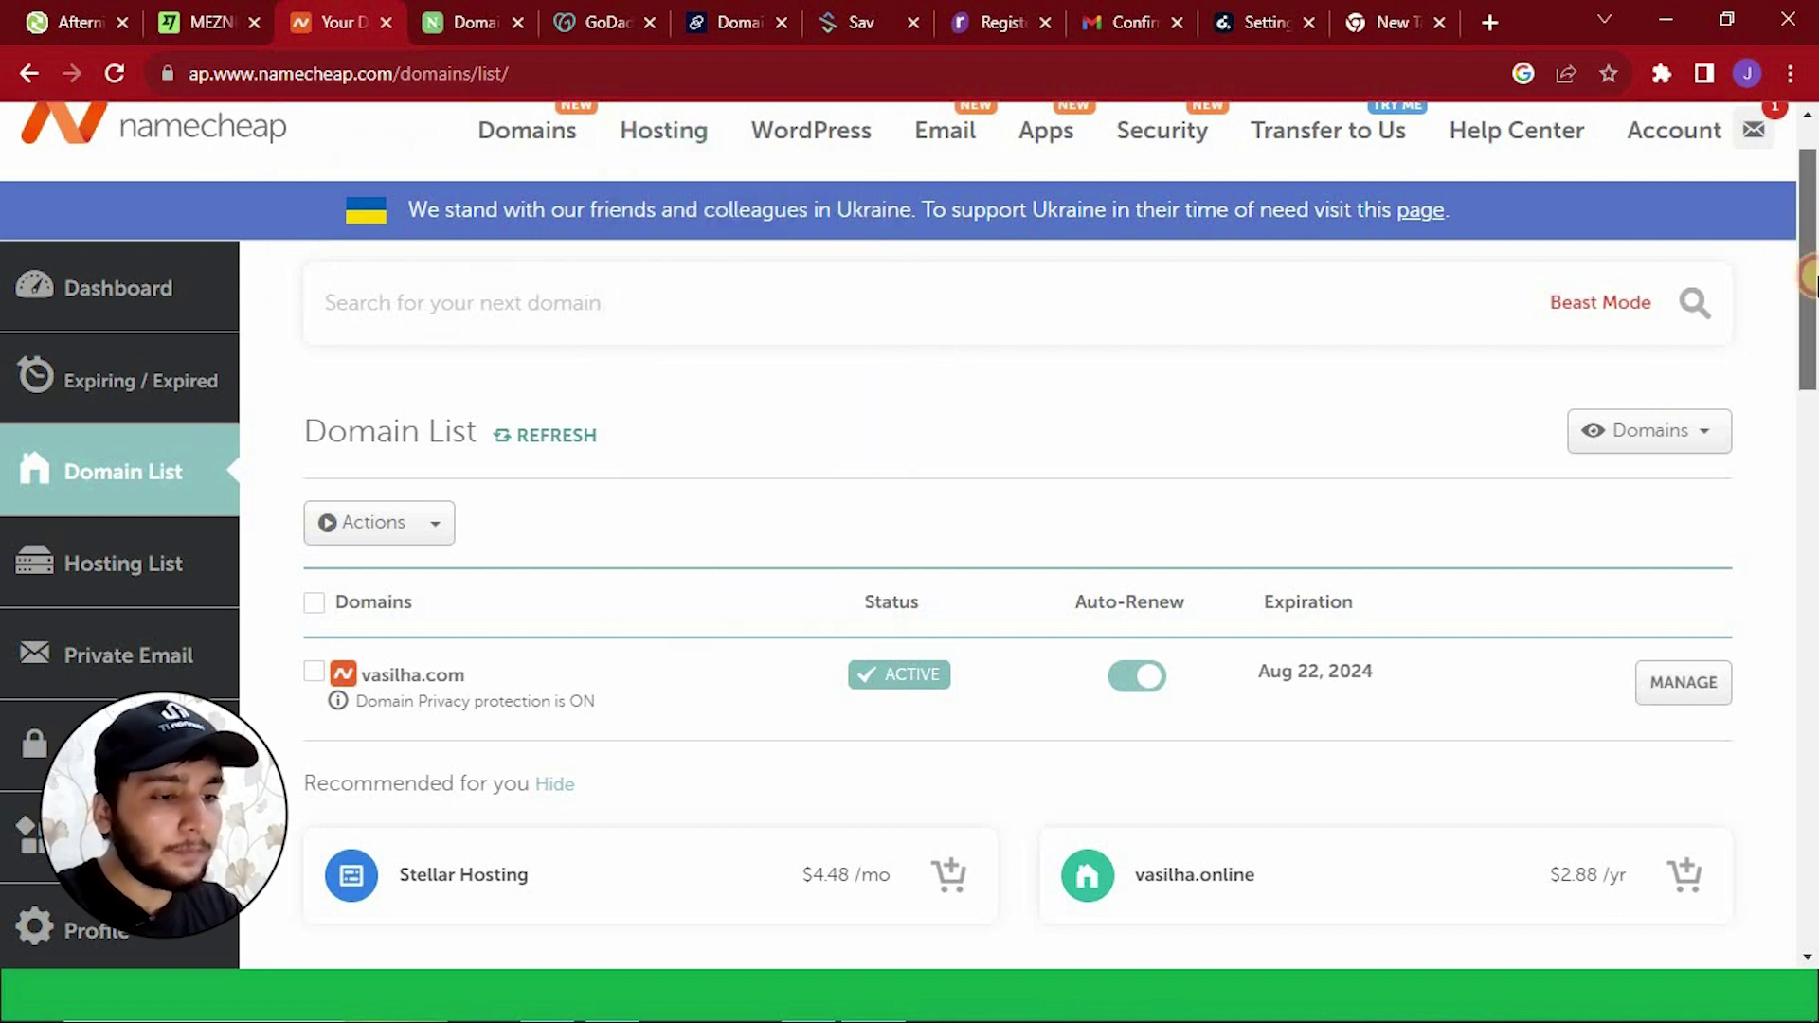
Open vasilha.com's Namecheap management page and scroll to its Namecheap BasicDNS nameservers.
scroll(1781, 284, down, 3)
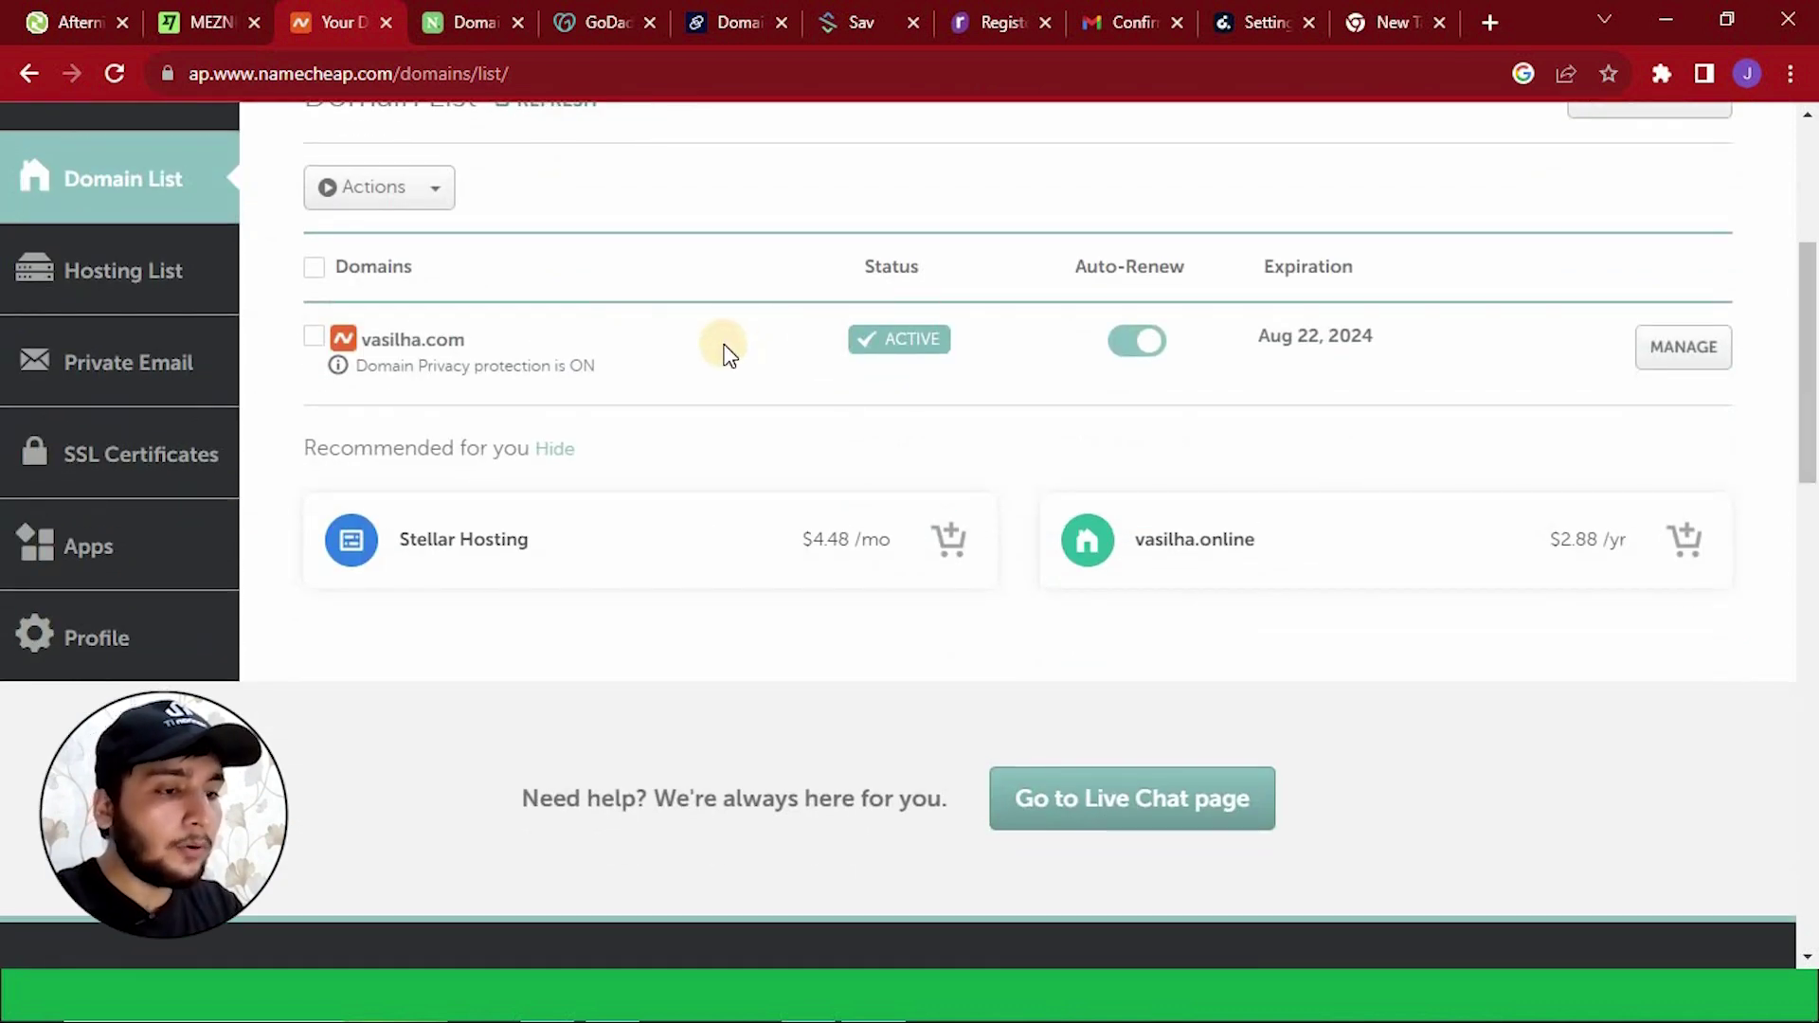
click(1681, 360)
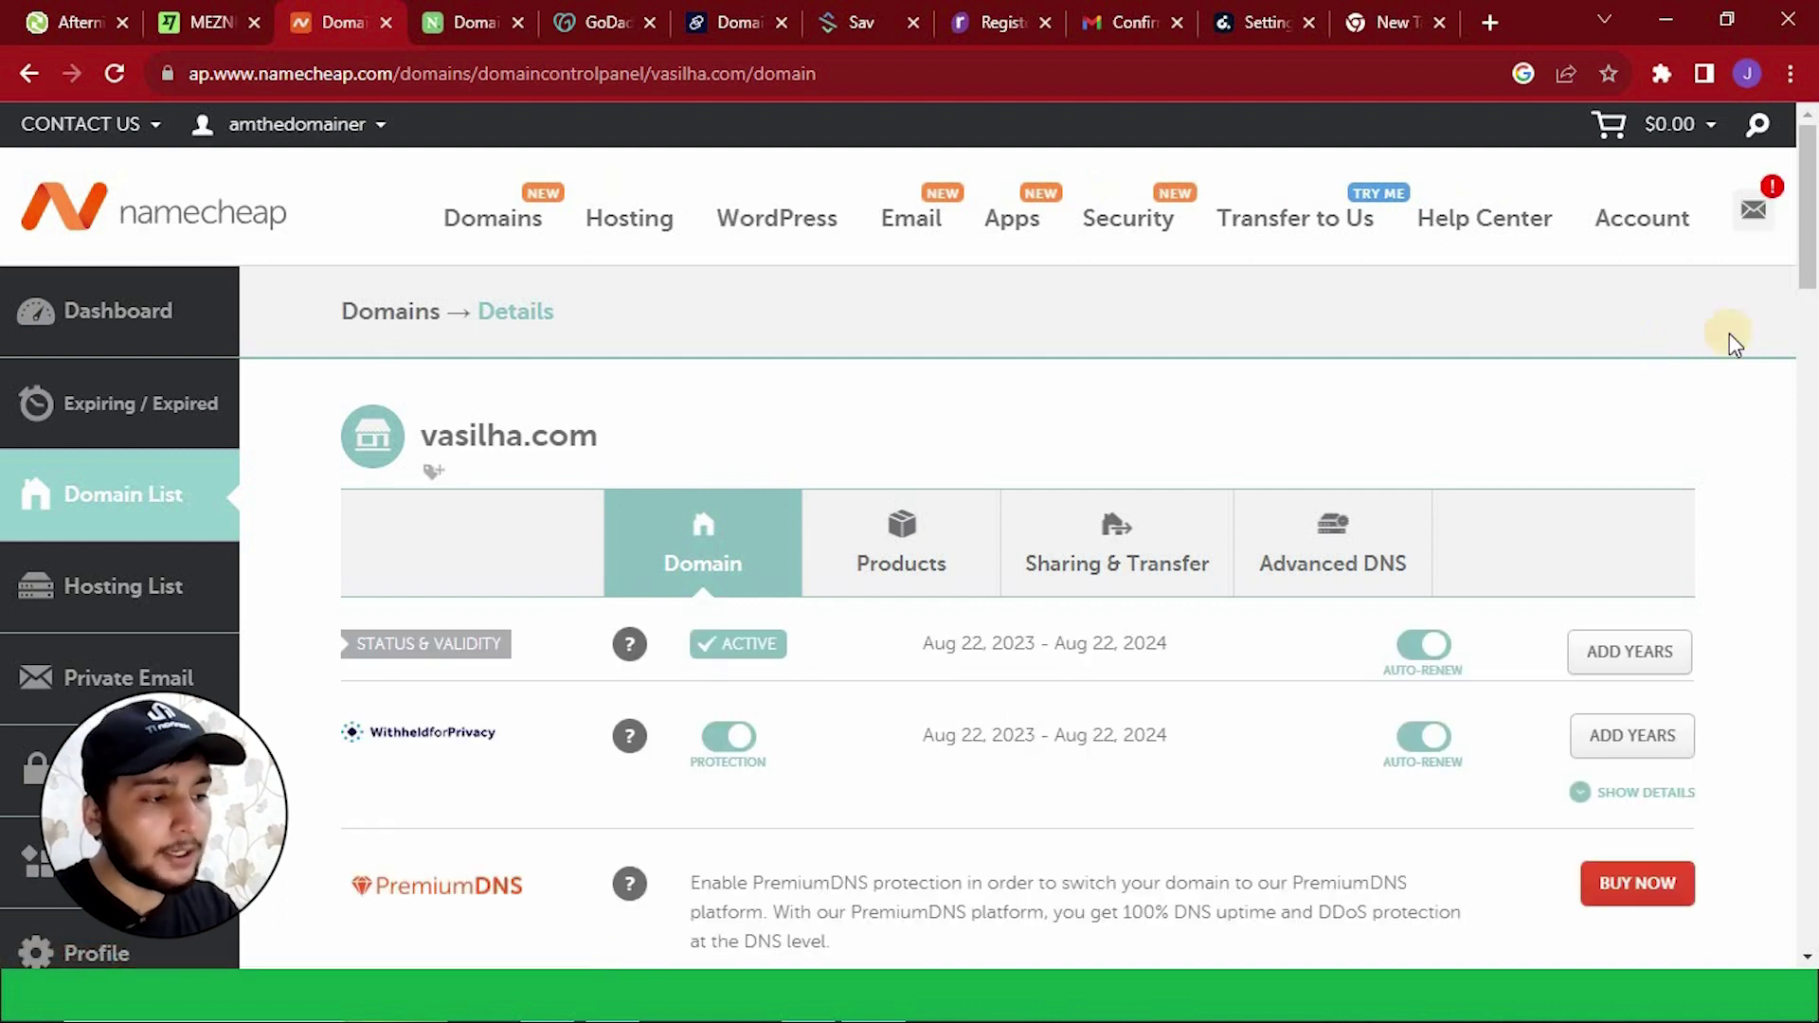
drag(1812, 208, 1812, 330)
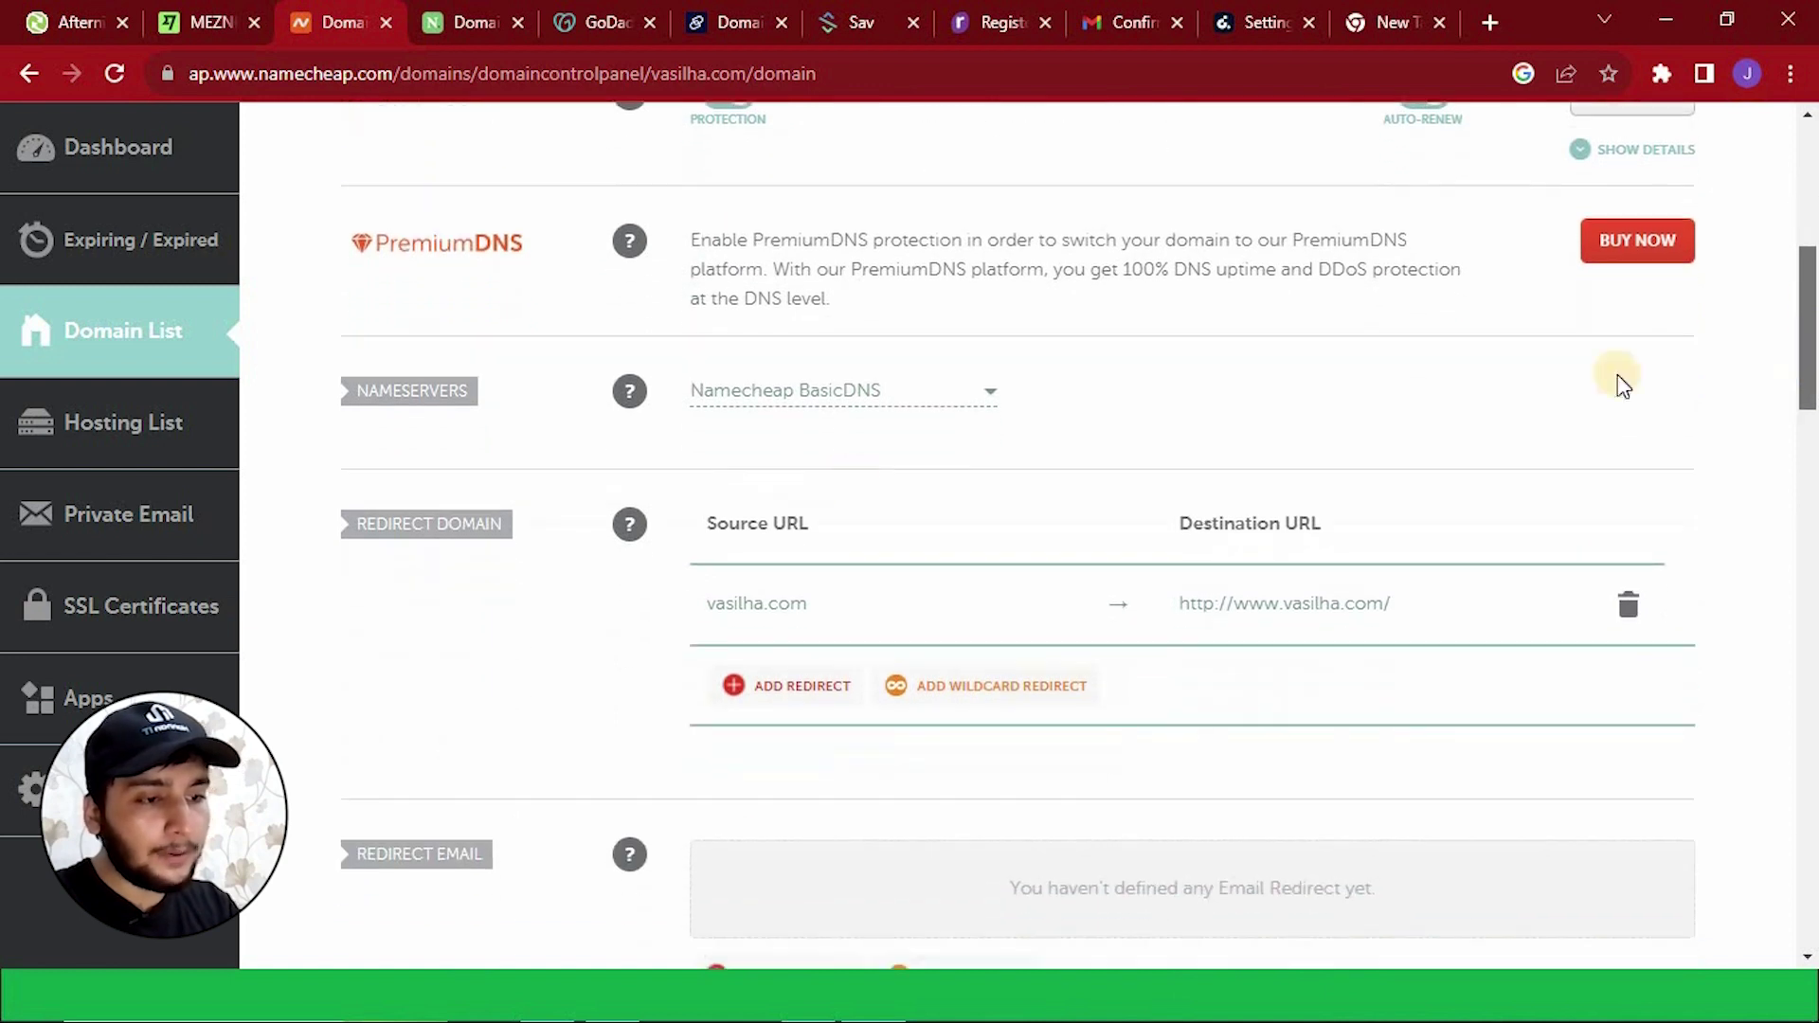
Switch vasilha.com to Custom DNS with nameservers ns1.dan.com and ns2.dan.com.
click(984, 398)
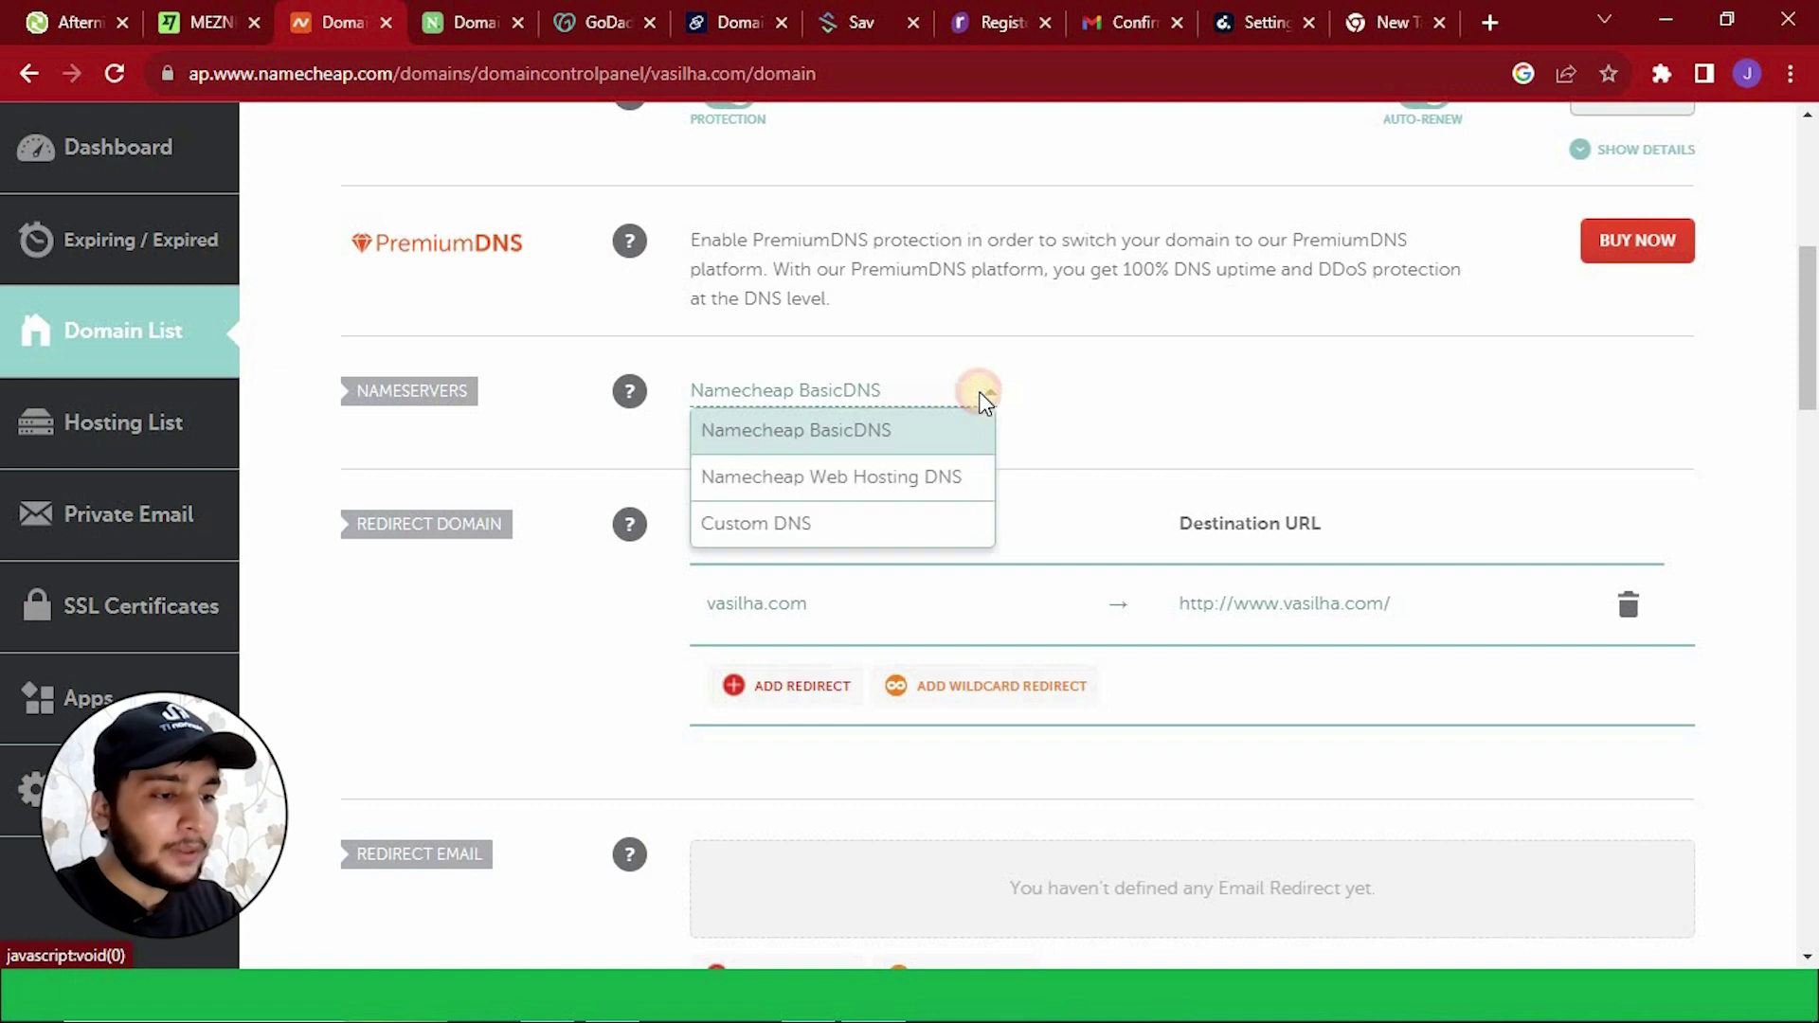
click(796, 523)
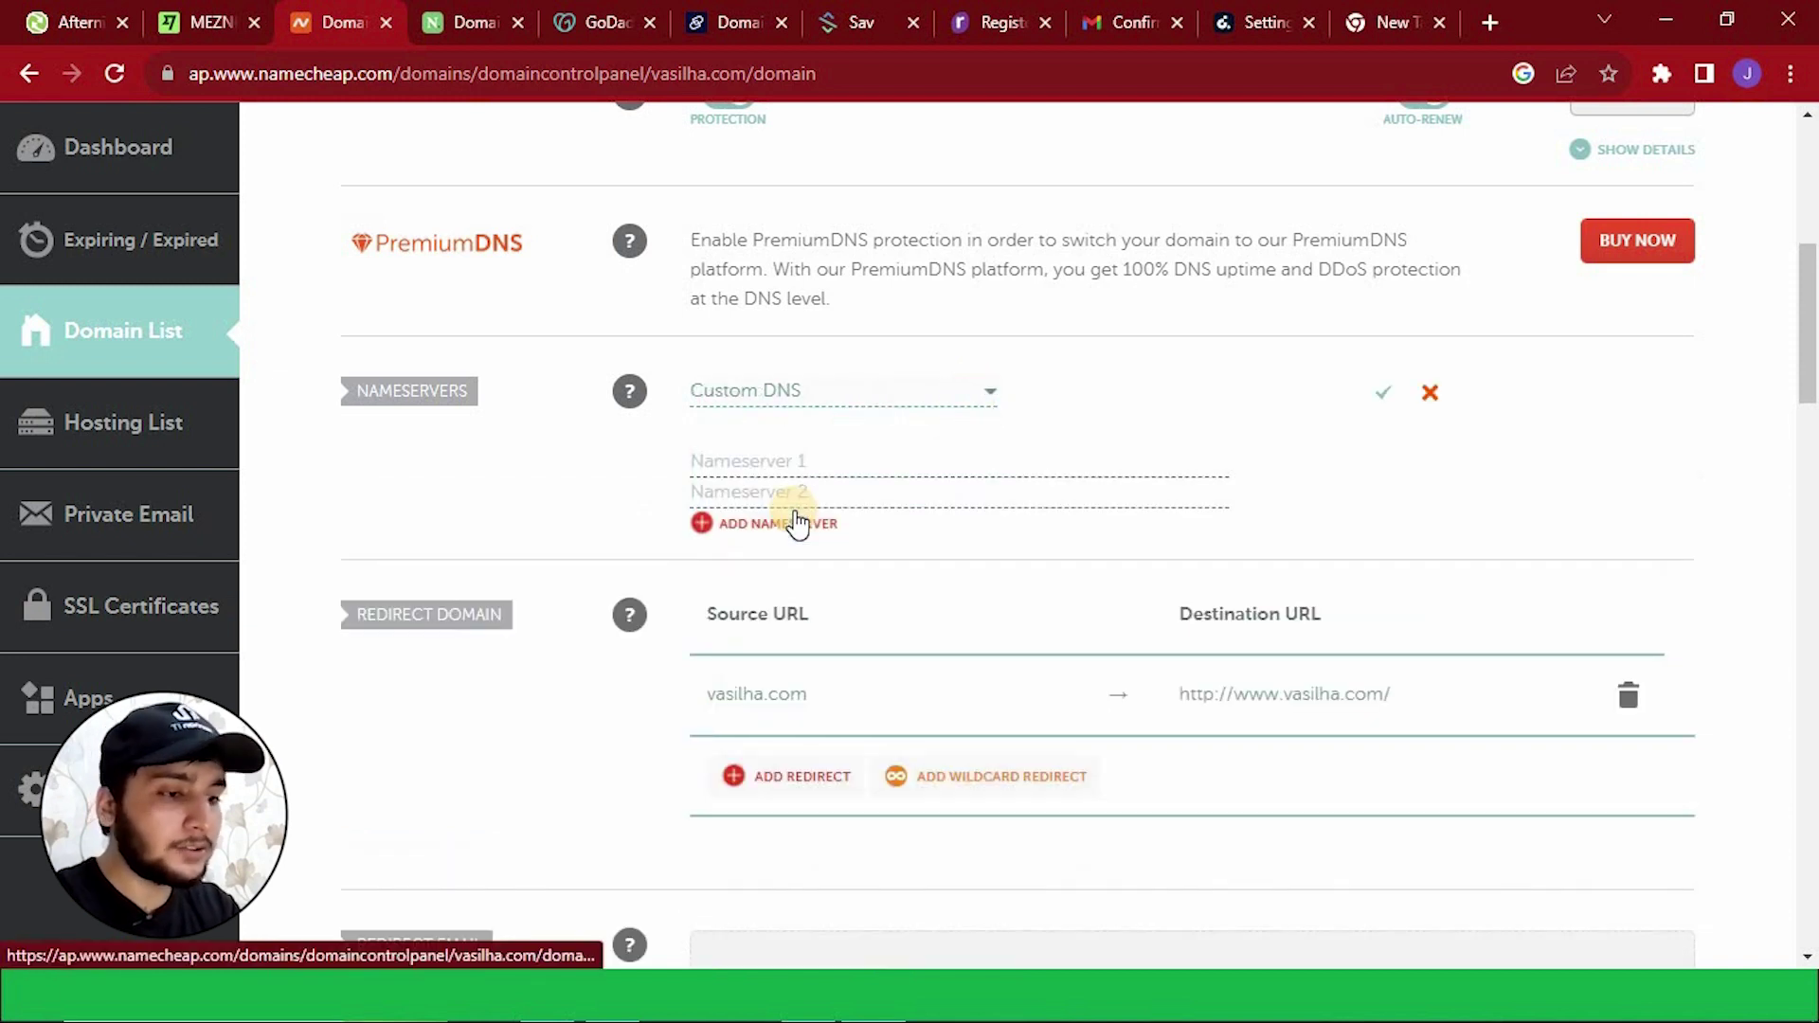
click(753, 467)
text(ns1.da)
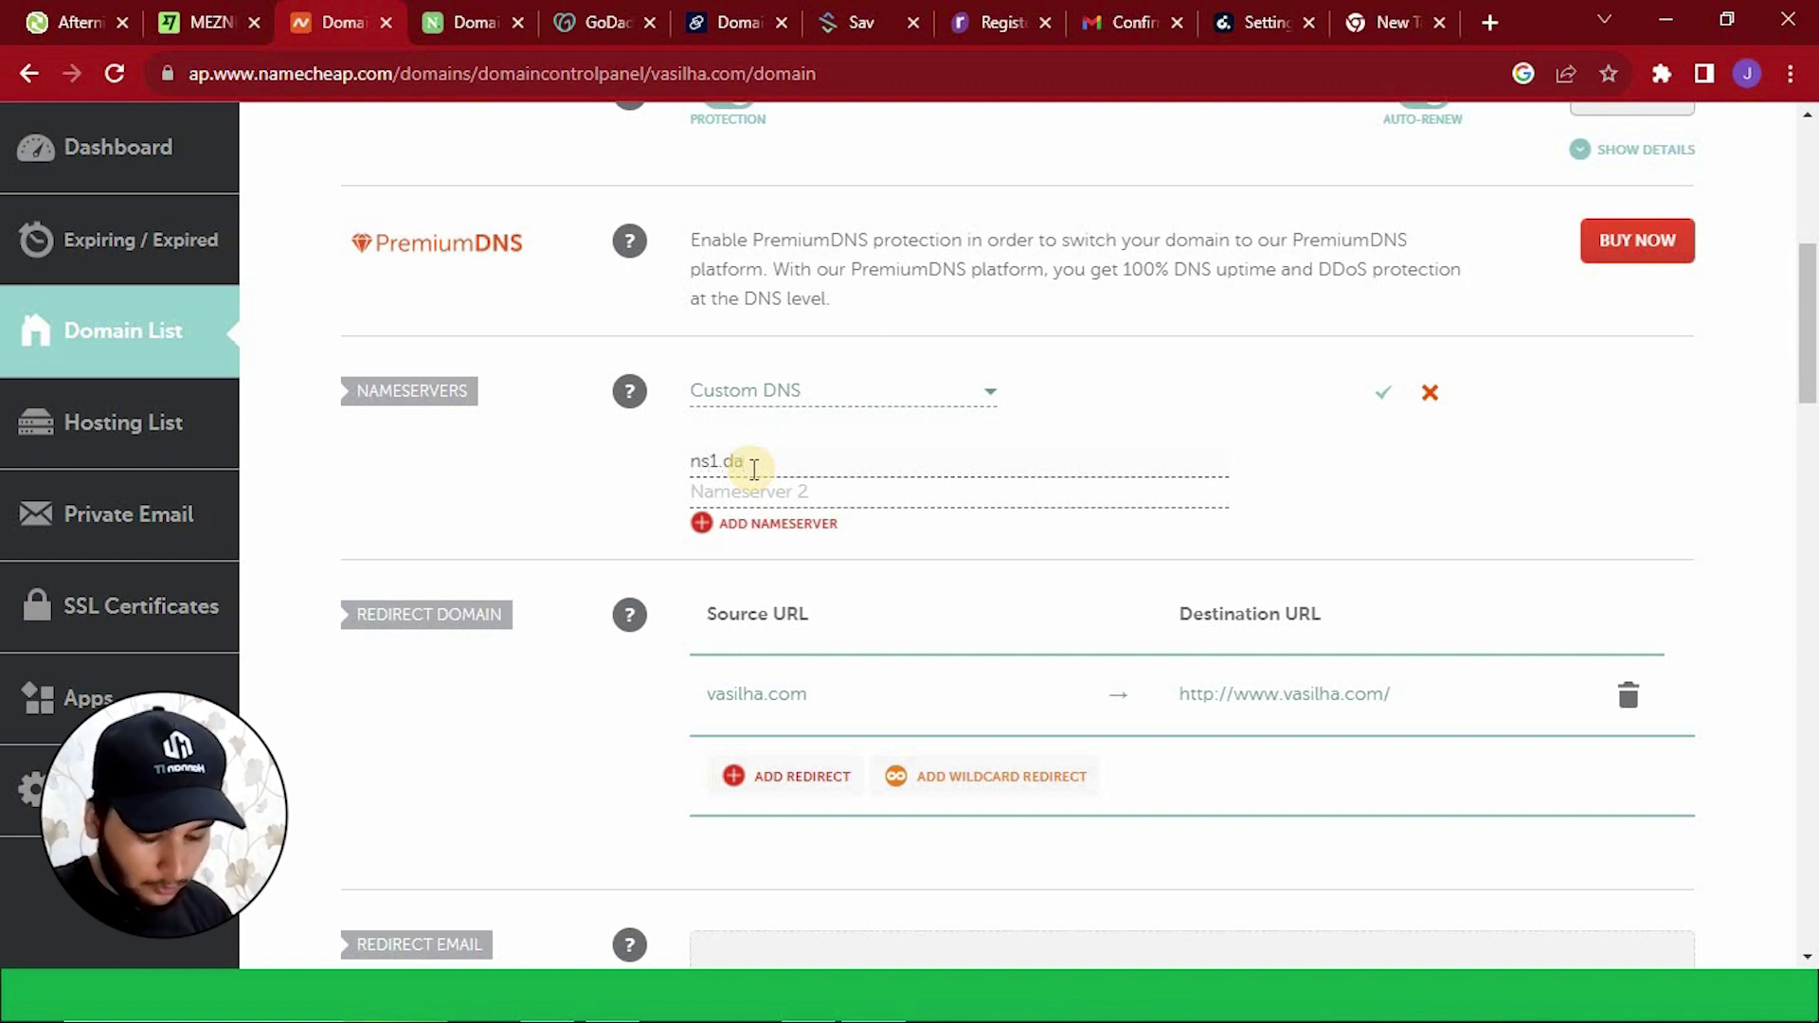
text(n.com)
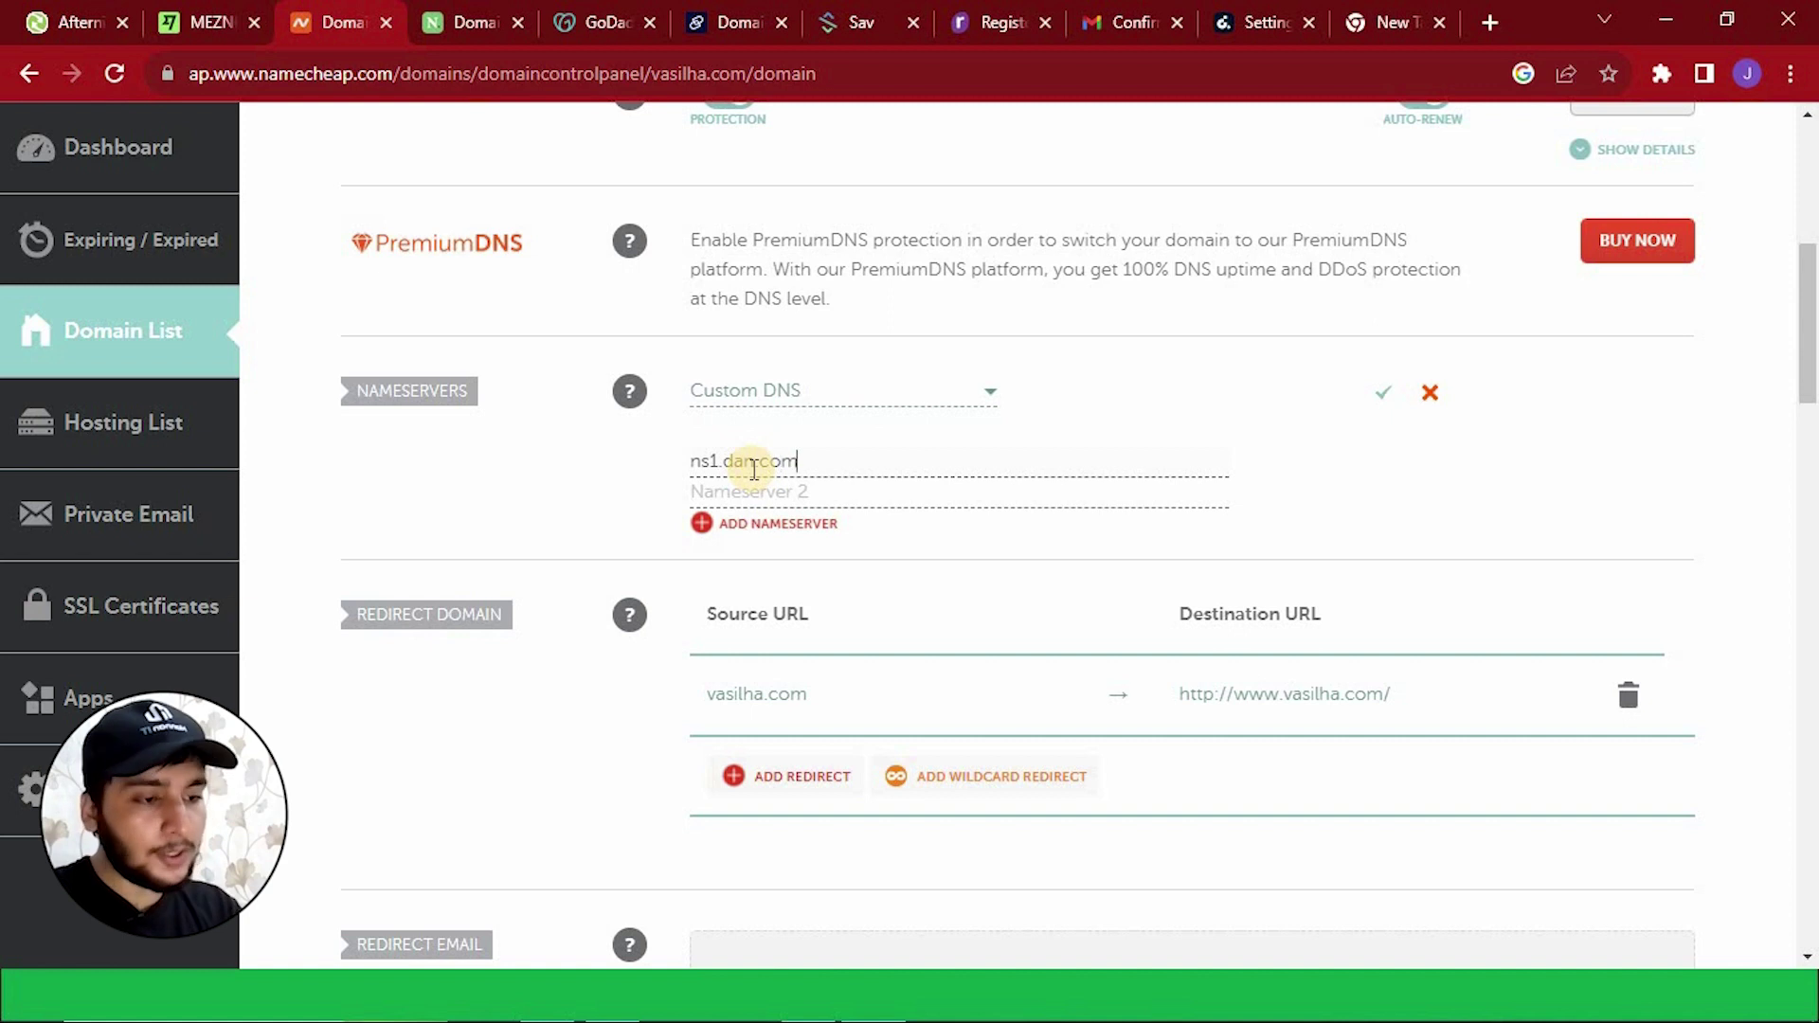
click(758, 500)
text(ns2.dan.c)
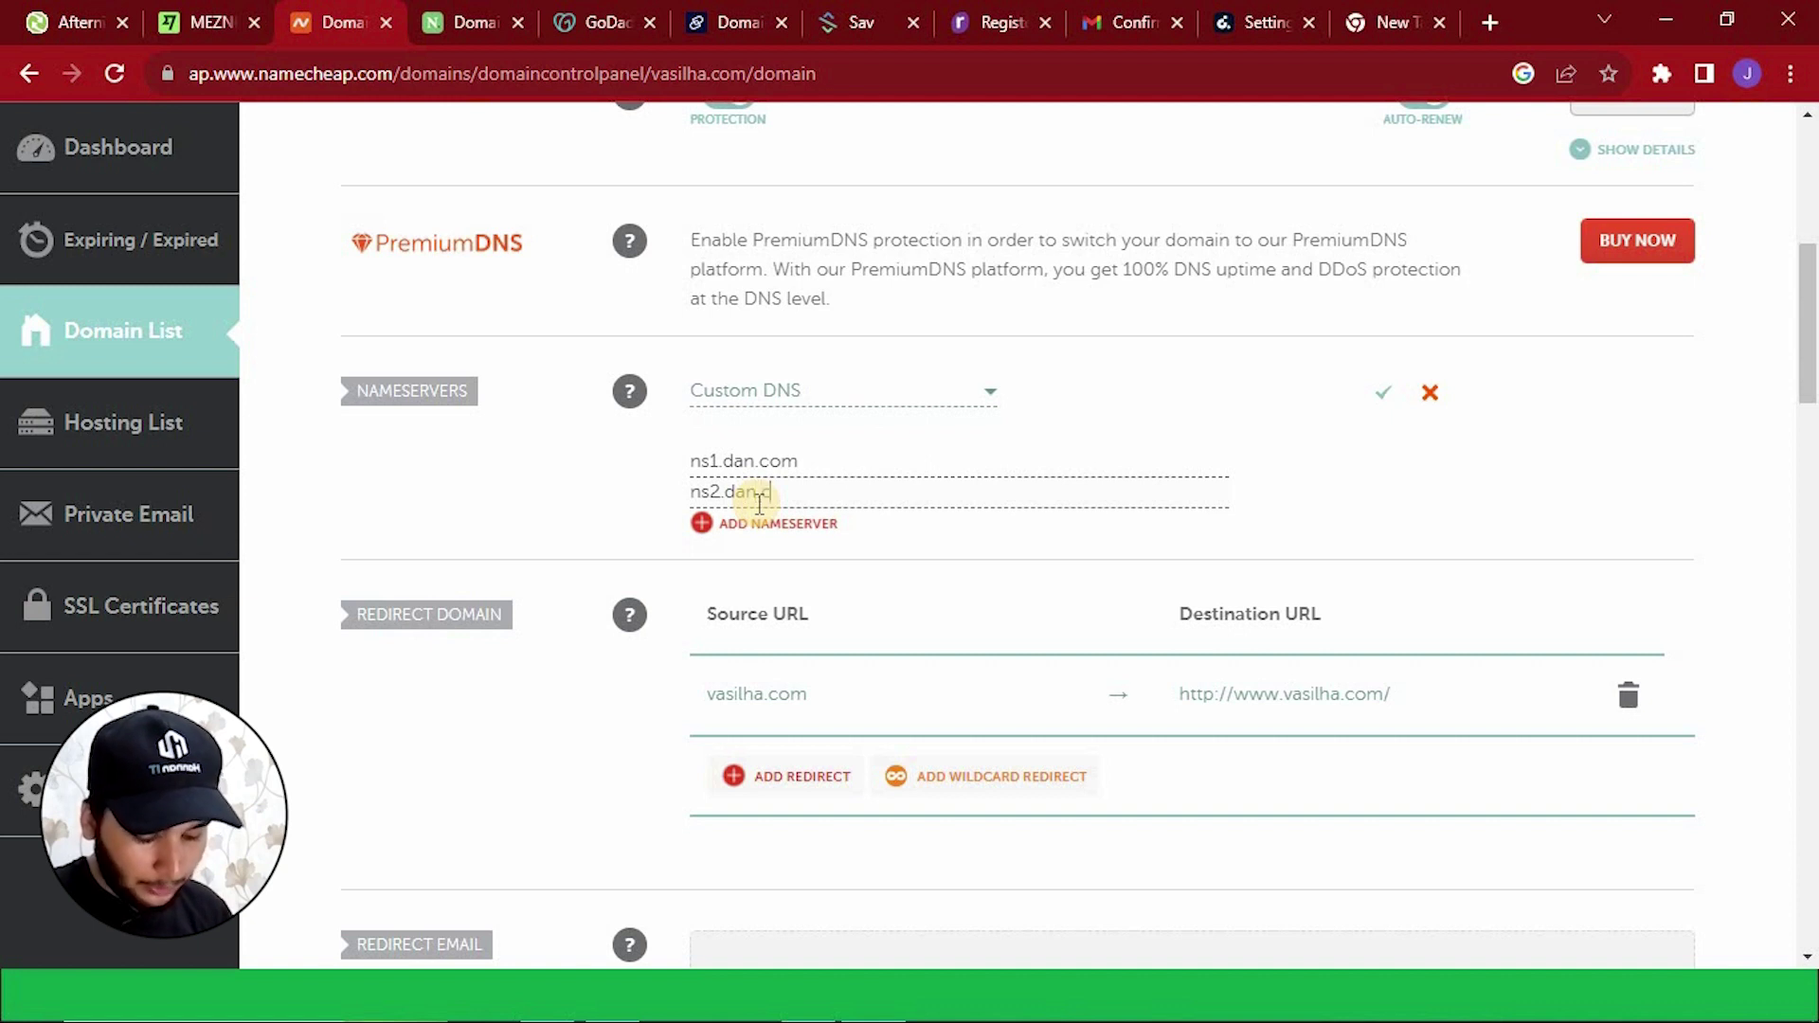
text(om)
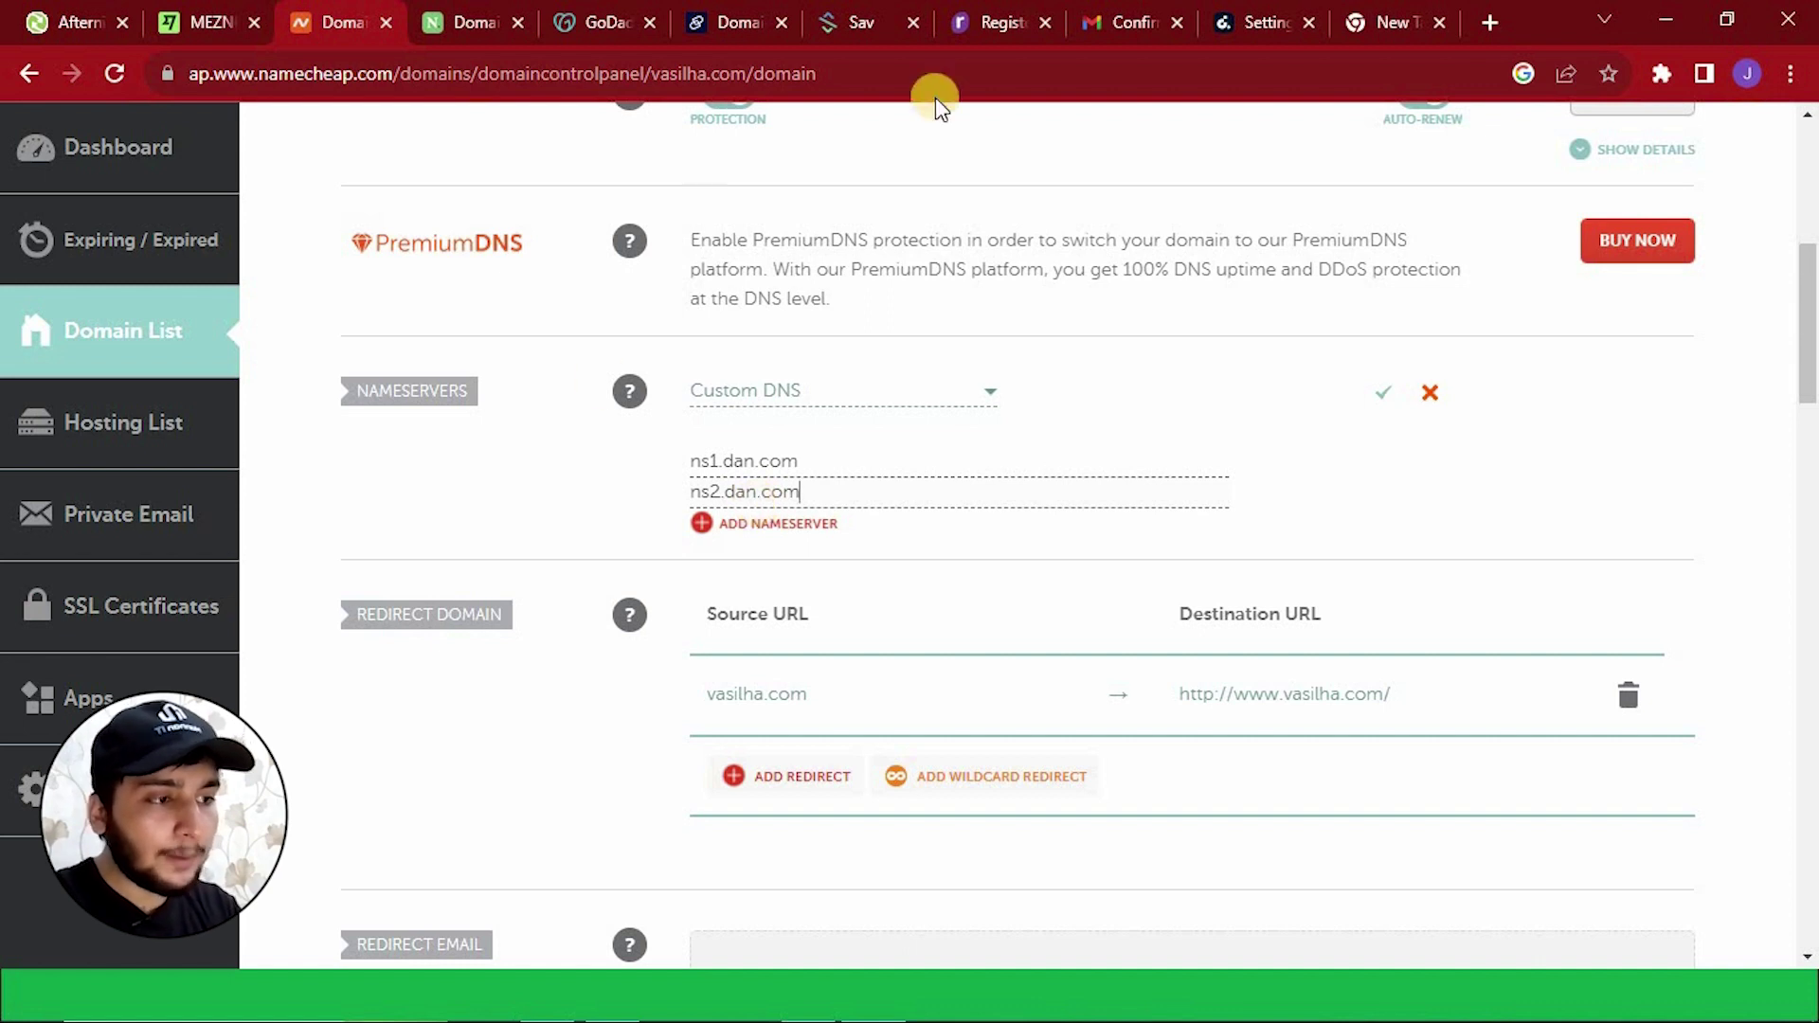
click(1237, 13)
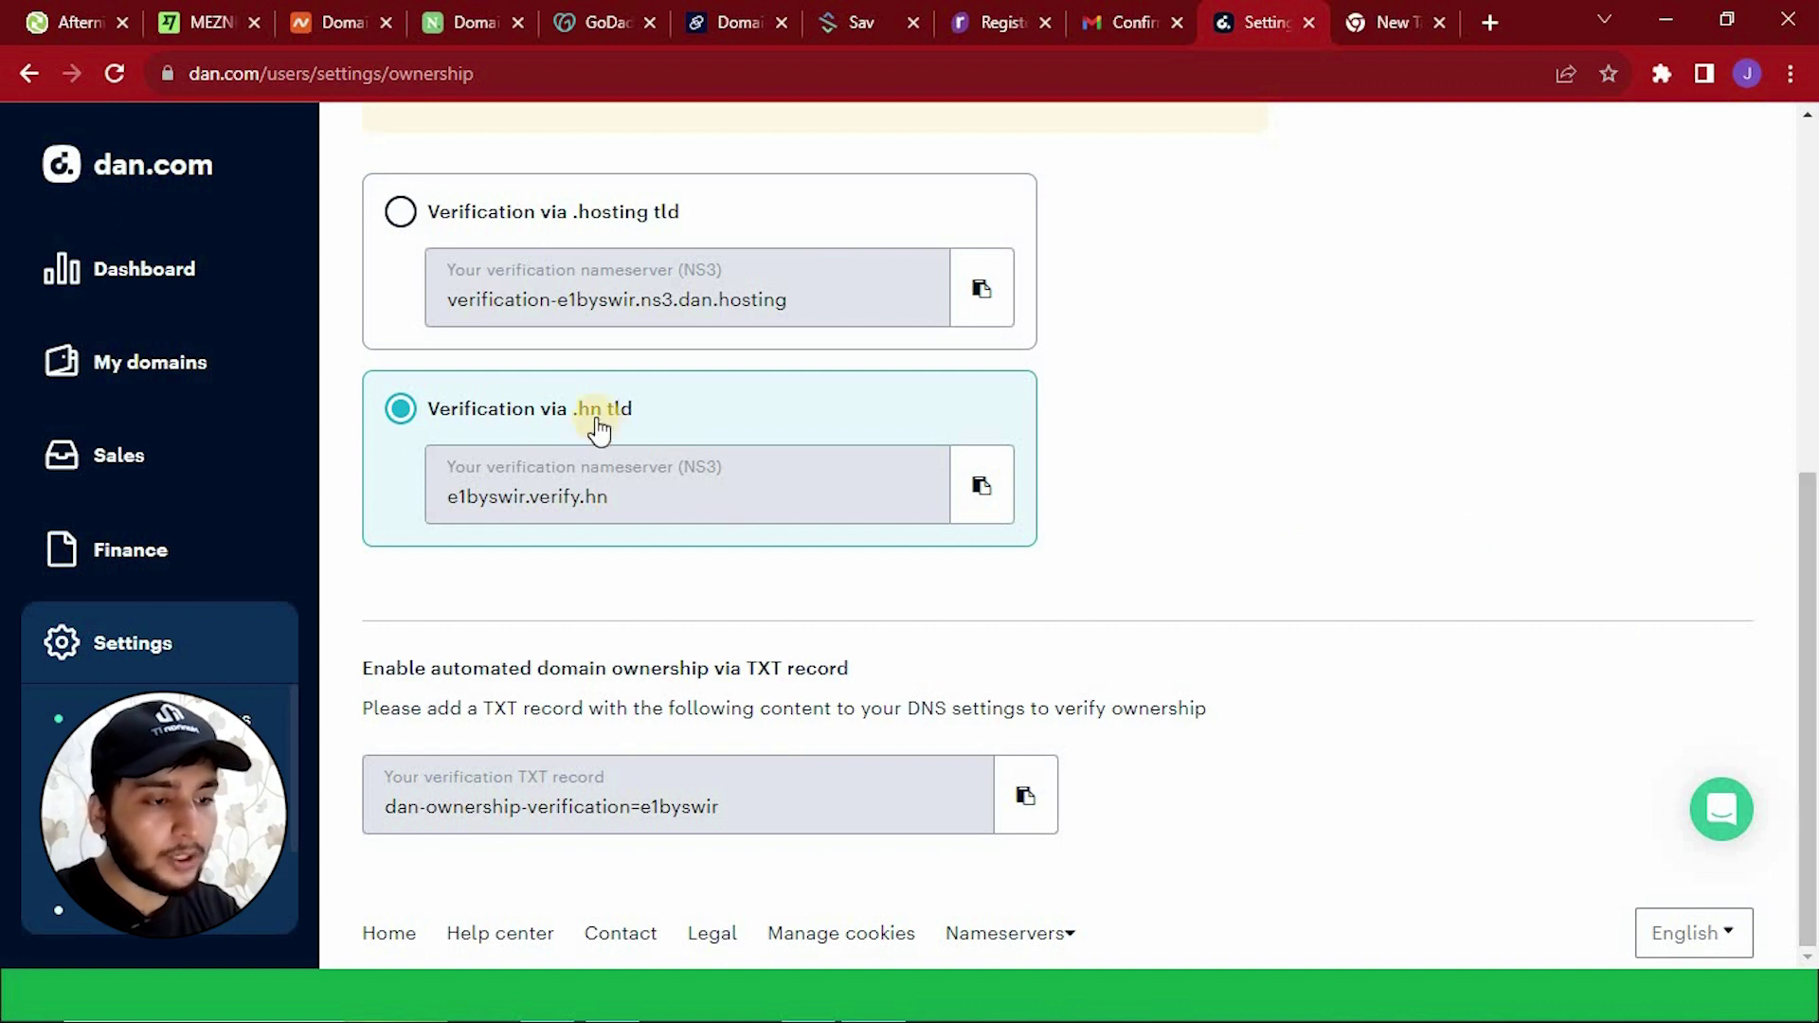
Add Dan.com's .hn verification nameserver as Nameserver 3 and save all three nameservers.
click(983, 488)
click(336, 22)
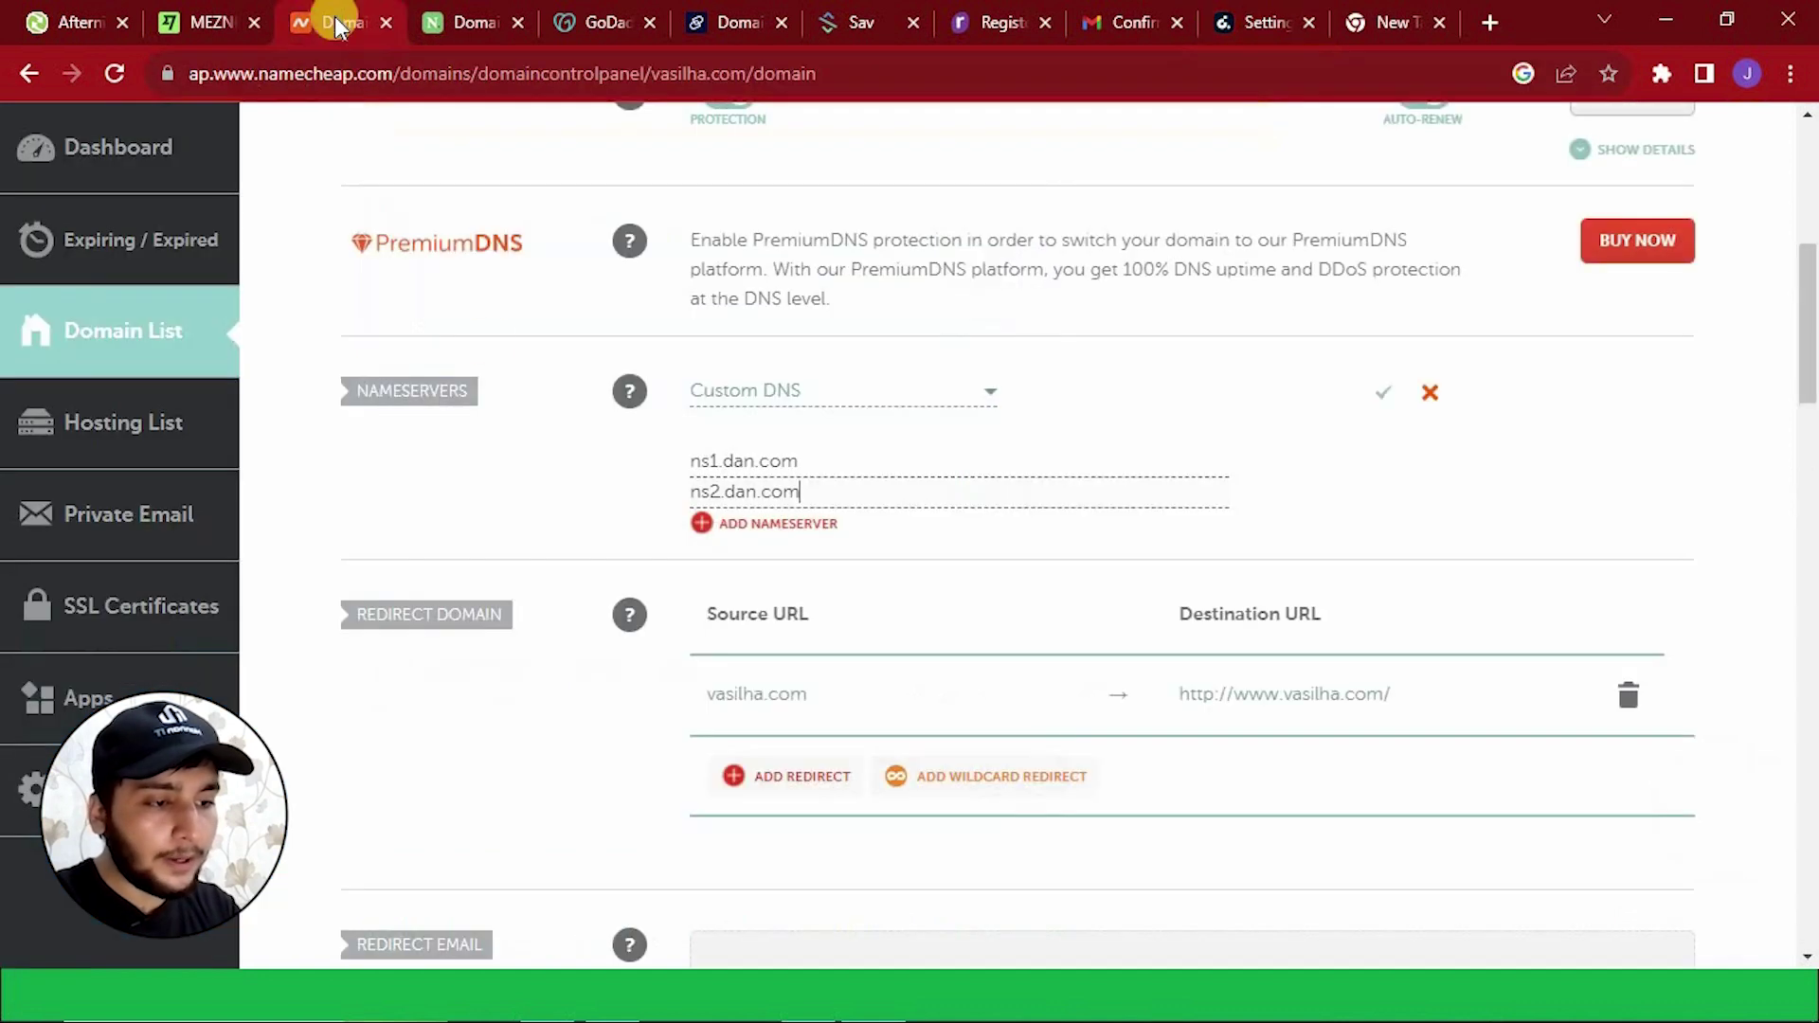
click(706, 524)
click(713, 524)
key(ctrl+v)
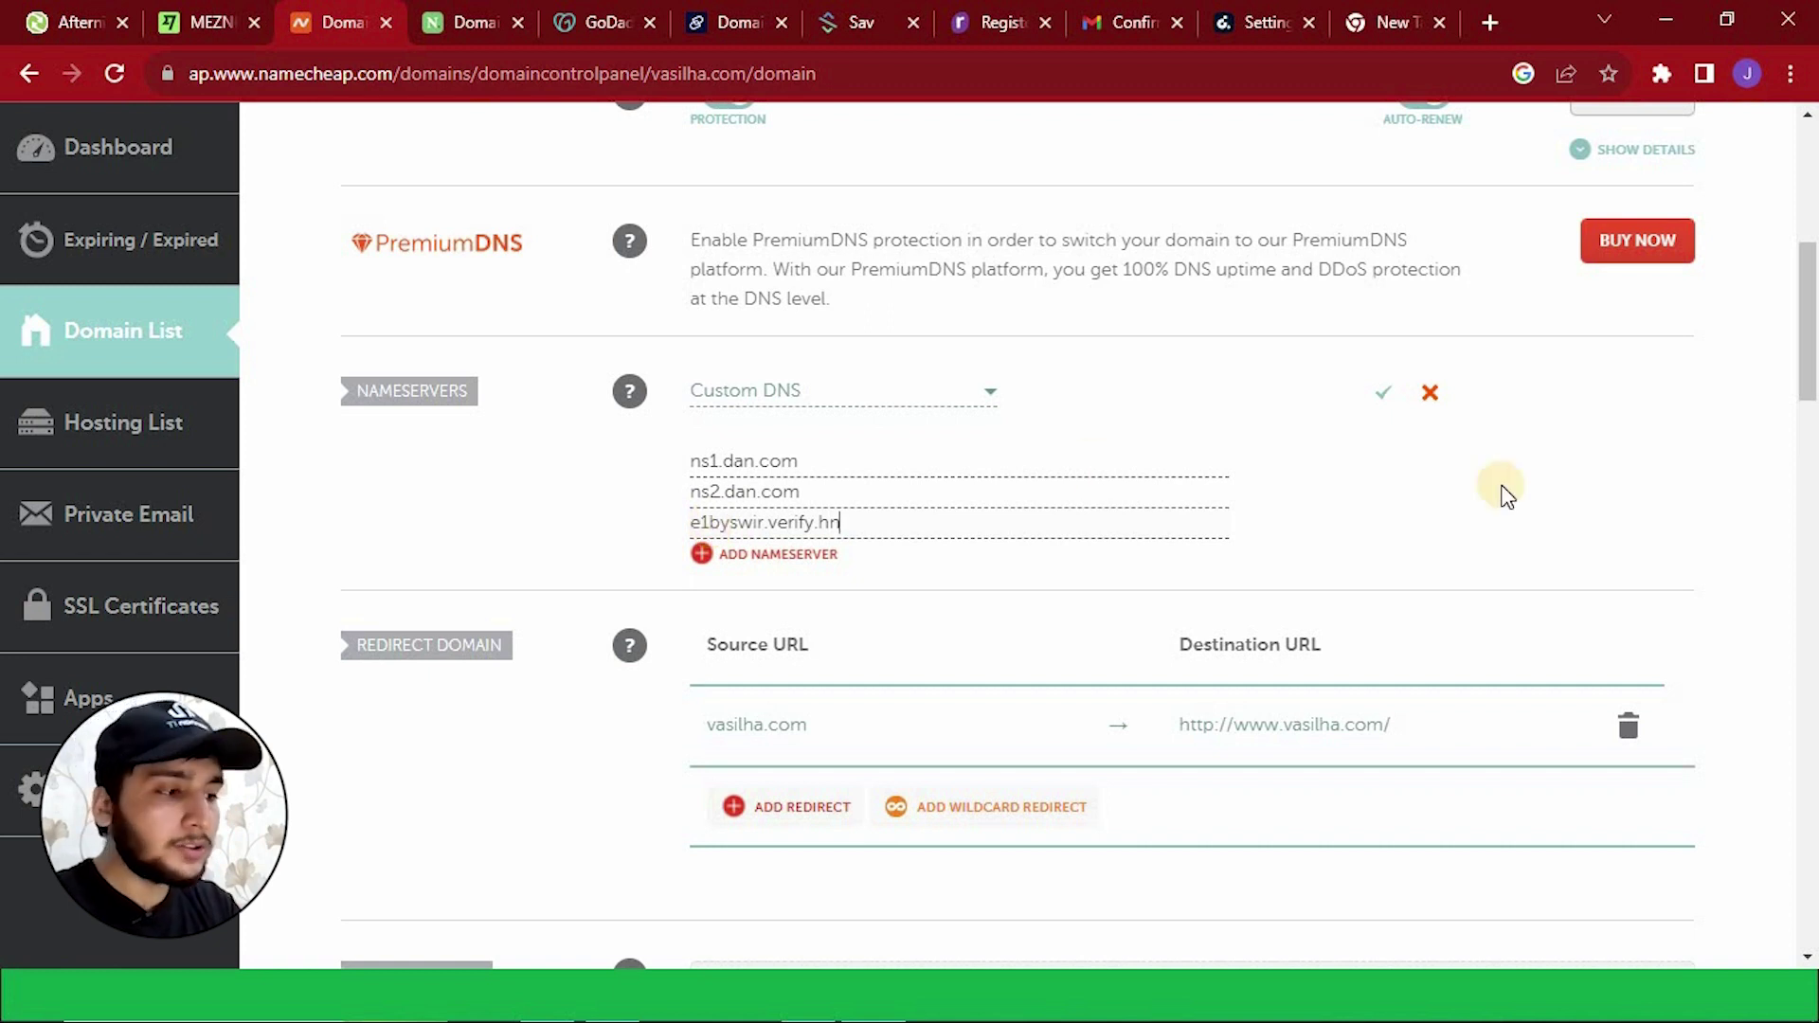
click(1383, 395)
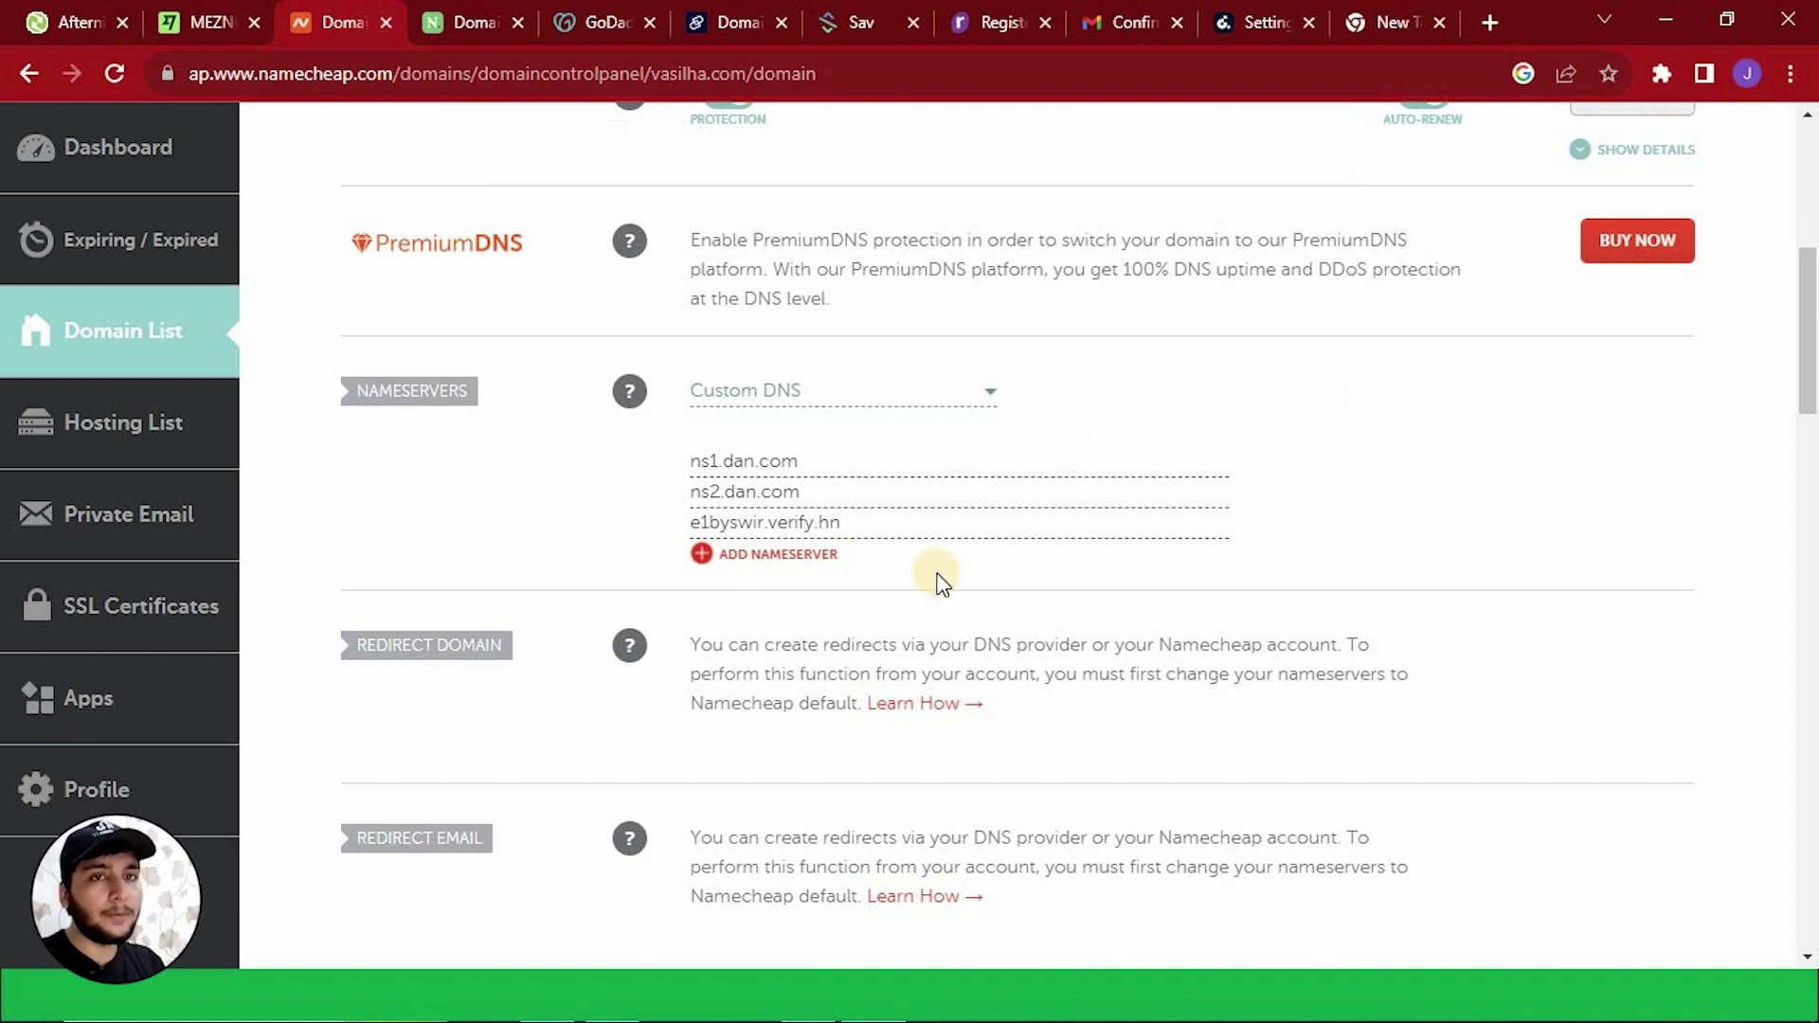
Google 'whois', open Whois.com, and copy the vasilha.com domain name from Namecheap.
click(1400, 17)
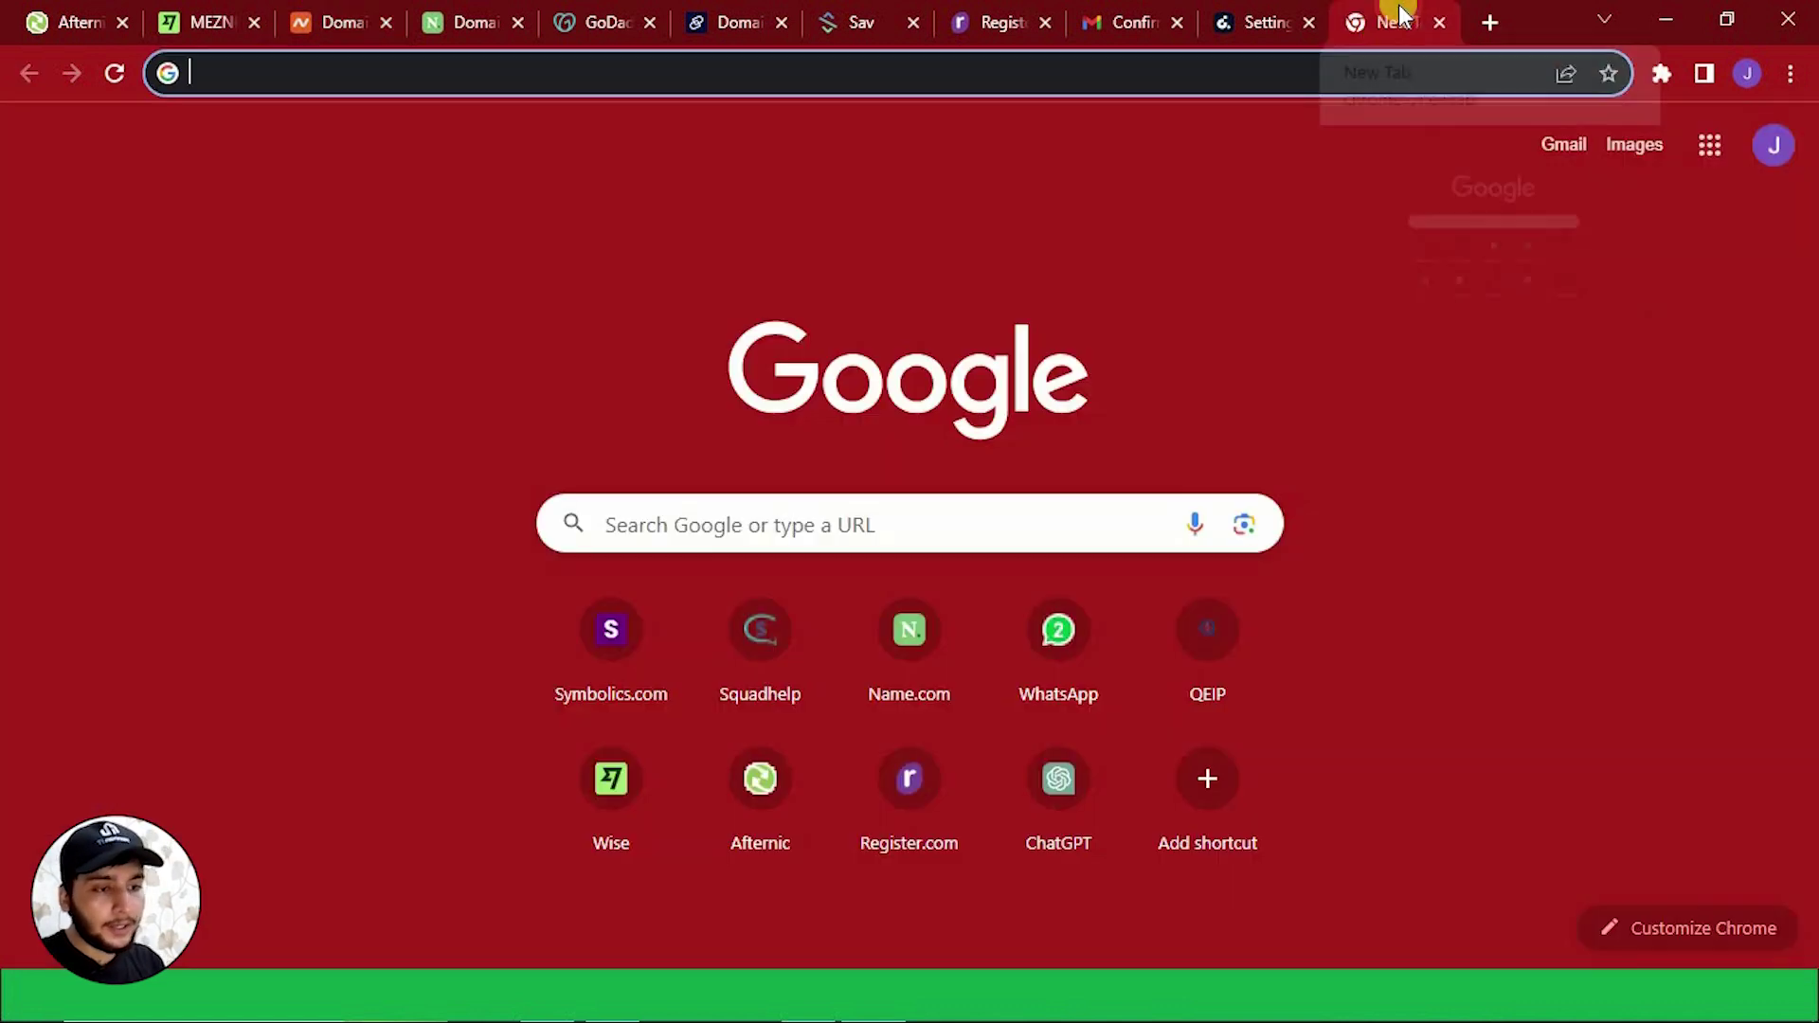
text(wh)
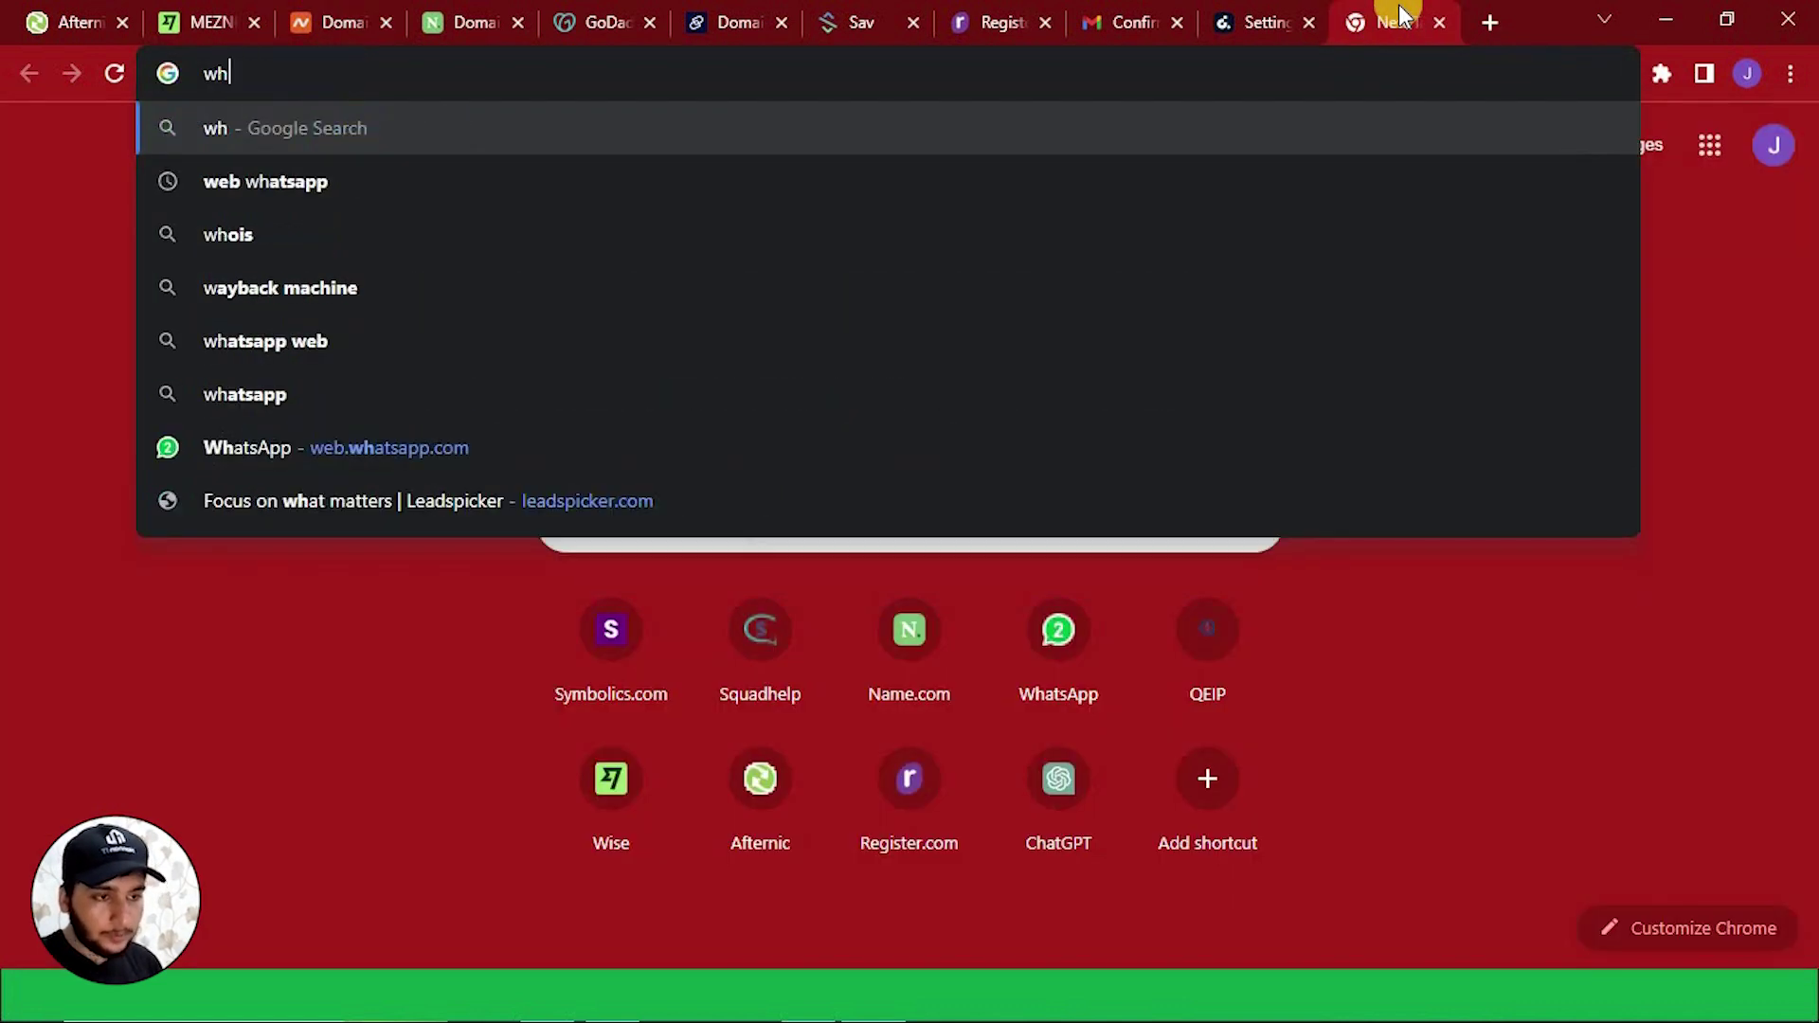
text(ois)
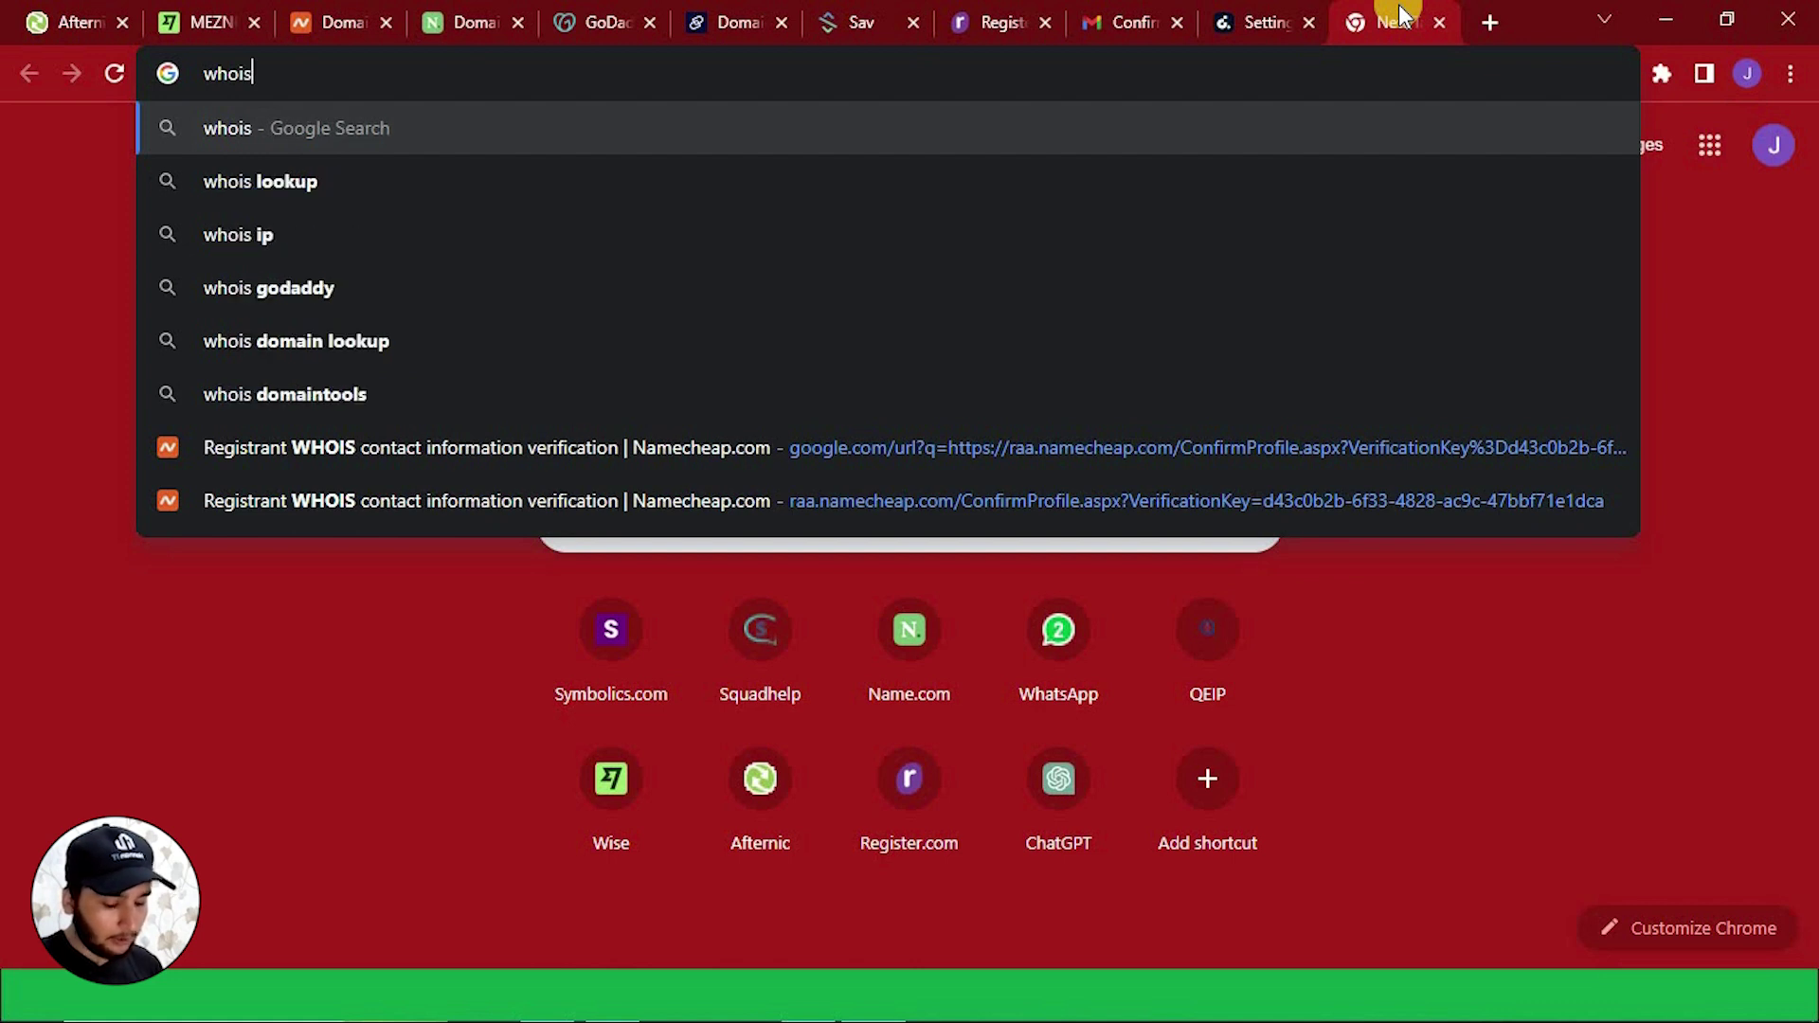
key(Return)
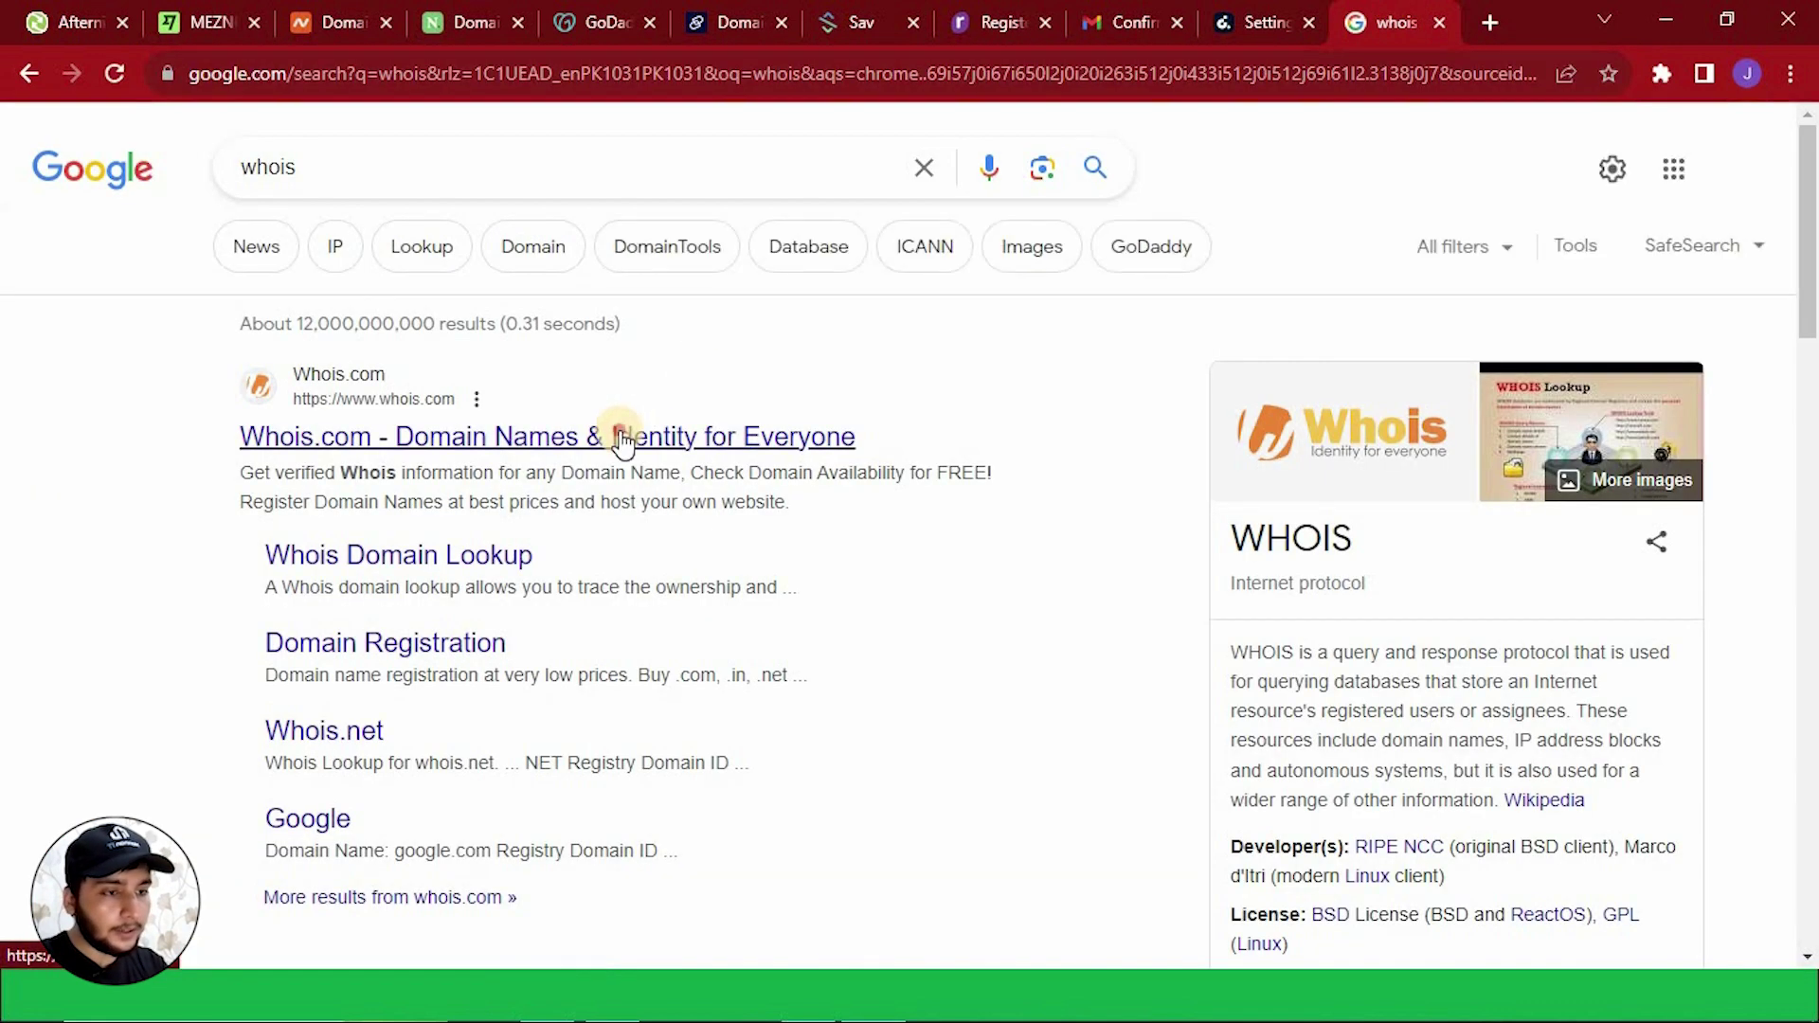
click(619, 434)
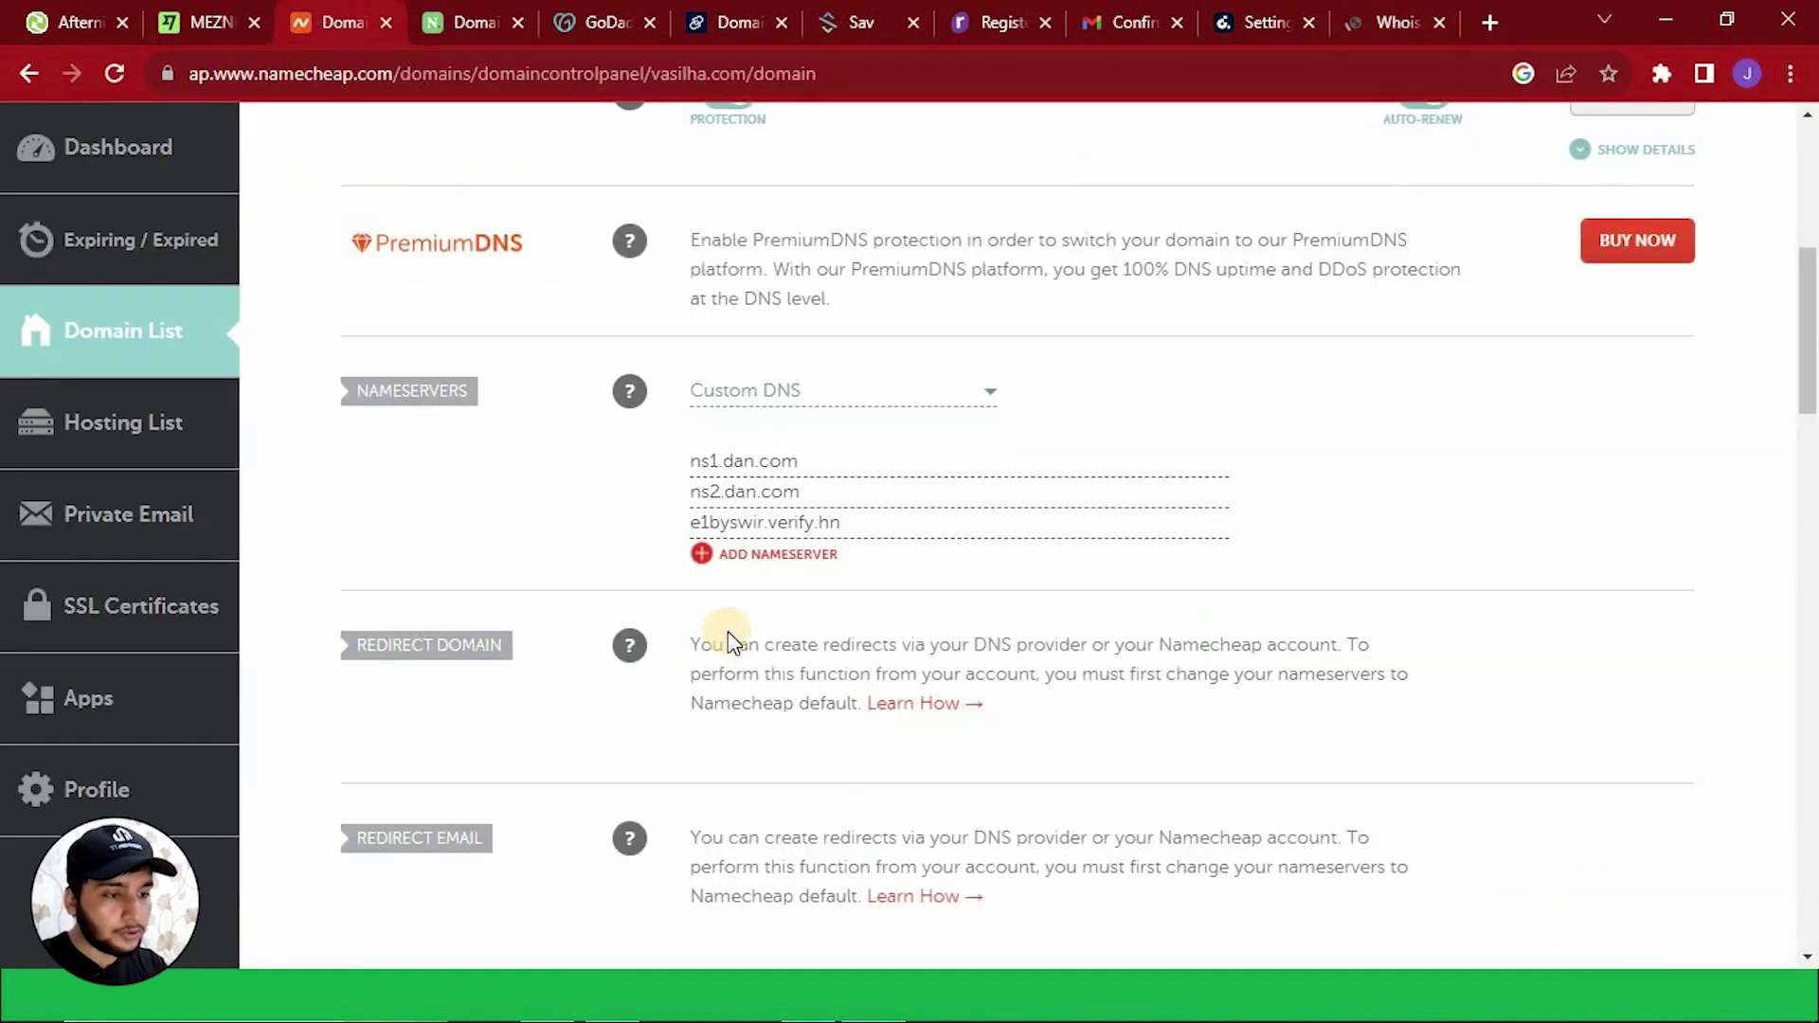
scroll(678, 493, up, 5)
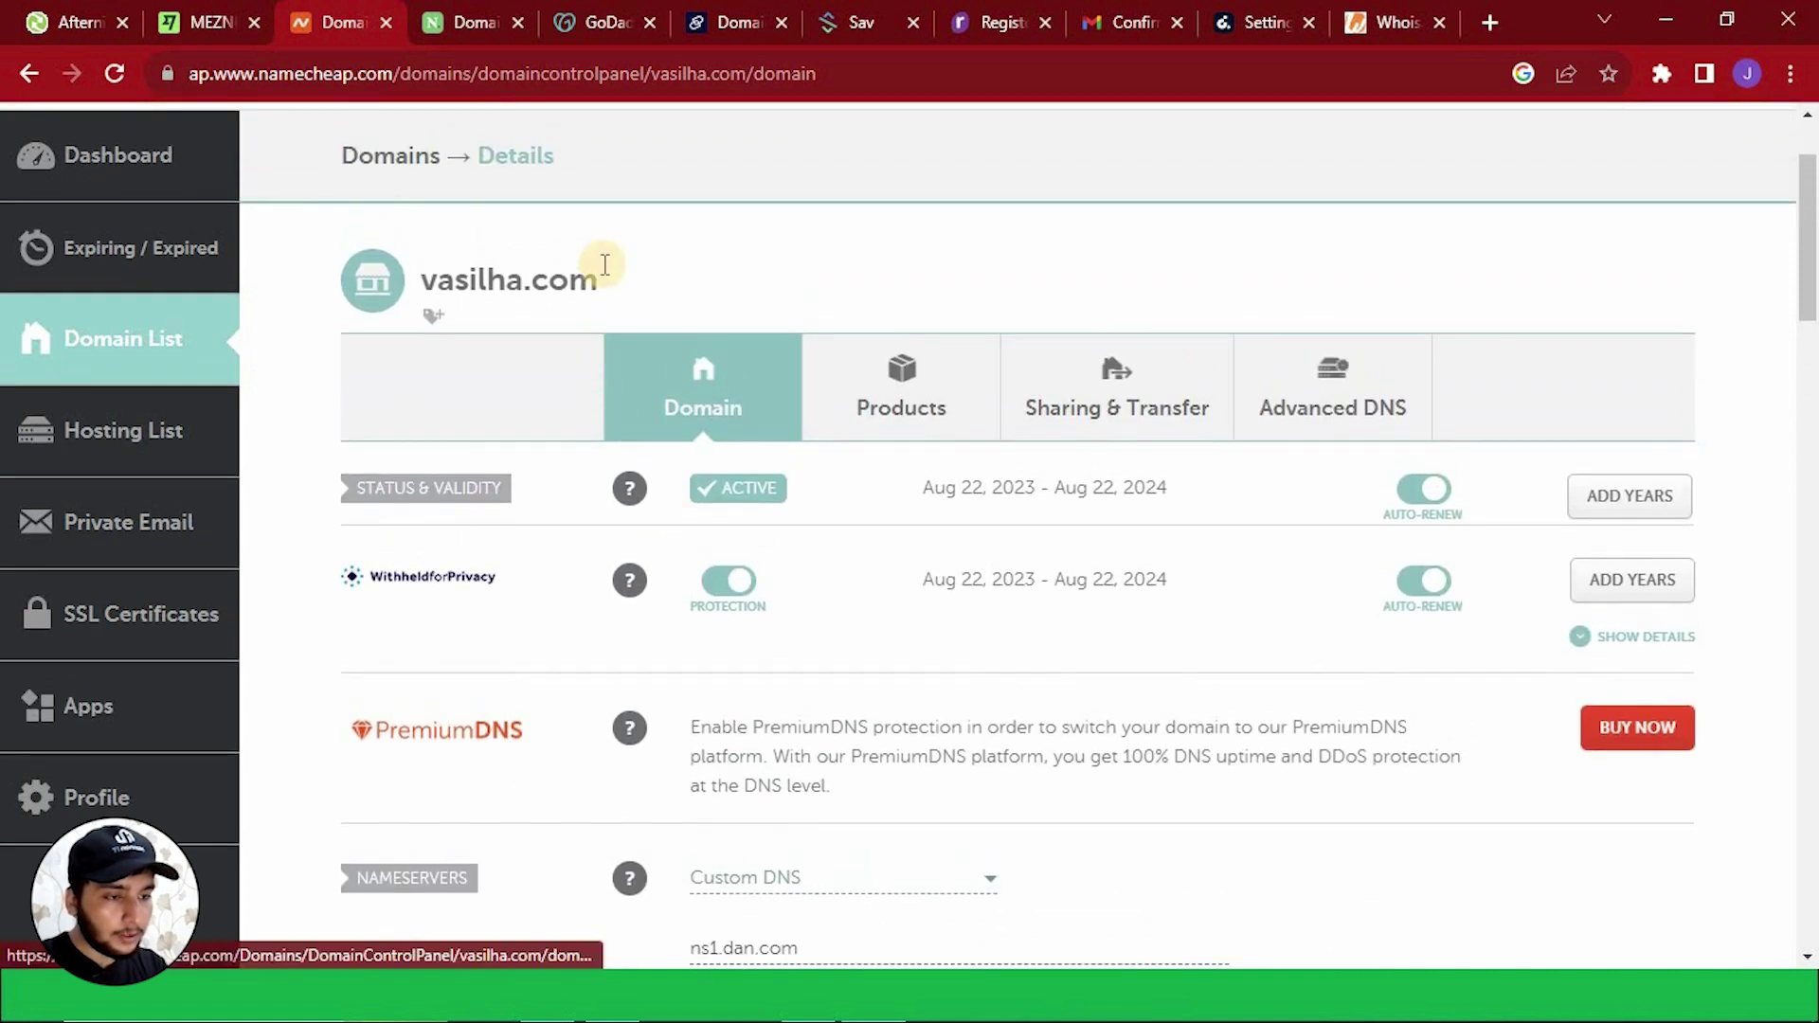
double_click(426, 280)
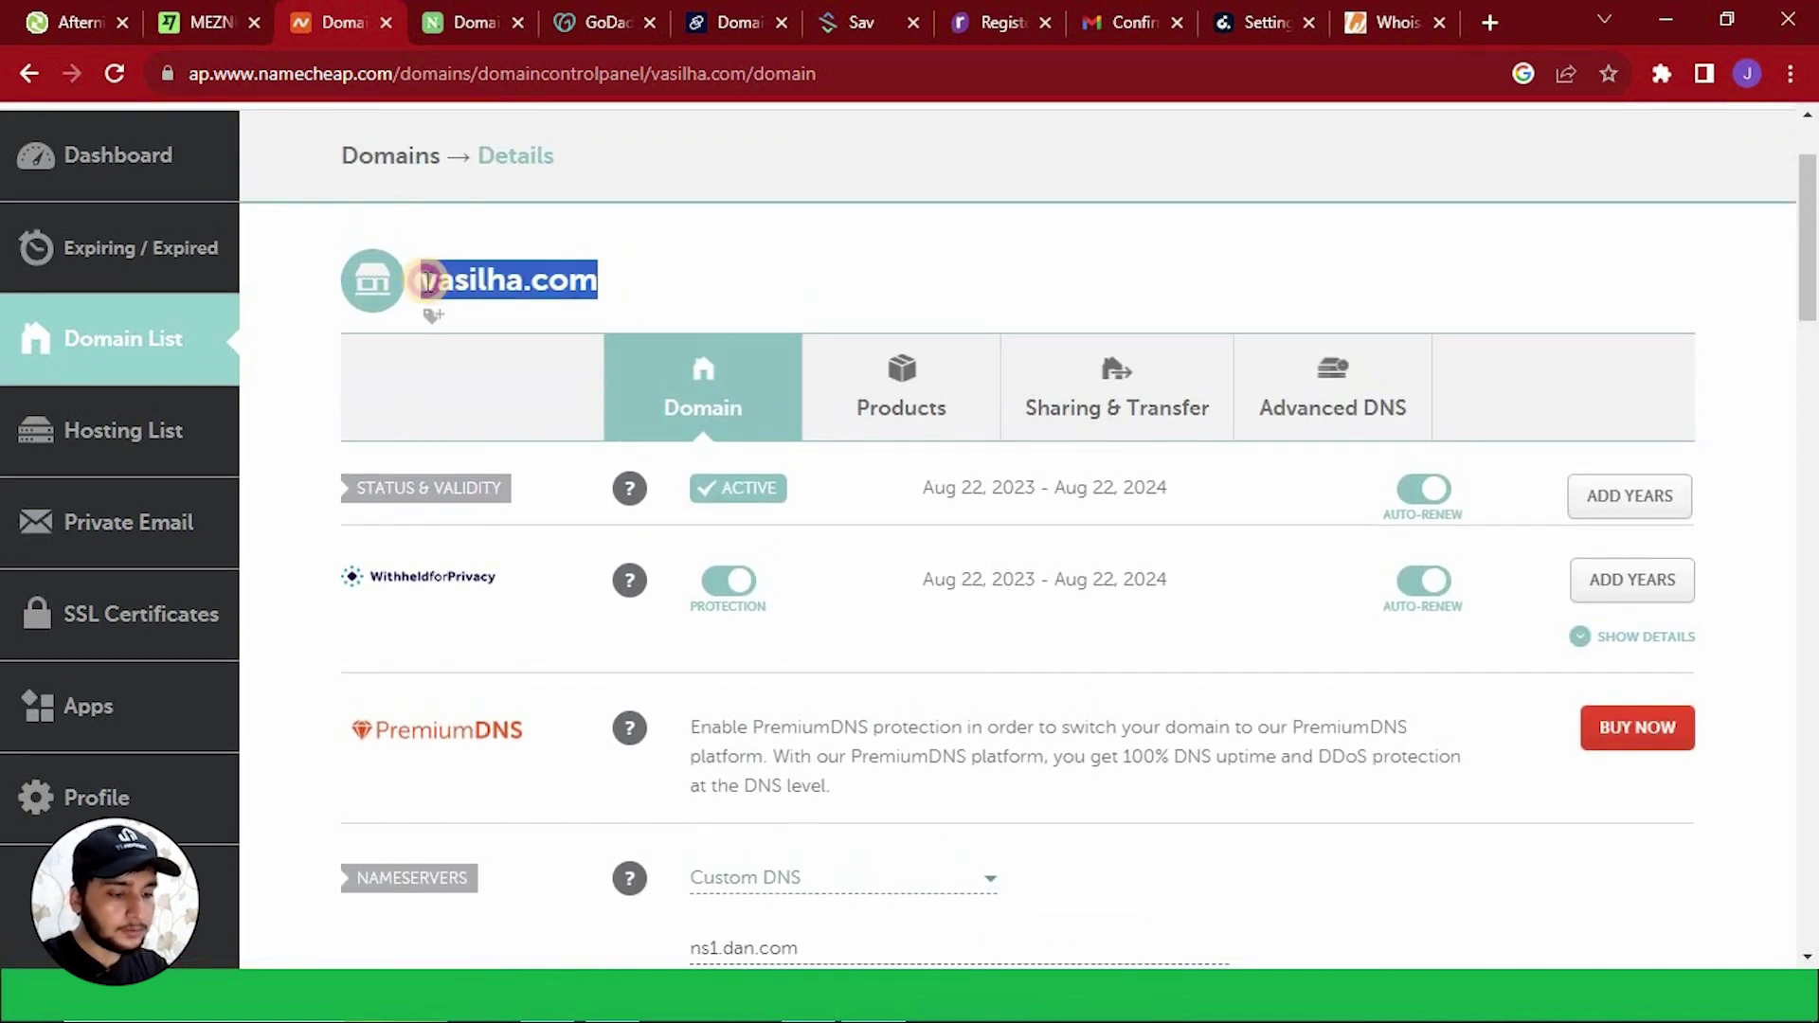
Run a Whois lookup for vasilha.com and check its name servers include ns1.dan.com and ns2.dan.com.
click(1373, 21)
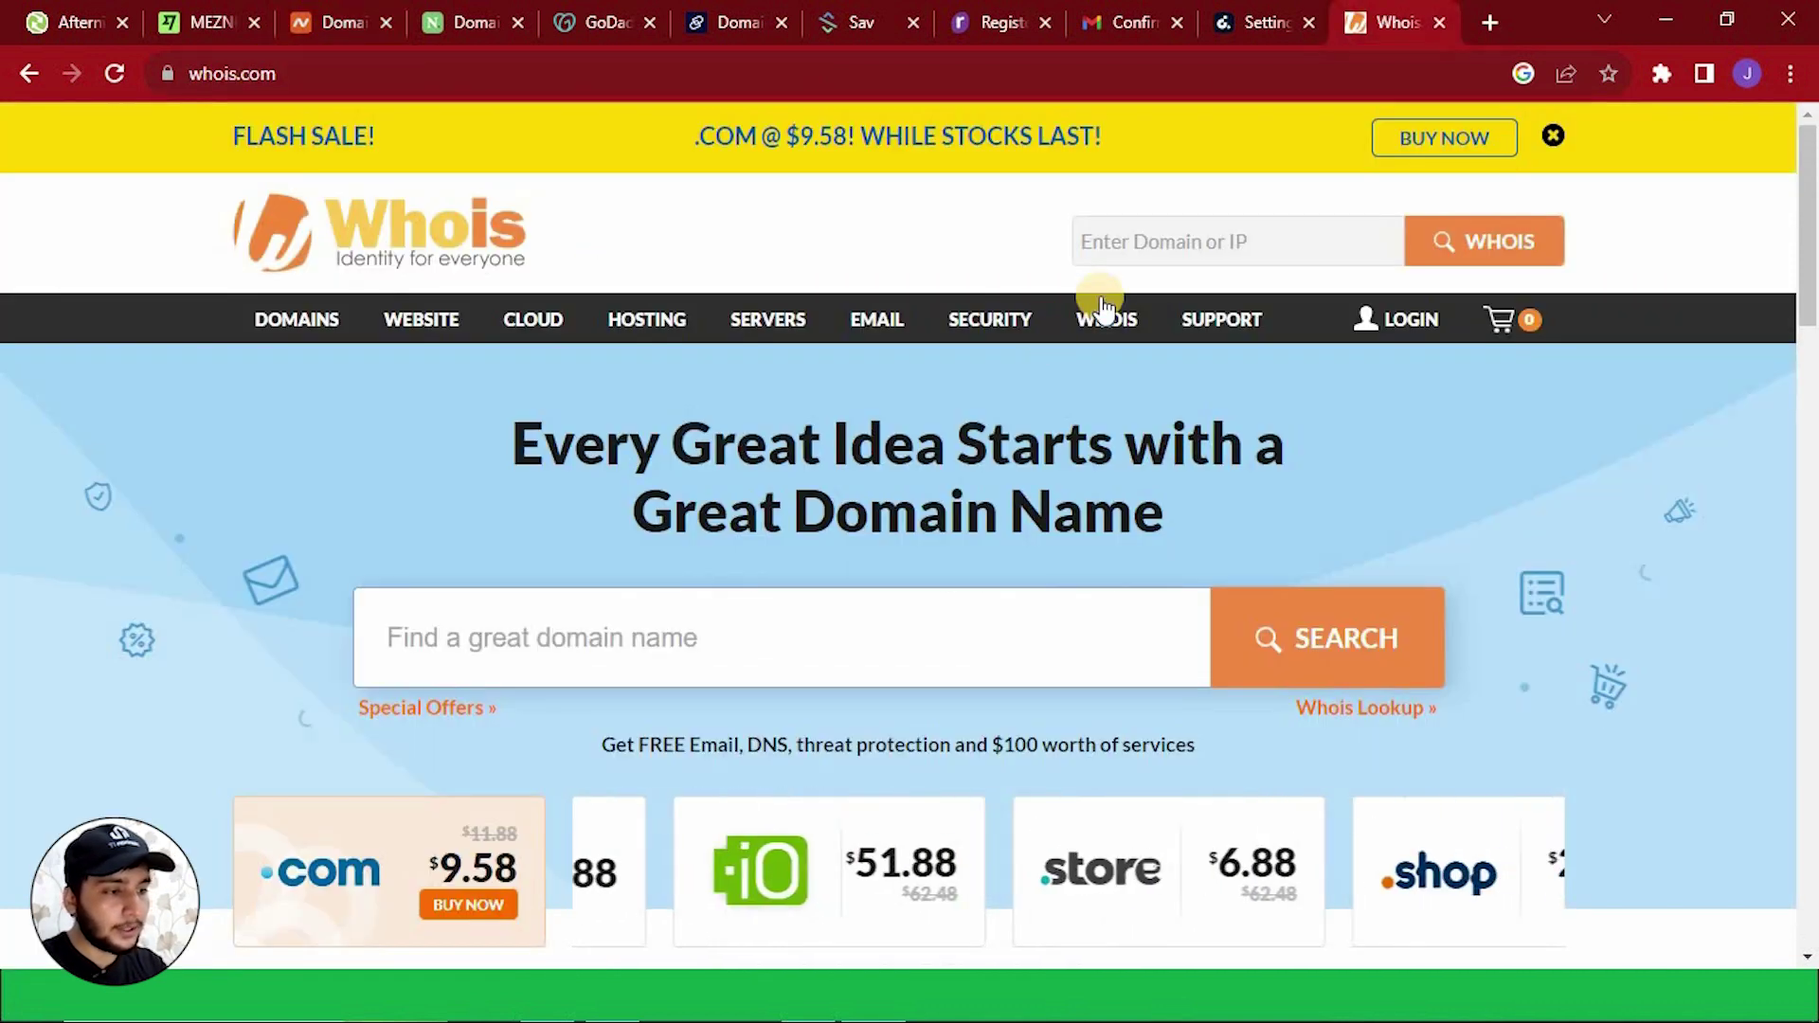
click(1127, 254)
key(ctrl+v)
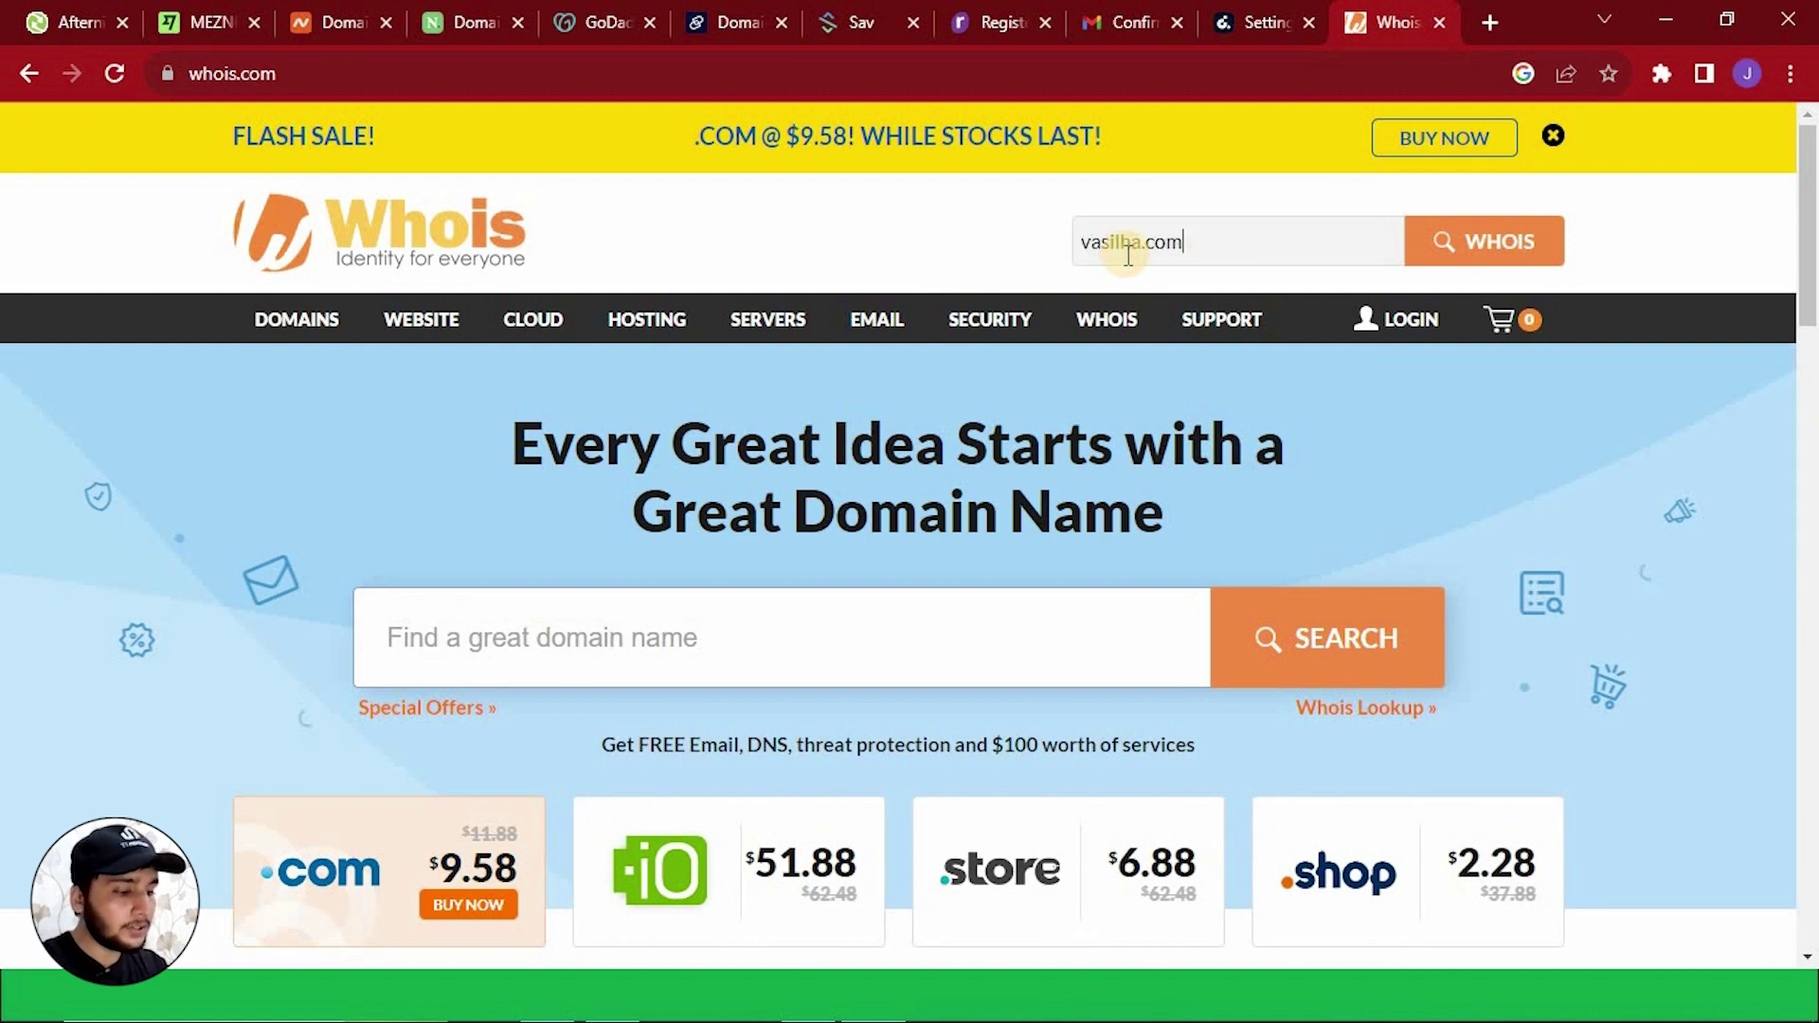
key(Return)
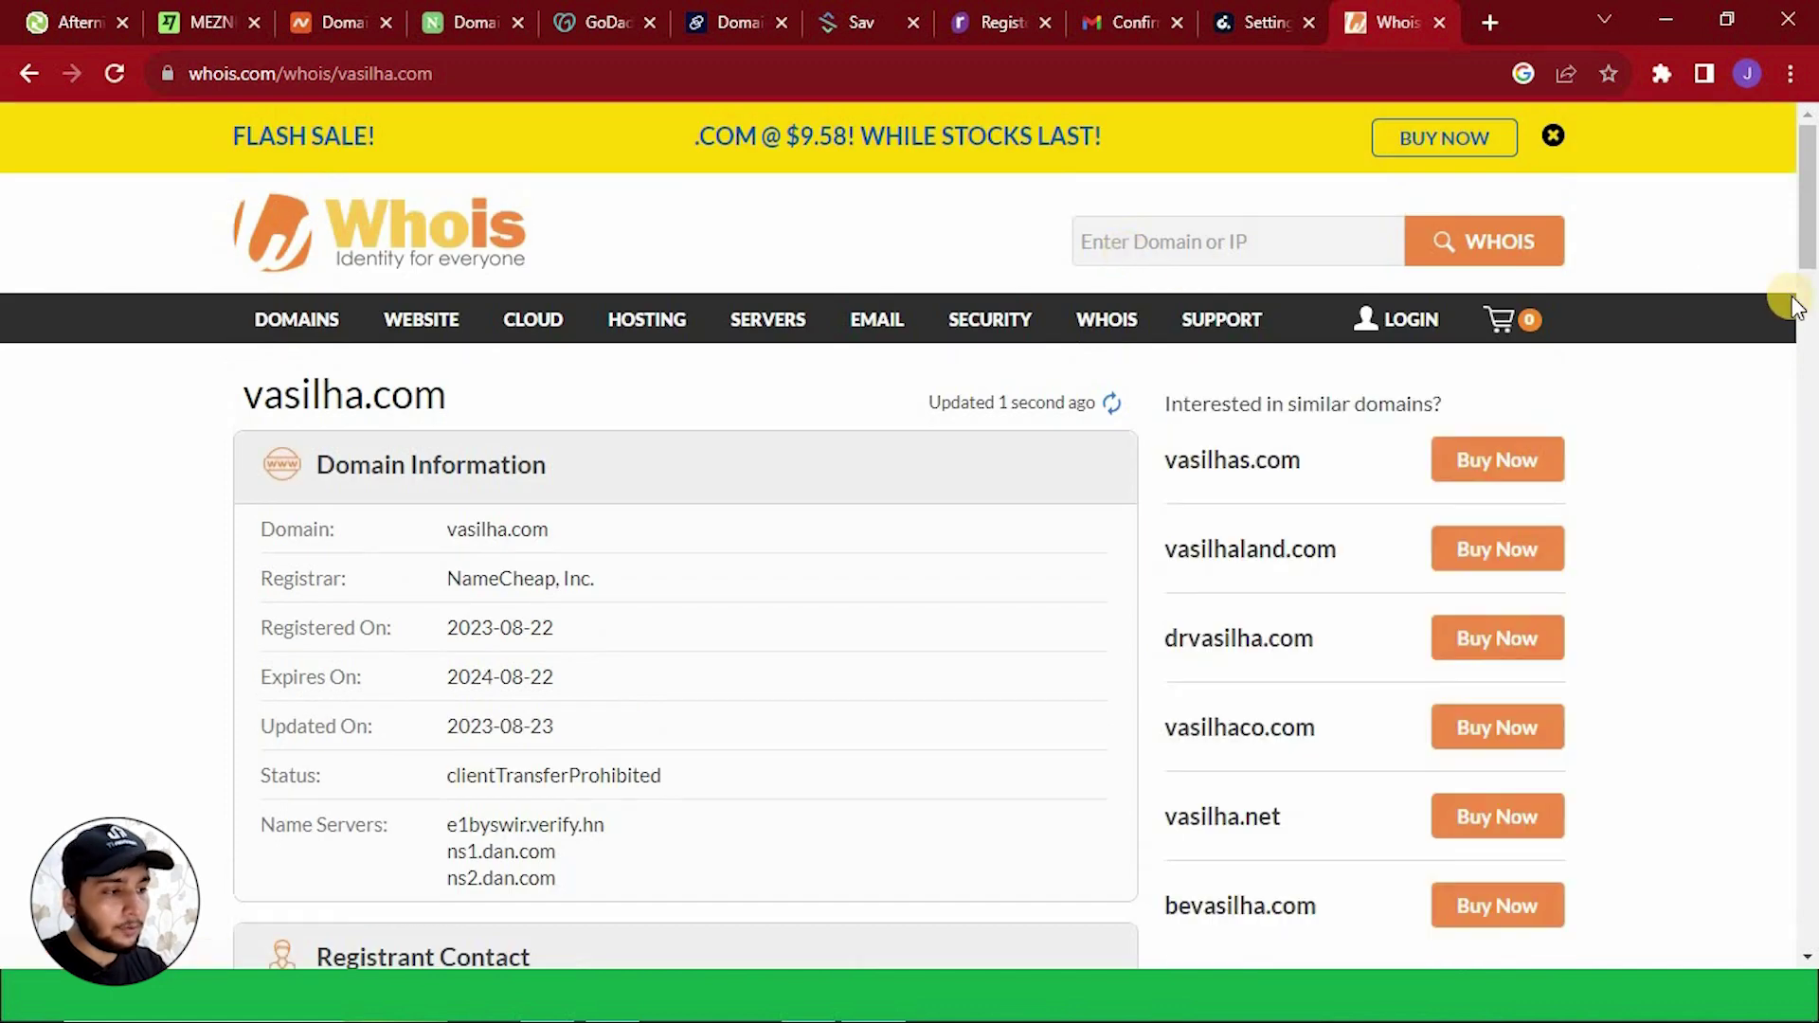
scroll(1811, 274, down, 1)
scroll(1812, 274, down, 3)
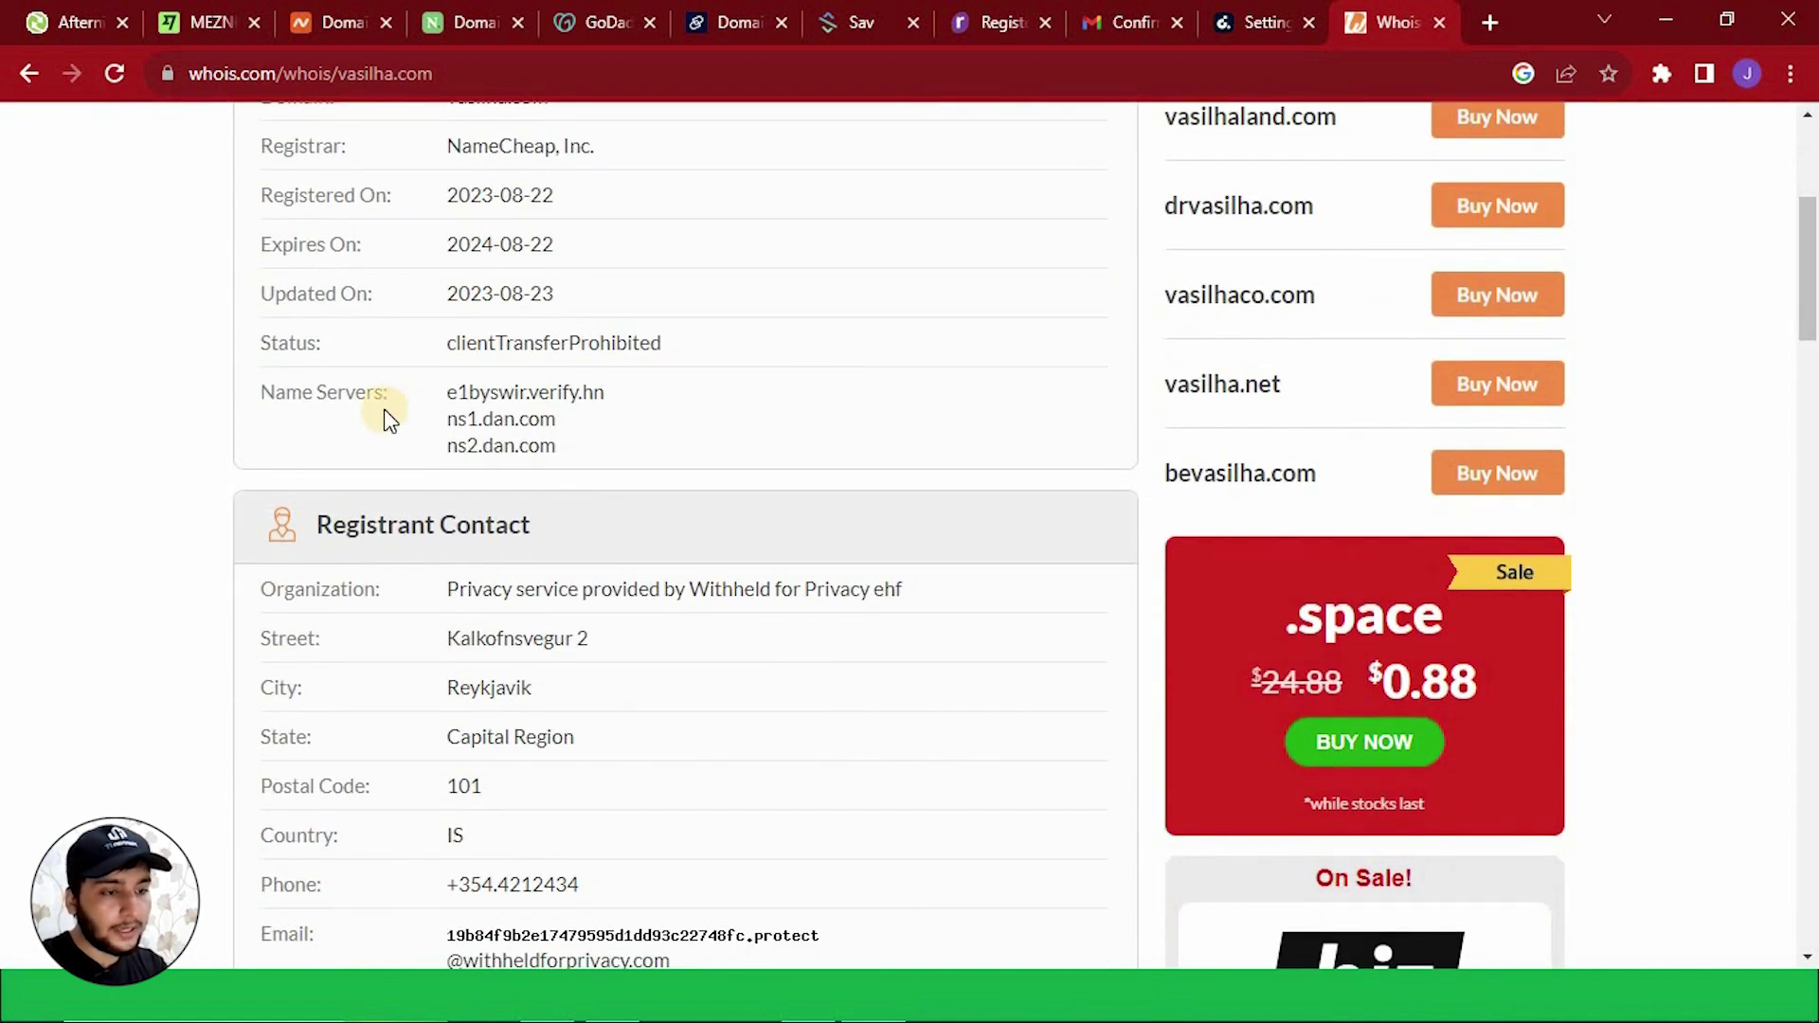
drag(452, 396, 589, 452)
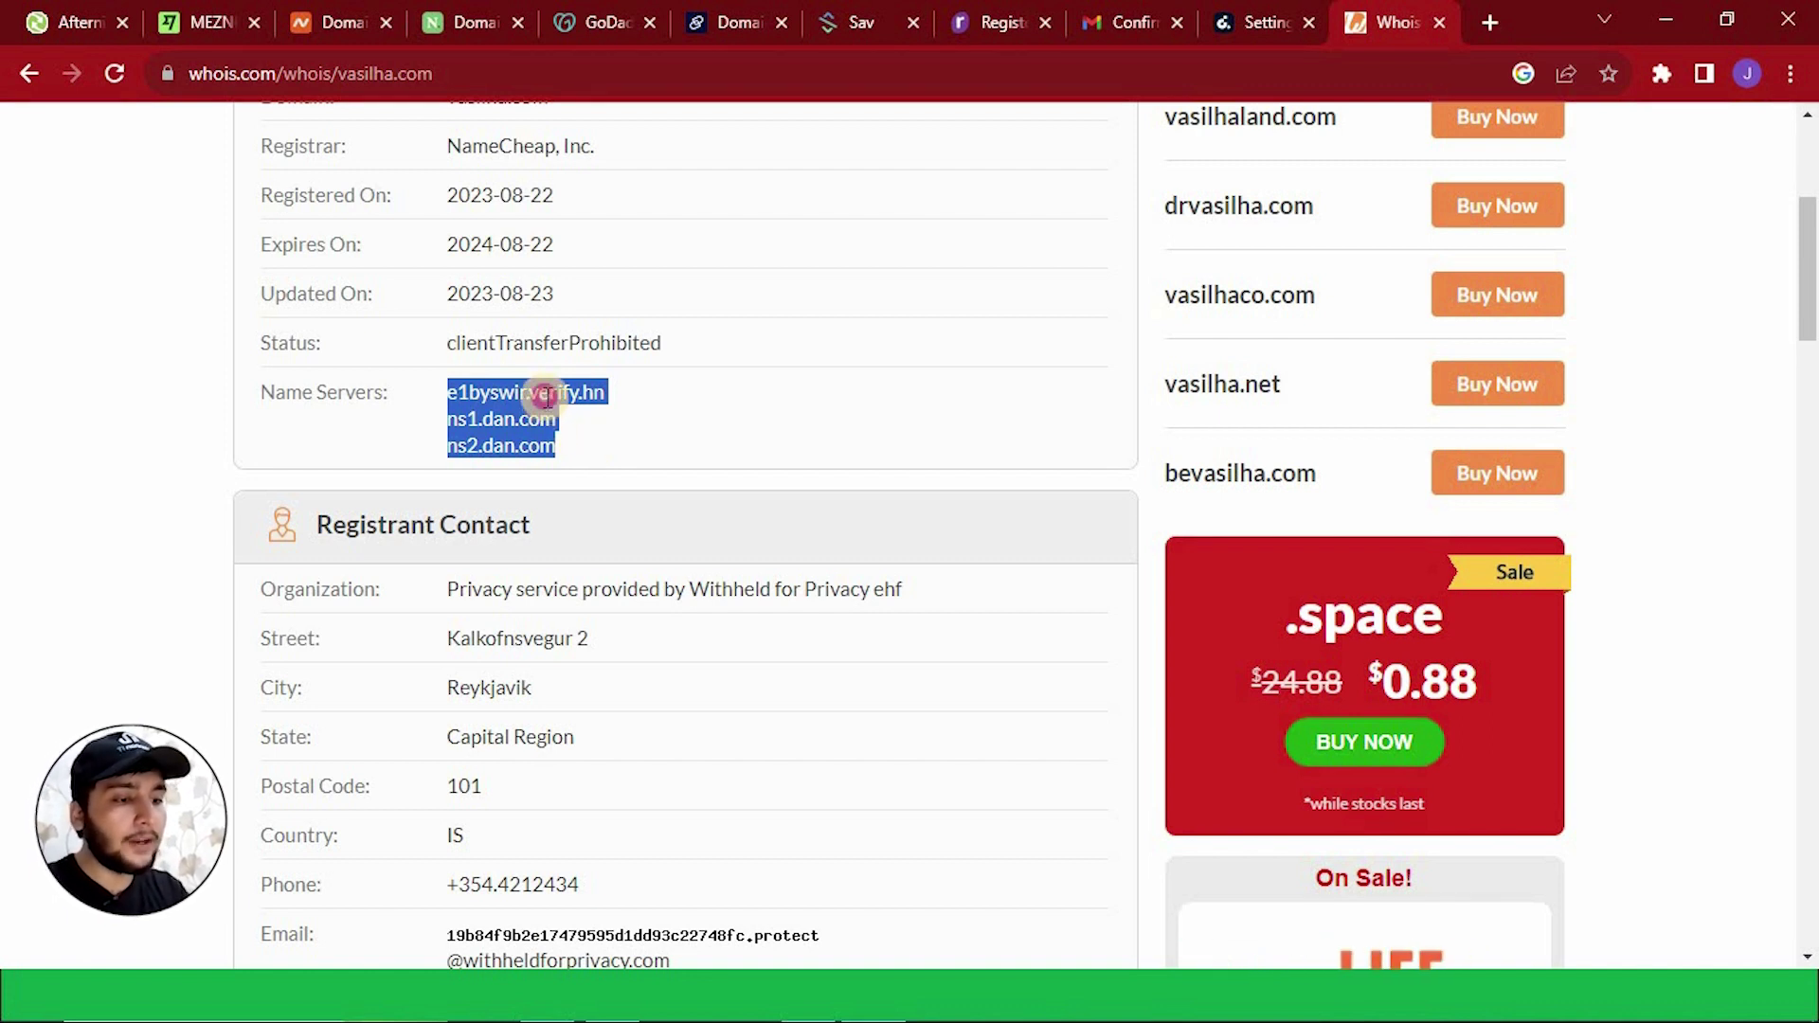
click(547, 396)
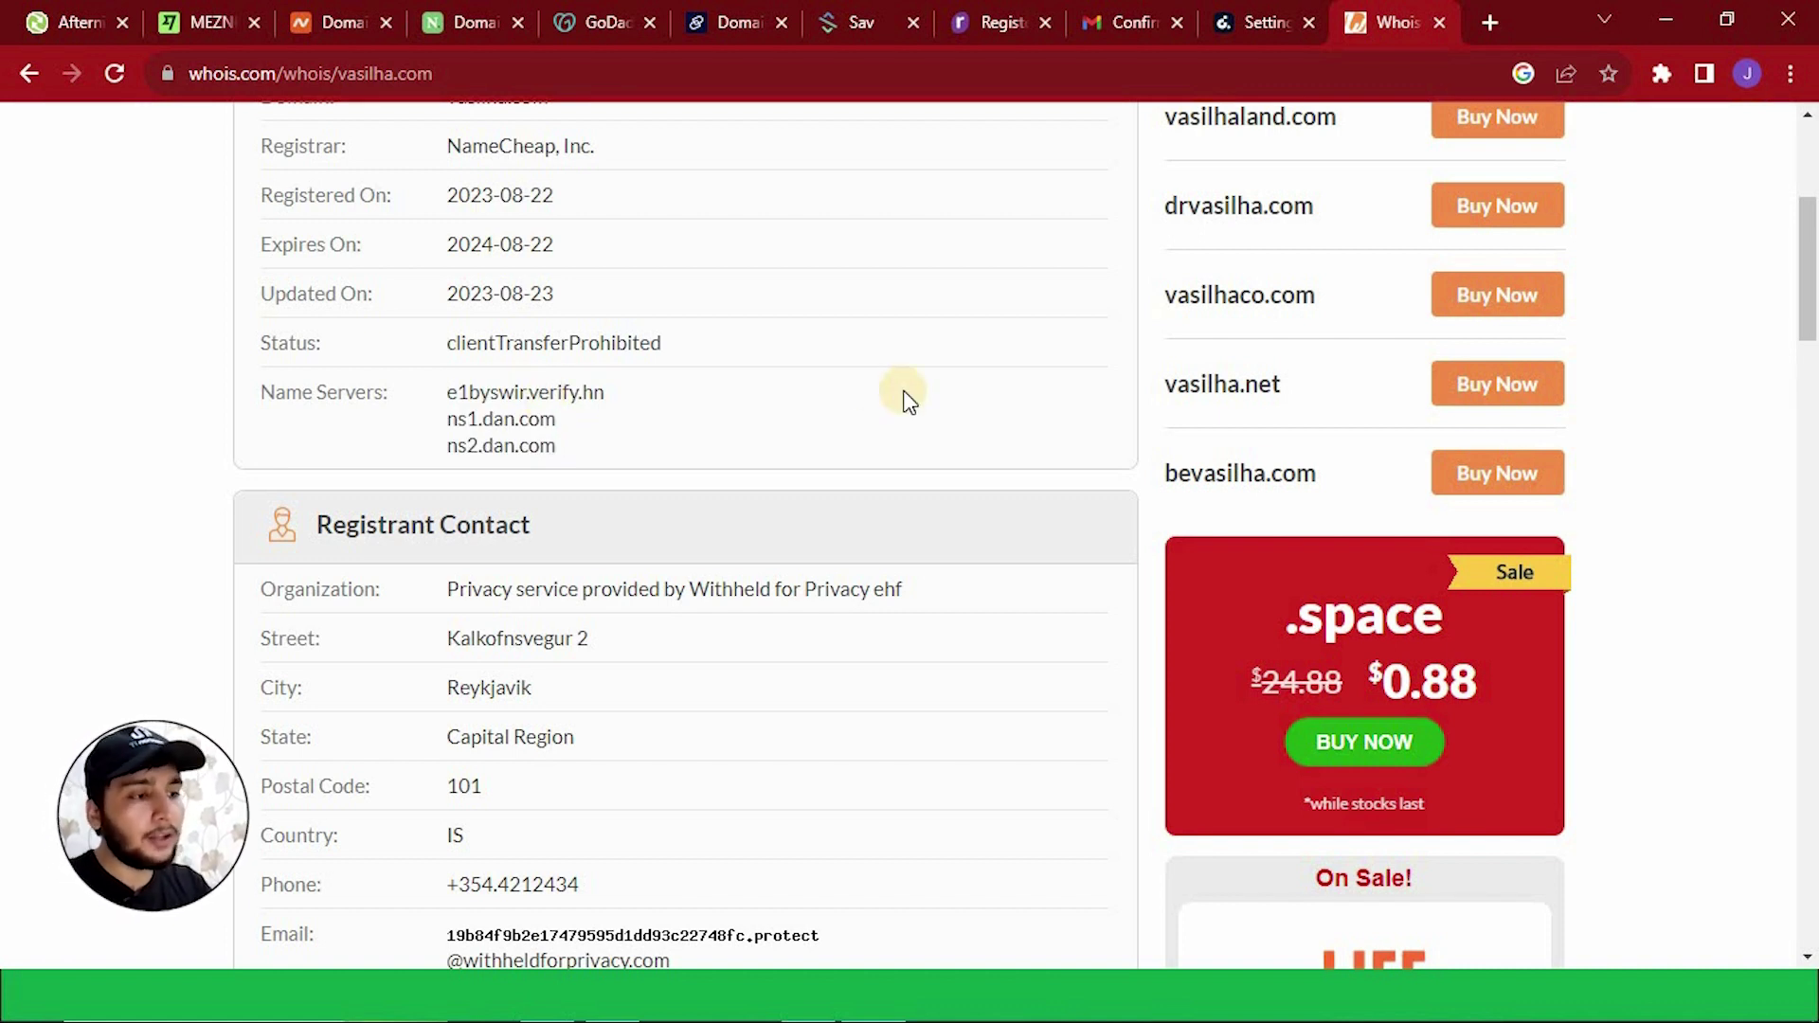
Import vasilha.com by hand through My domains > Domain importer > Add & edit domains.
click(1269, 14)
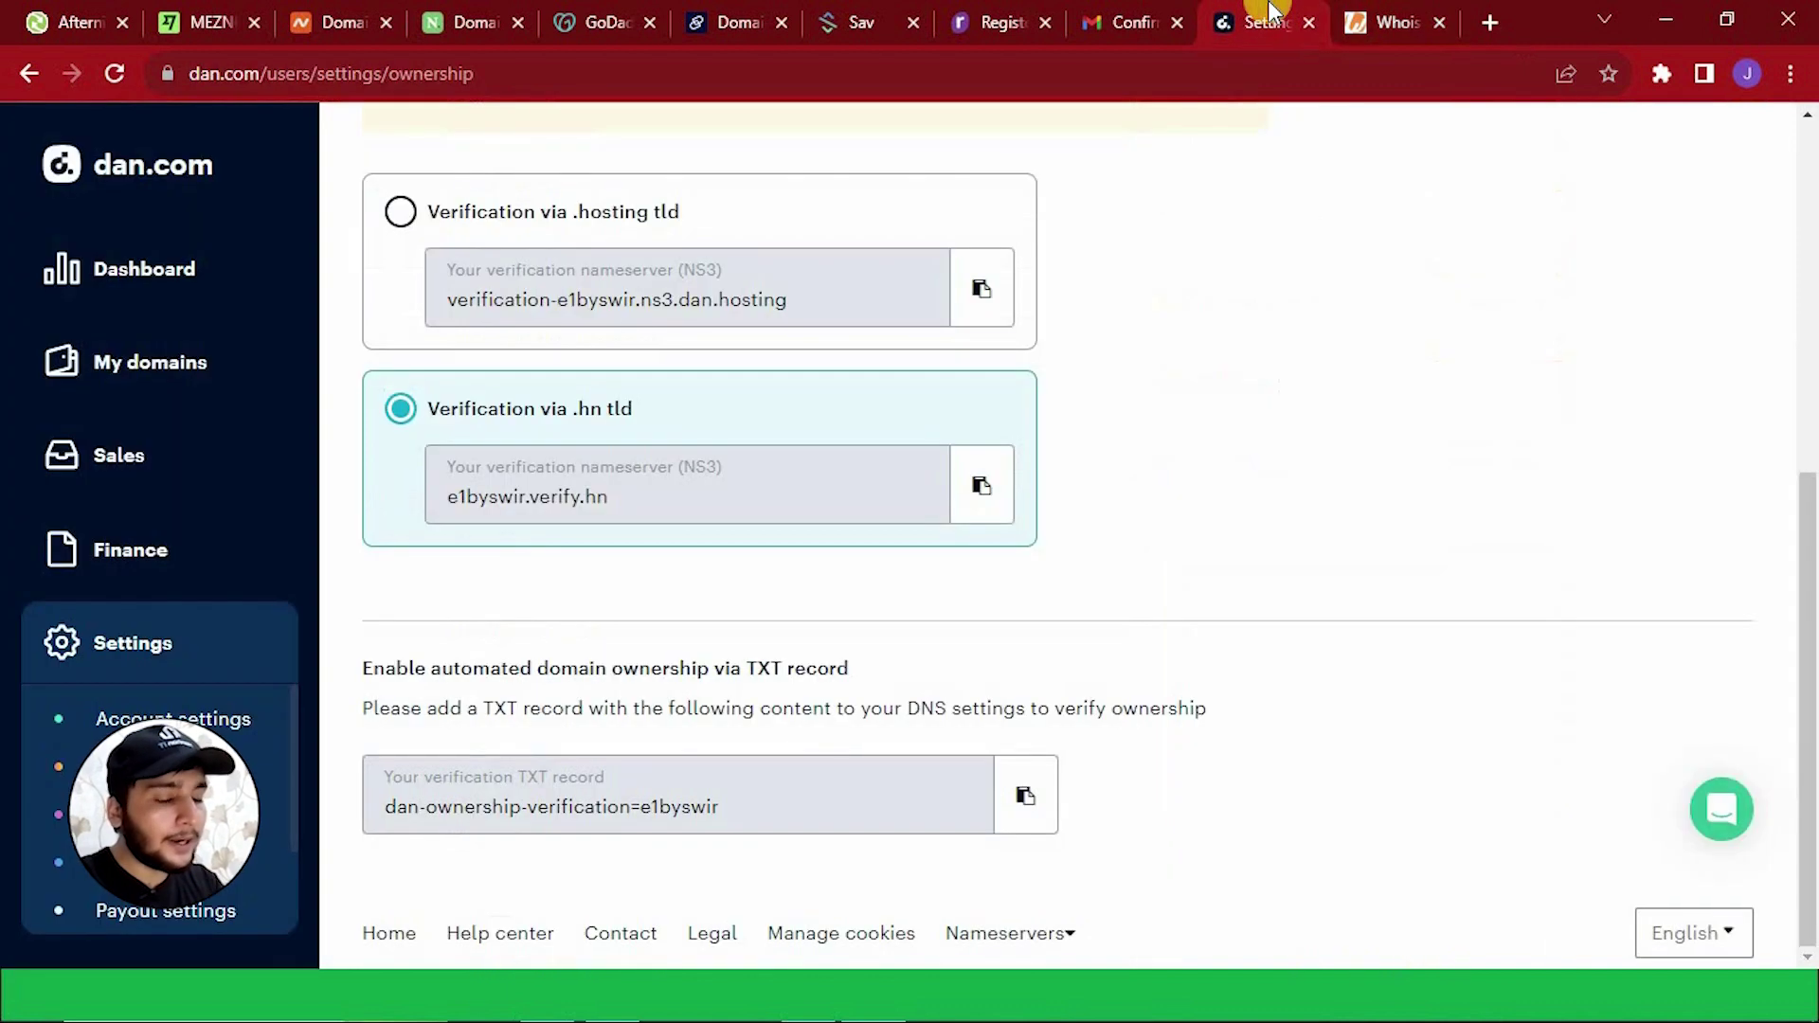
scroll(1089, 341, up, 5)
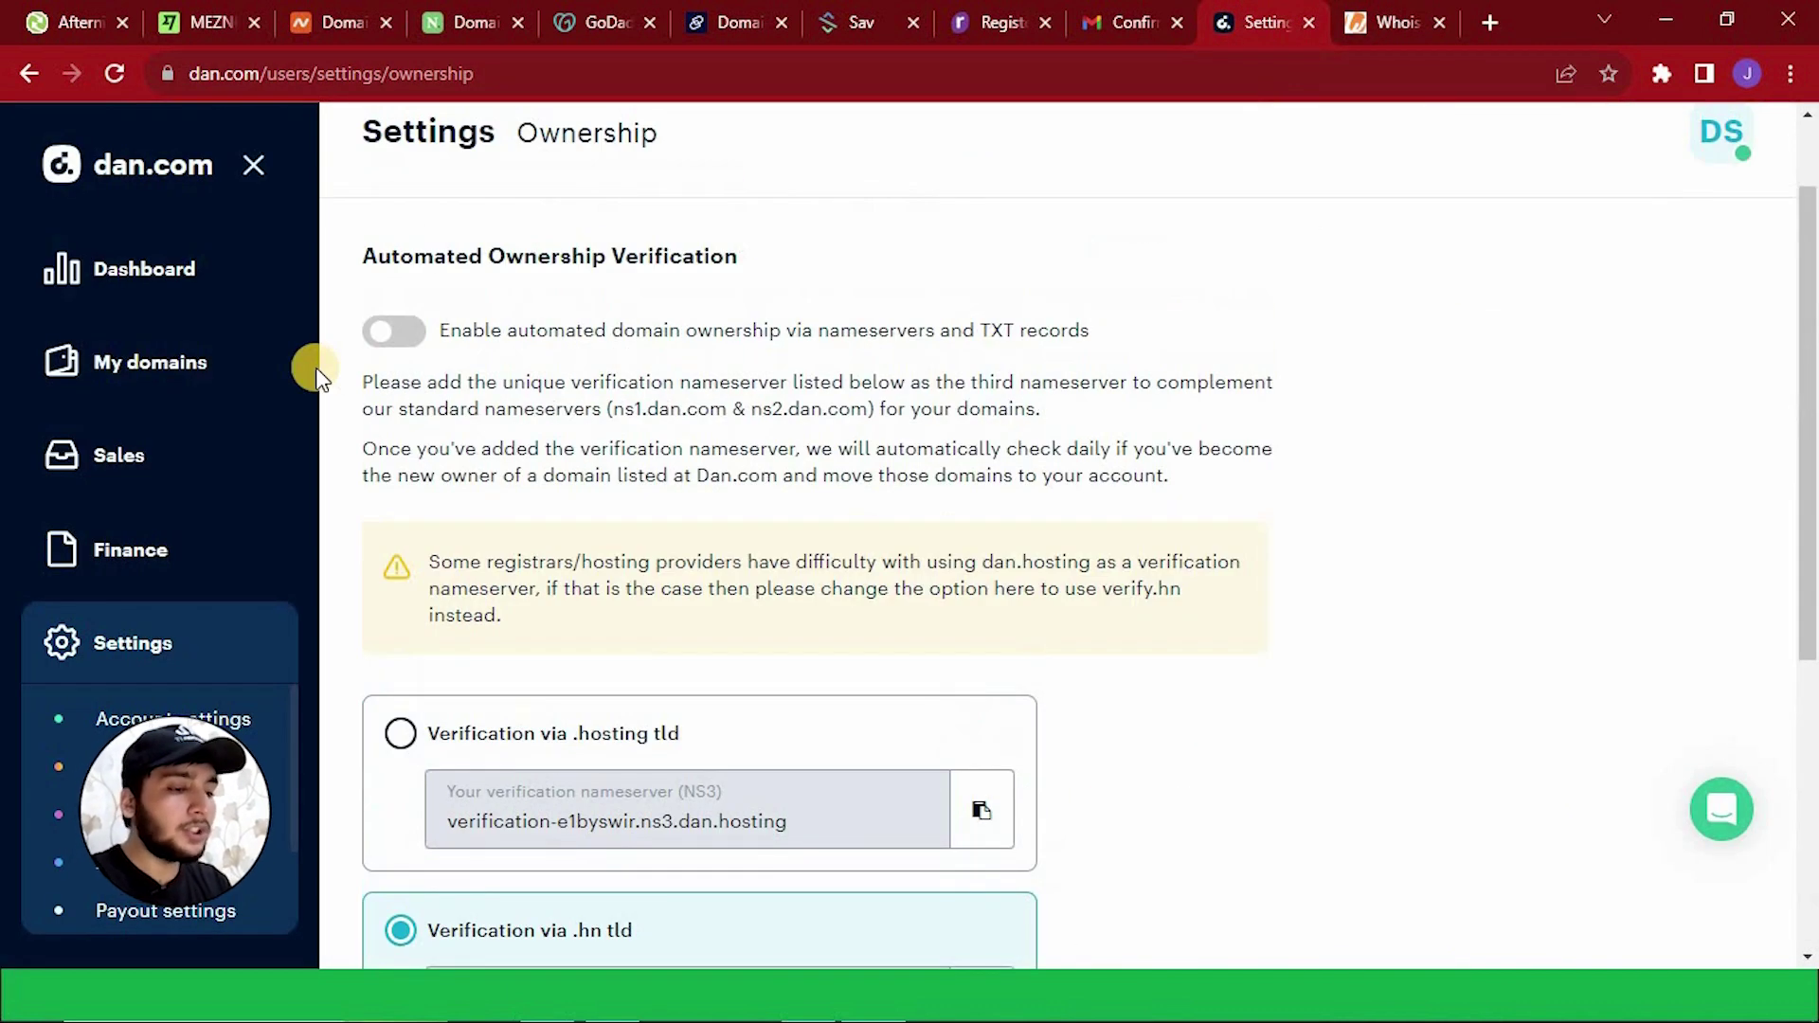
click(157, 362)
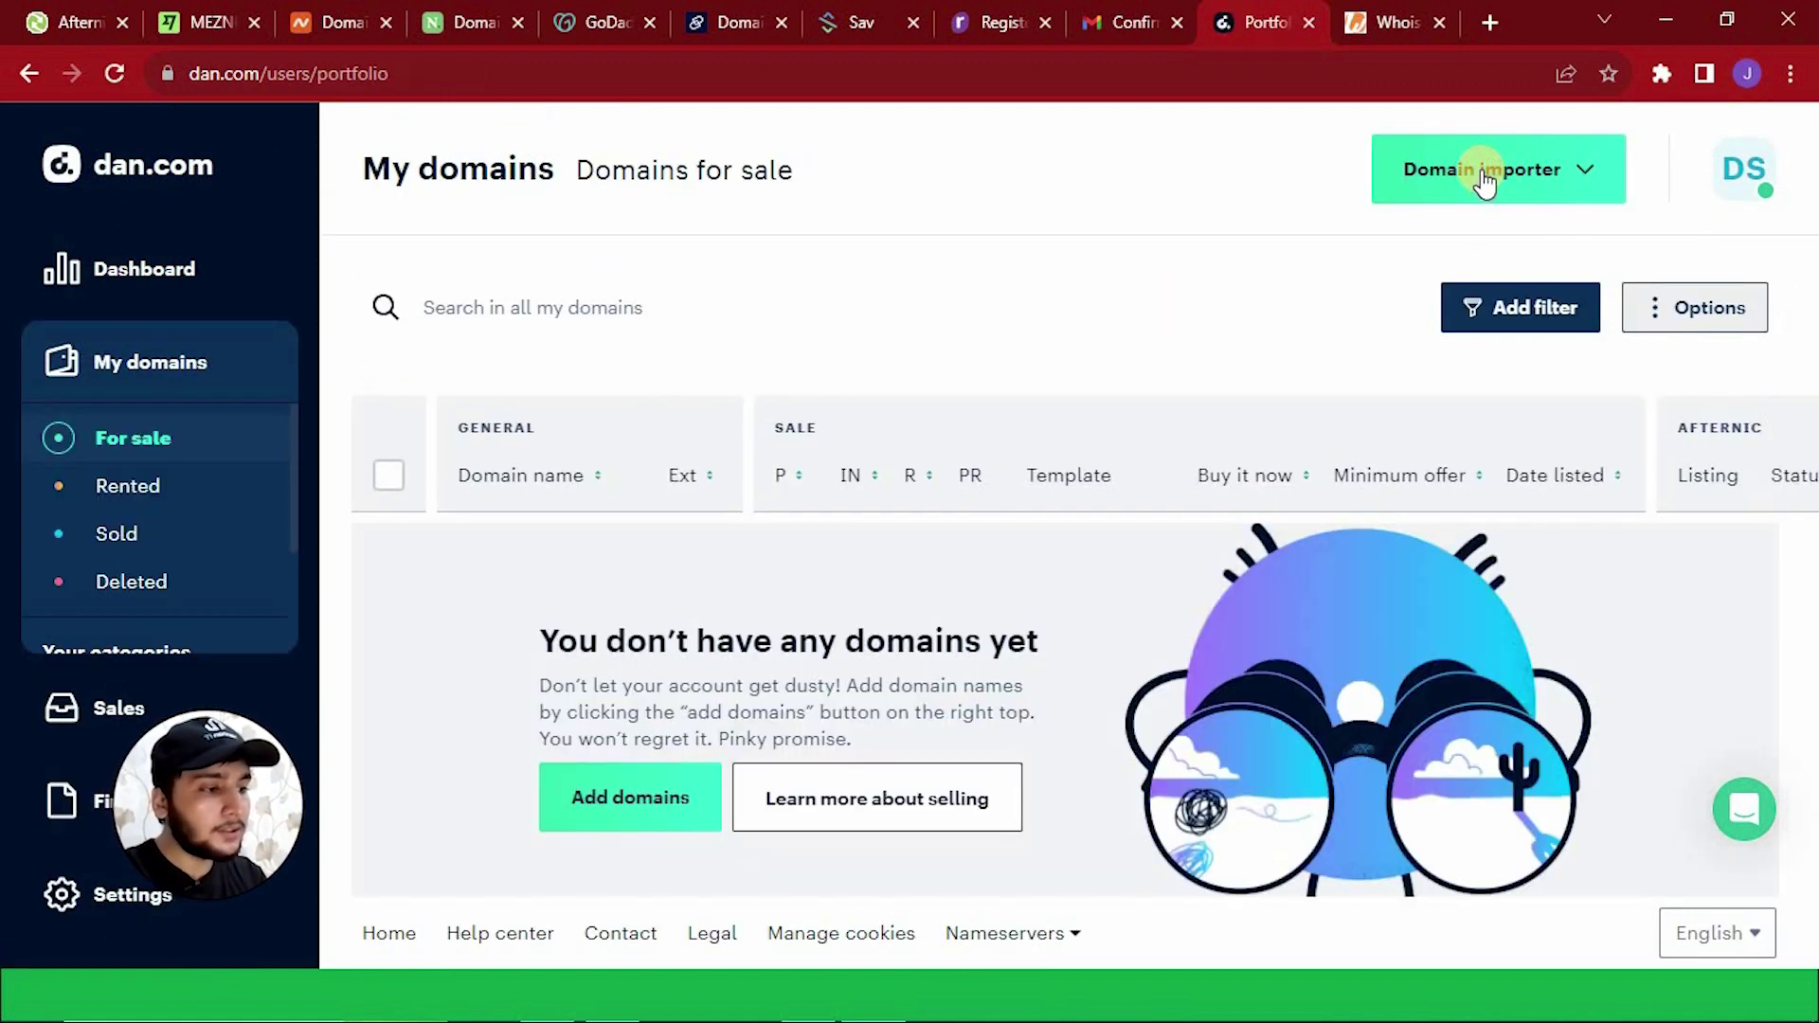
click(1484, 180)
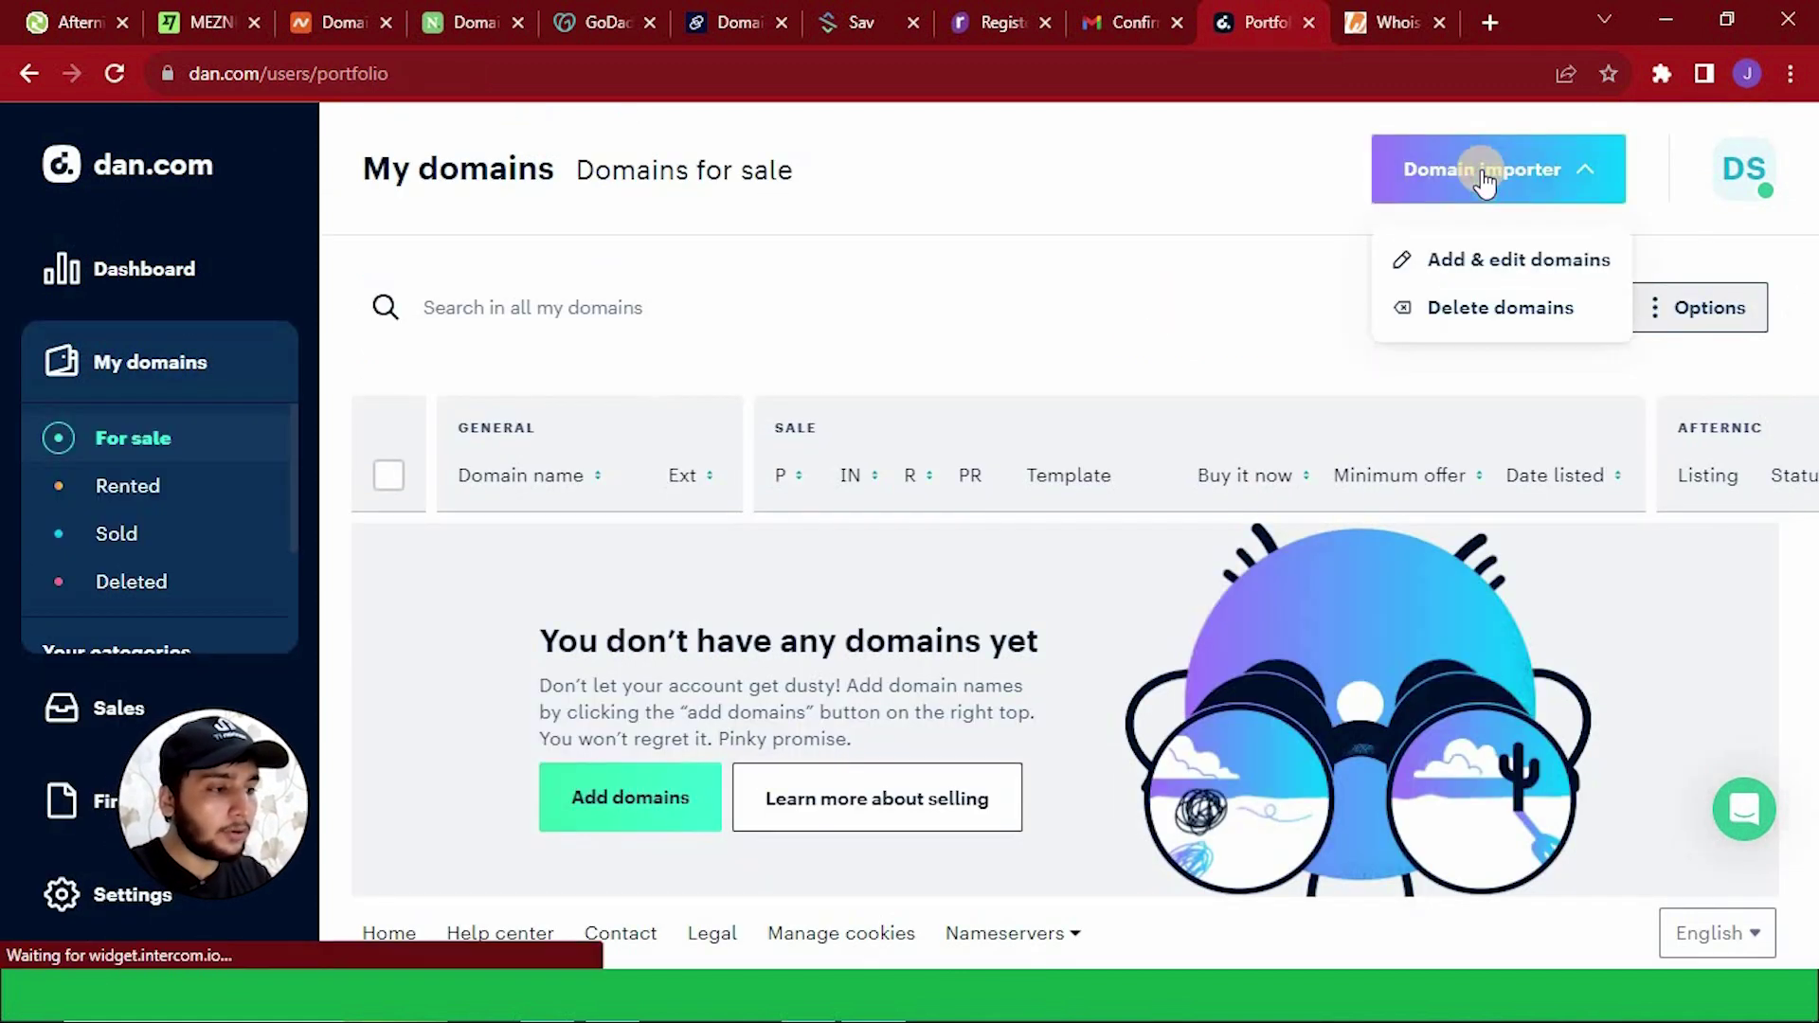
click(1493, 263)
click(573, 417)
key(ctrl+v)
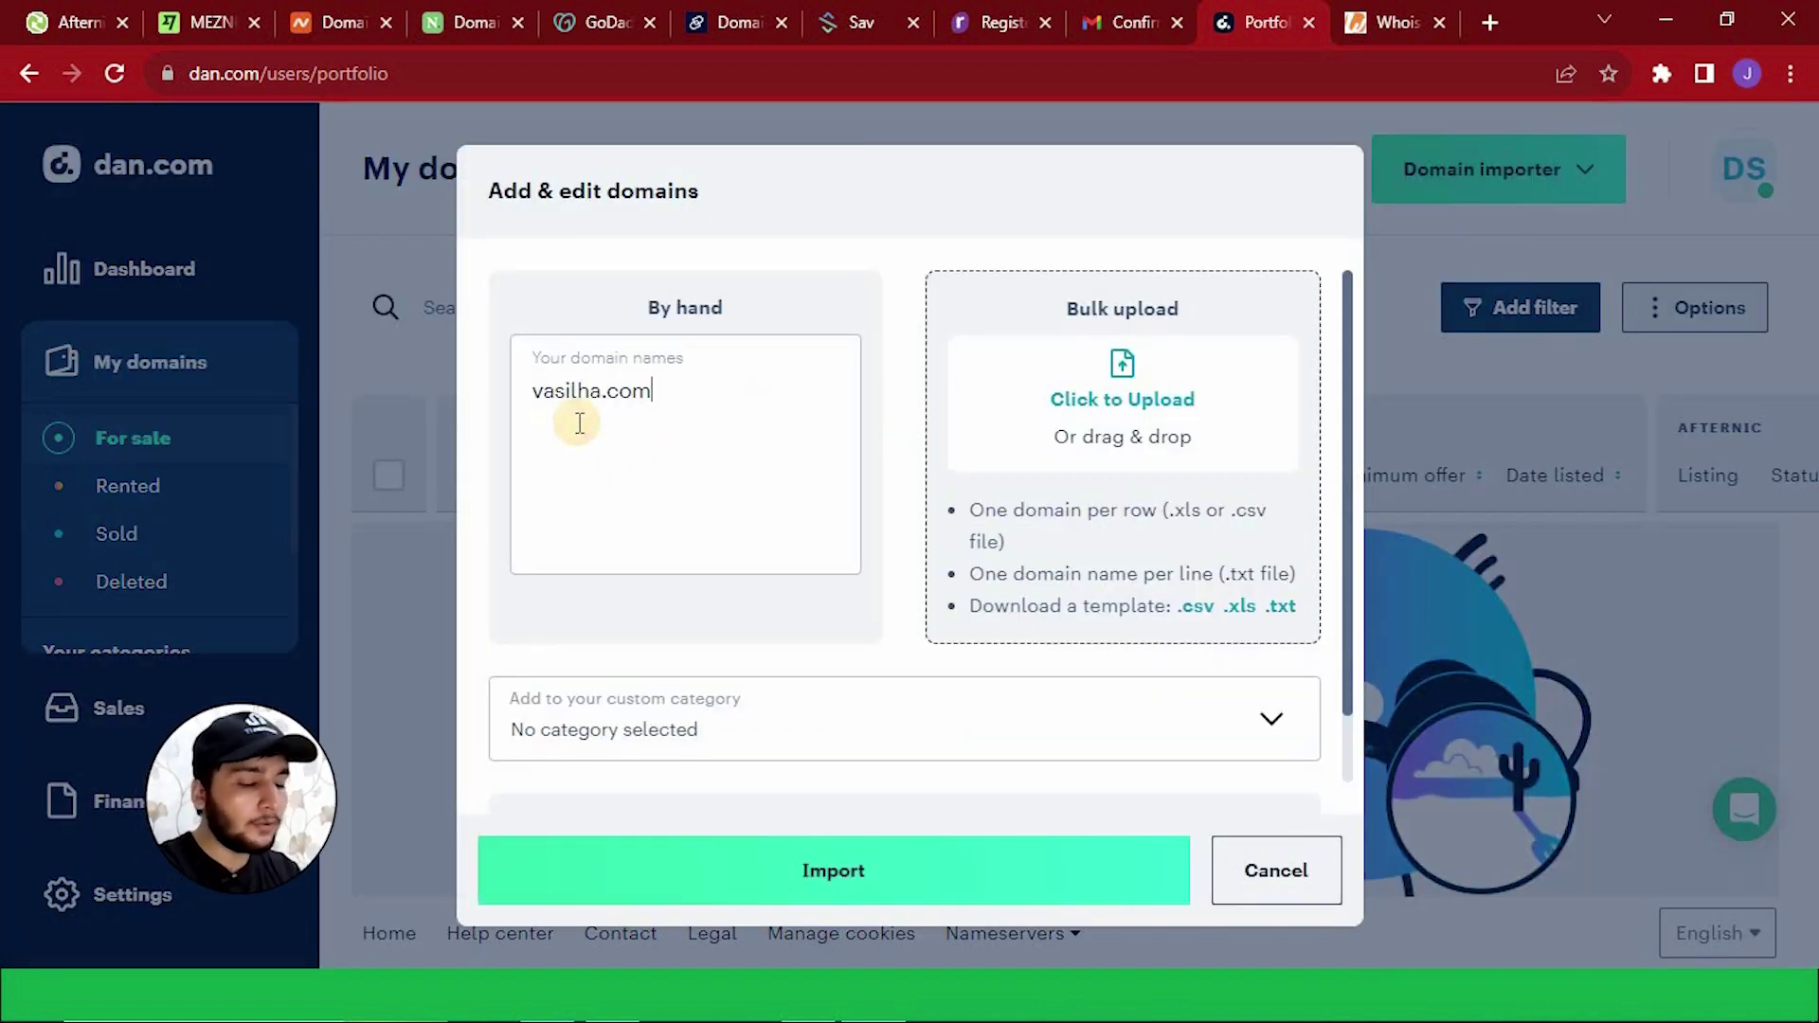
click(951, 871)
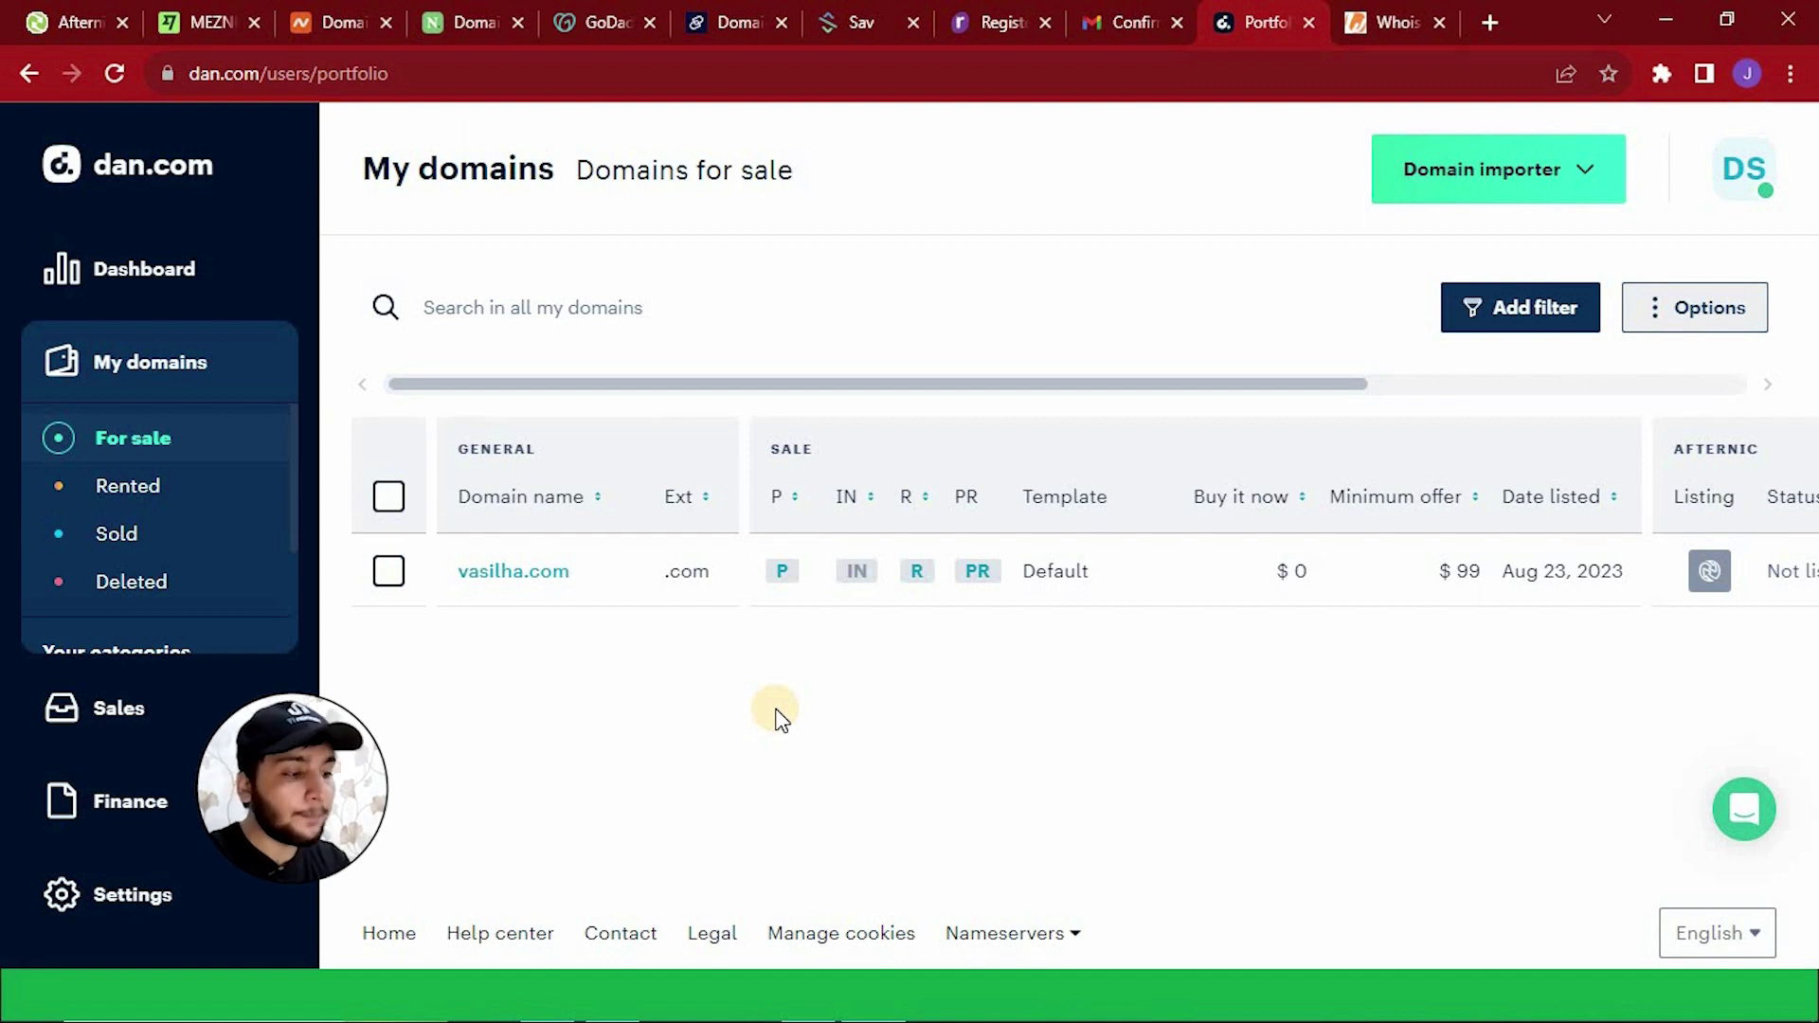
scroll(1296, 712, right, 3)
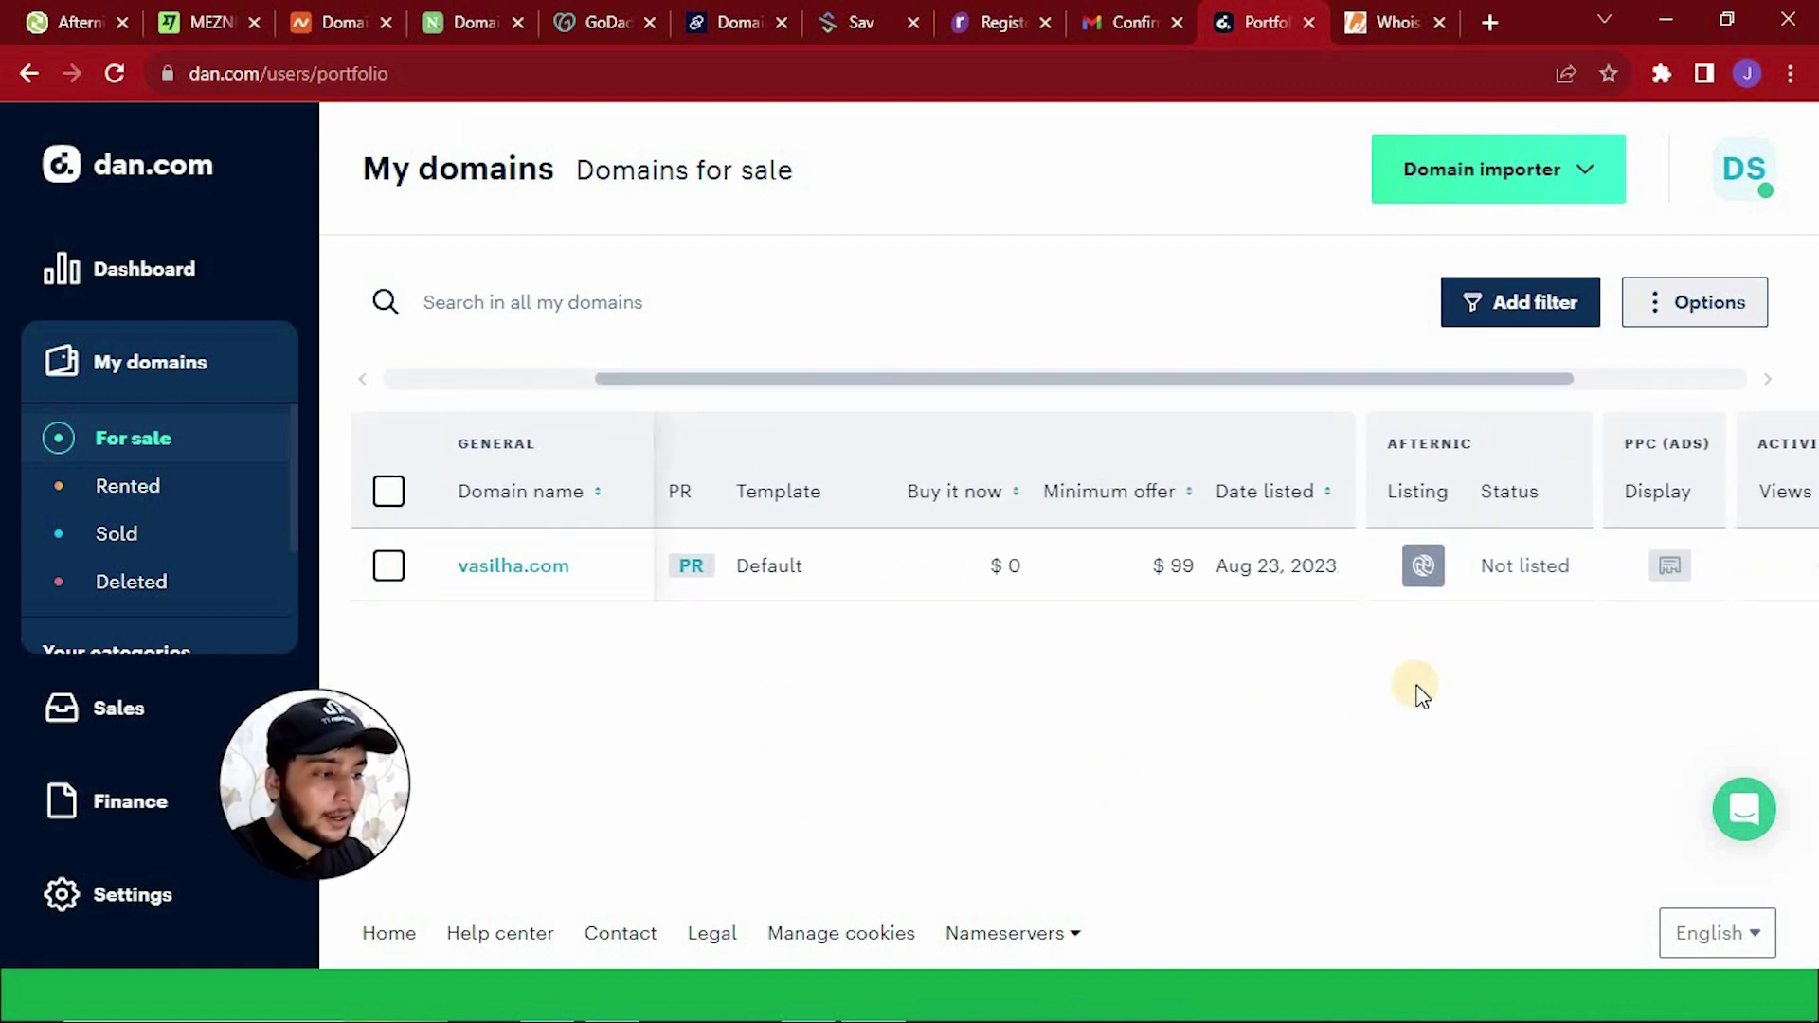
scroll(1417, 687, right, 3)
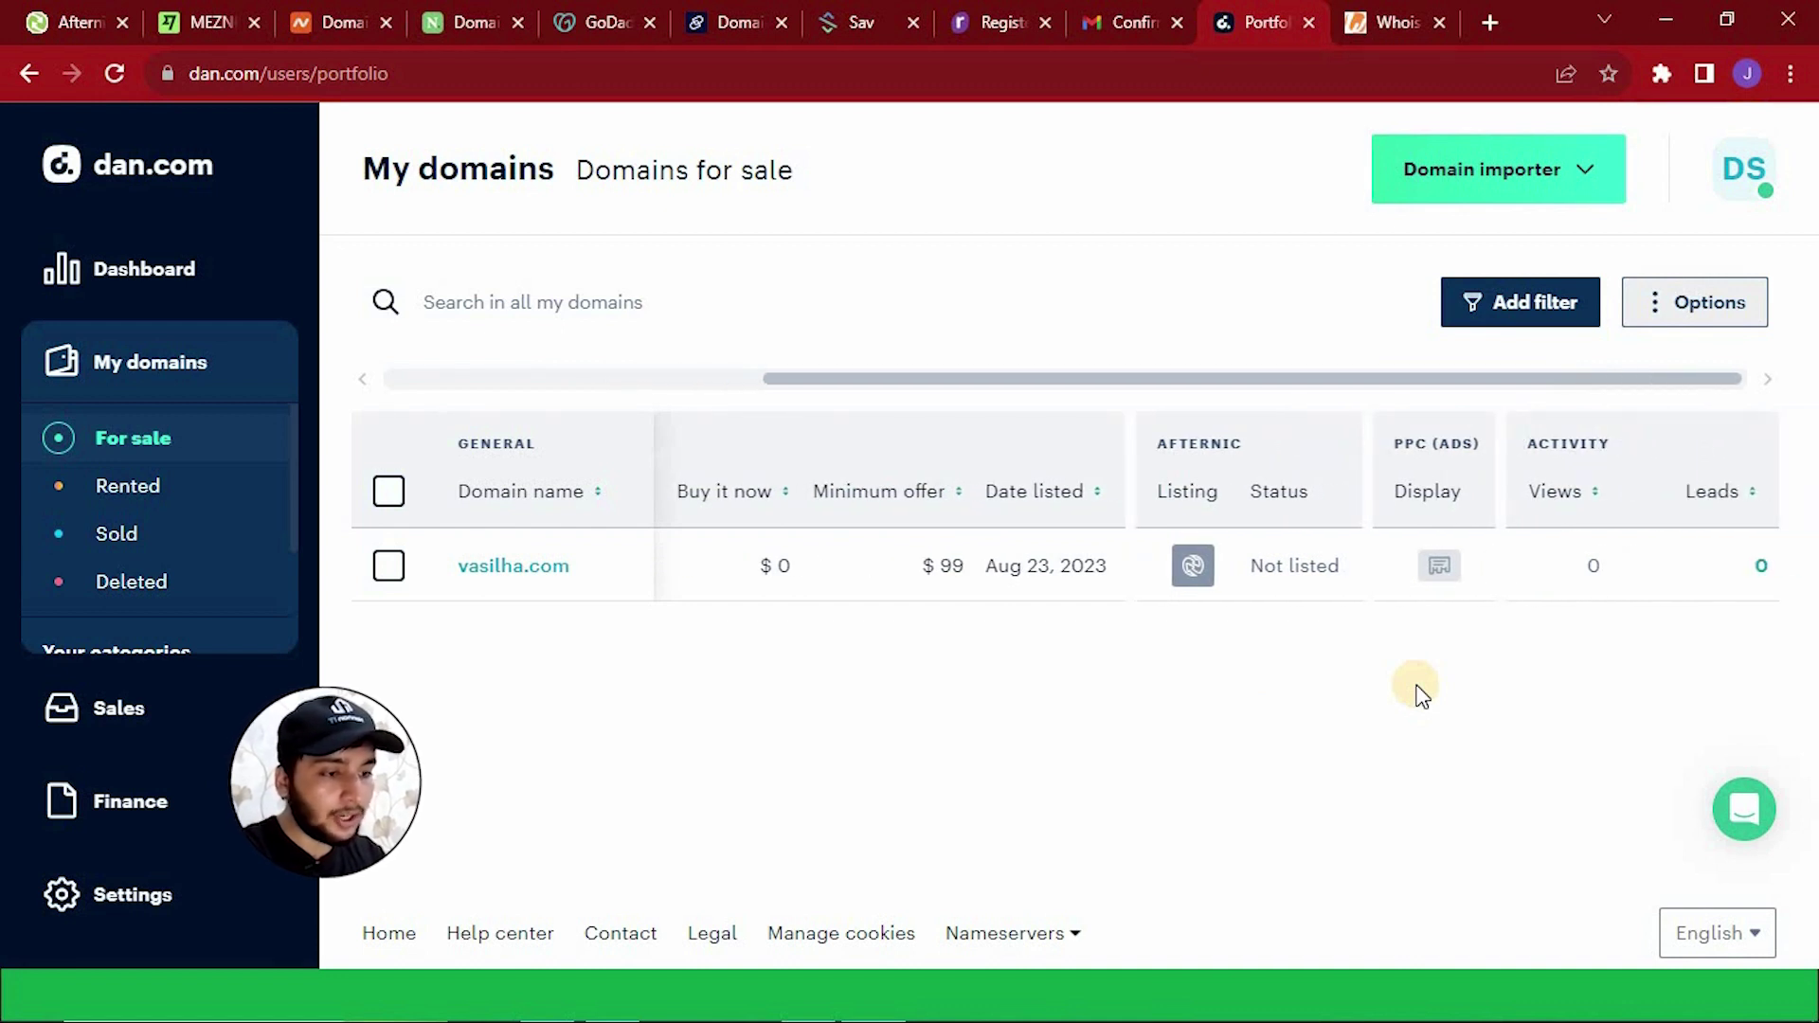
scroll(985, 719, left, 6)
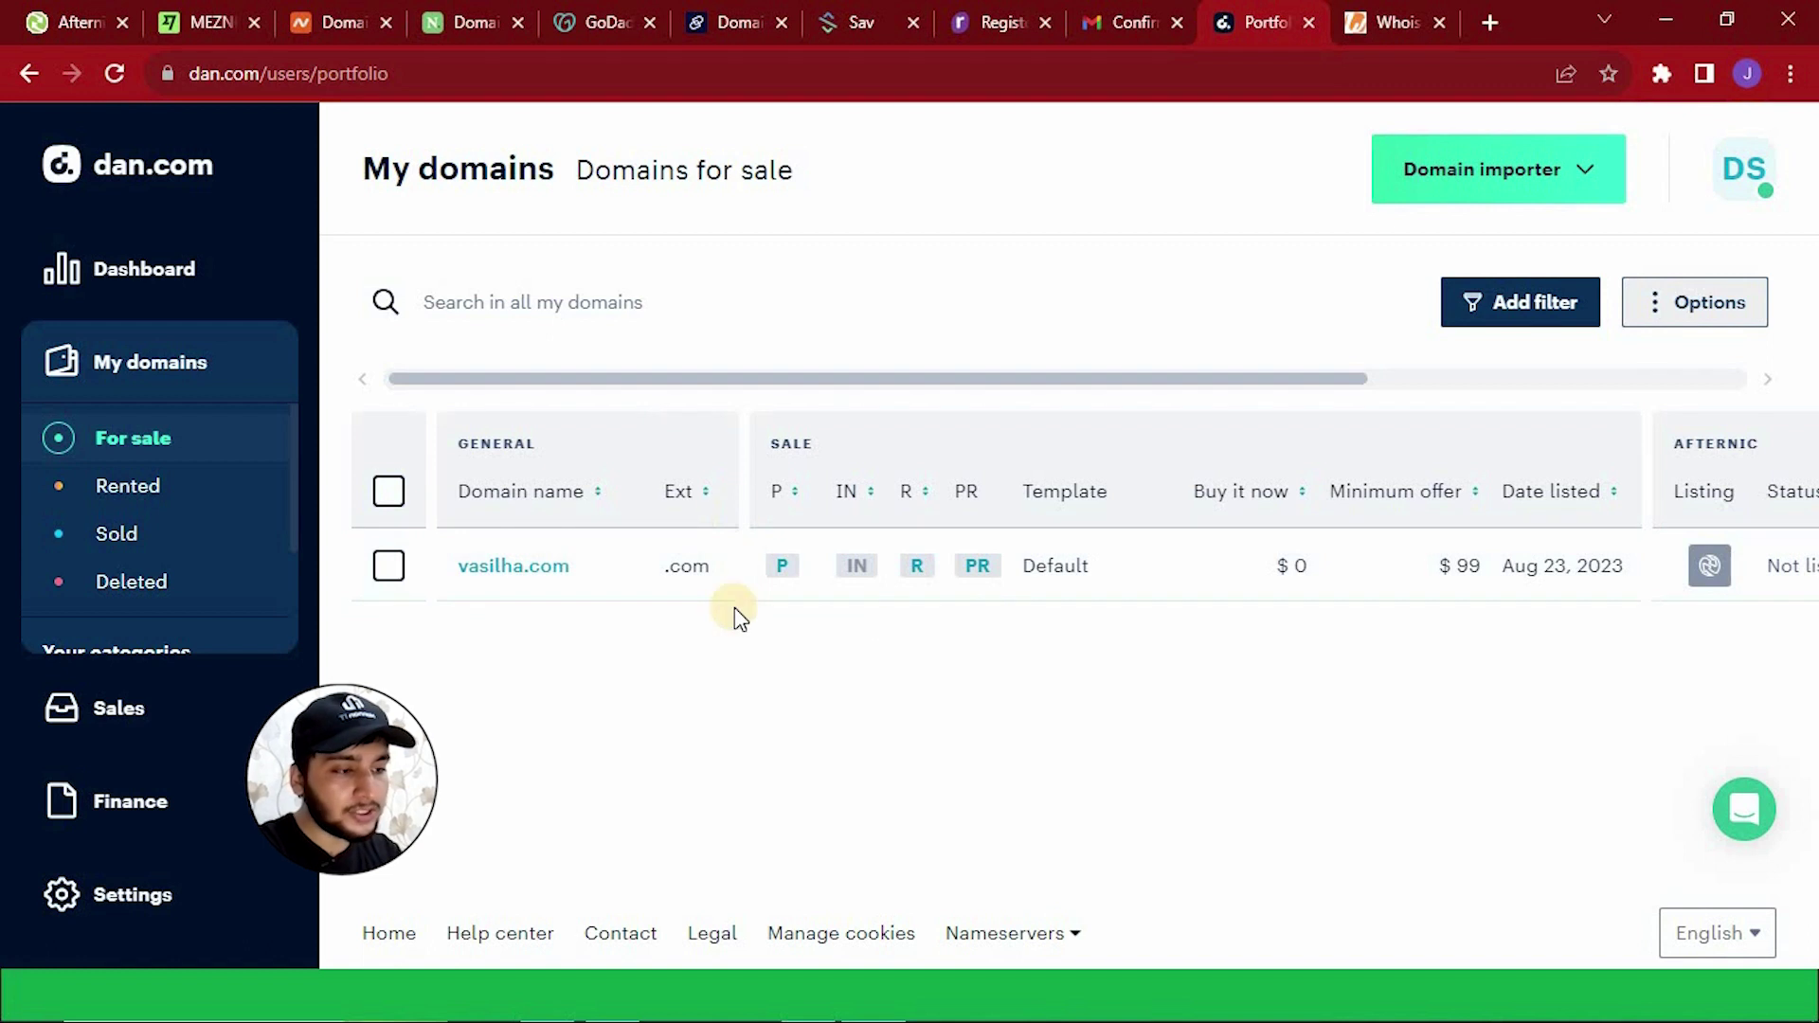
scroll(1180, 641, right, 1)
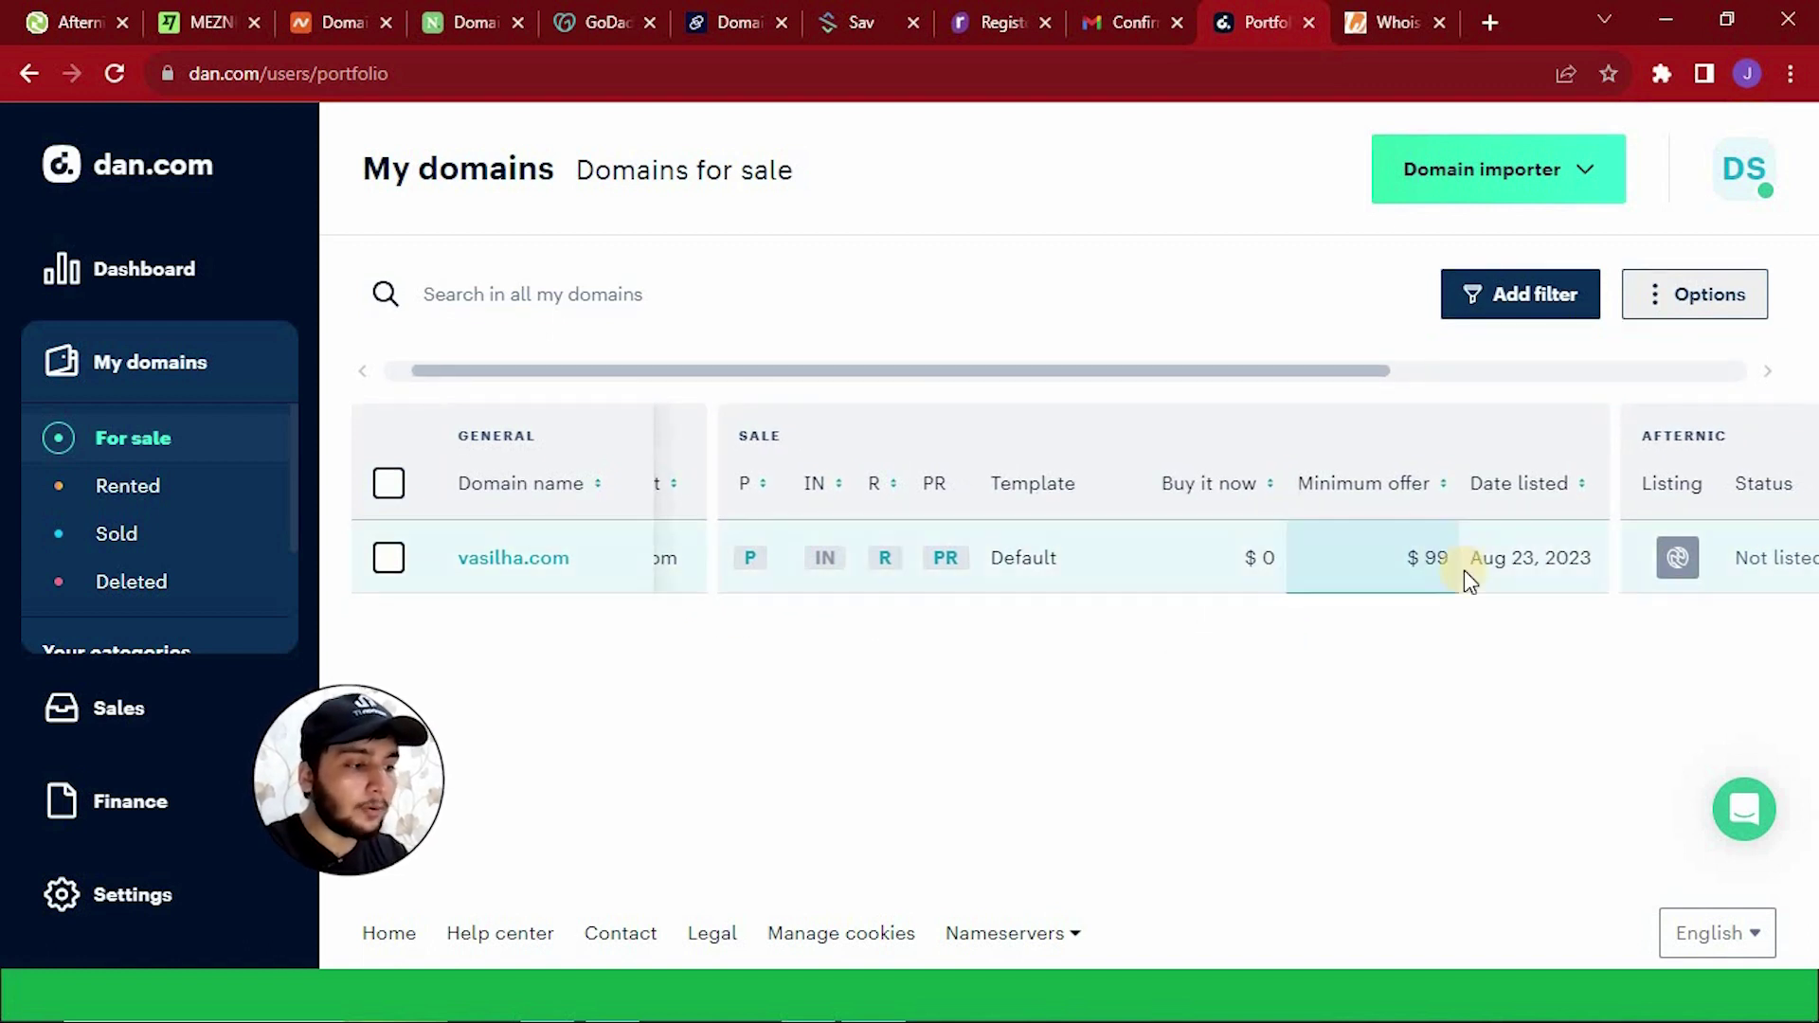
scroll(1462, 577, right, 5)
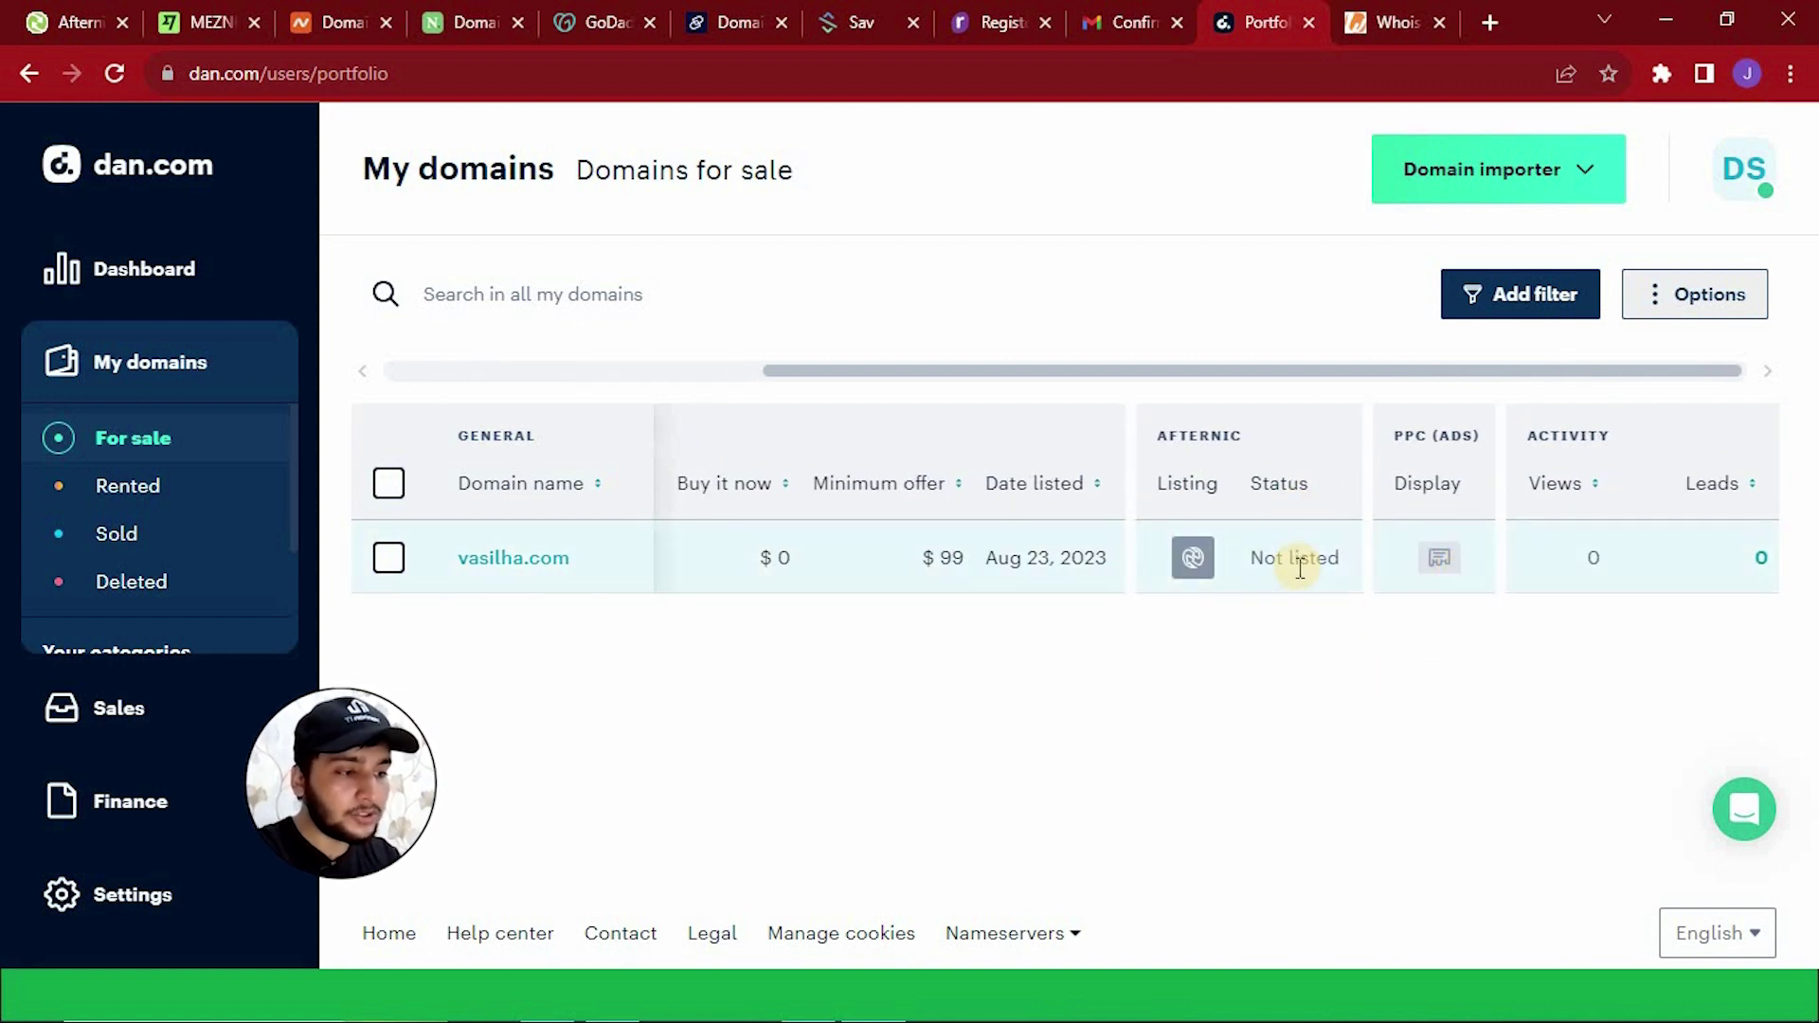
drag(1163, 438, 1244, 439)
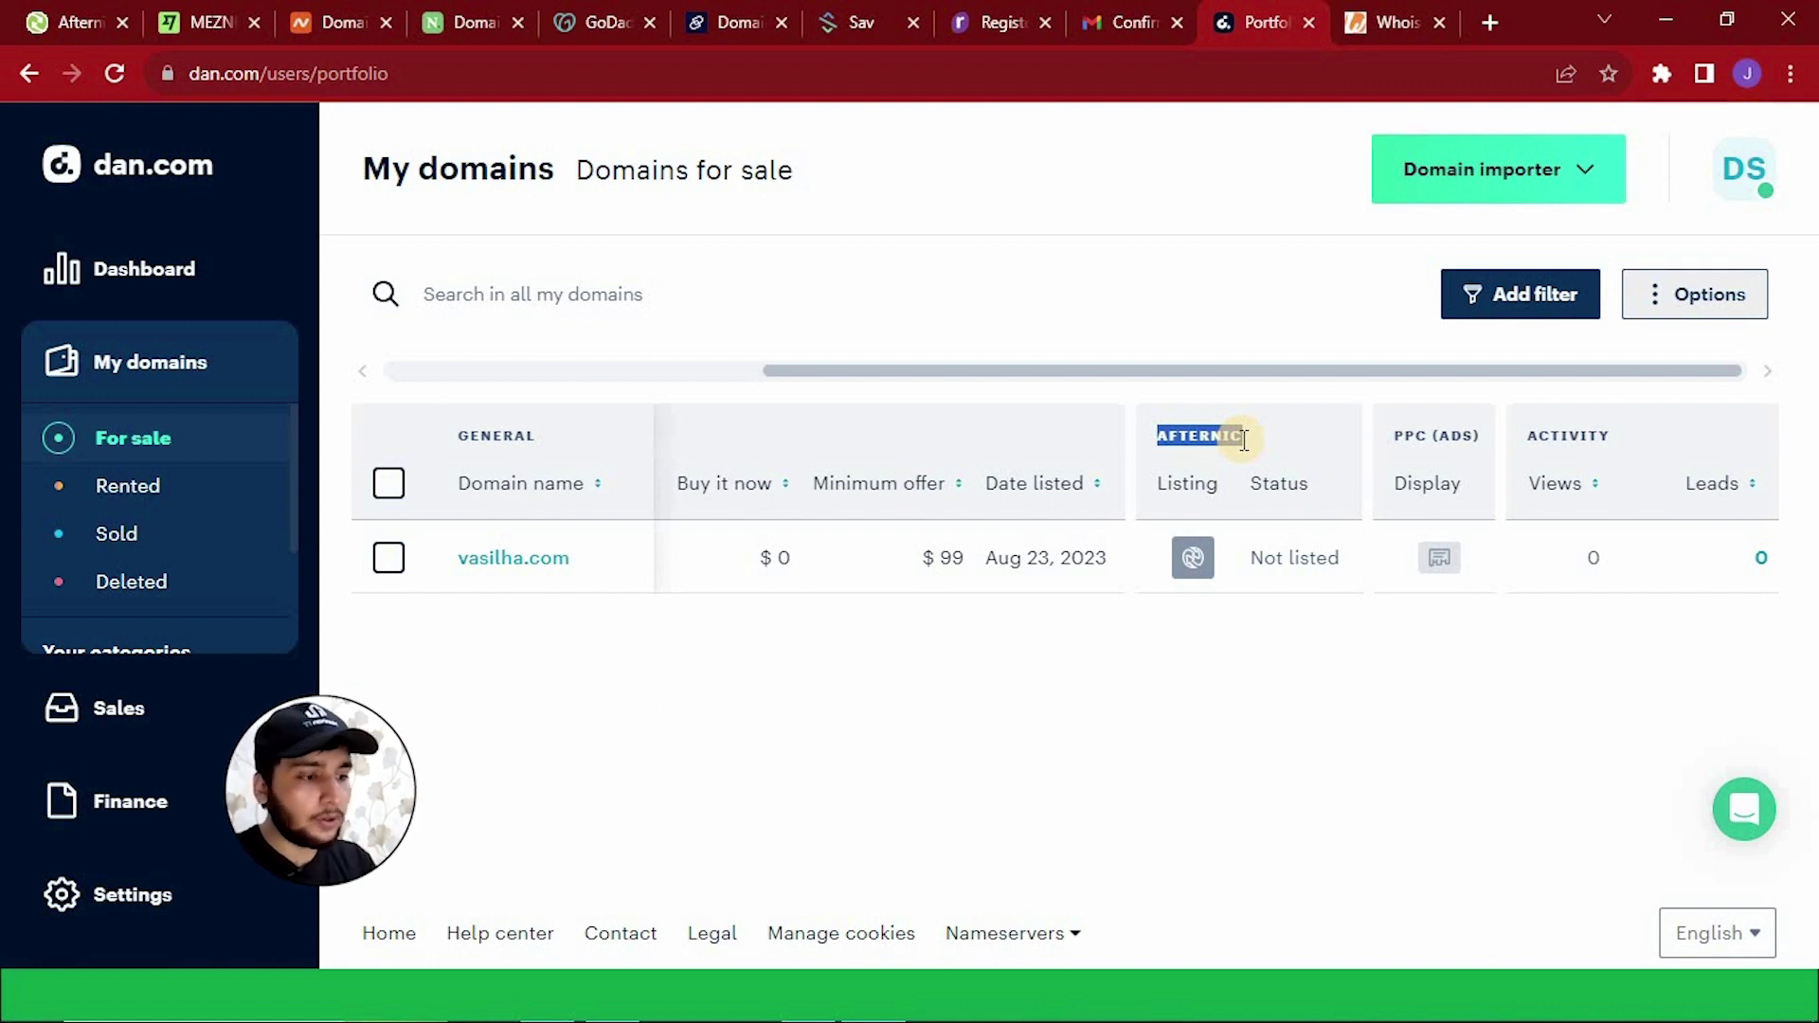
Enter a $1,500 buy-it-now price for vasilha.com in the domains table.
scroll(1238, 549, left, 5)
click(1237, 550)
text(1)
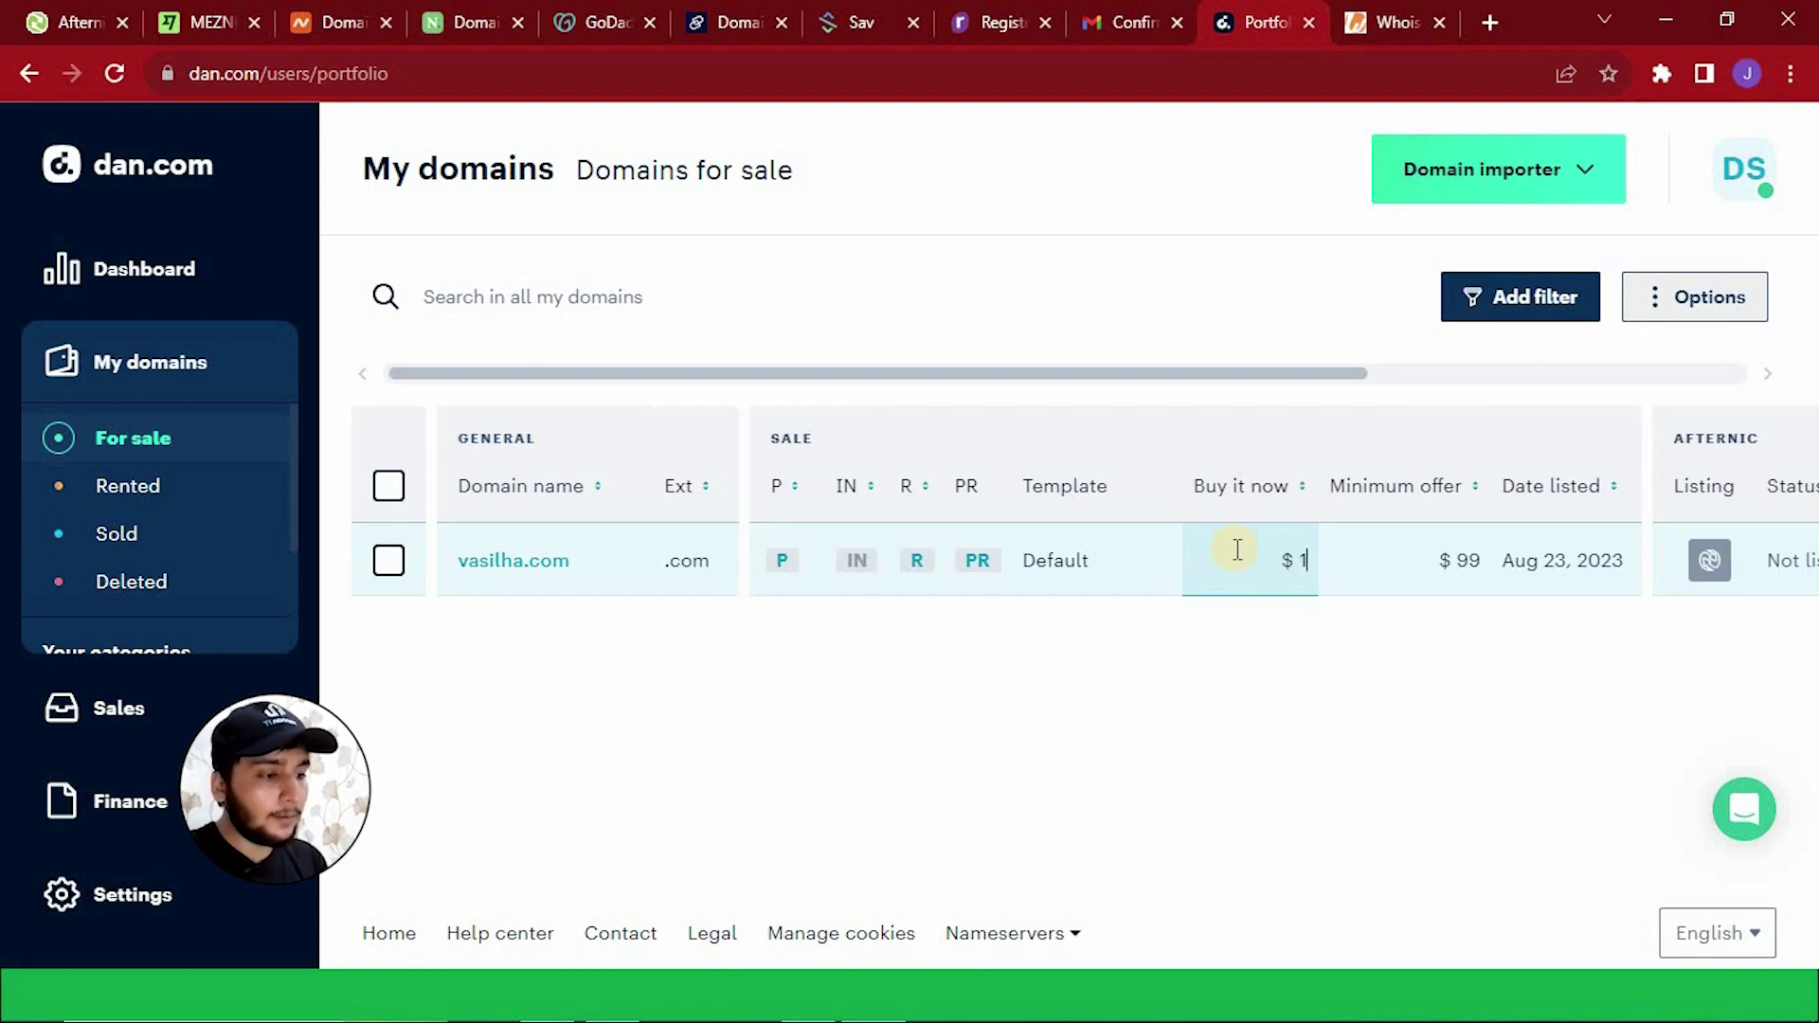
text(,500)
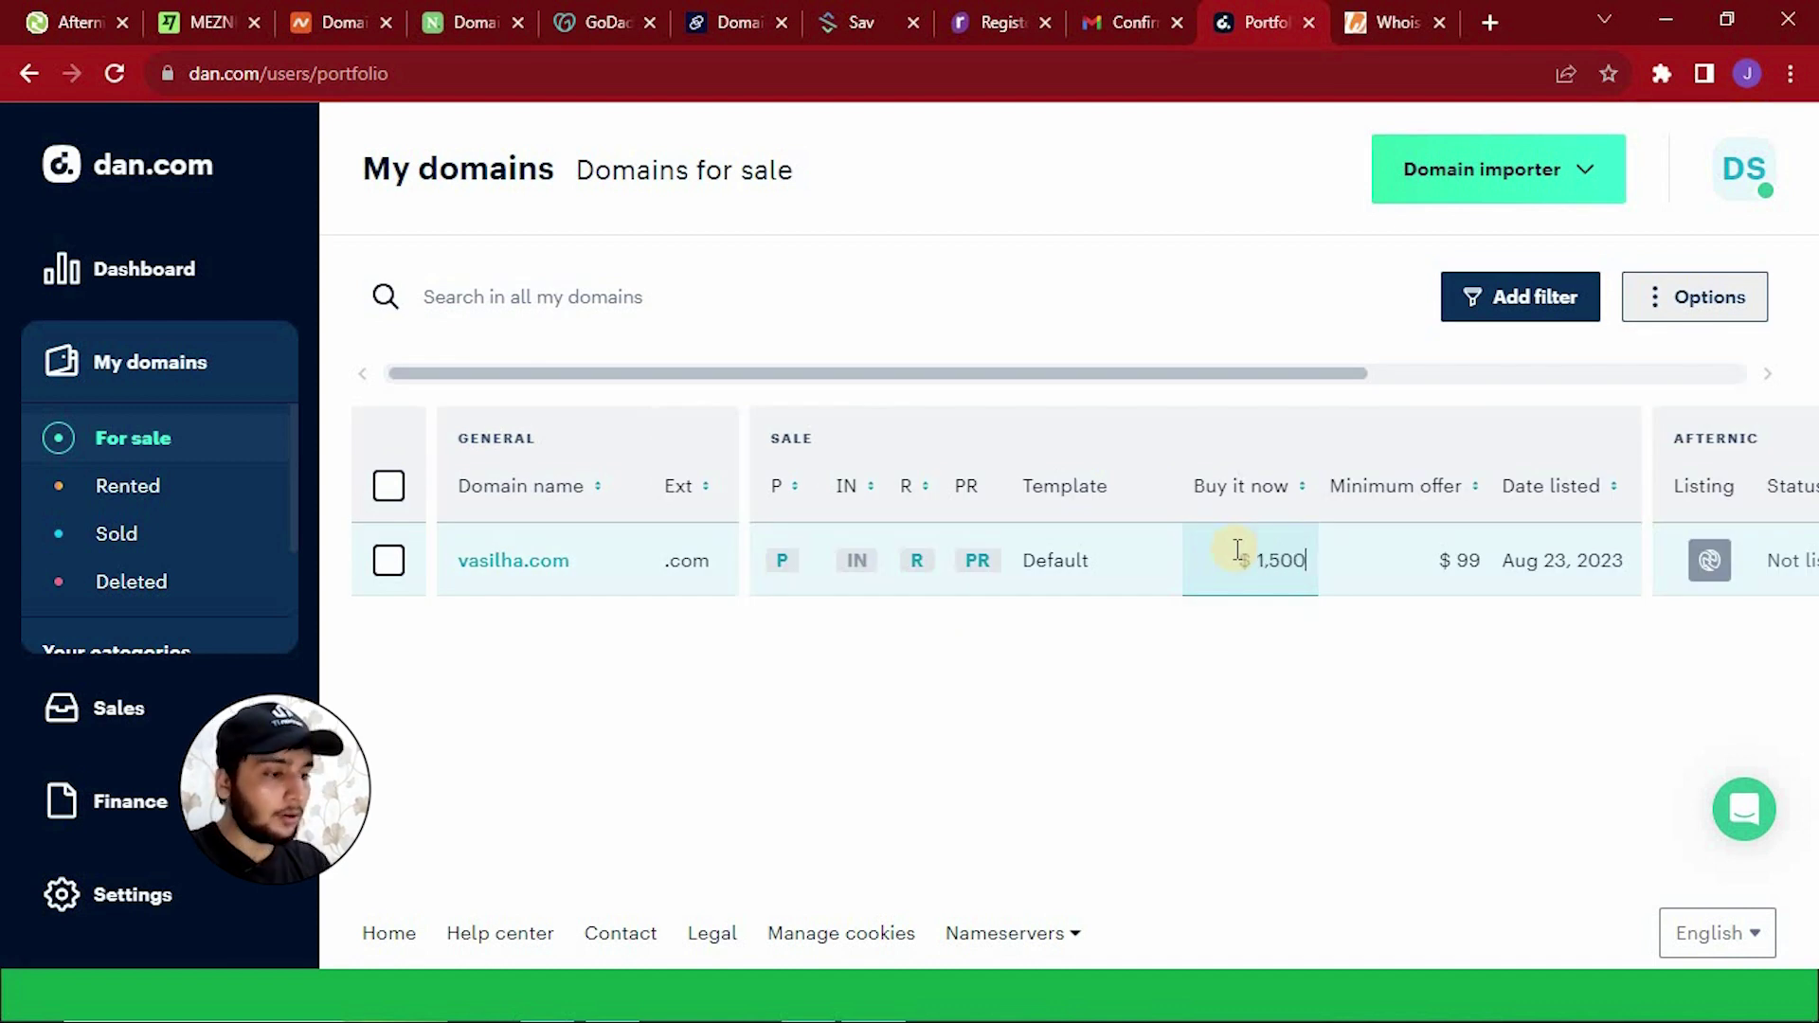
click(1261, 663)
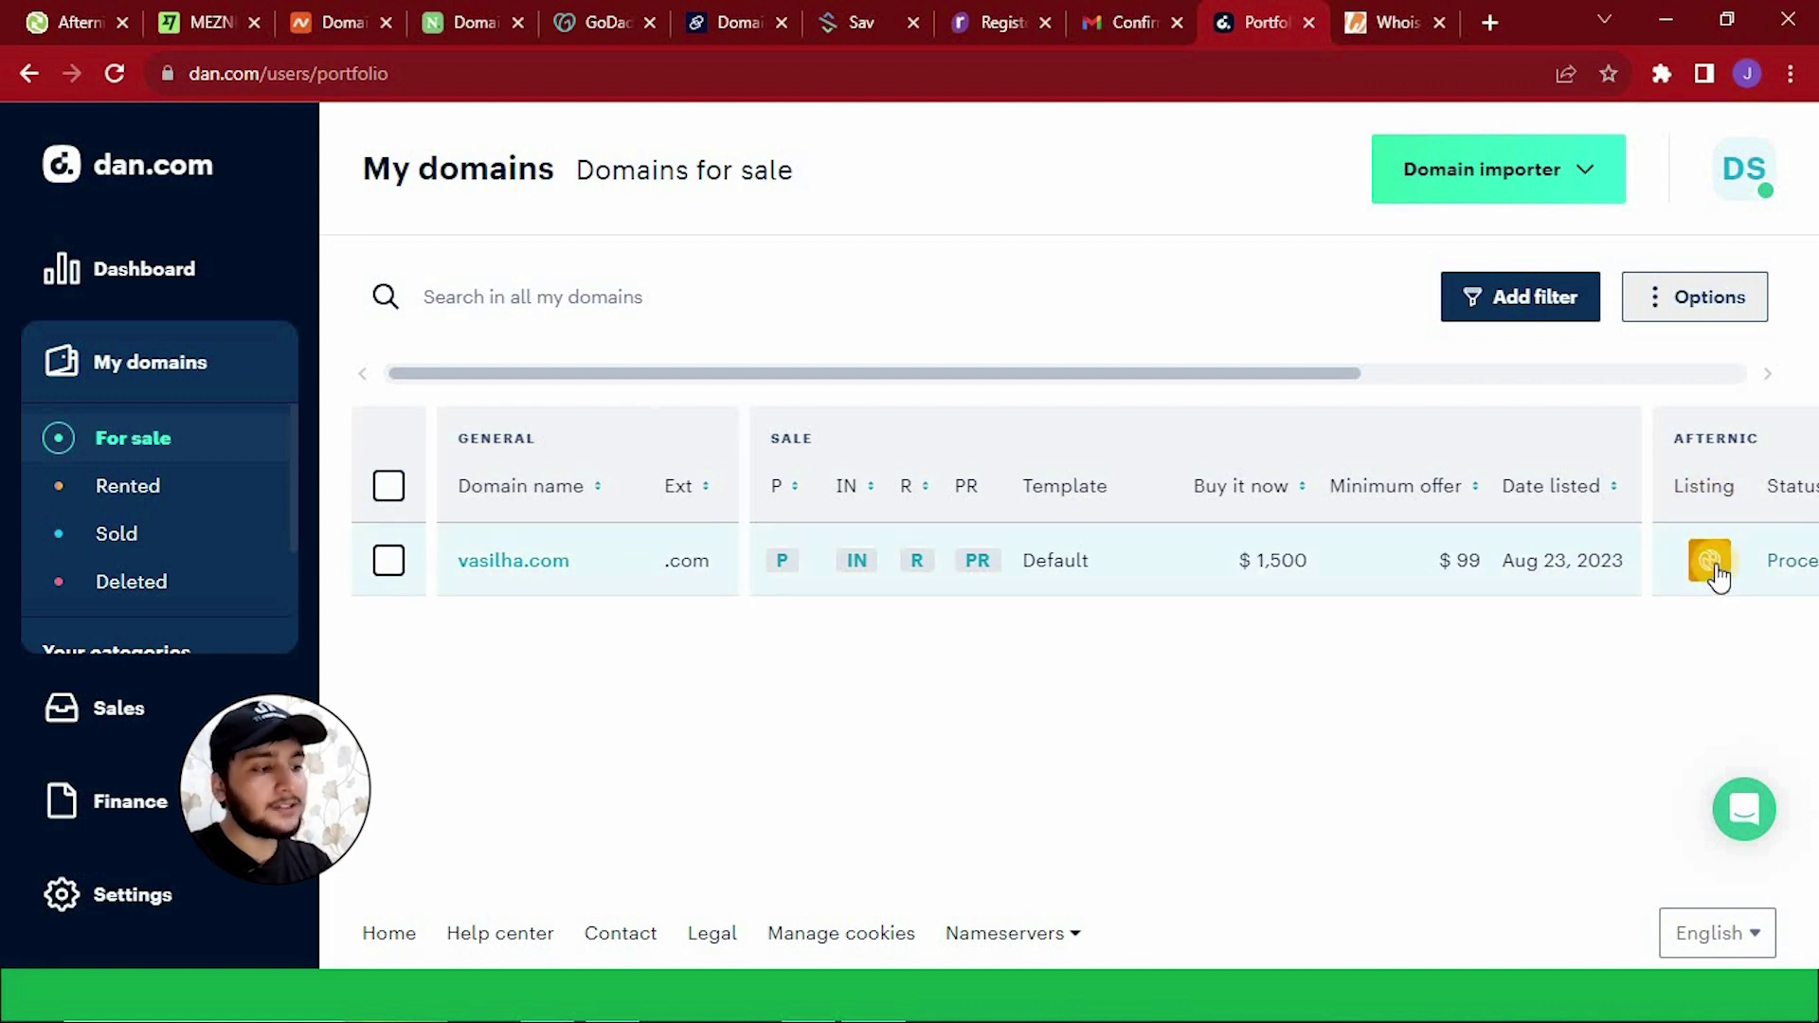
scroll(1443, 690, right, 5)
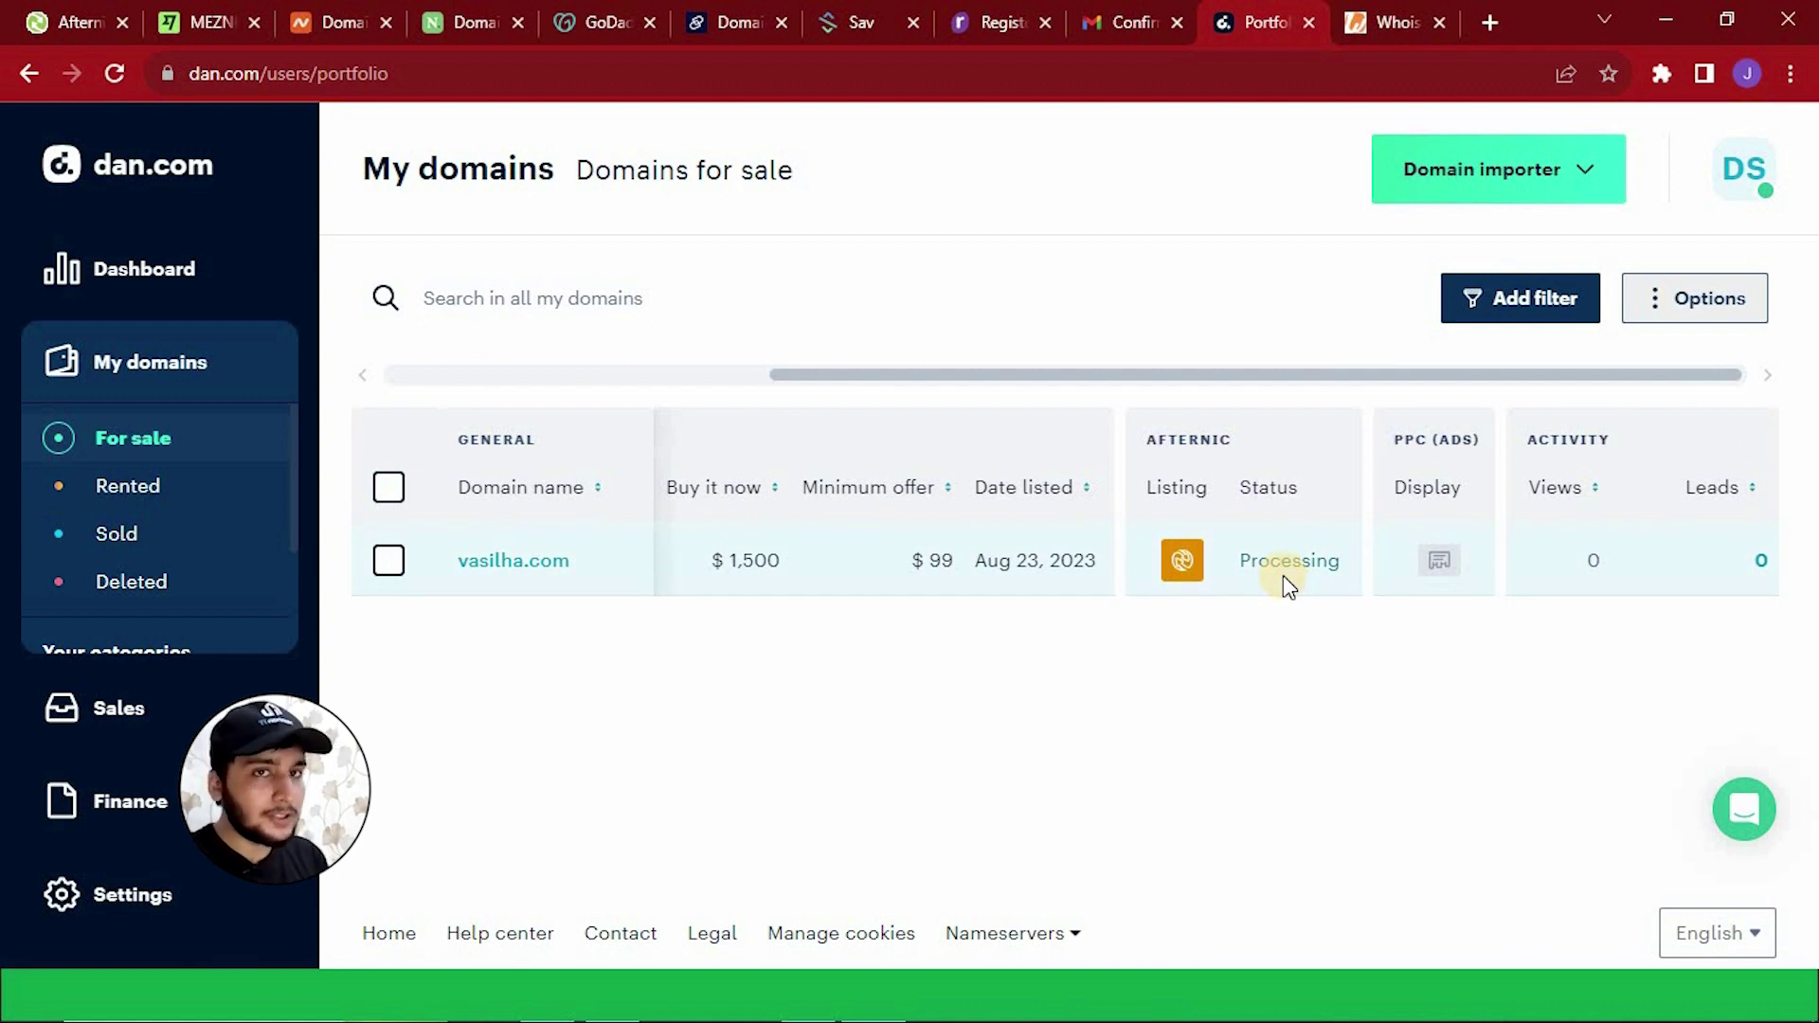
scroll(663, 559, left, 5)
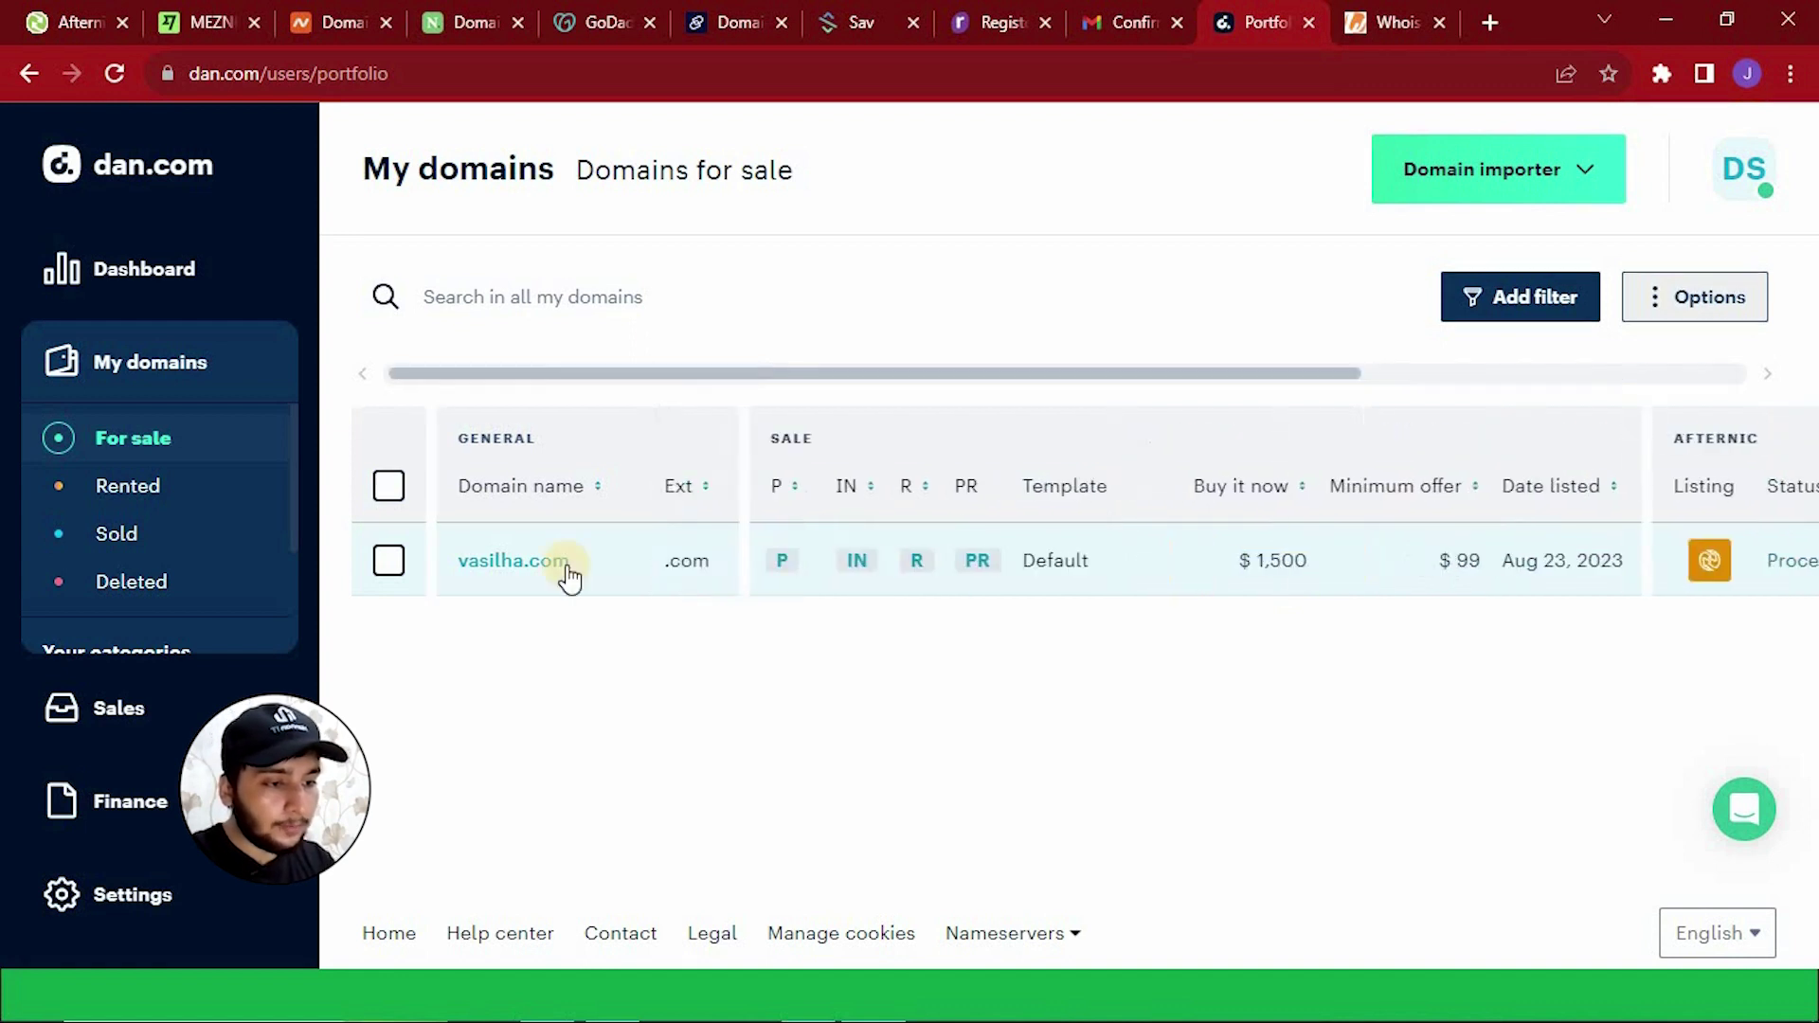
Replace vasilha.com's $99 minimum offer with $1,000 and save the pricing changes.
click(502, 564)
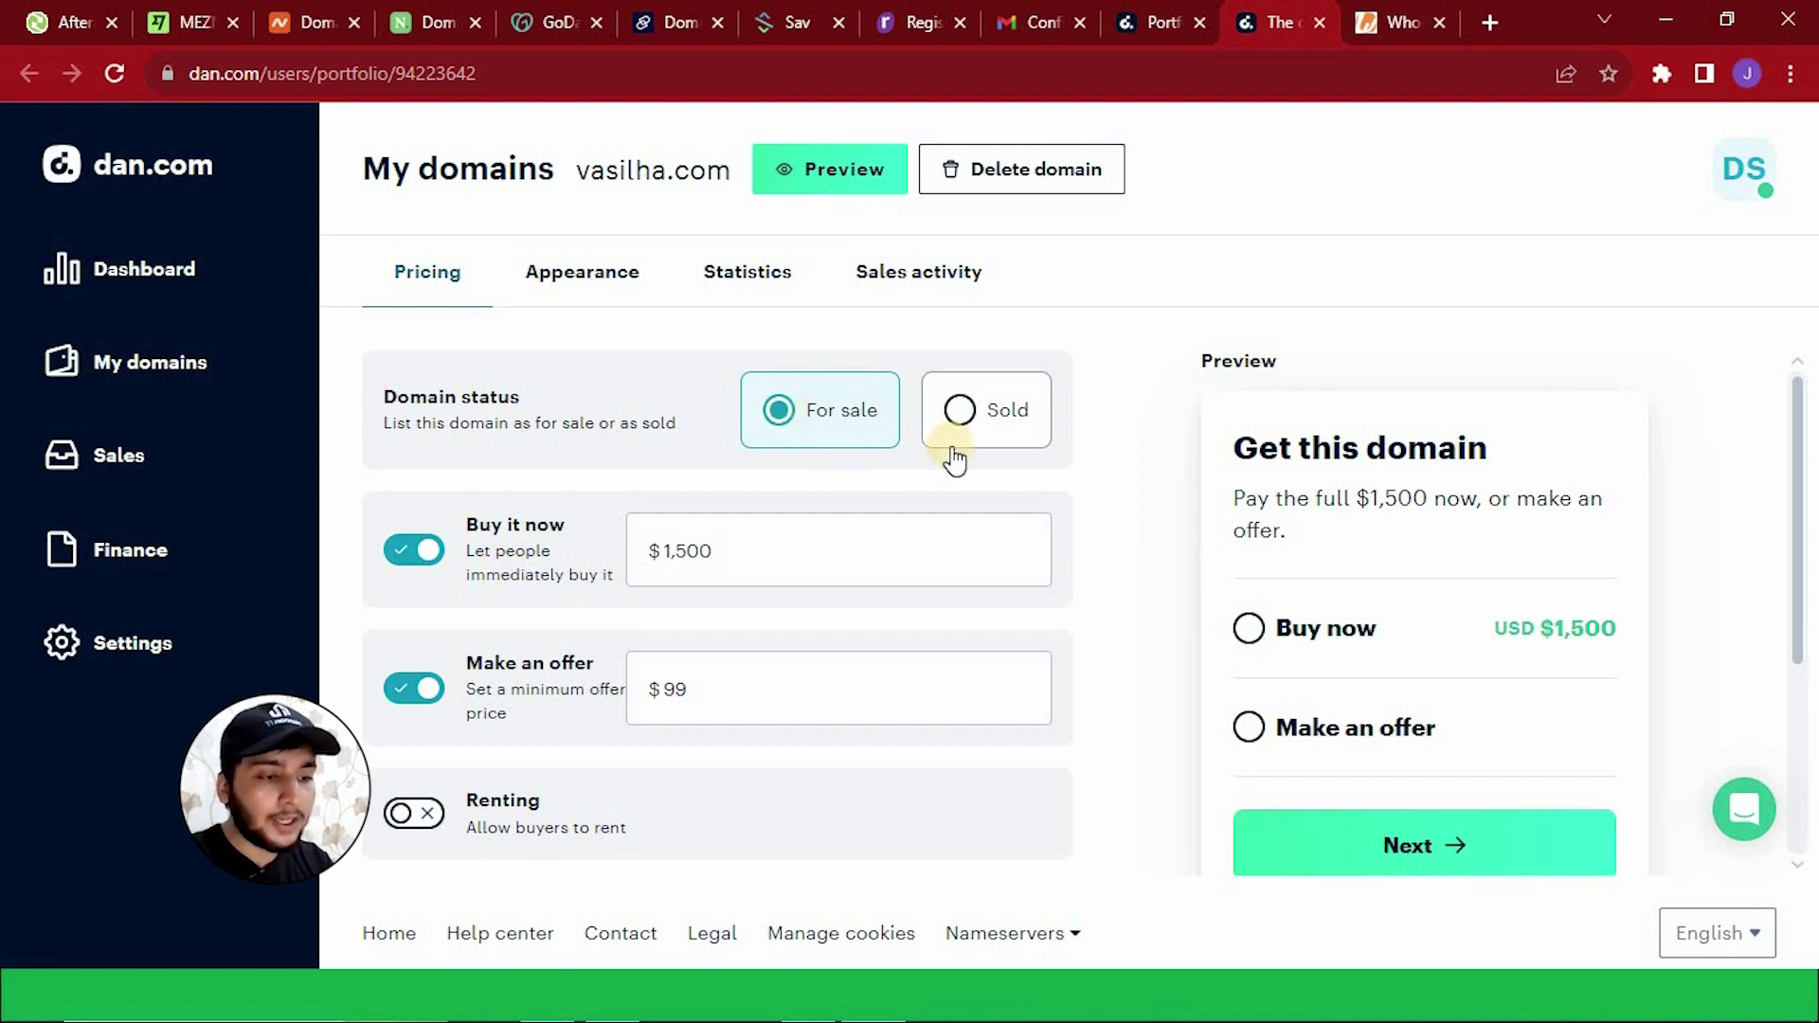
scroll(743, 552, down, 3)
scroll(742, 543, up, 2)
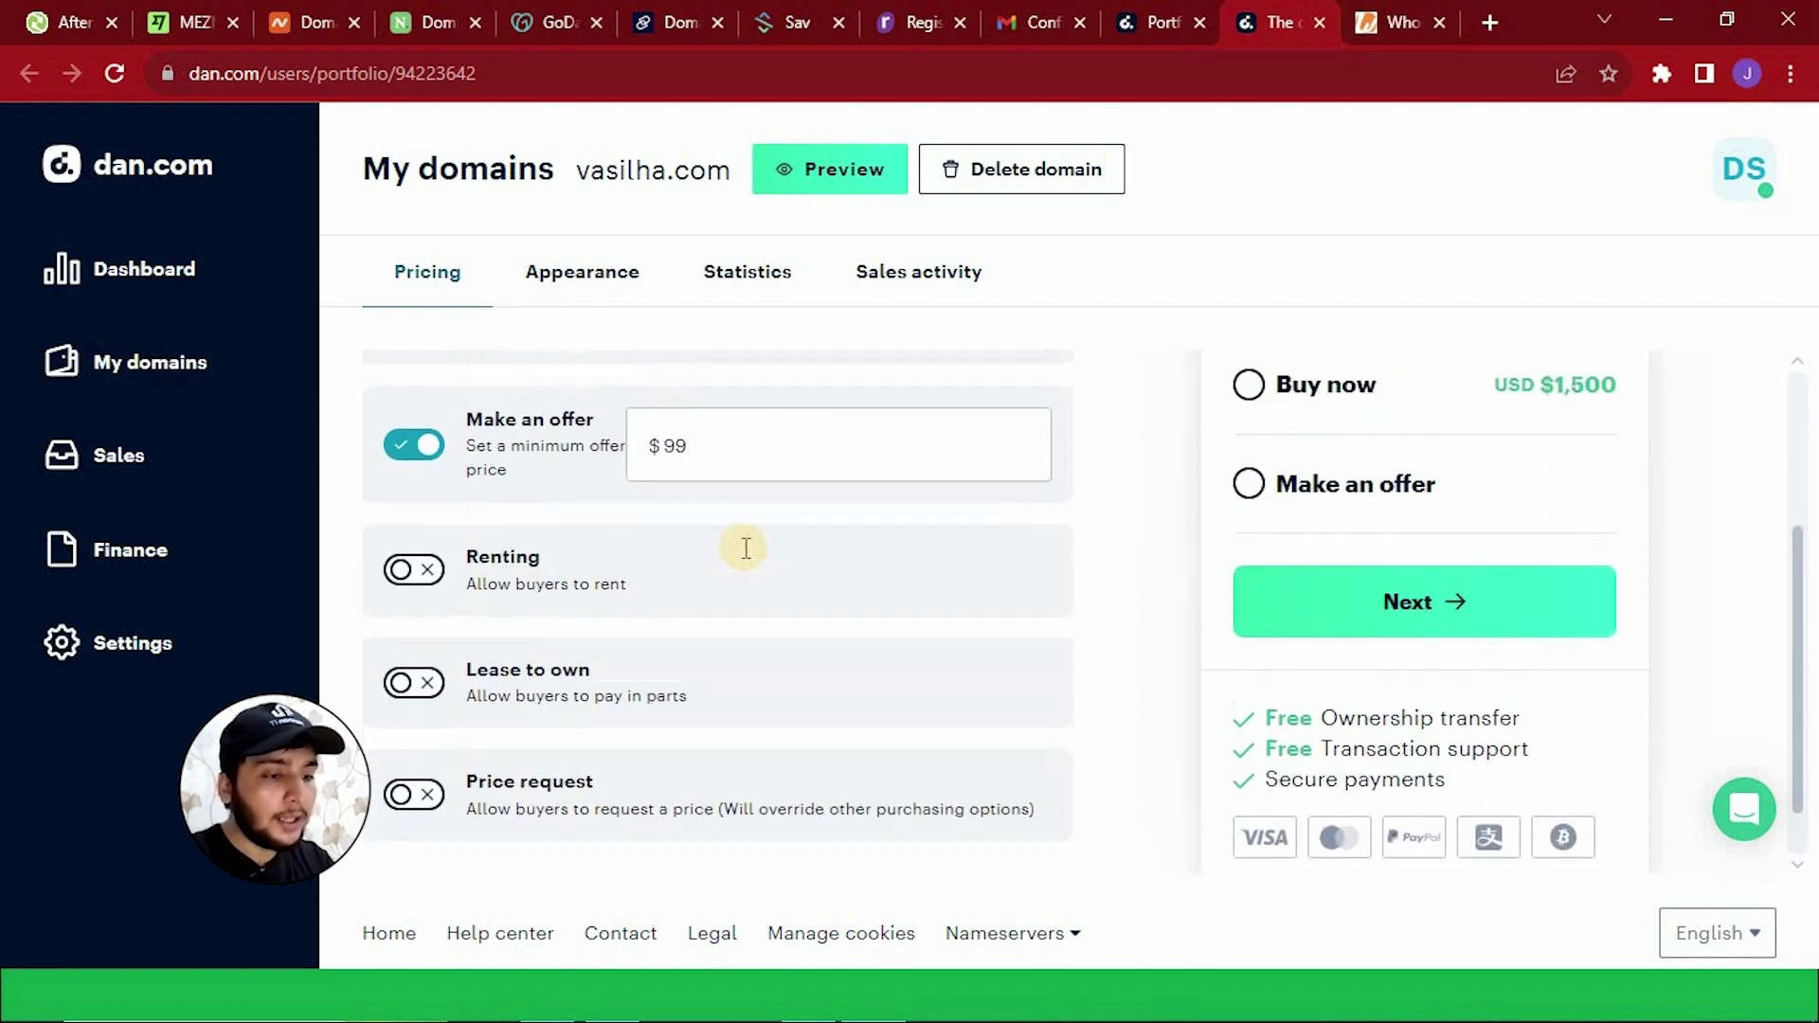
scroll(548, 832, down, 2)
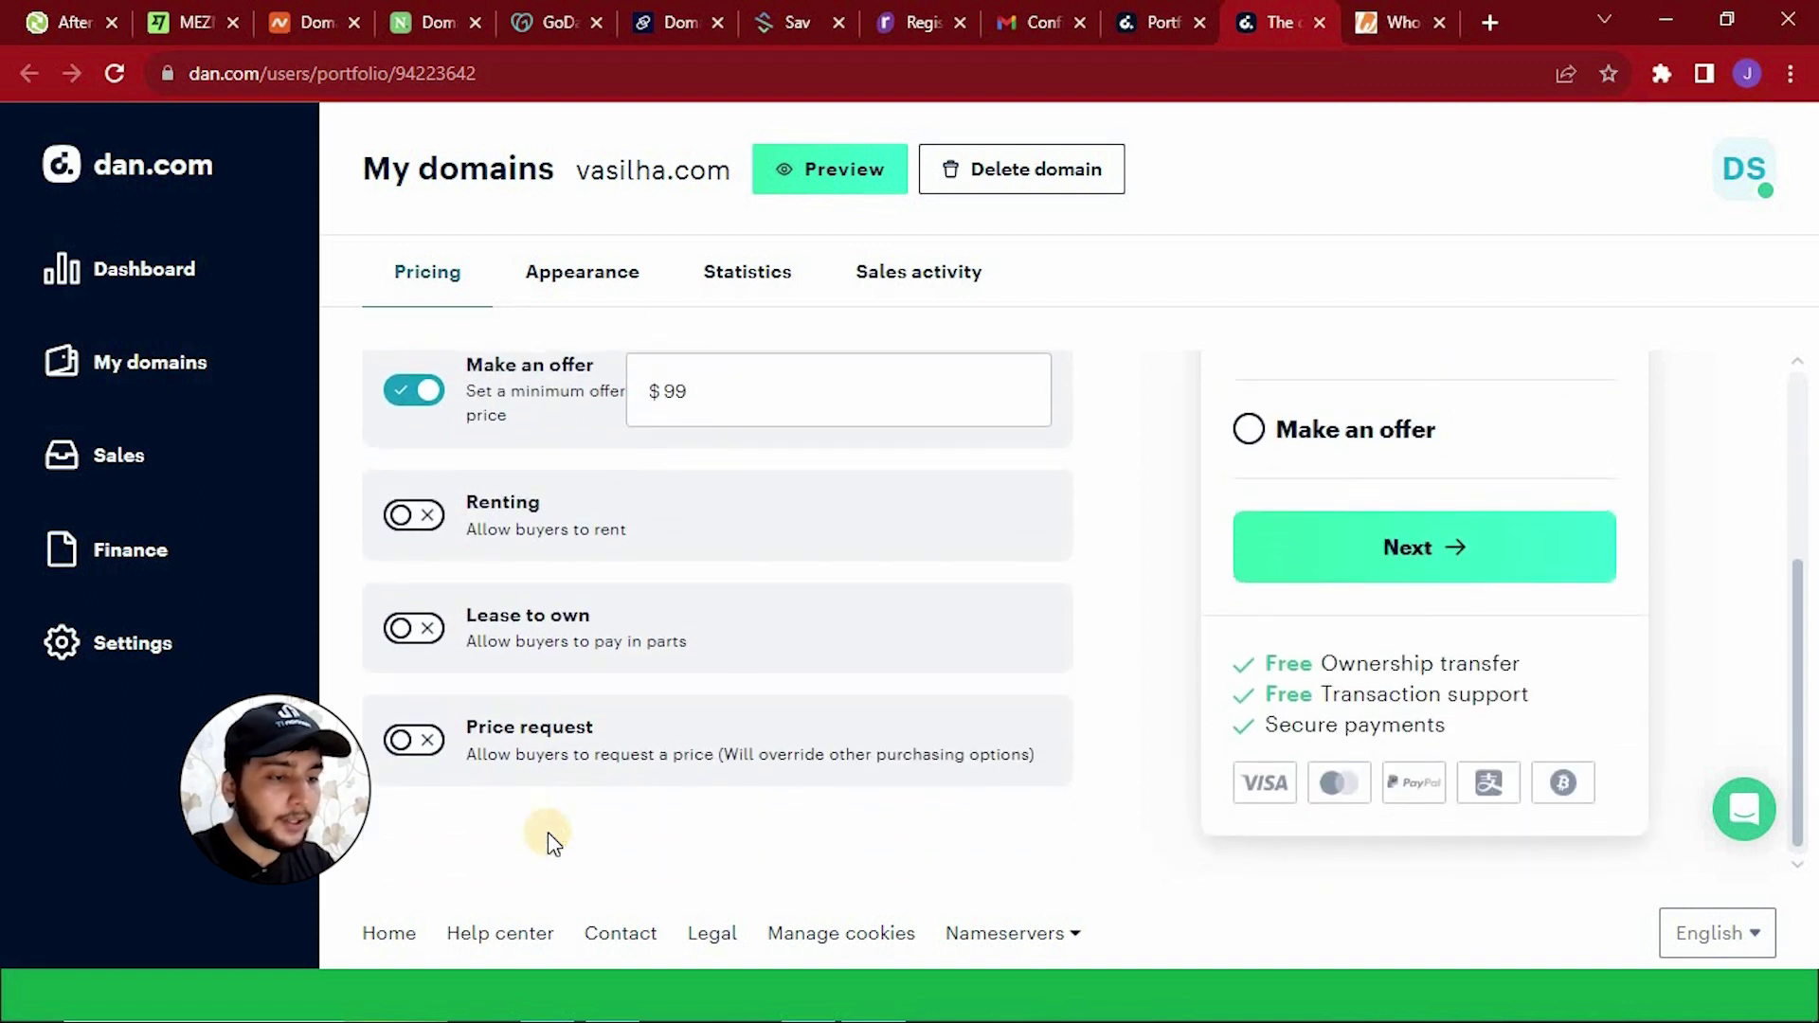
scroll(546, 830, up, 3)
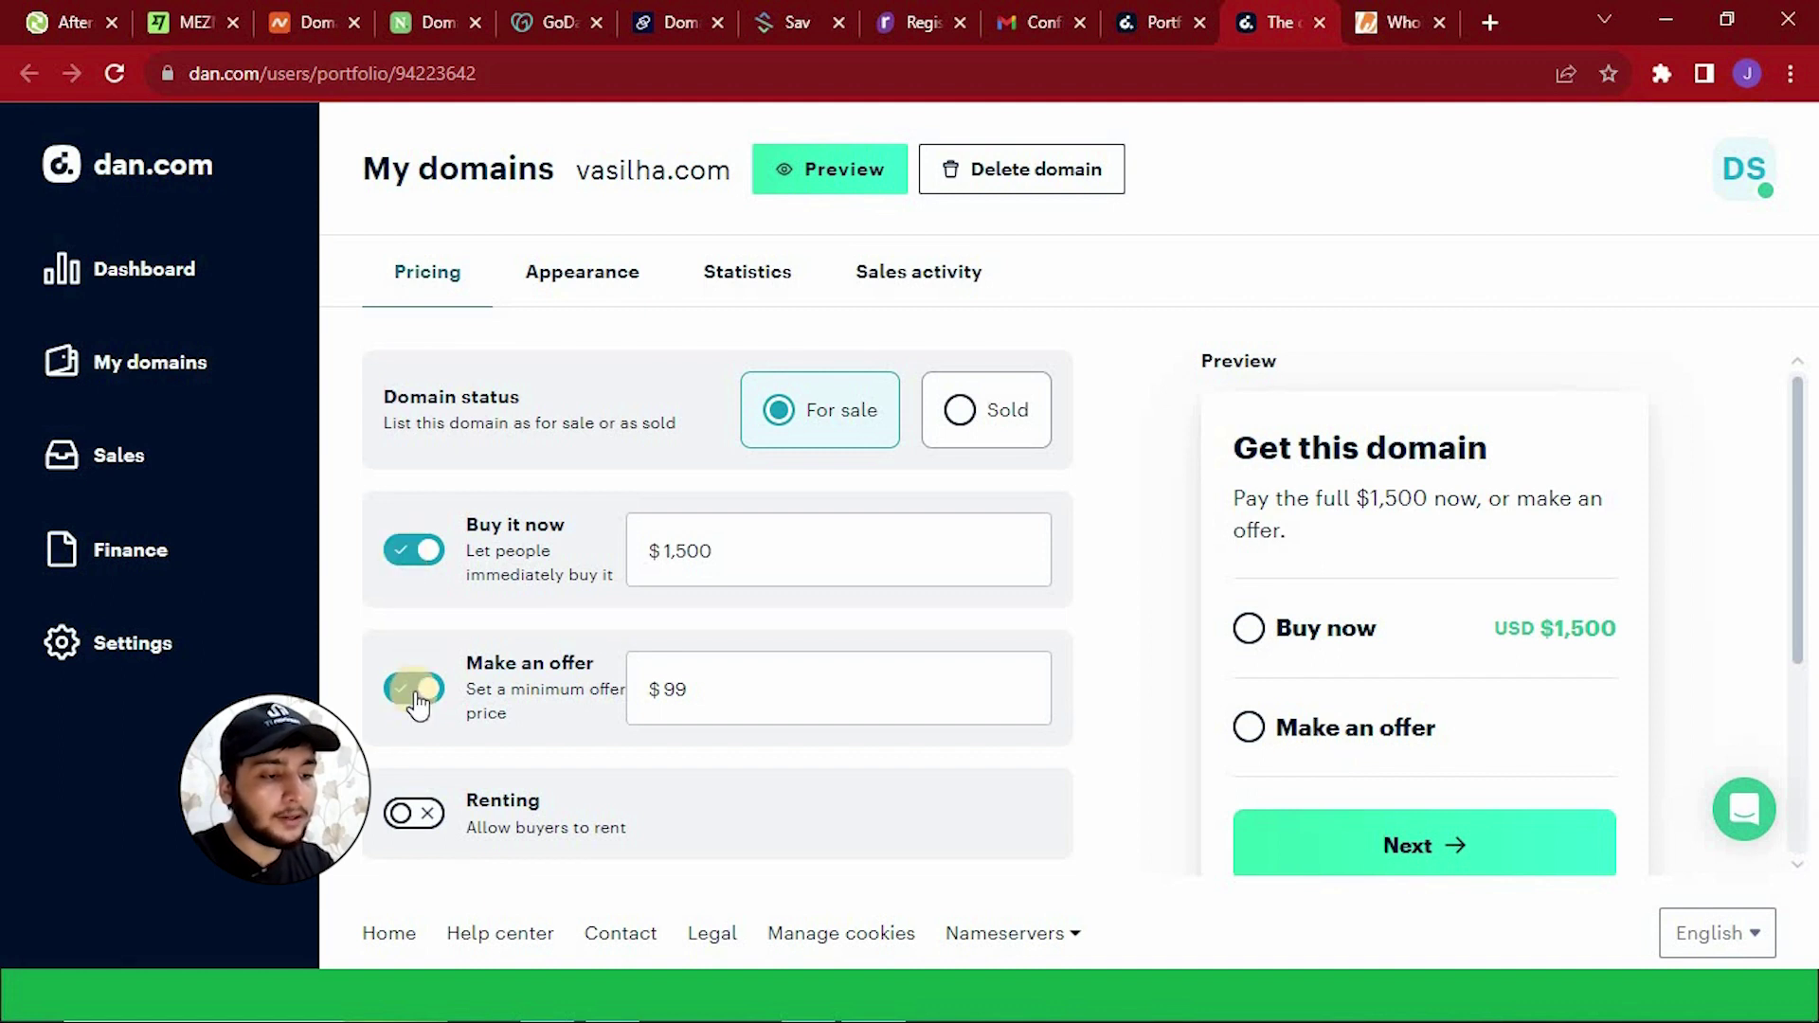
click(699, 703)
drag(699, 703, 580, 701)
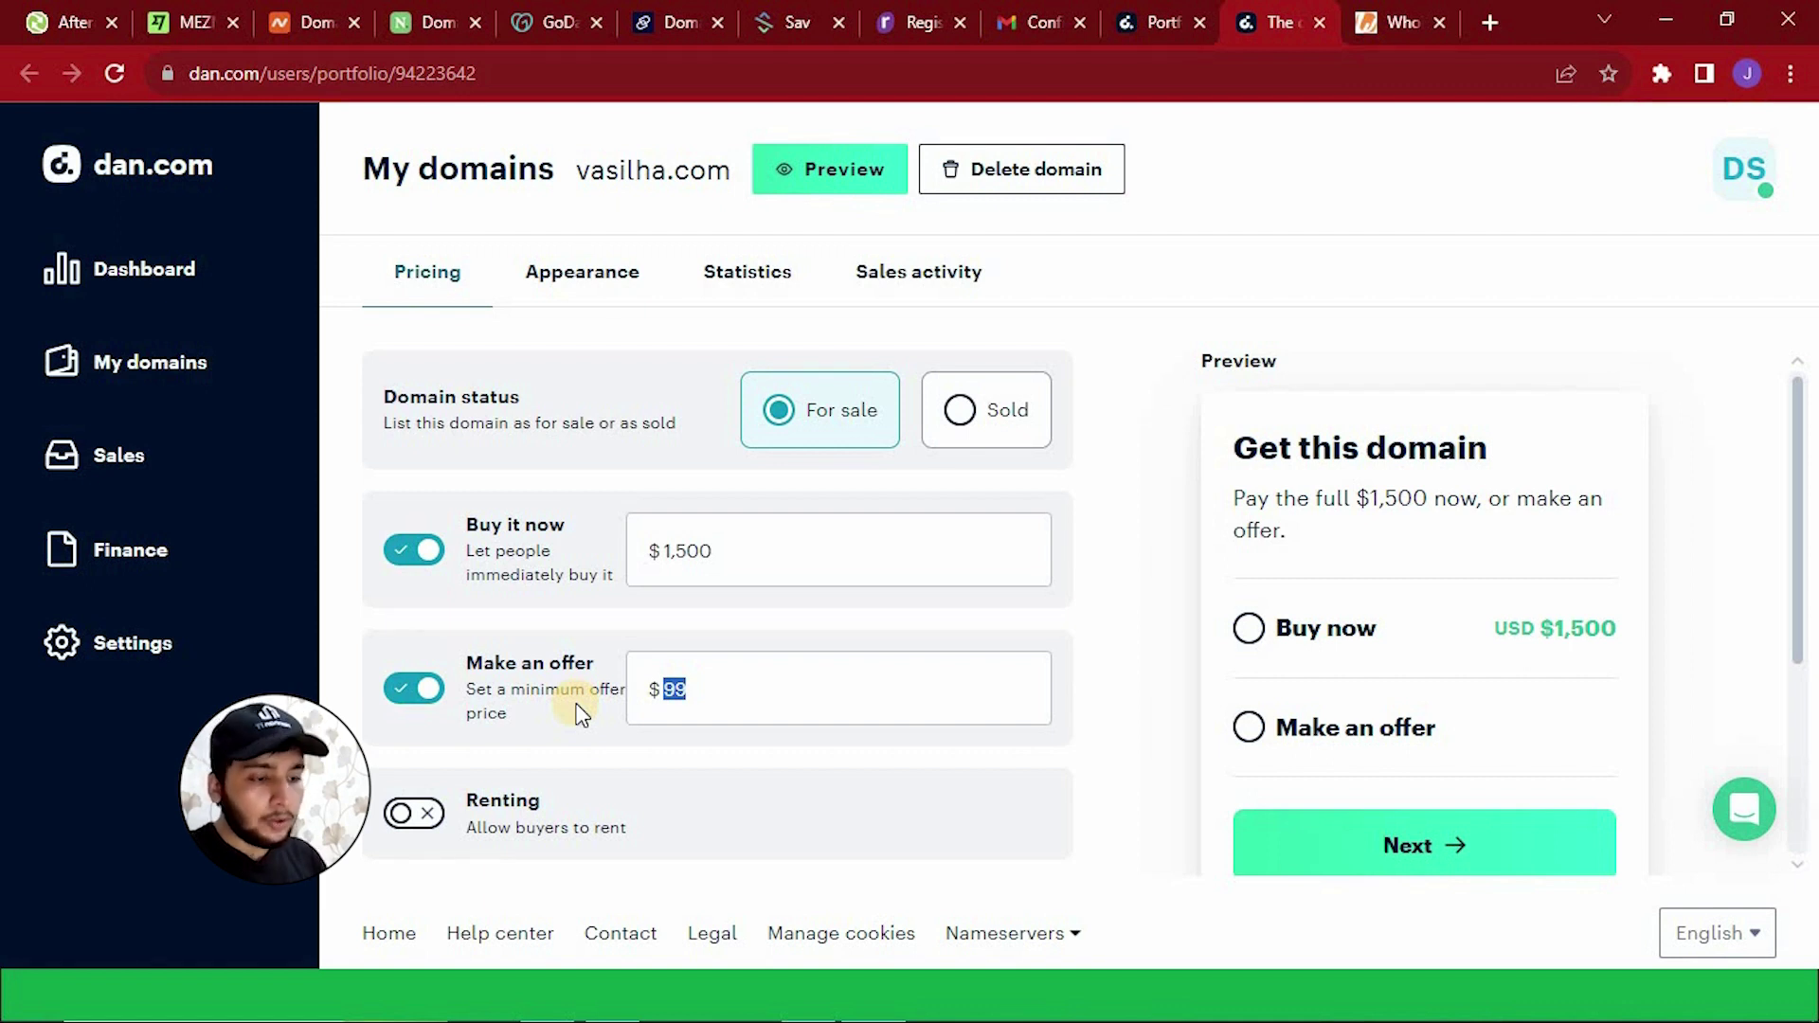
text(1,00)
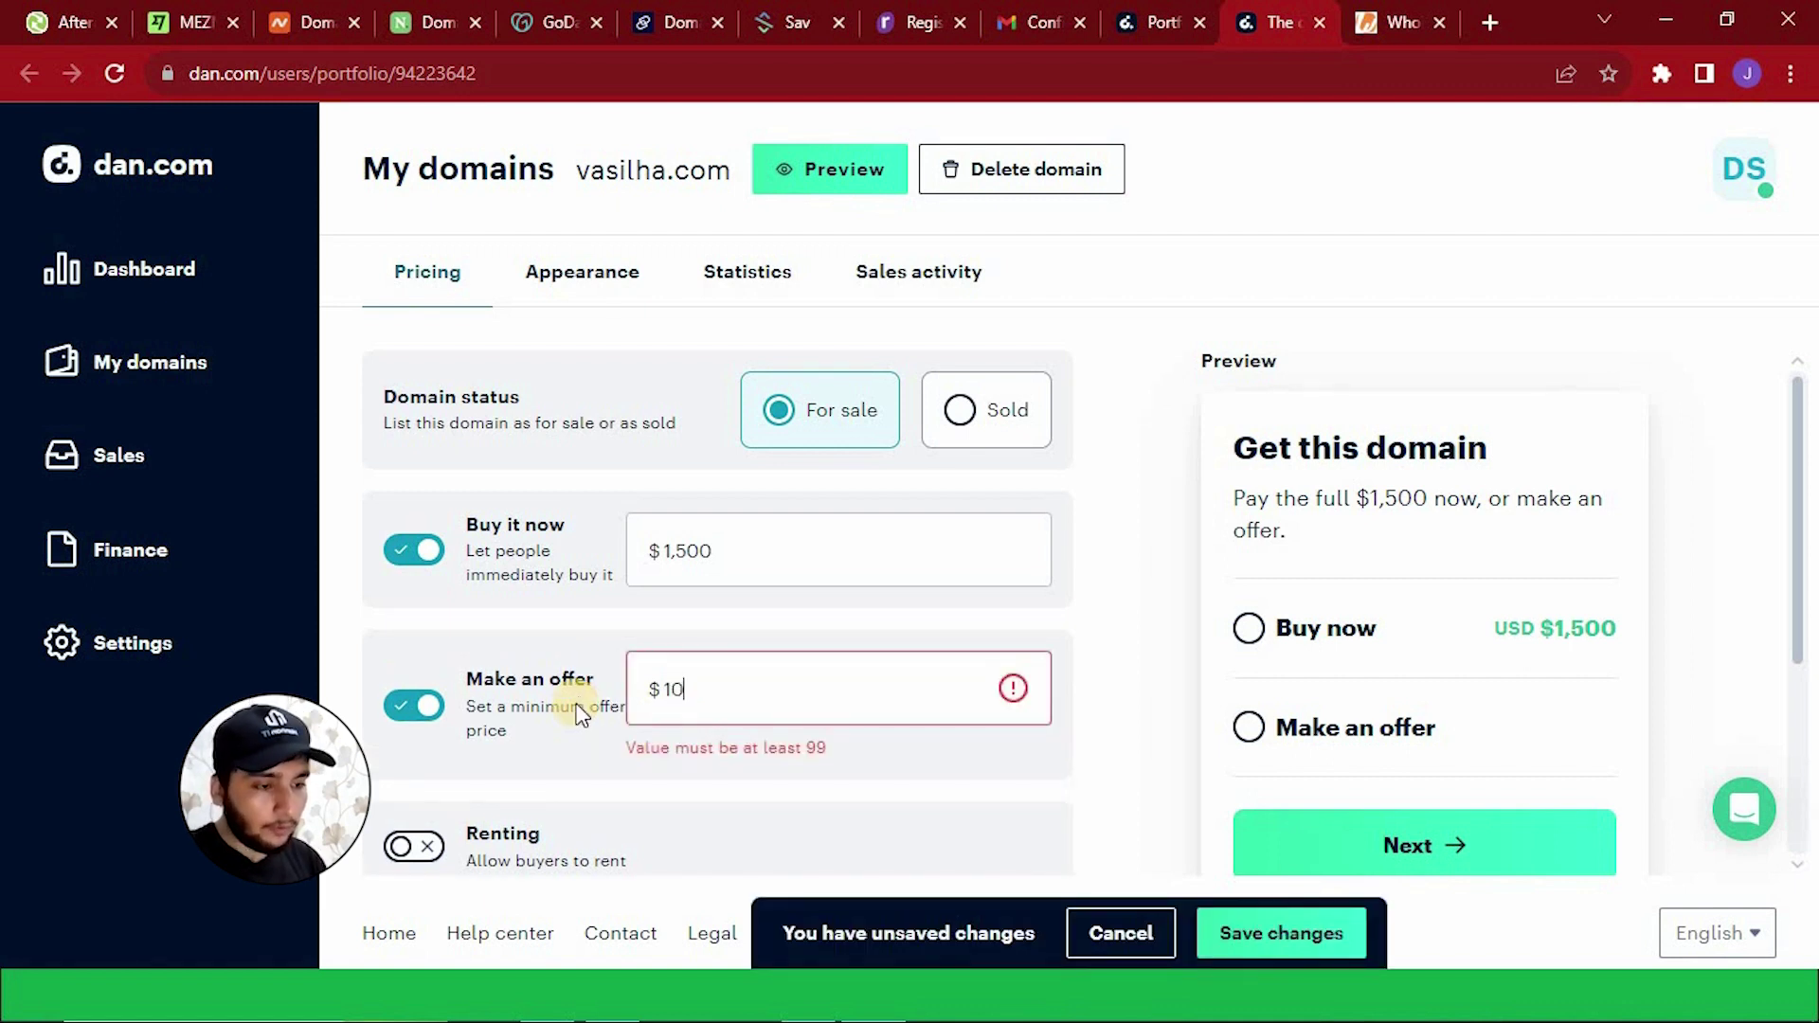
text(0)
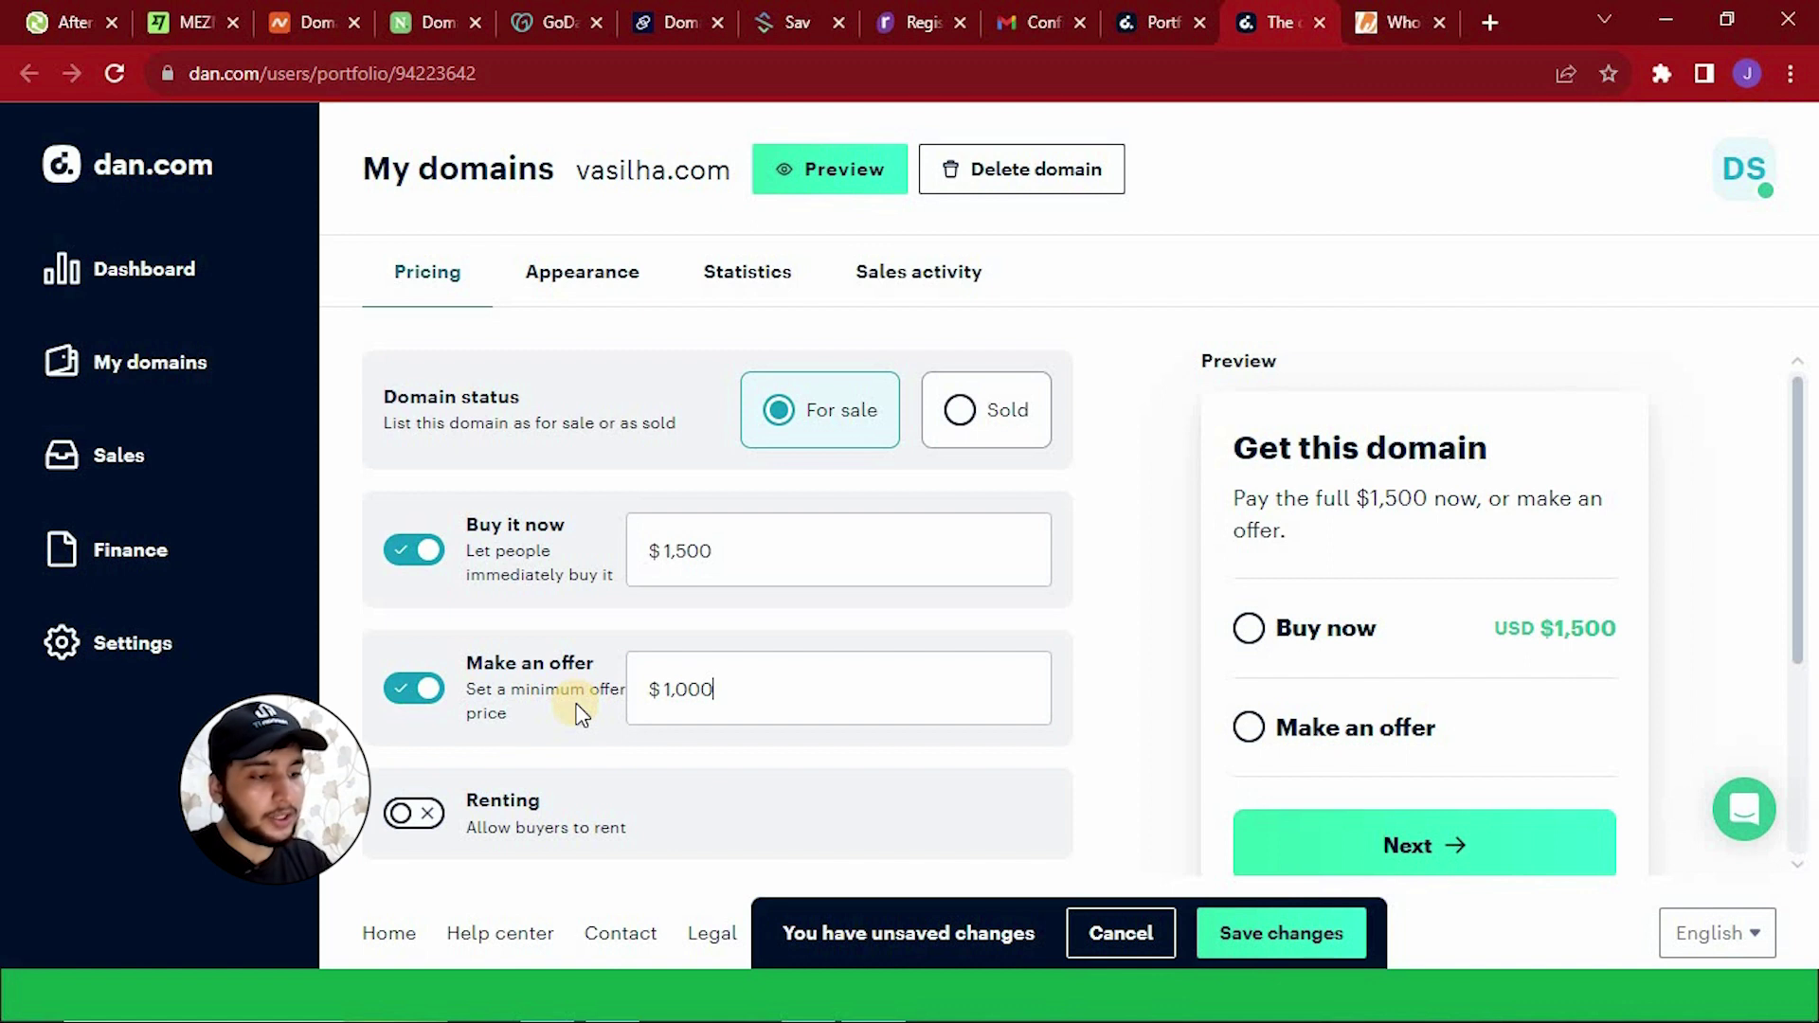
click(1326, 934)
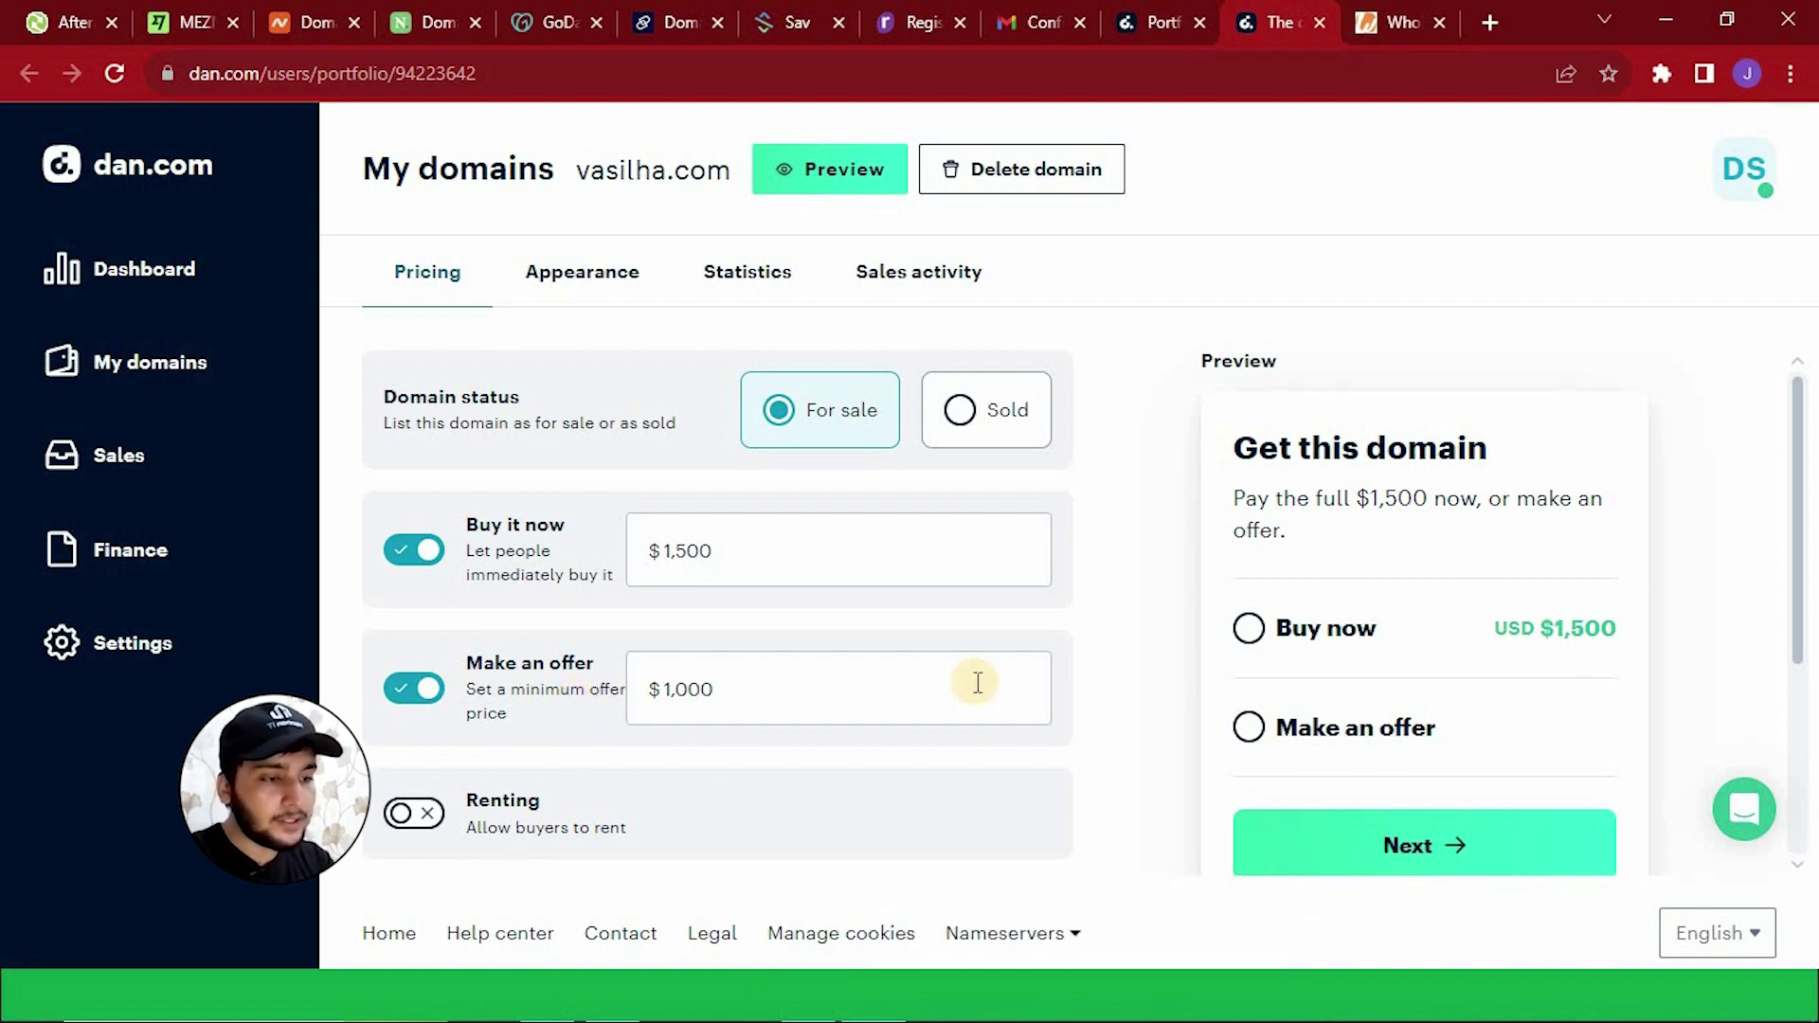
click(584, 281)
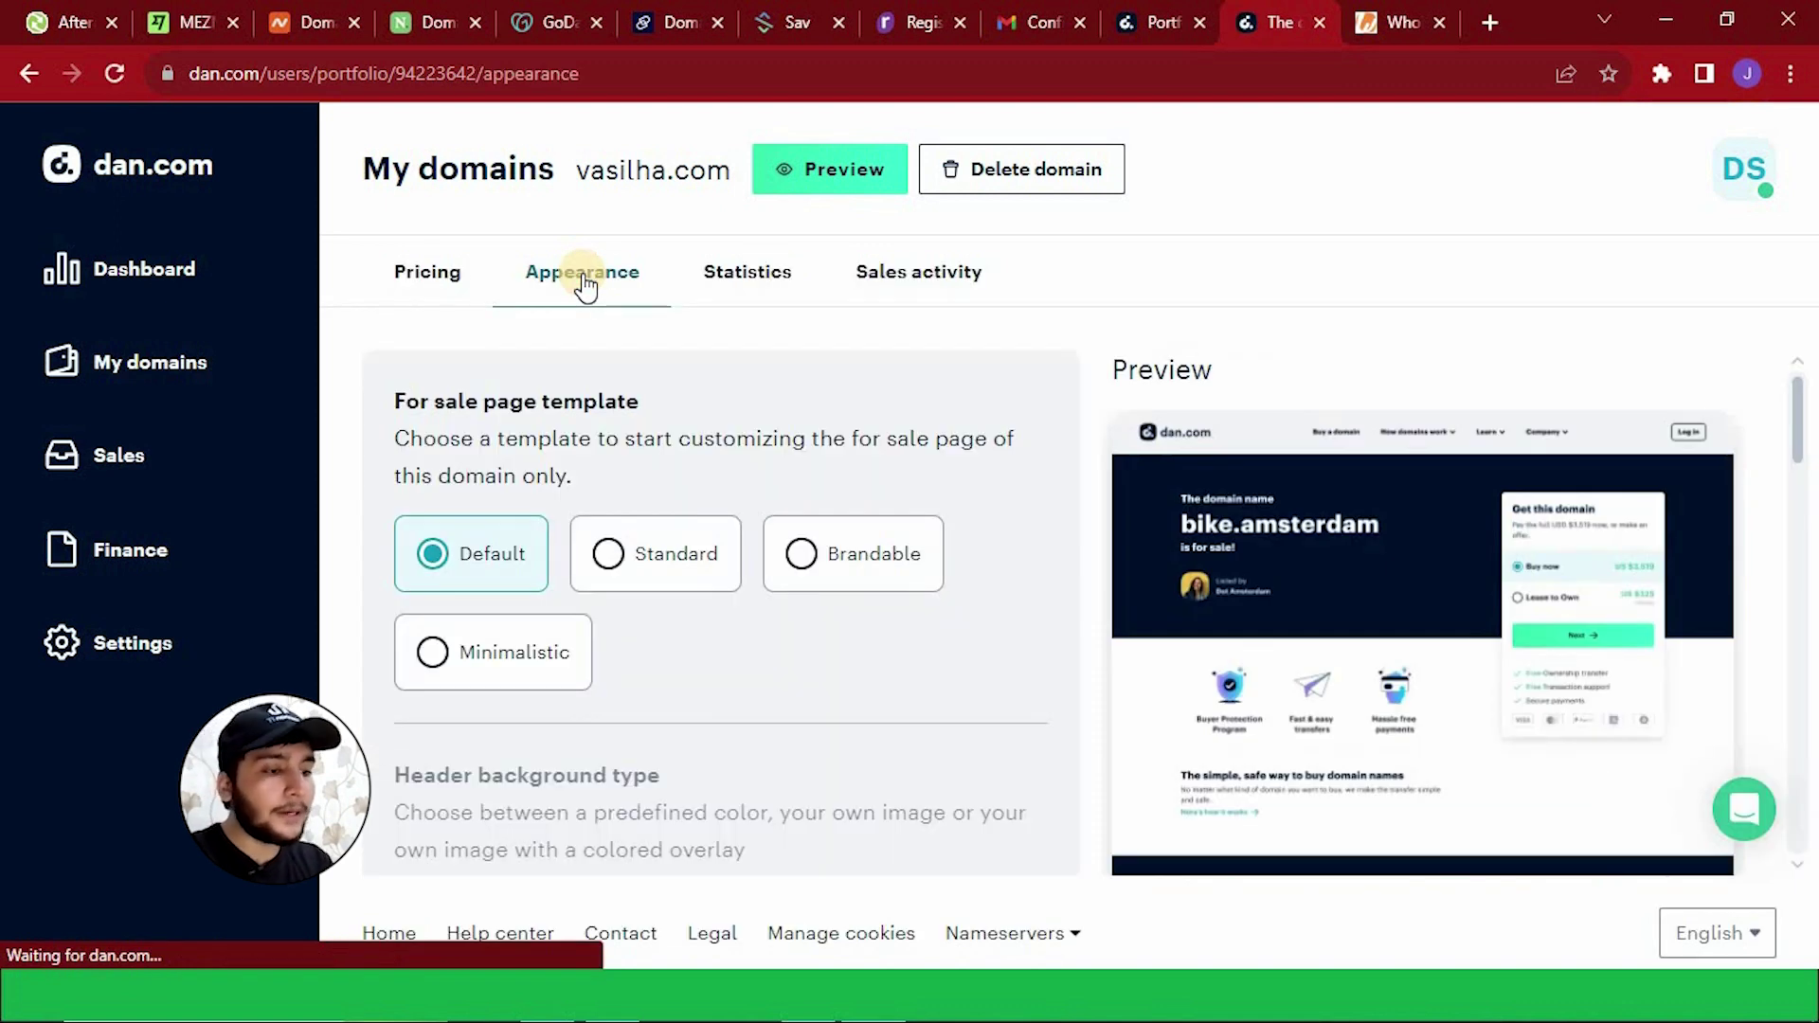
Focus vasilha.com's empty Description field on the Appearance page, then open a new browser tab.
scroll(806, 544, down, 3)
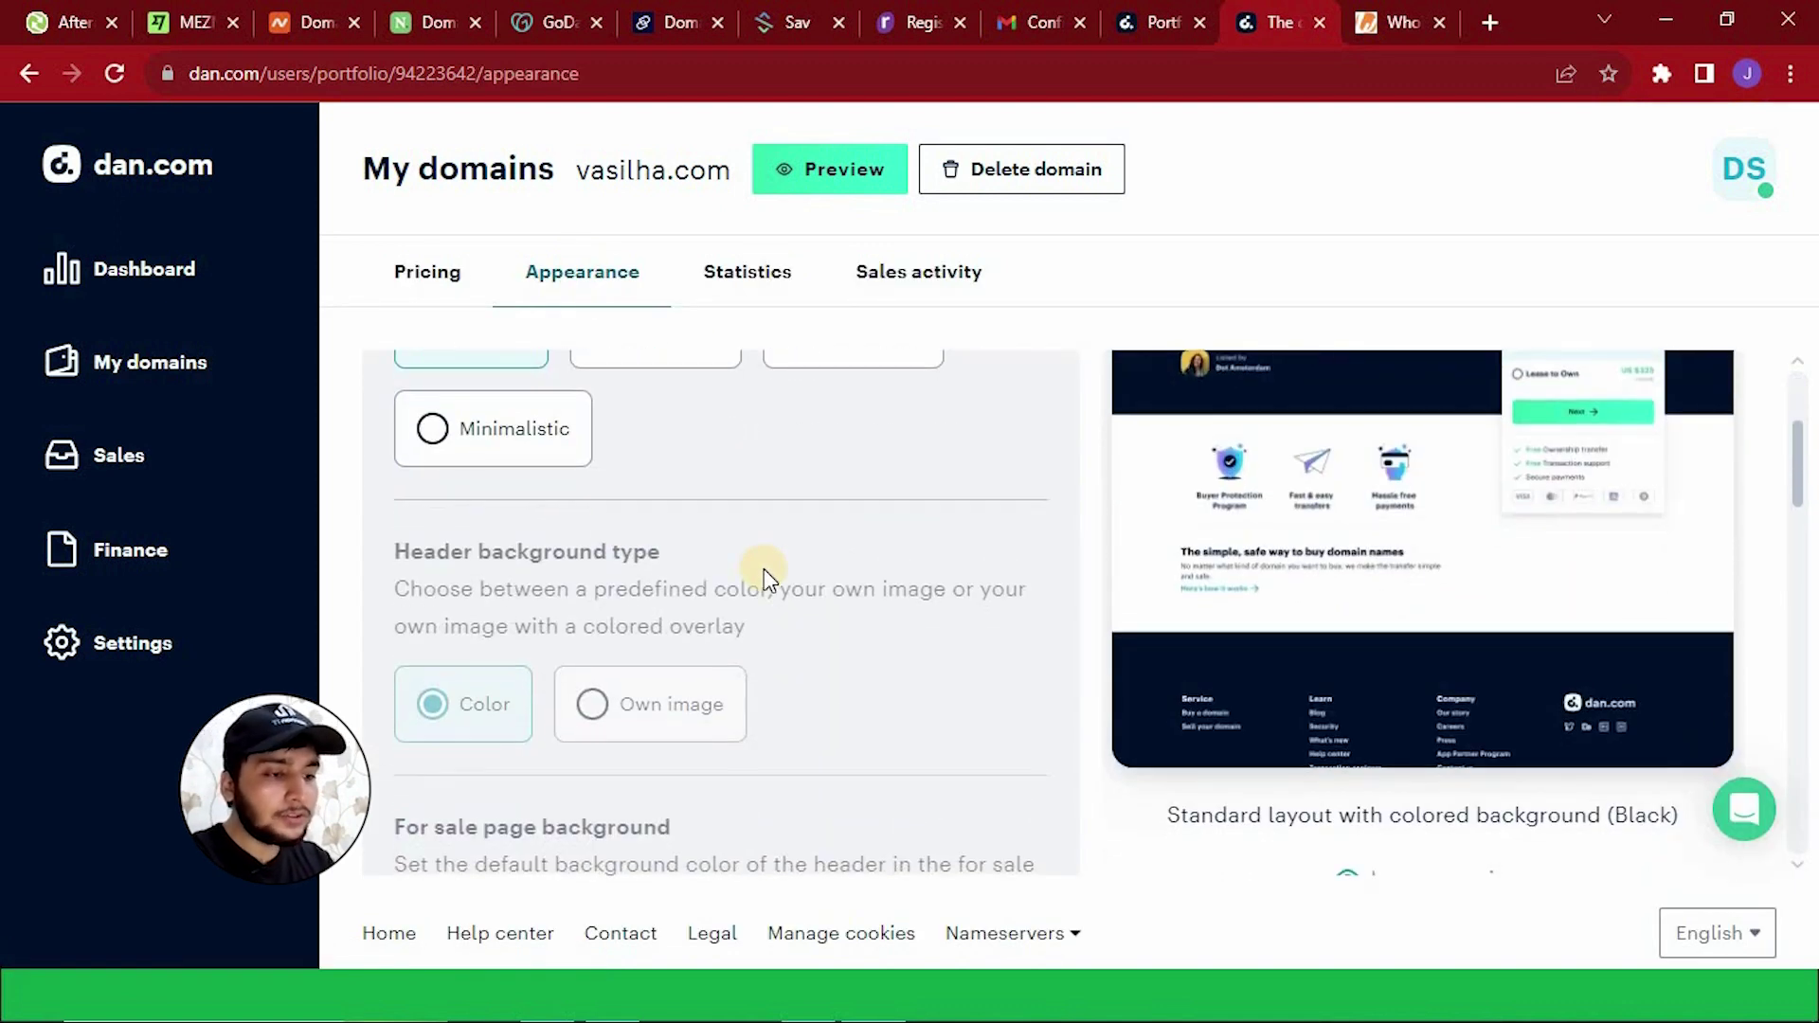
scroll(759, 572, up, 2)
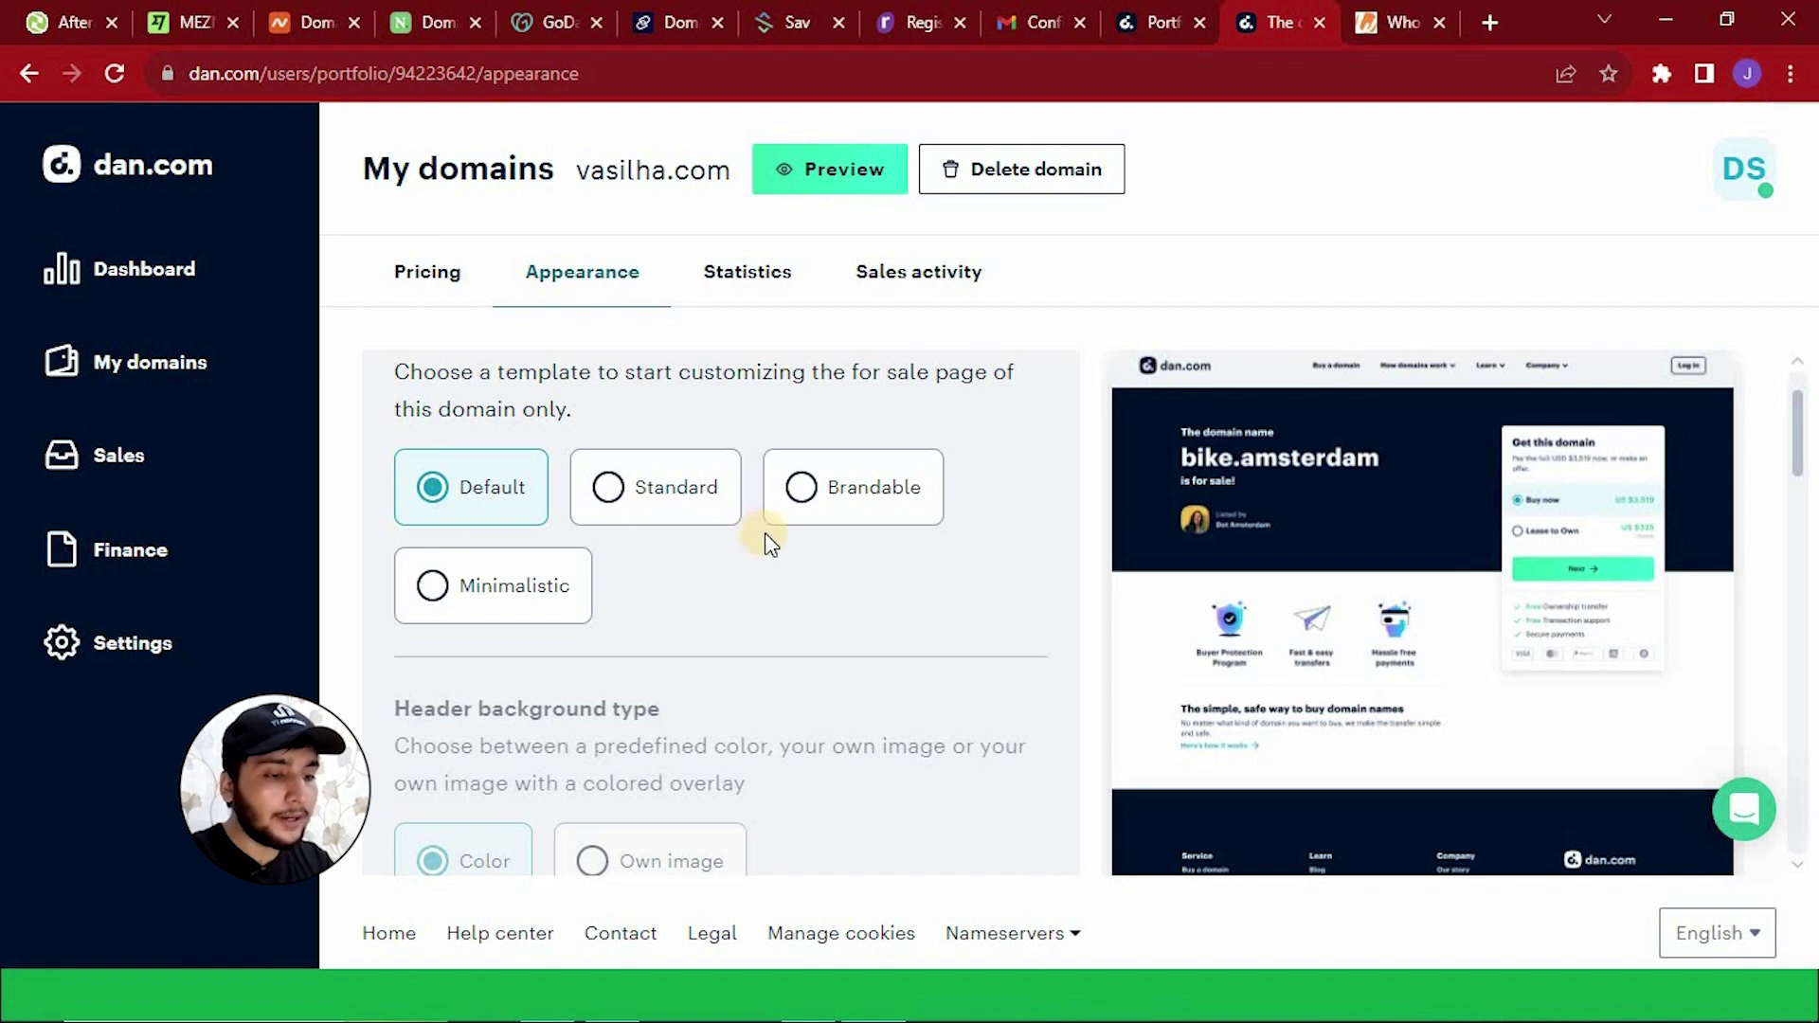
scroll(764, 533, down, 8)
scroll(764, 533, down, 4)
scroll(639, 428, up, 2)
click(637, 620)
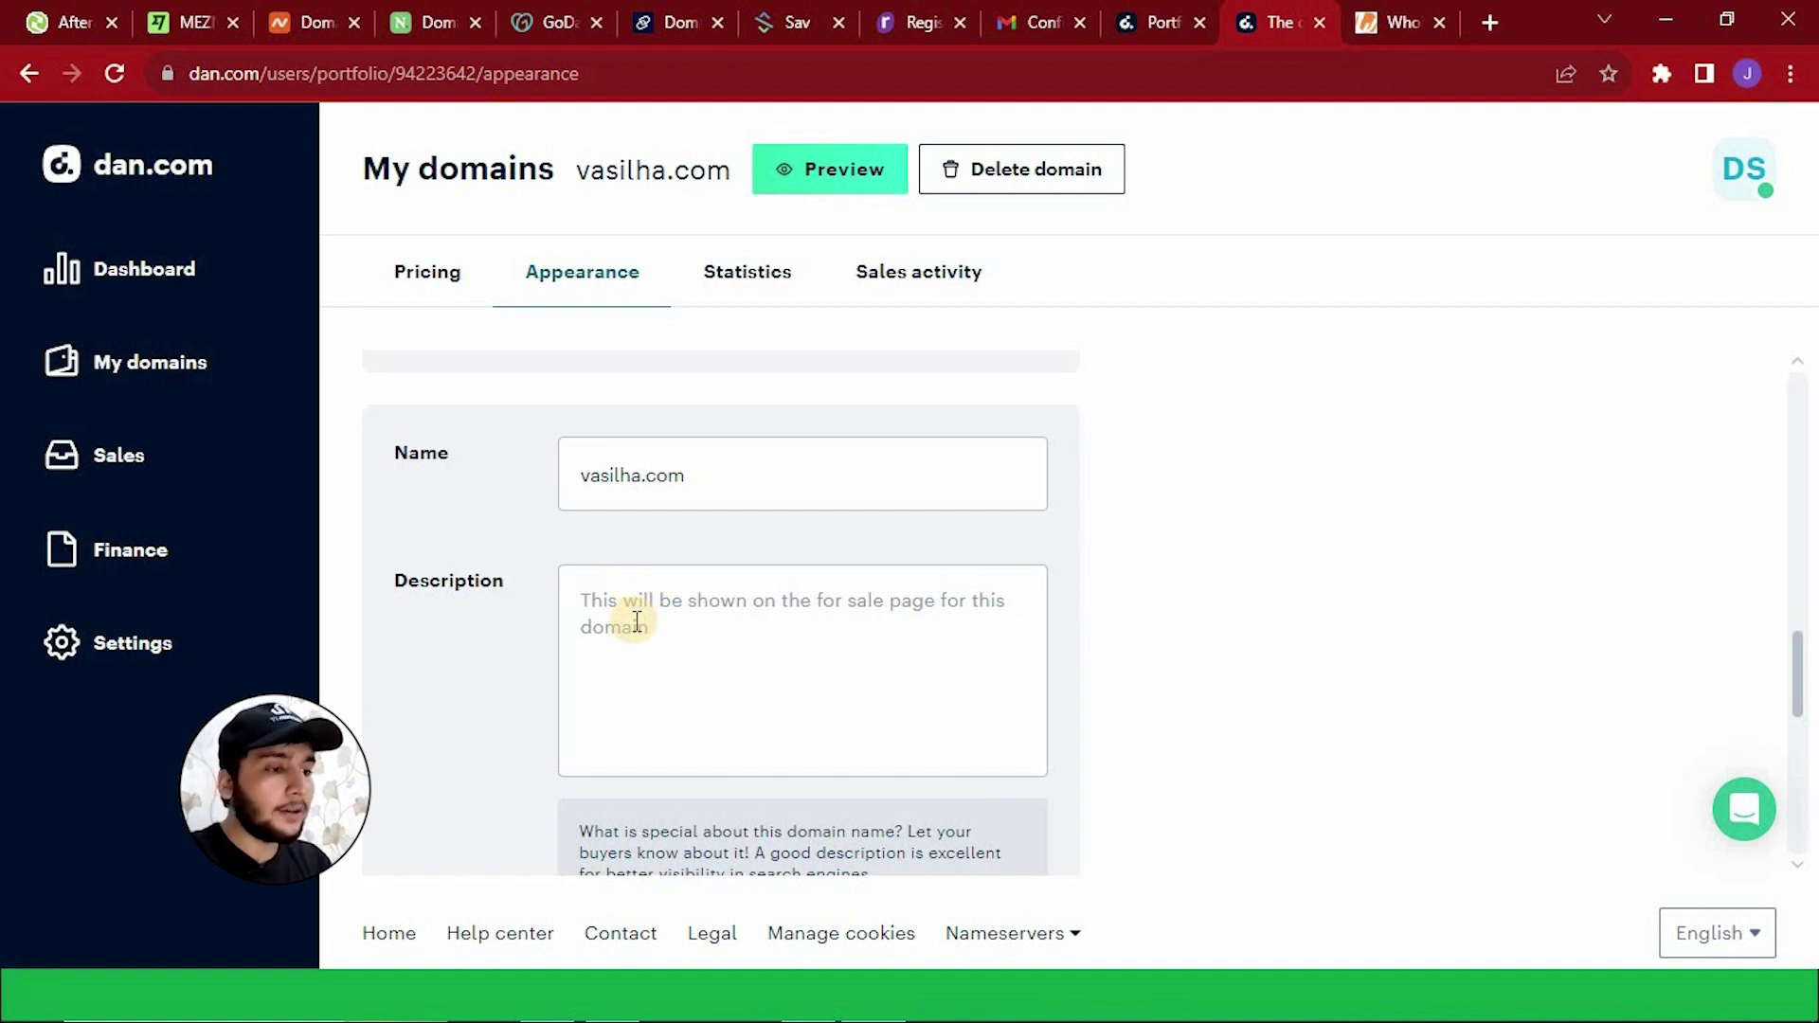
click(1486, 23)
Run a Squadhelp domain insights lookup for vasilha.com.
text(sq)
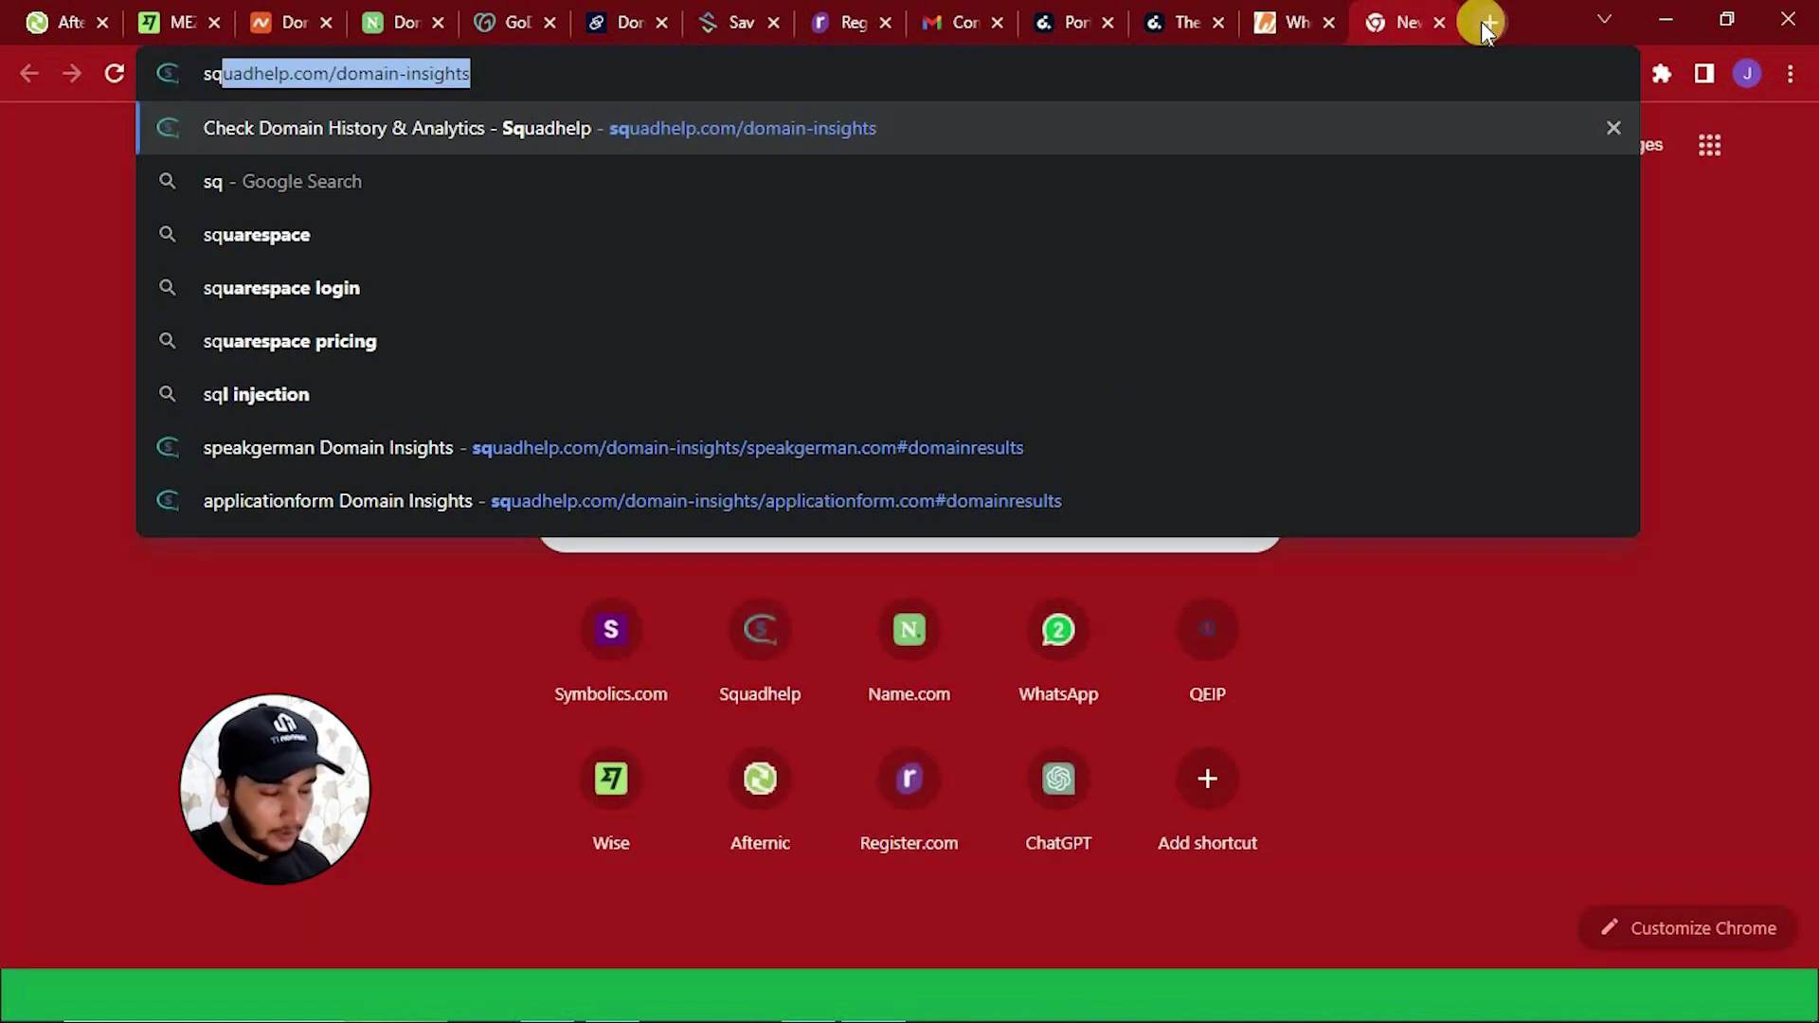
key(Return)
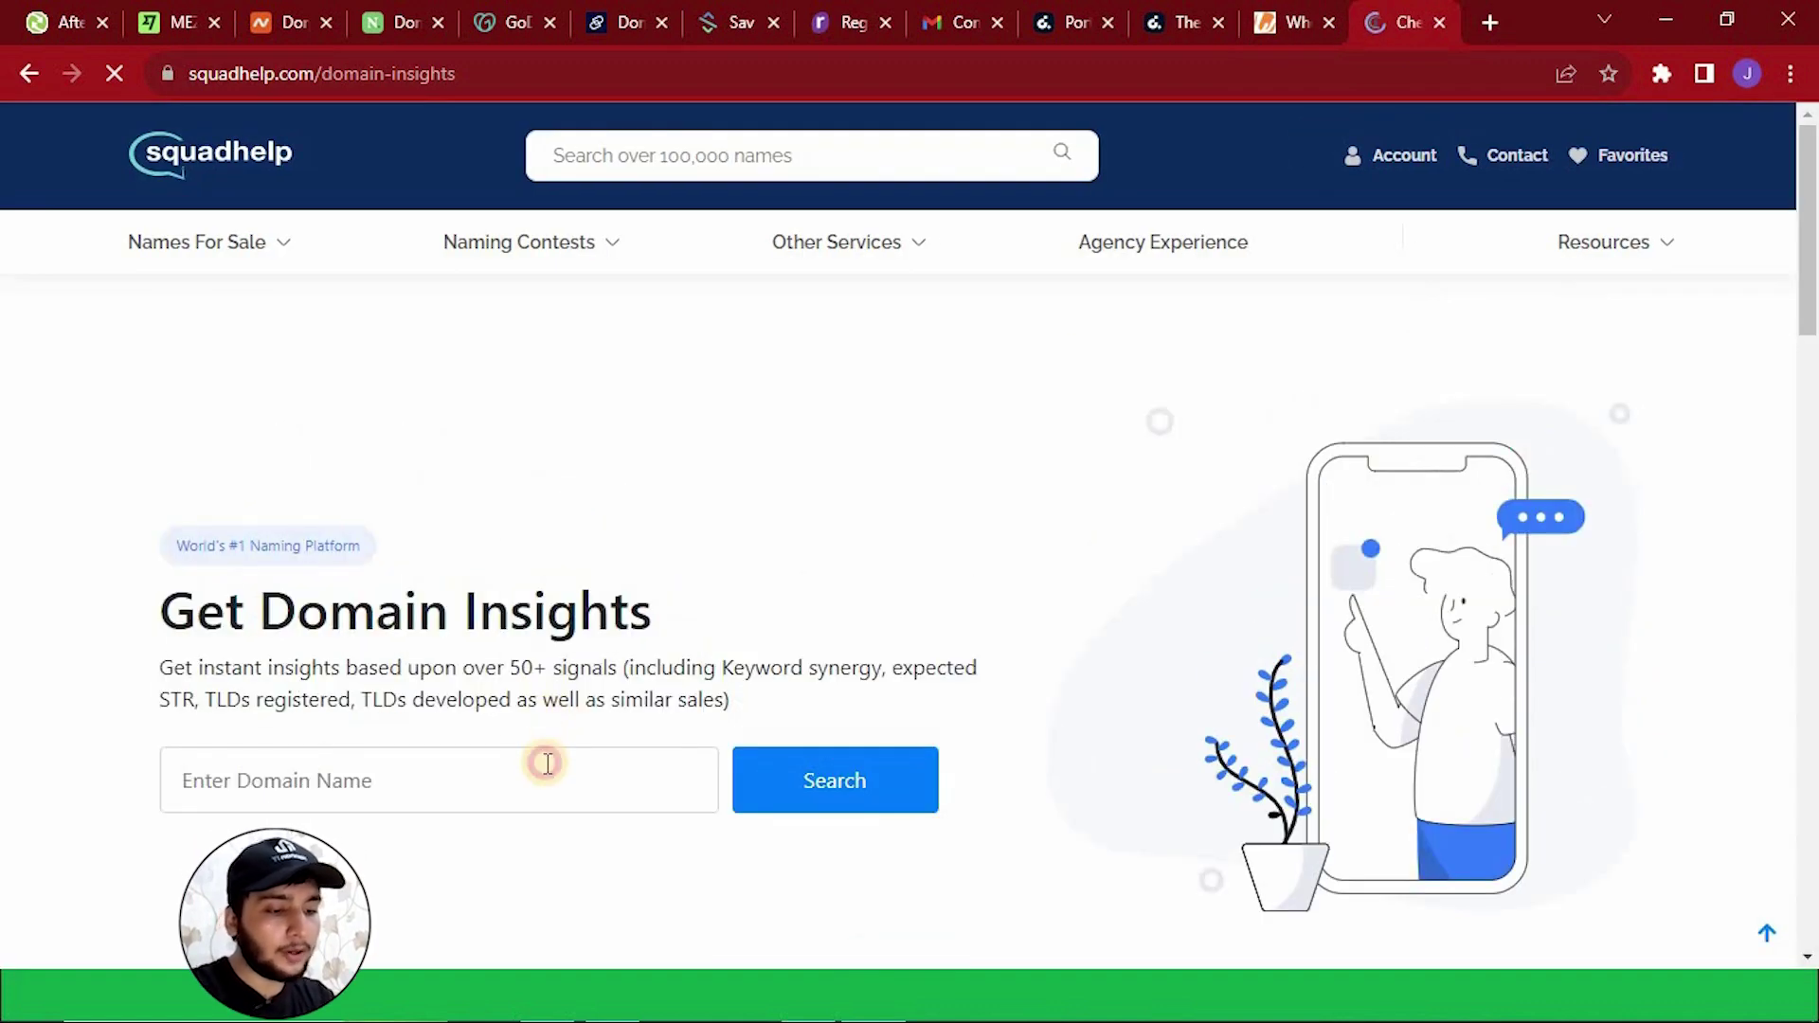
click(547, 762)
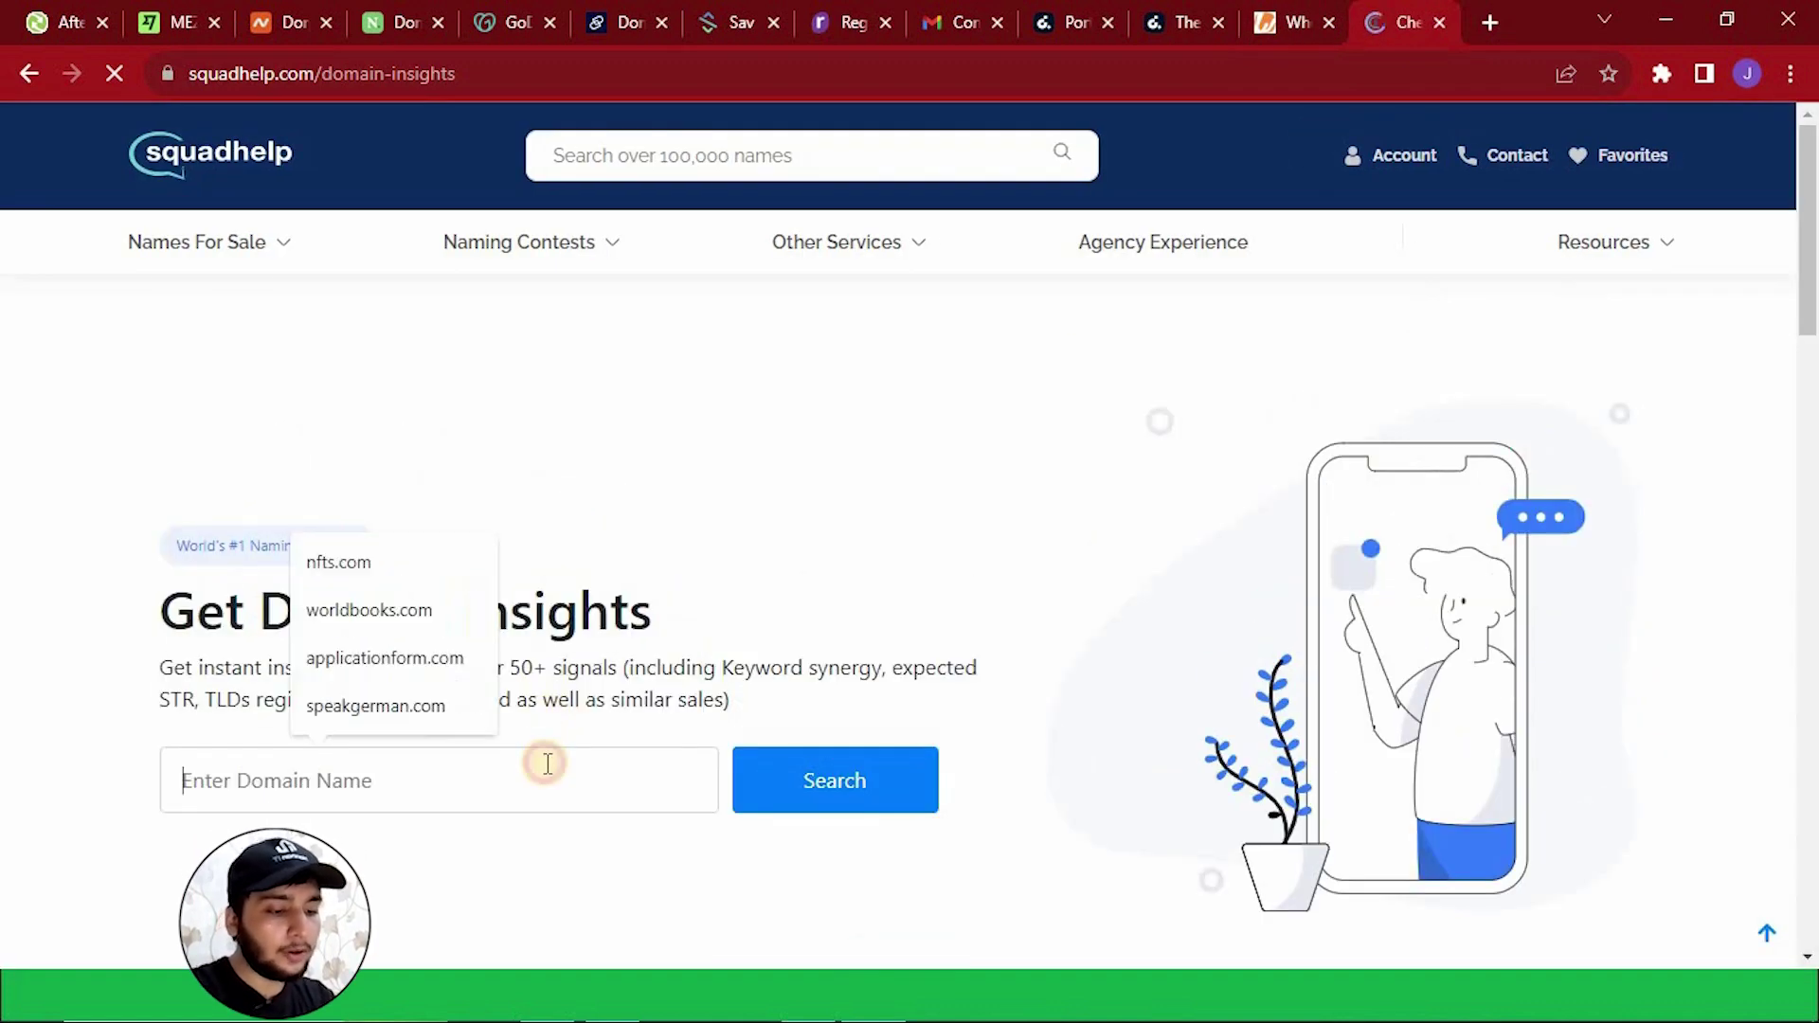
text(vasilha.com)
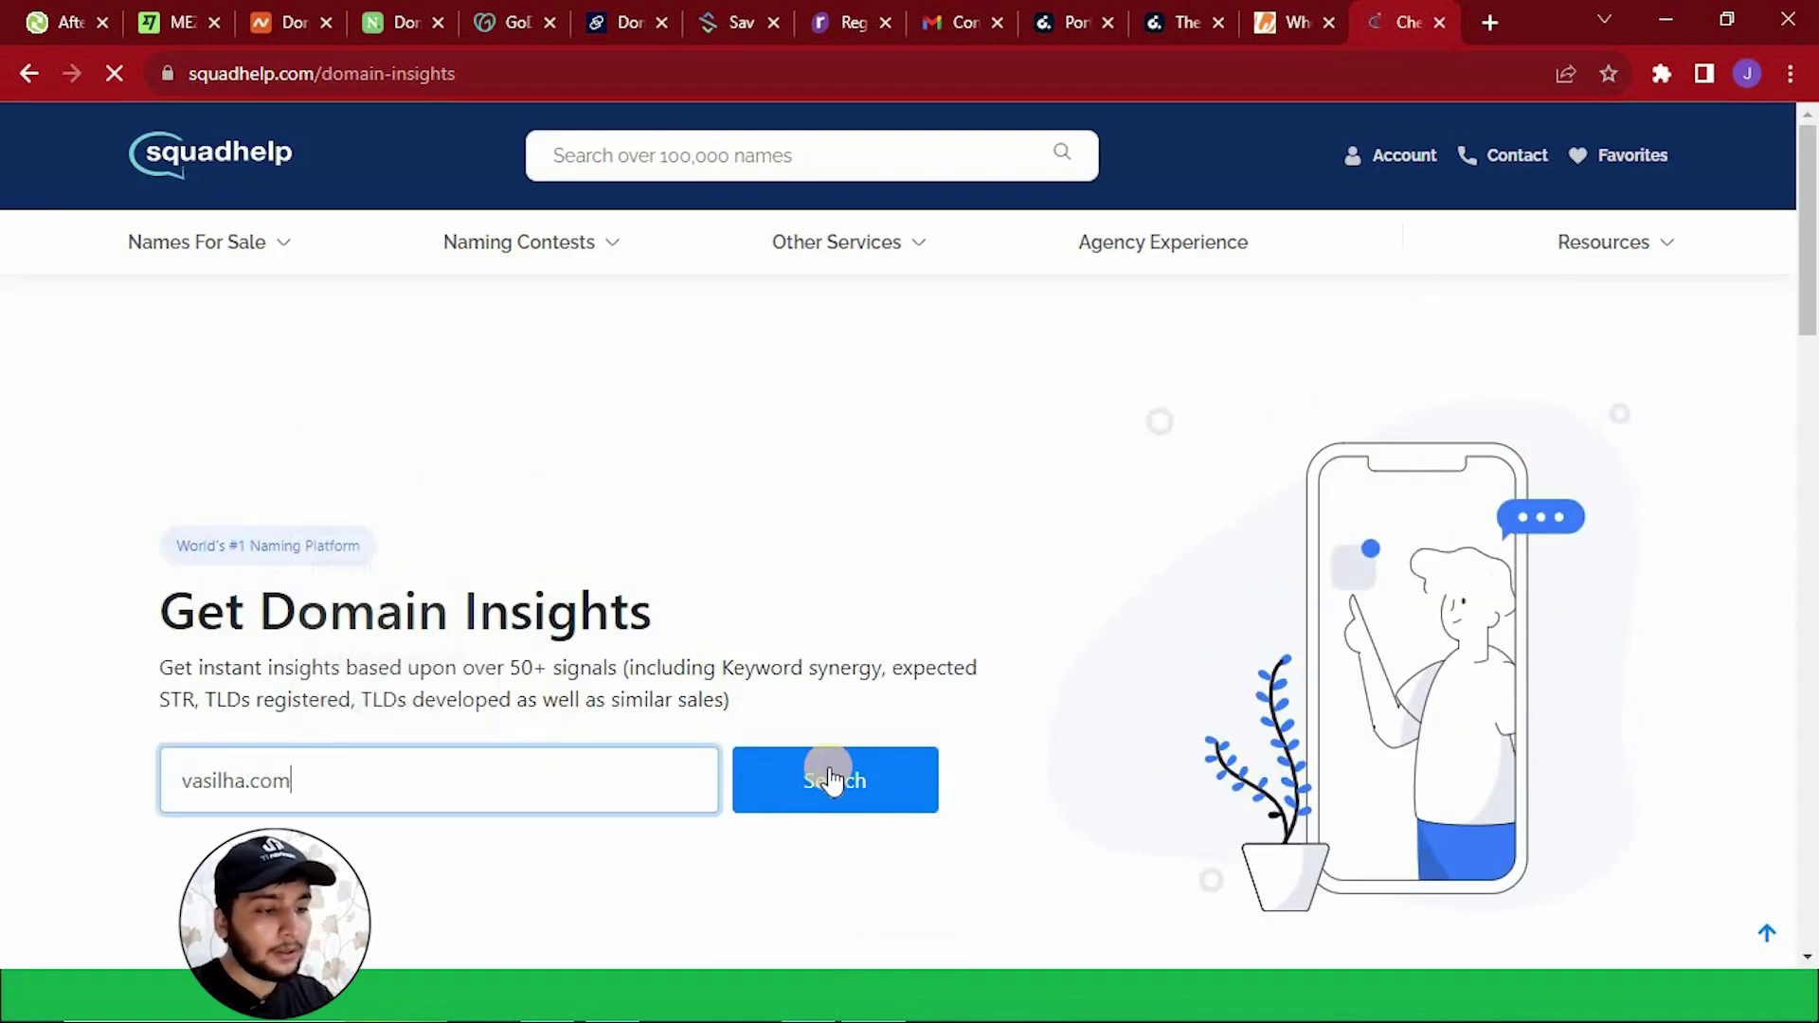
click(830, 780)
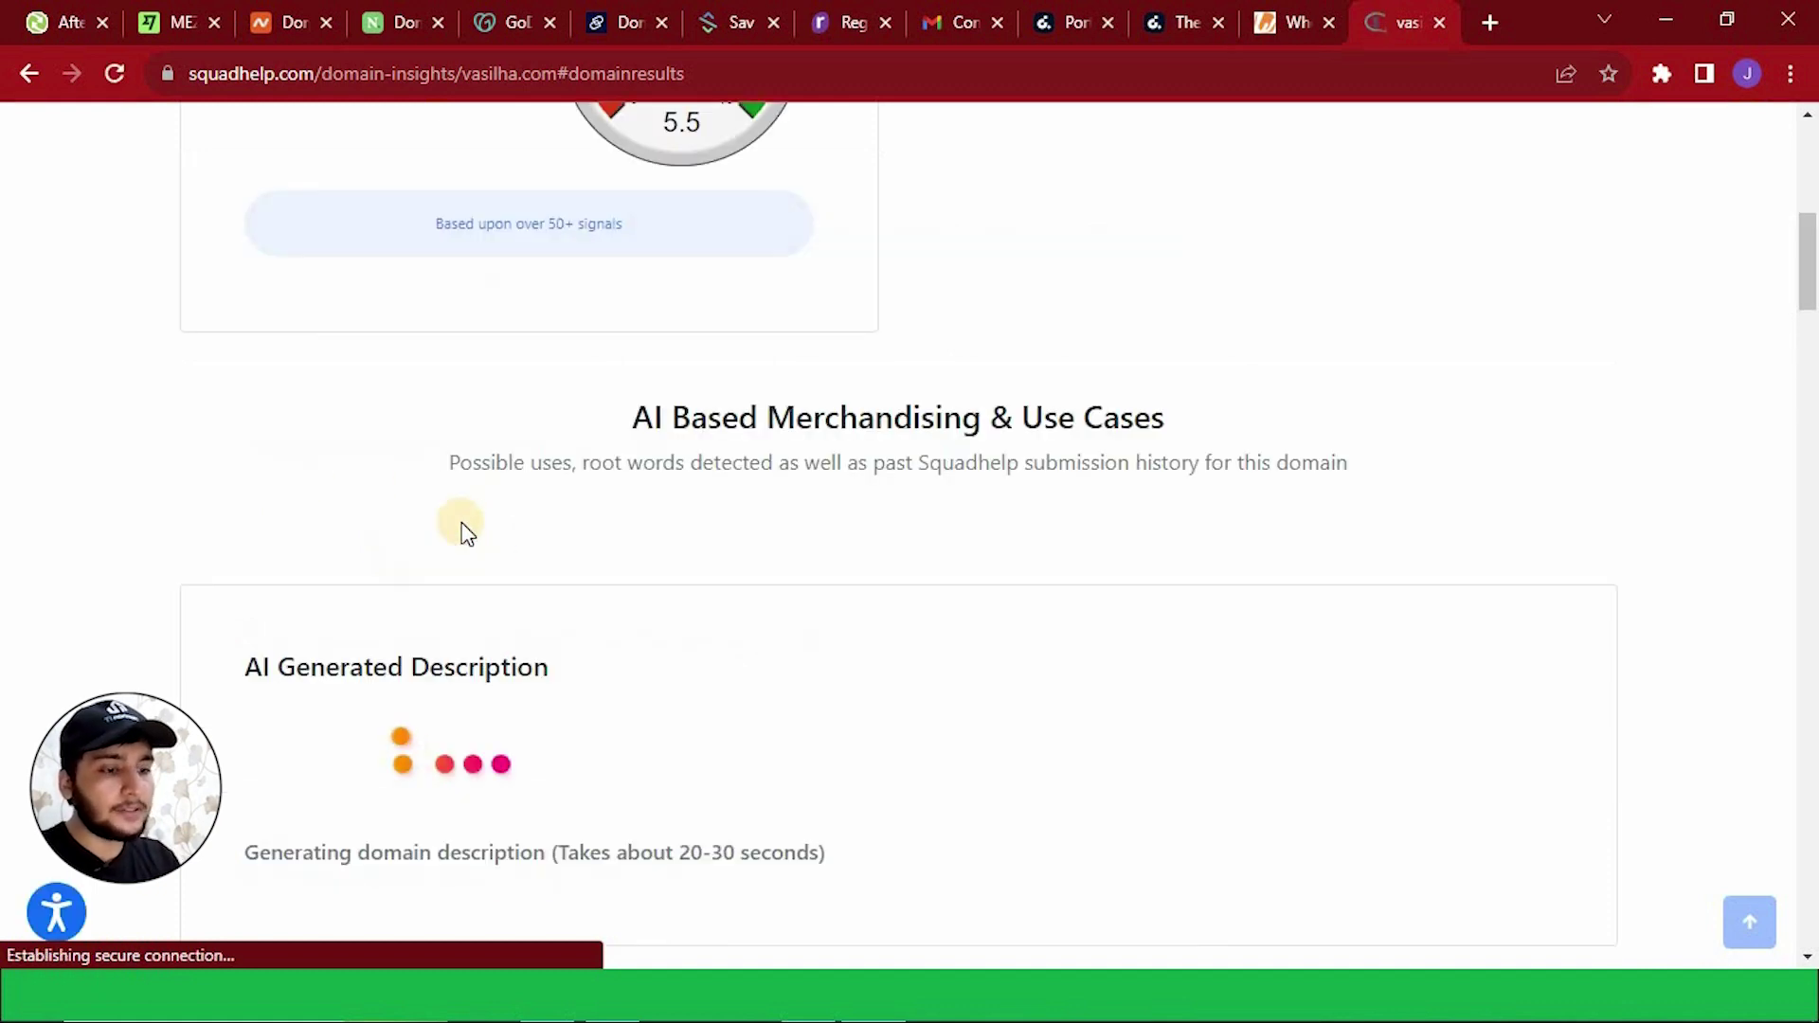
Select the AI Generated Description paragraph and return to the Dan.com tab.
scroll(460, 524, down, 3)
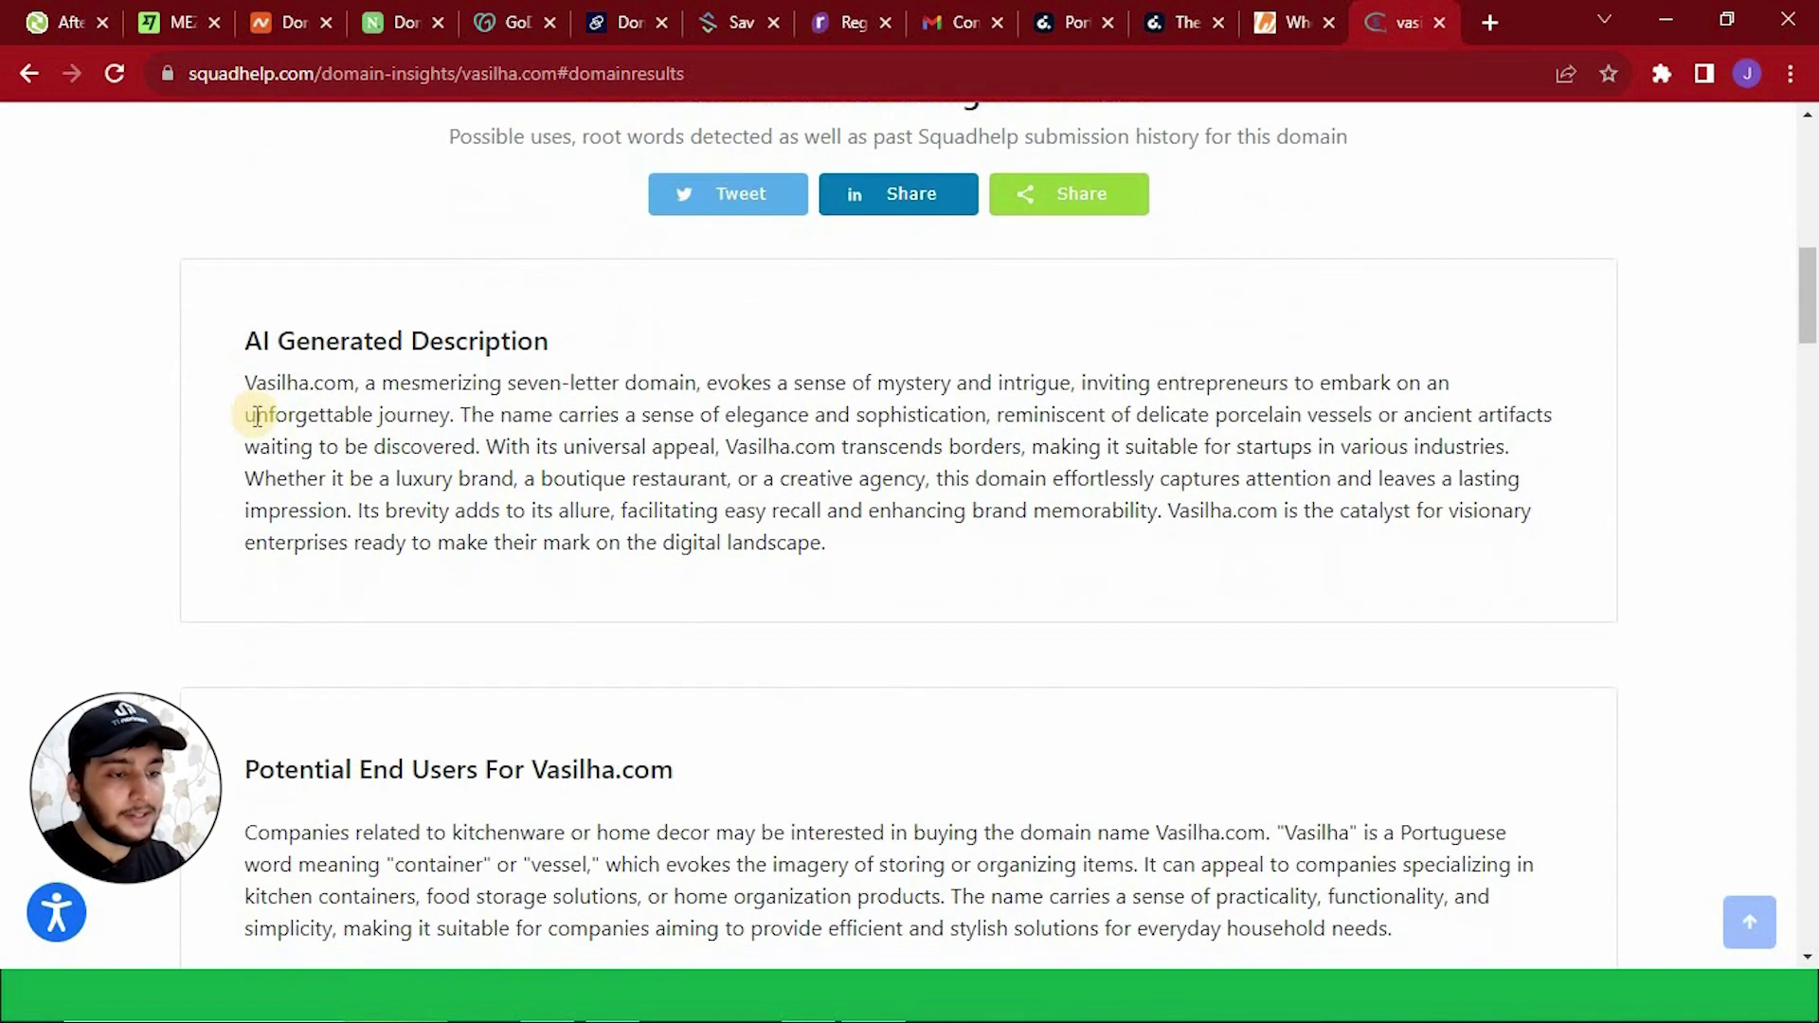
drag(243, 381, 872, 531)
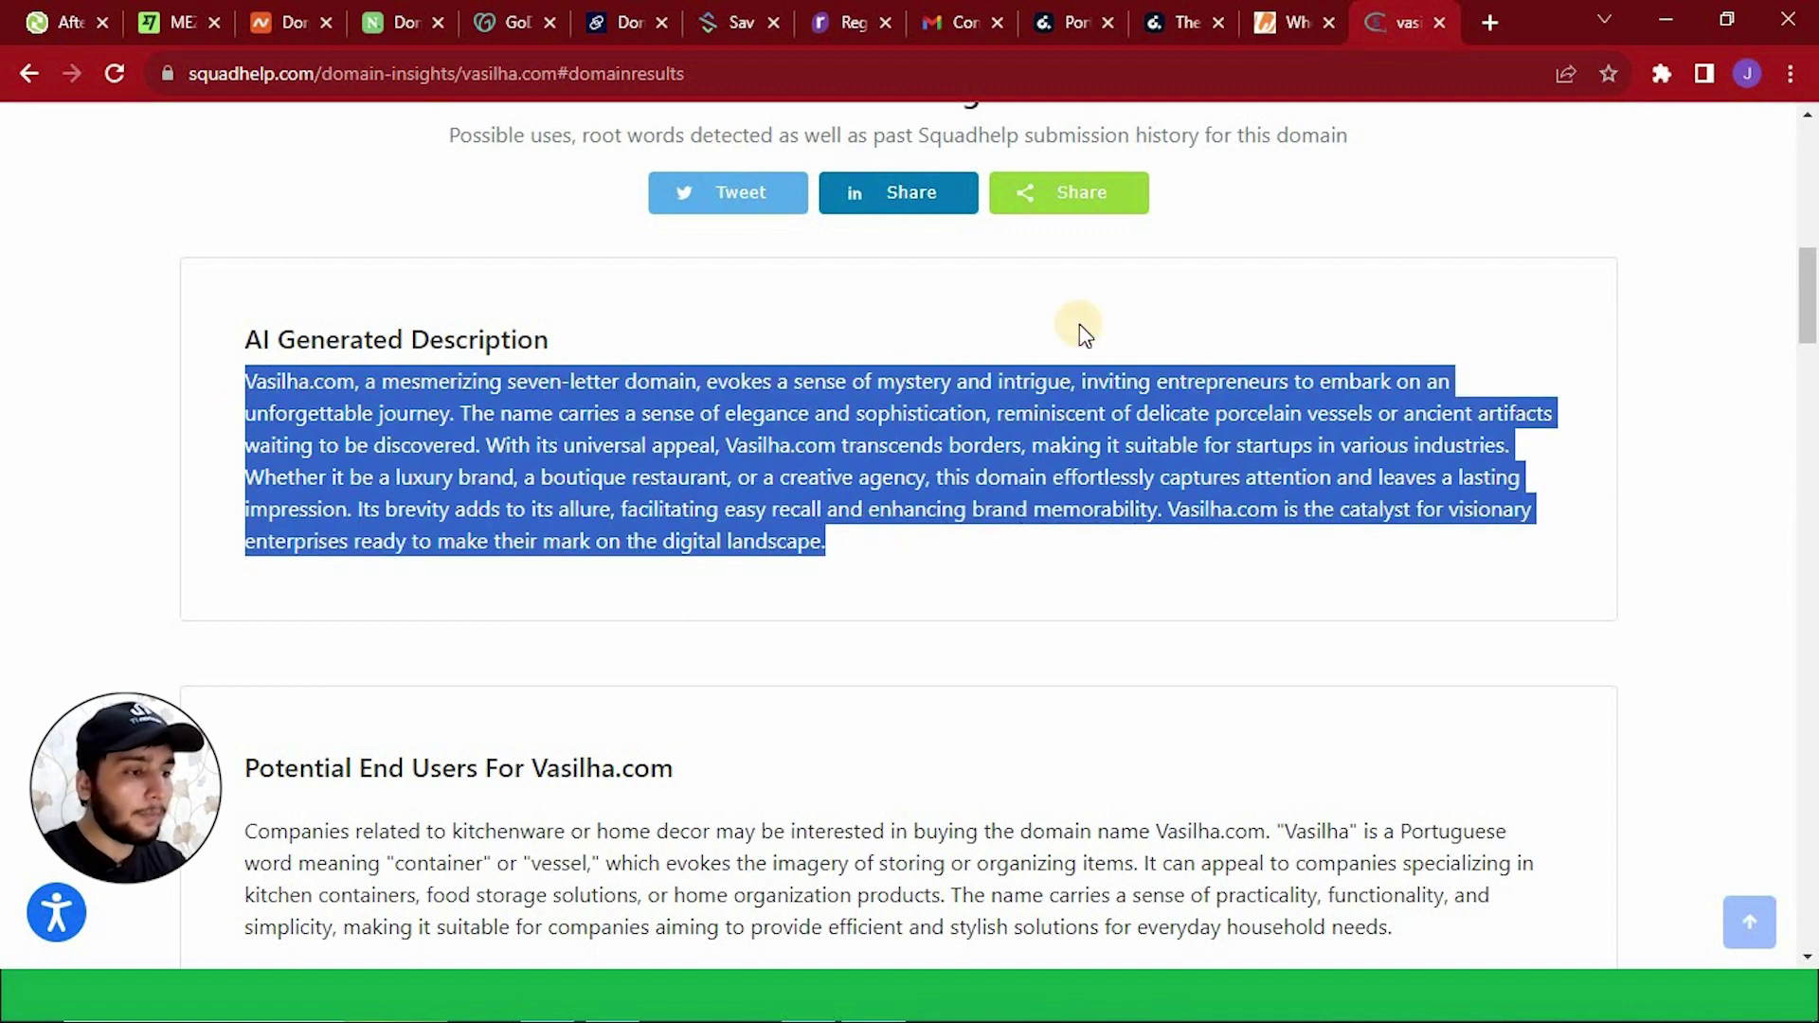
click(1180, 22)
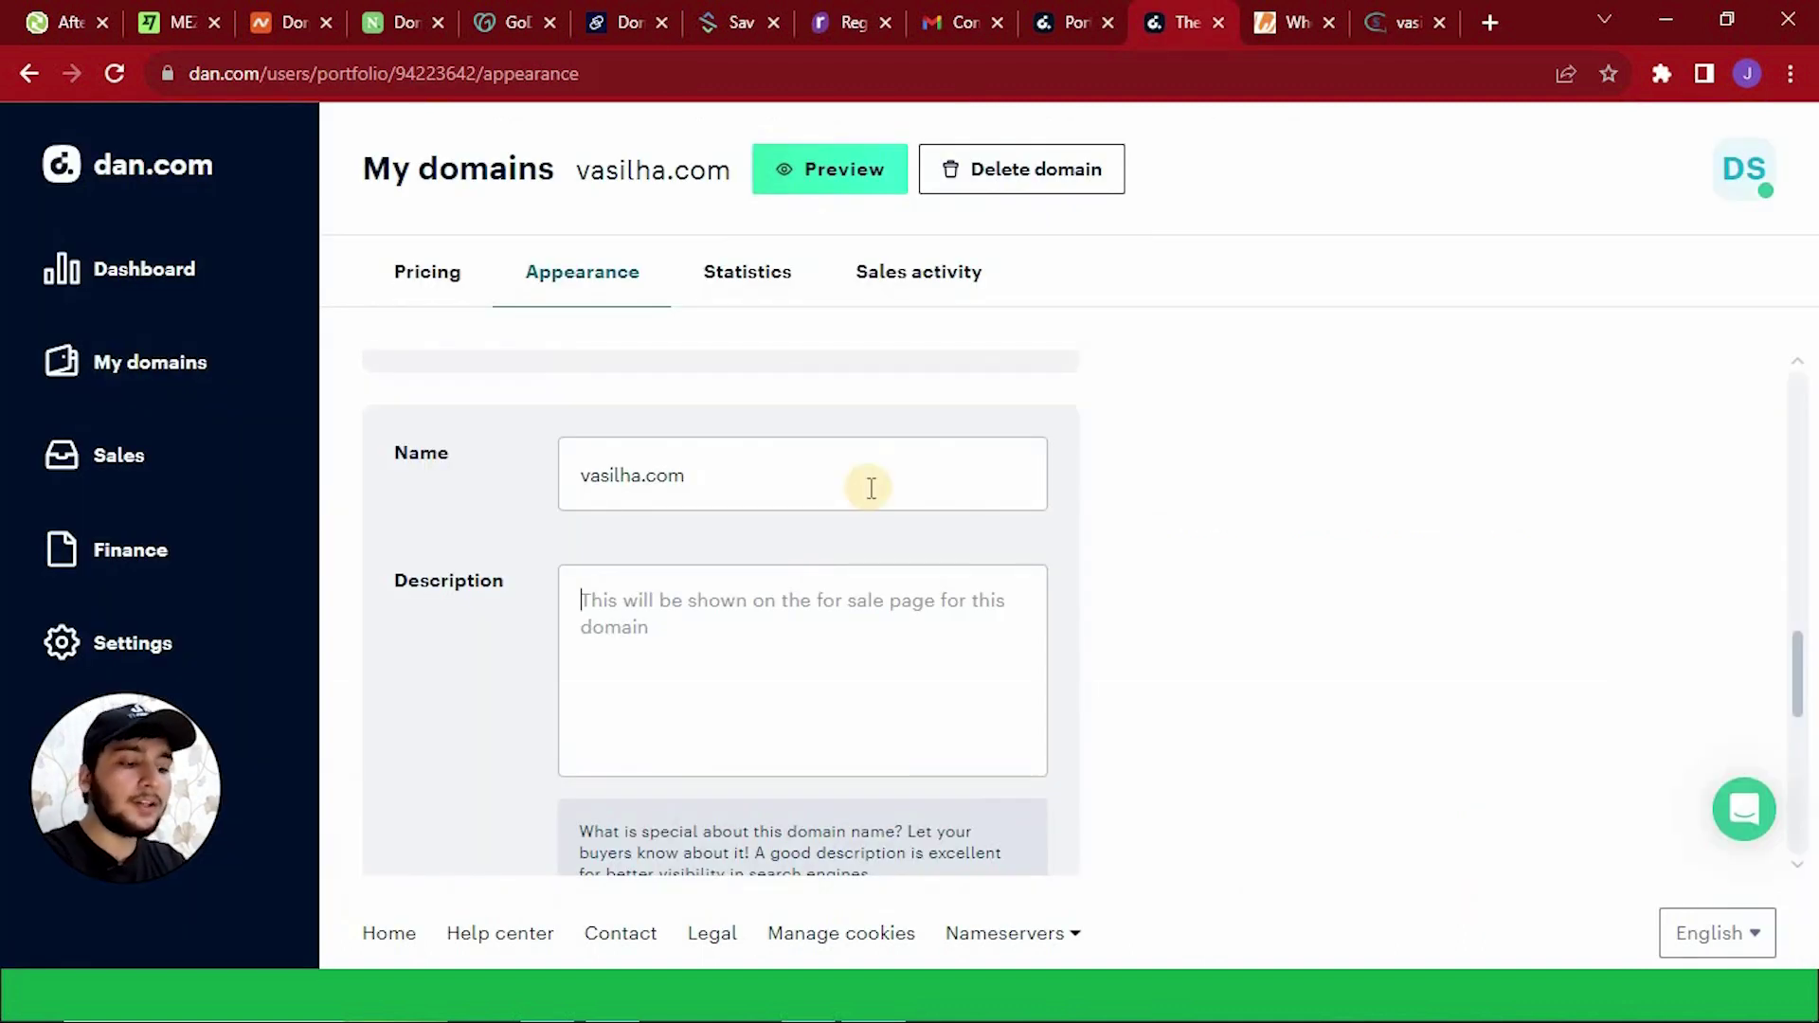
Paste the AI-written paragraph into vasilha.com's Description and save it.
key(ctrl+v)
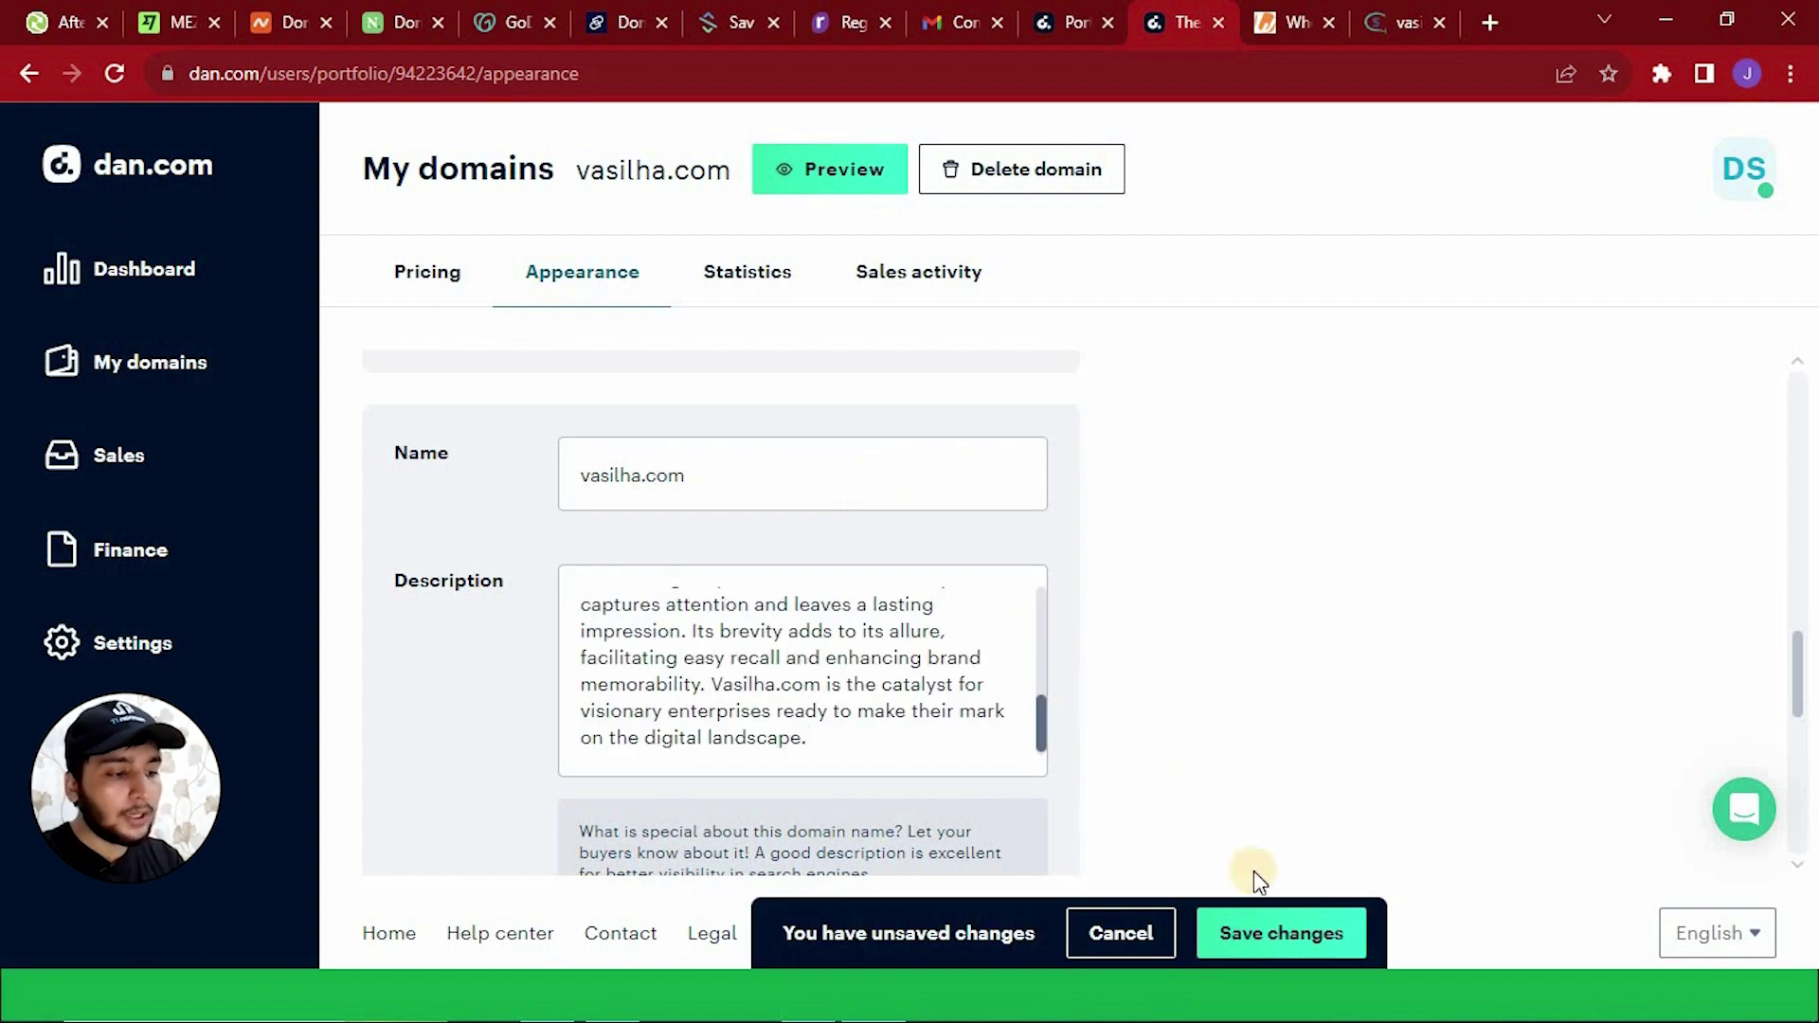
click(1303, 919)
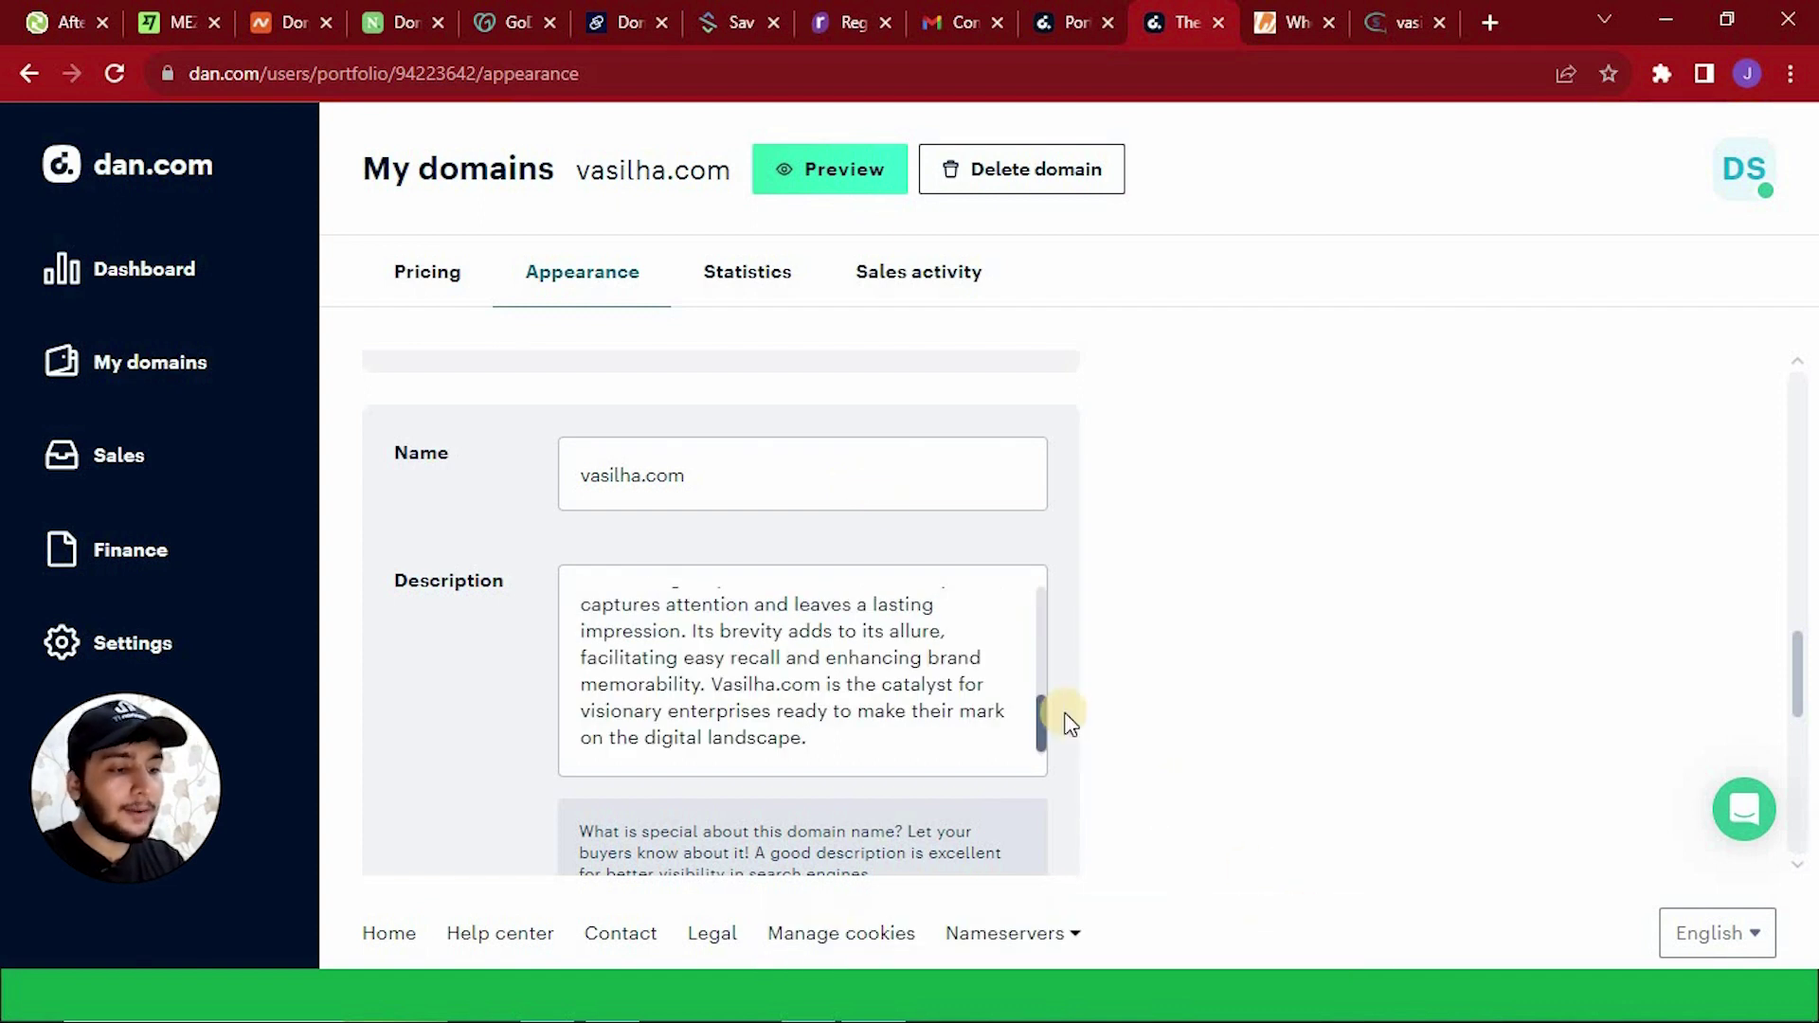
scroll(1070, 722, up, 2)
scroll(1066, 718, up, 5)
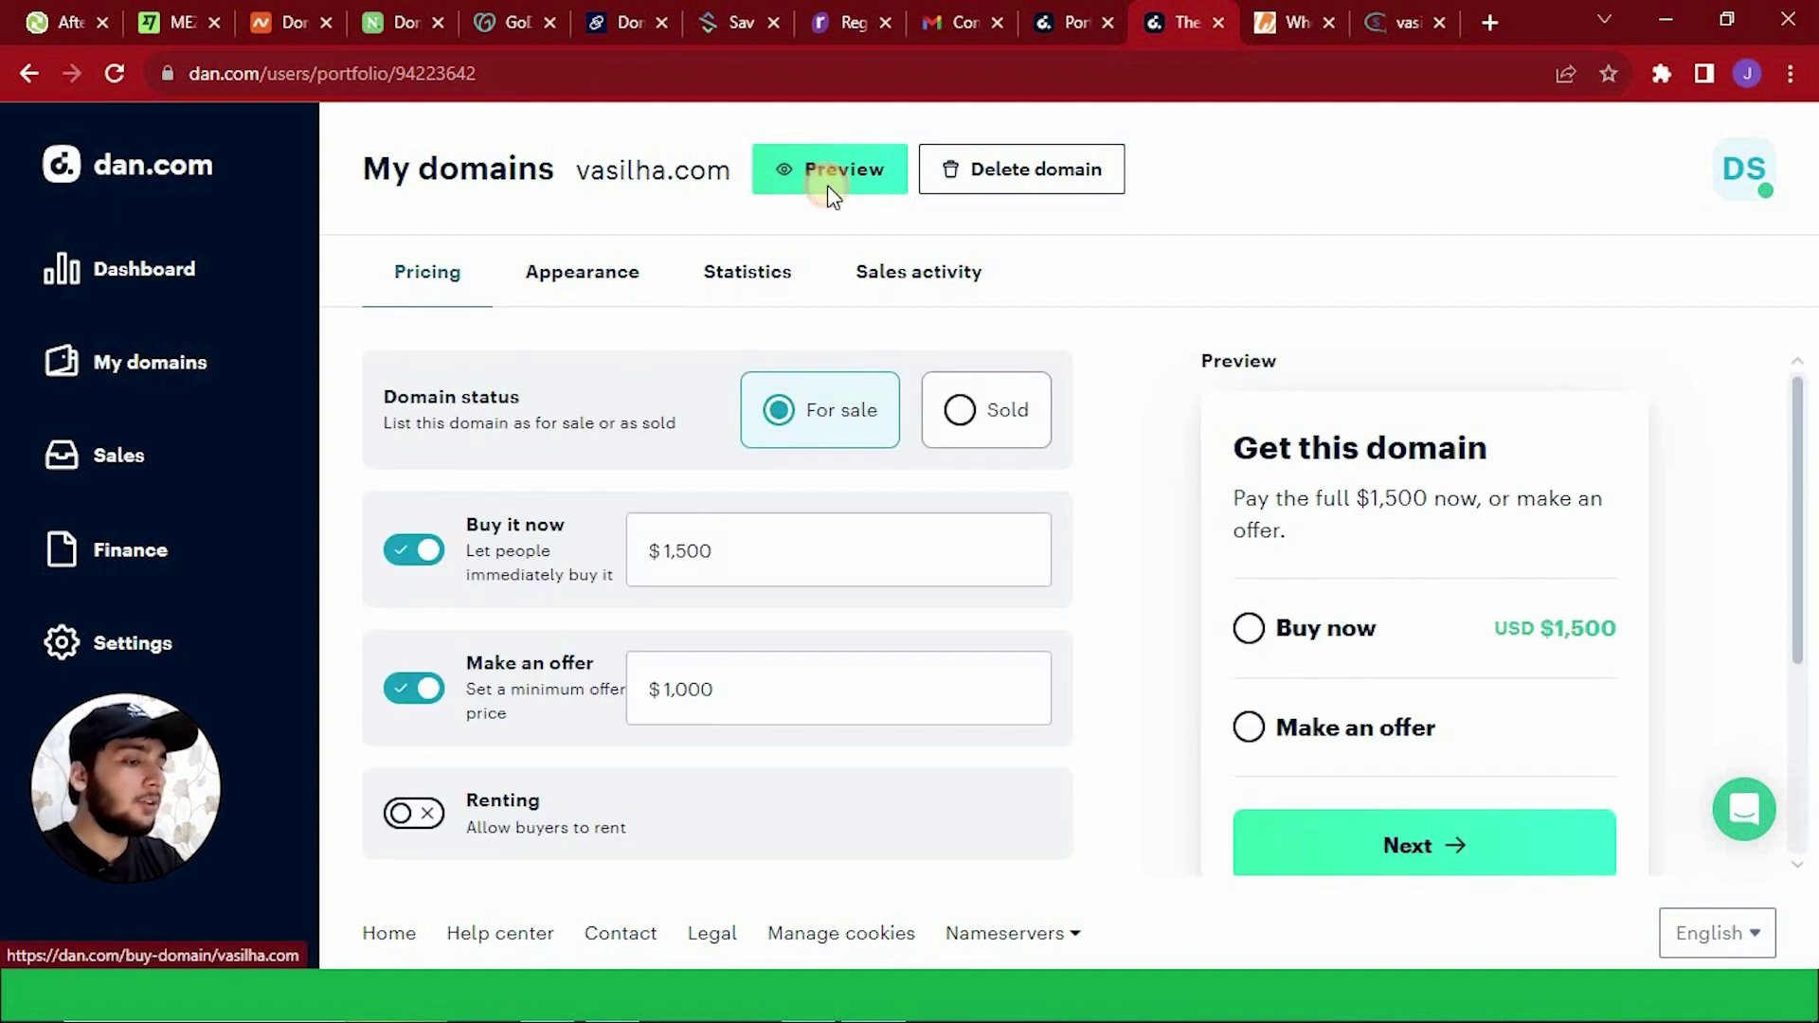
click(827, 185)
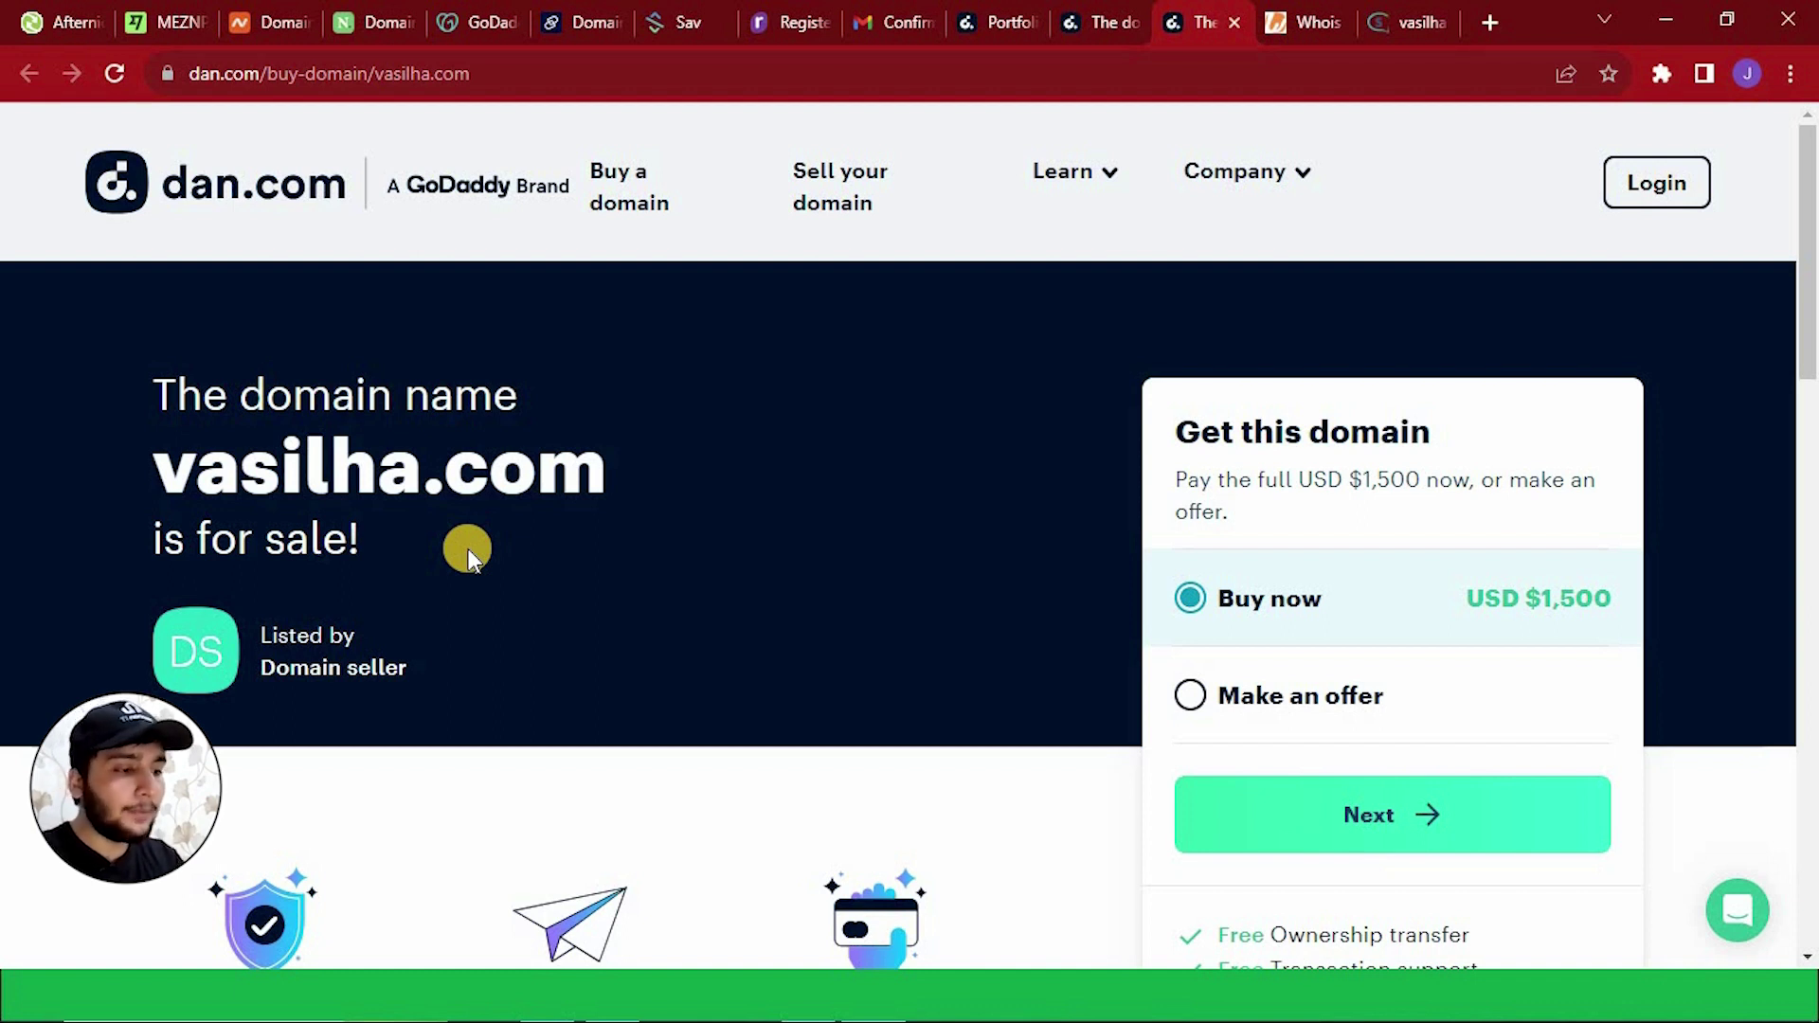
Check the for-sale page's USD $1,500 buy-now price, choose Make an offer, and read the seller's notes.
scroll(836, 519, down, 1)
scroll(835, 519, up, 1)
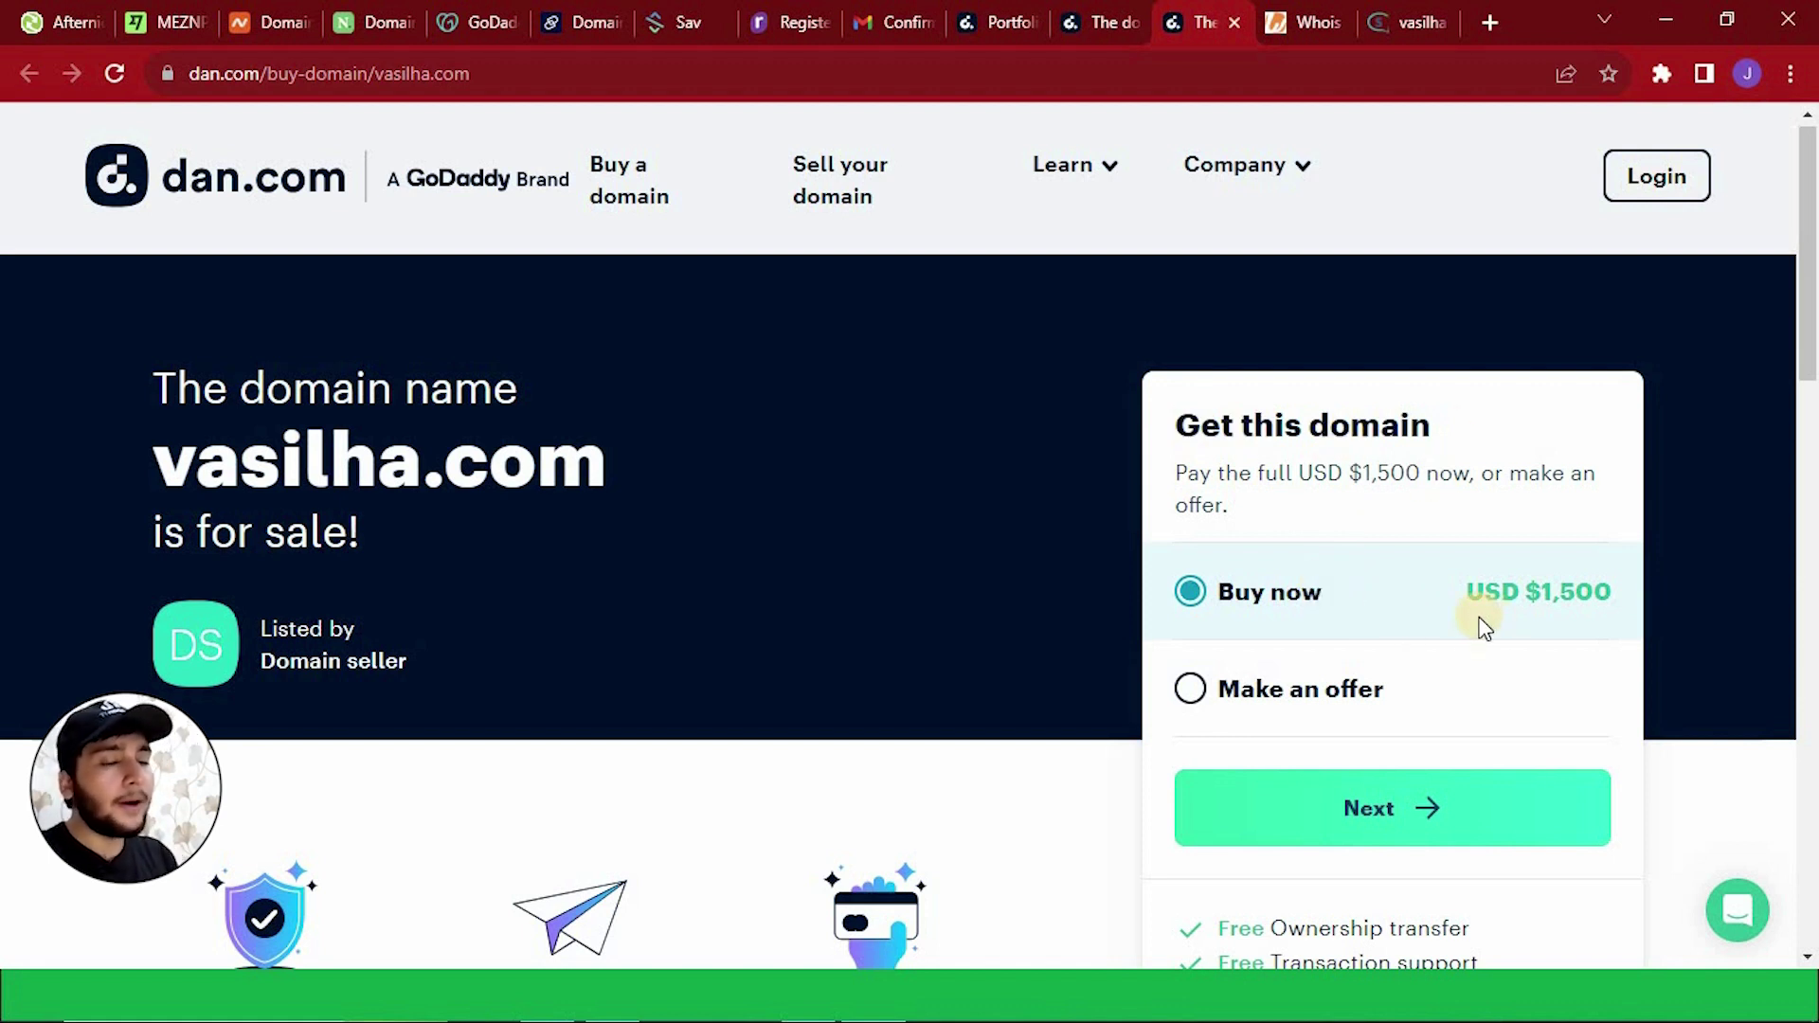
scroll(1484, 628, down, 2)
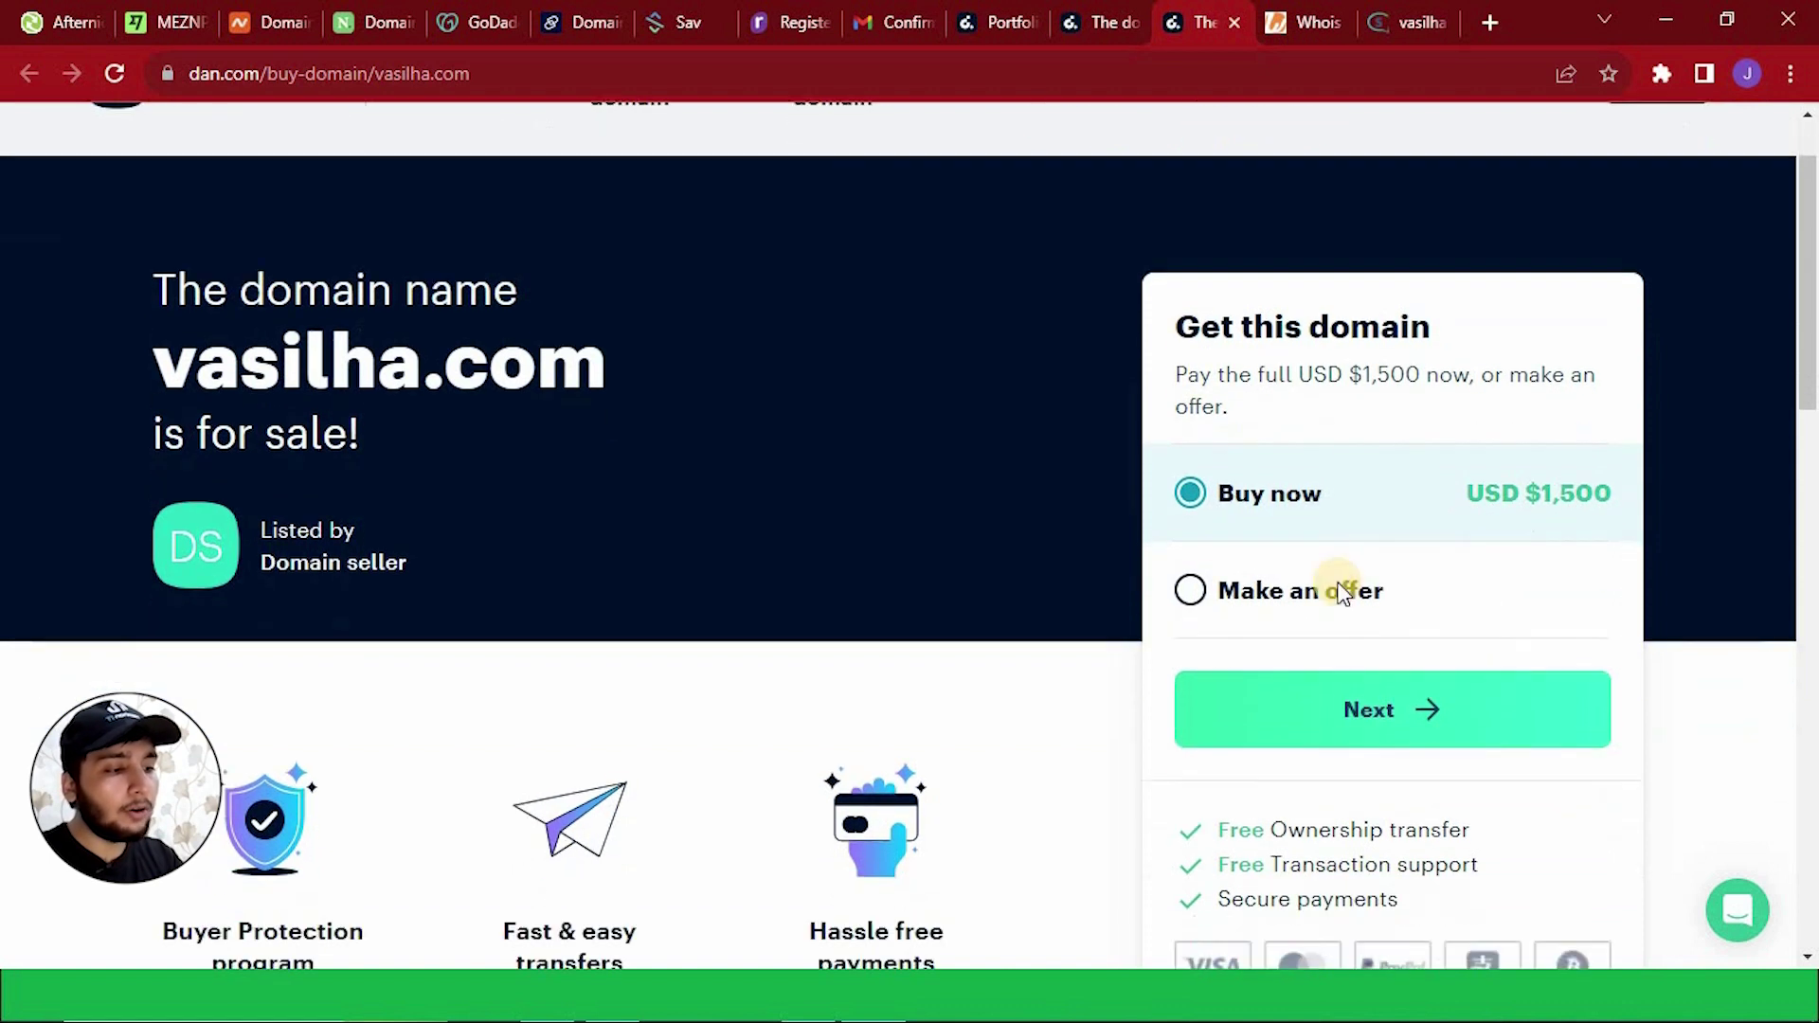
click(1195, 529)
click(1256, 625)
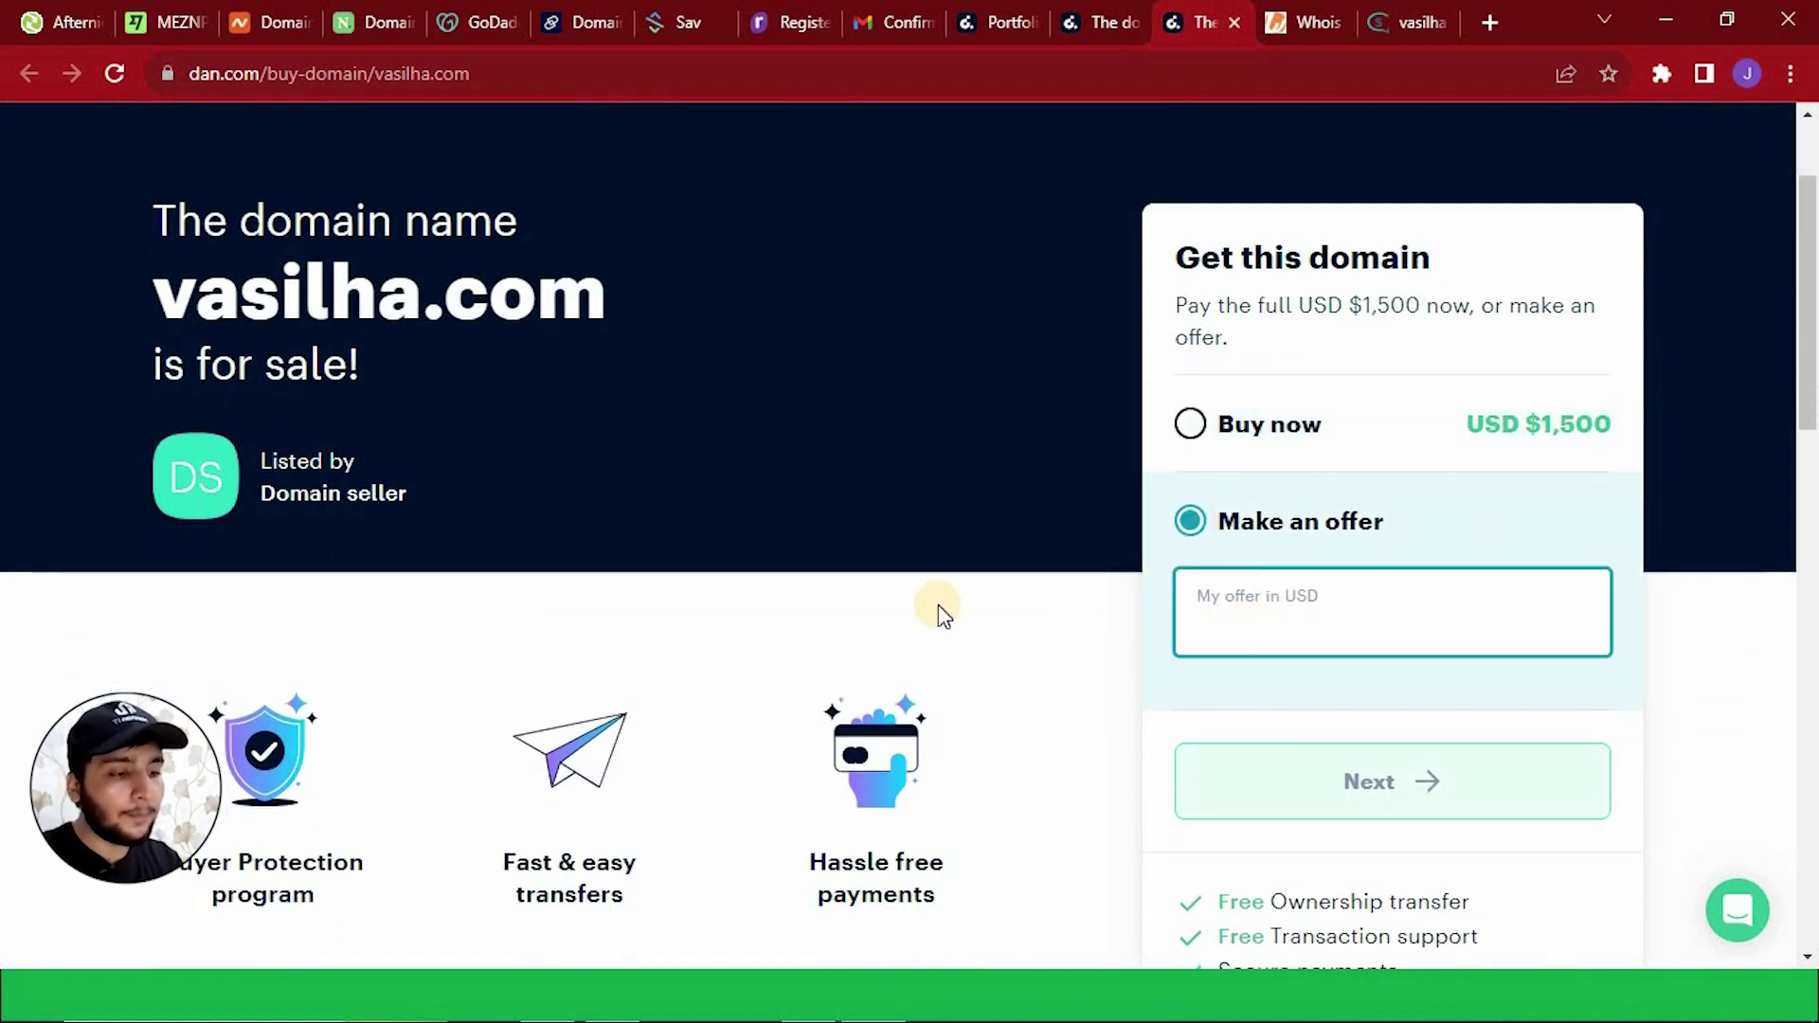
scroll(938, 606, down, 8)
scroll(938, 605, down, 4)
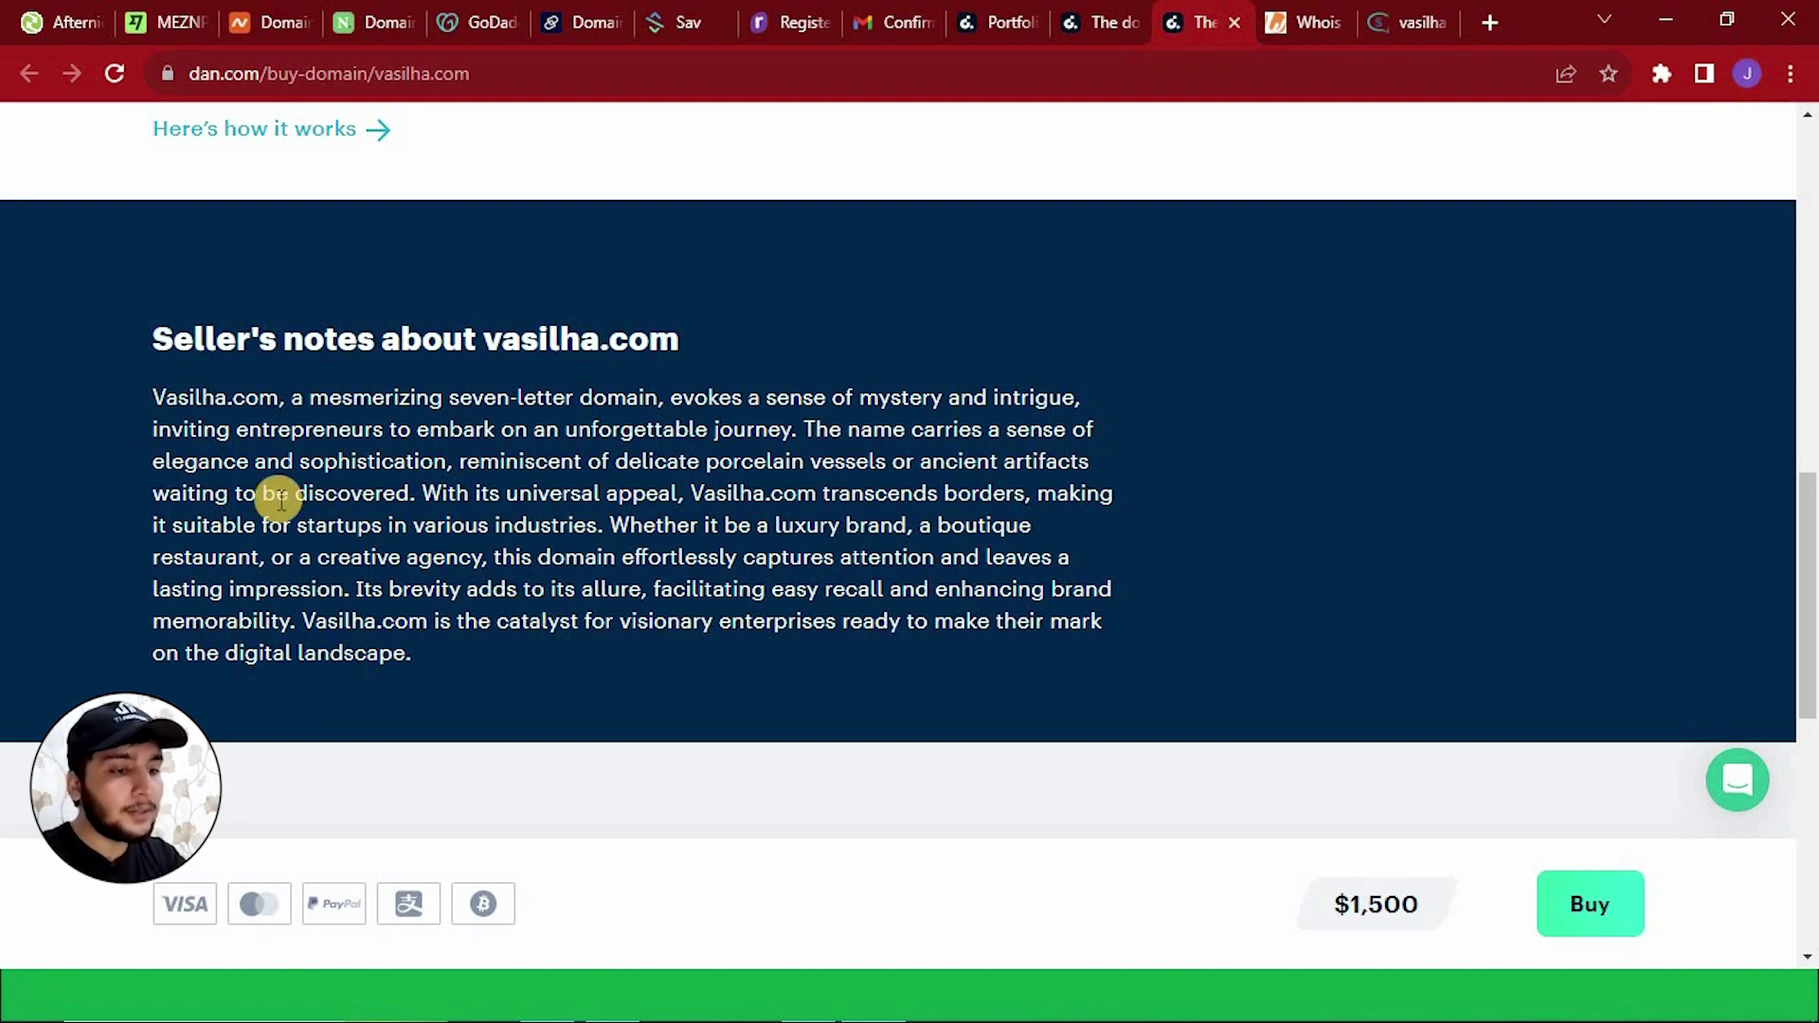
scroll(572, 572, up, 10)
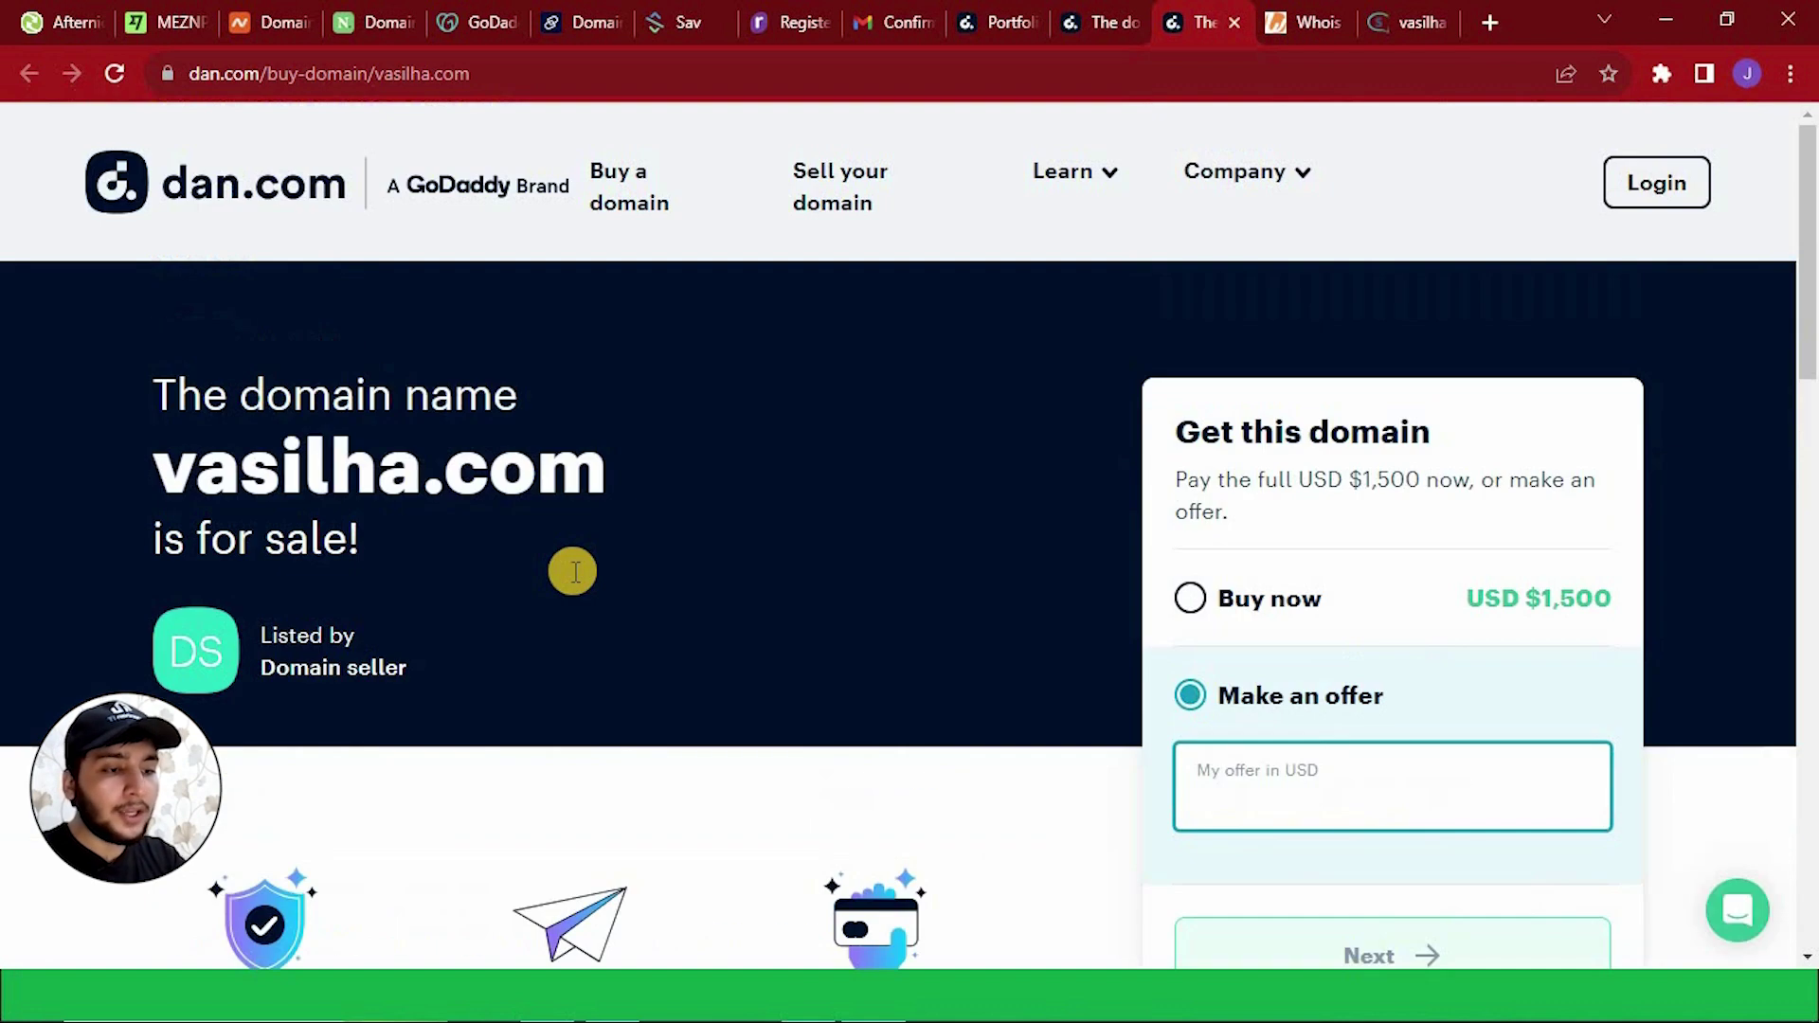
click(1001, 15)
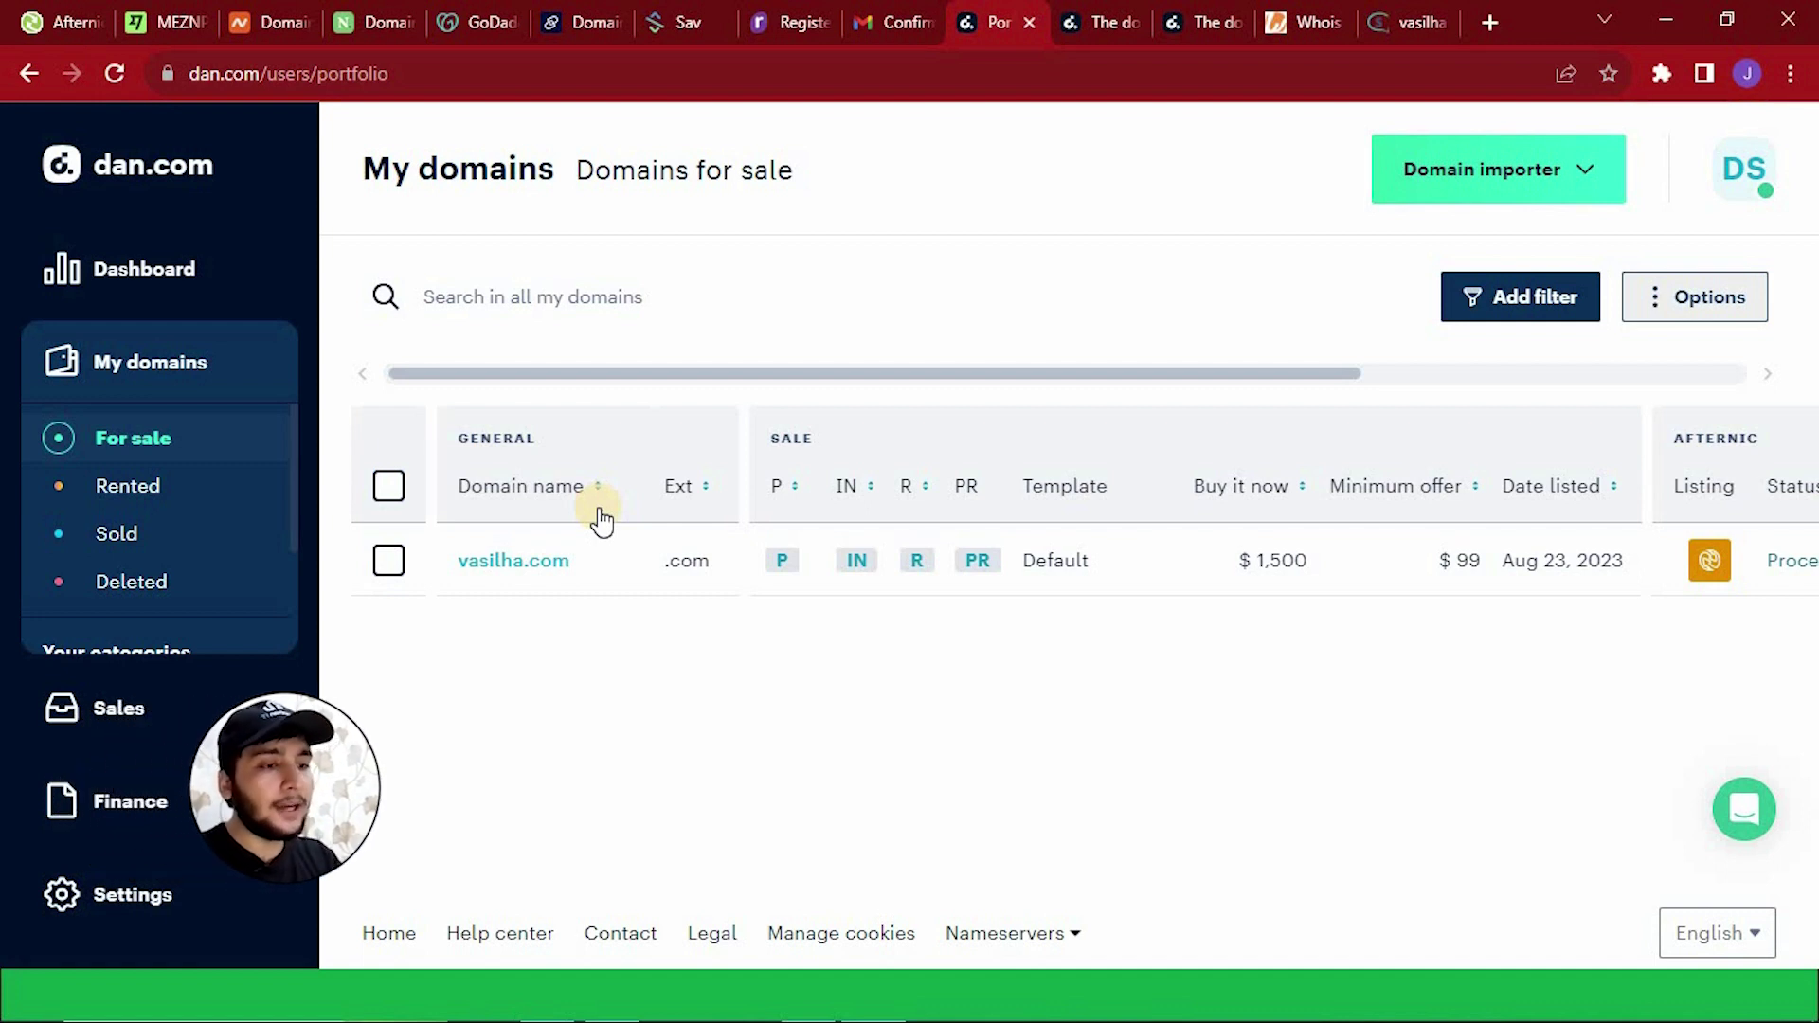
Confirm vasilha.com is active with nameserver ns1.dan.com in Namecheap, then return to the Dan.com portfolio.
click(270, 13)
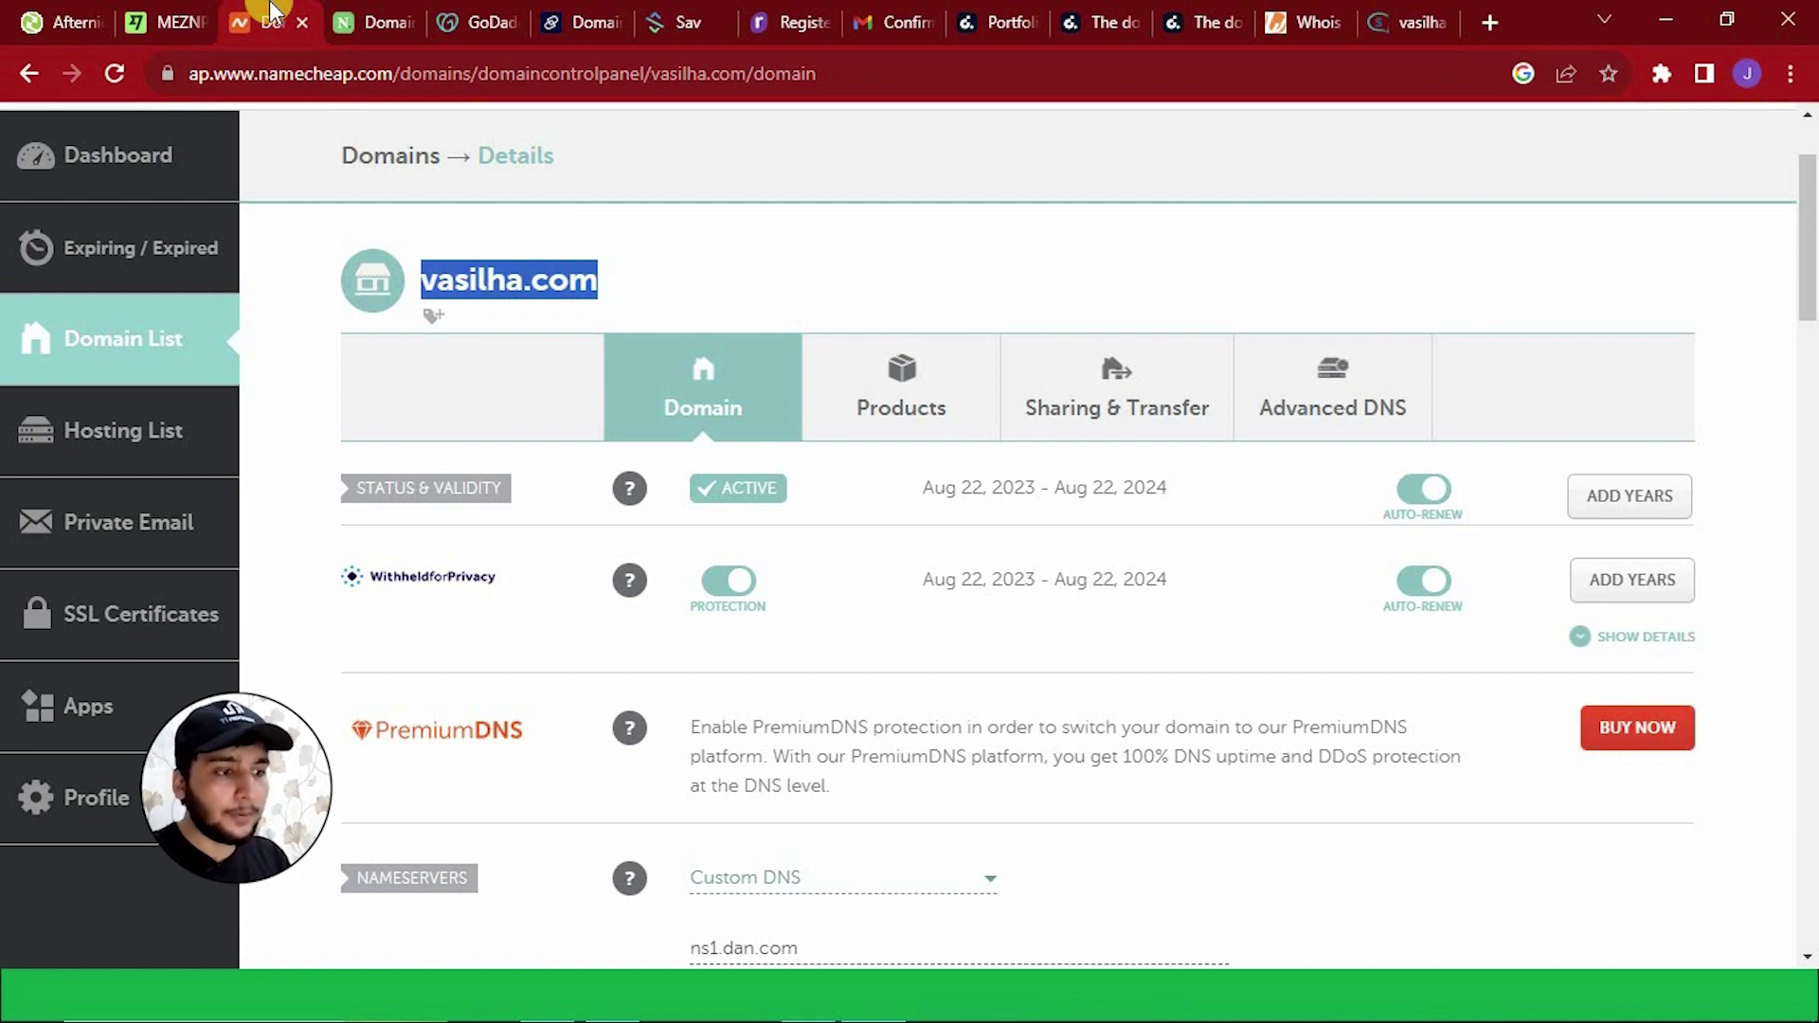
click(985, 13)
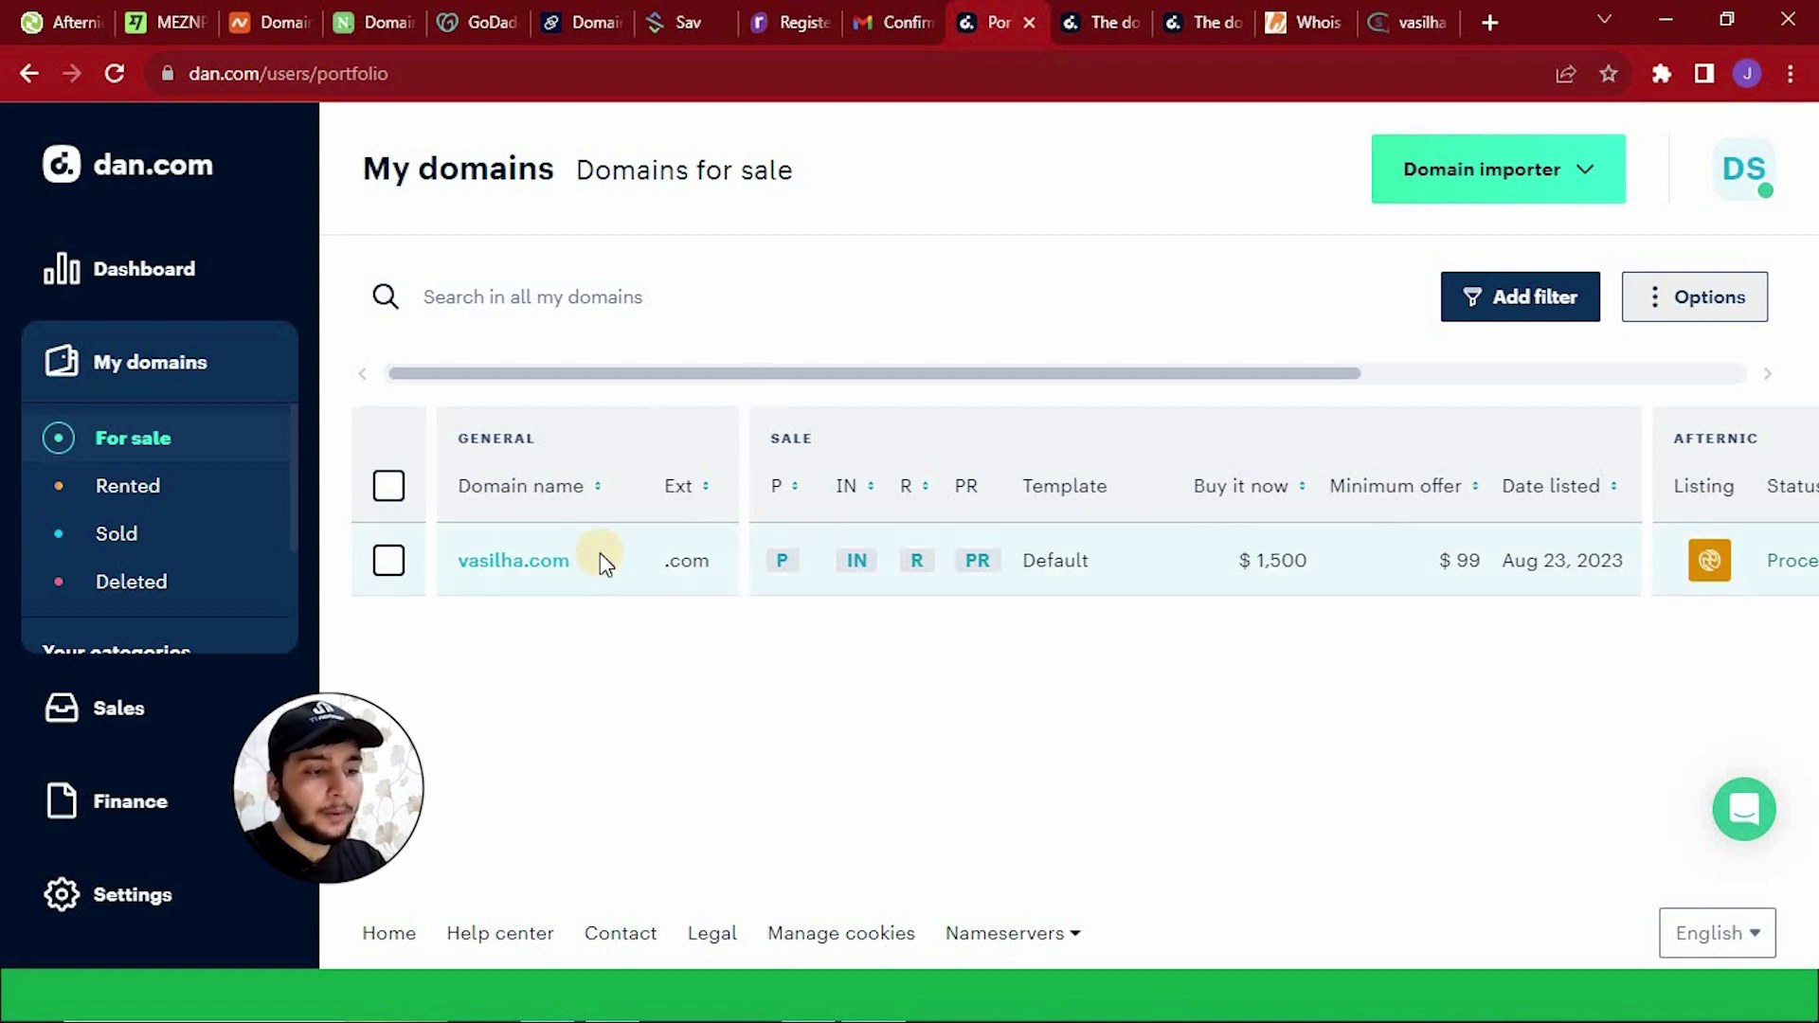
Review vasilha.com's statistics, sales activity and dashboard (0 leads), then switch to the full-screen slideshow.
click(1096, 13)
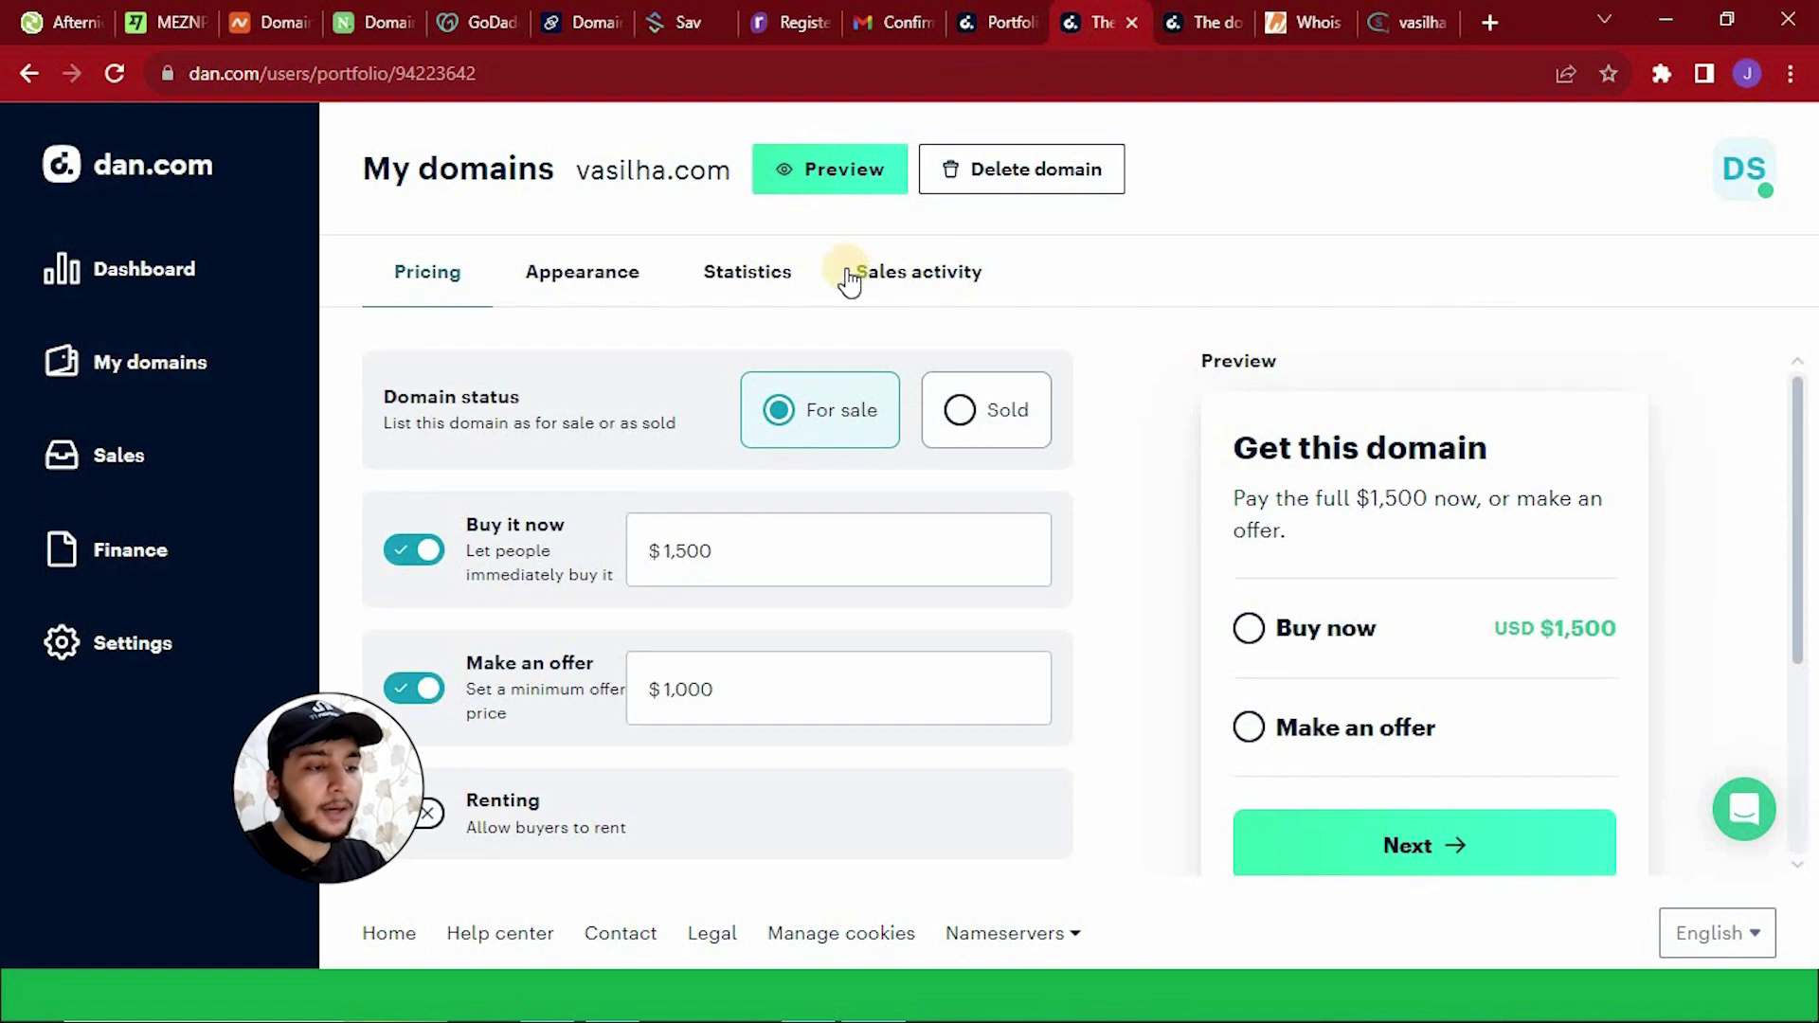
click(724, 279)
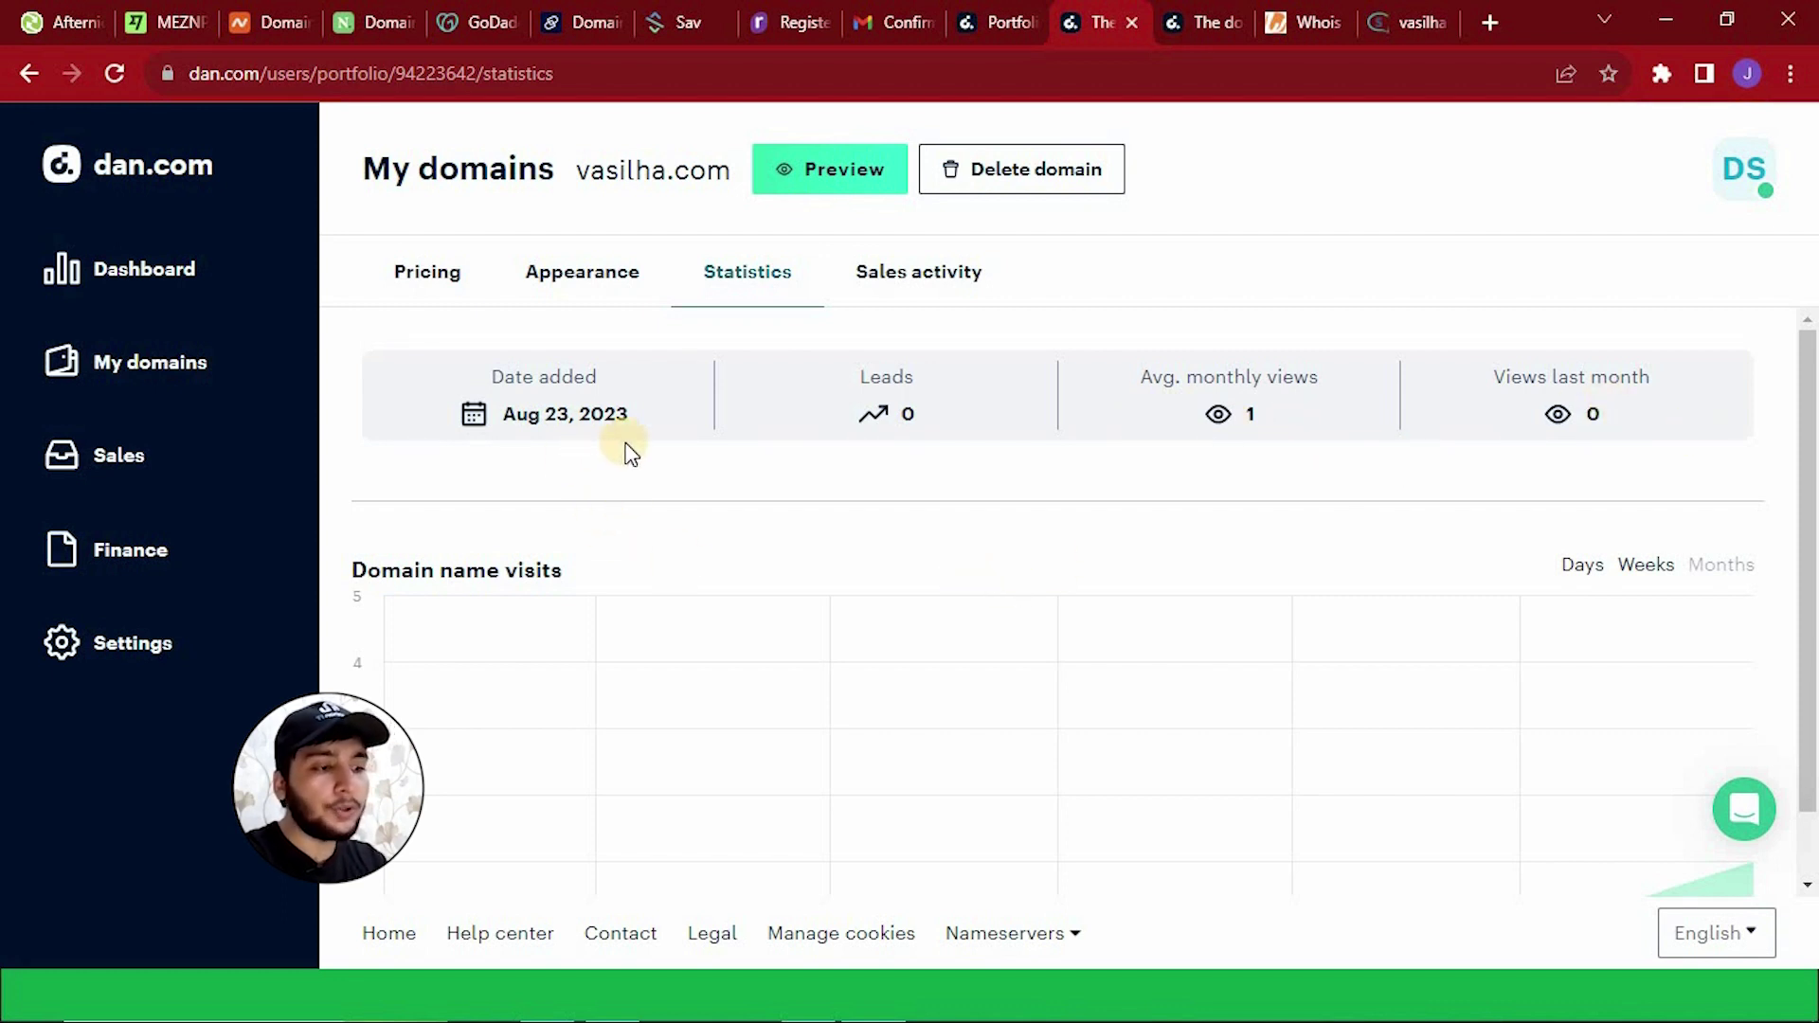
click(920, 275)
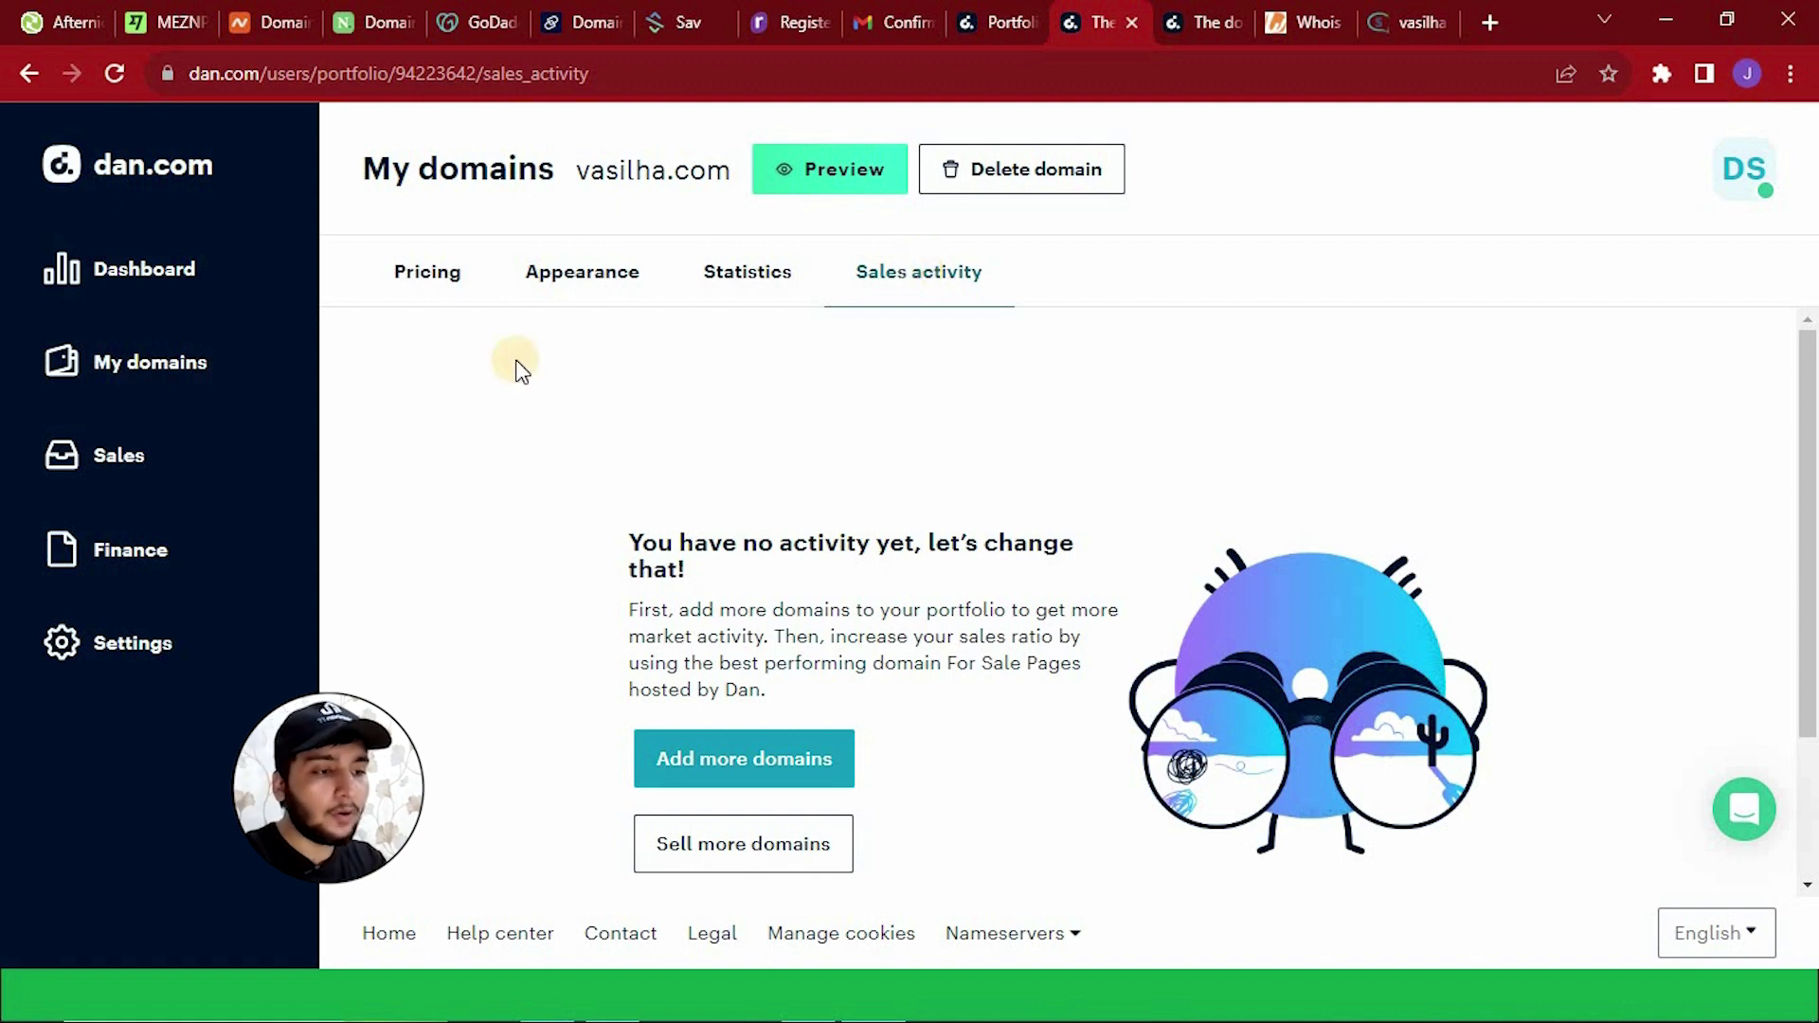
click(163, 256)
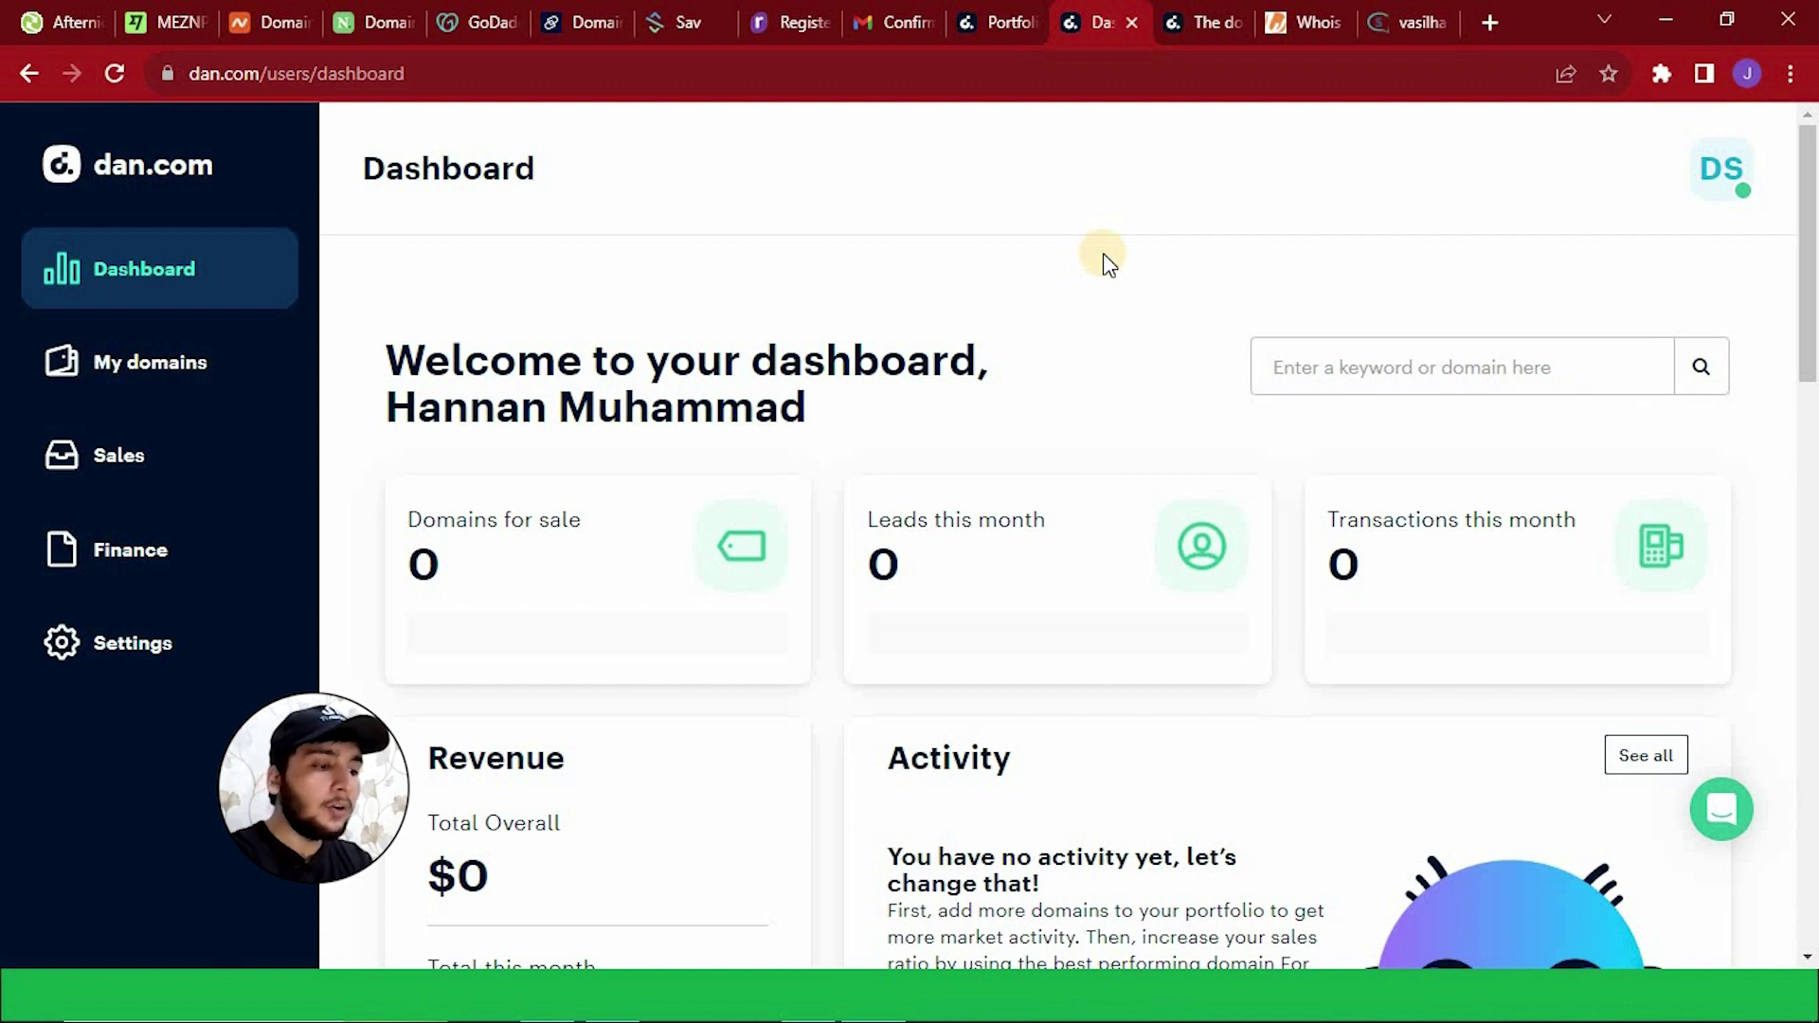
key(alt+Tab)
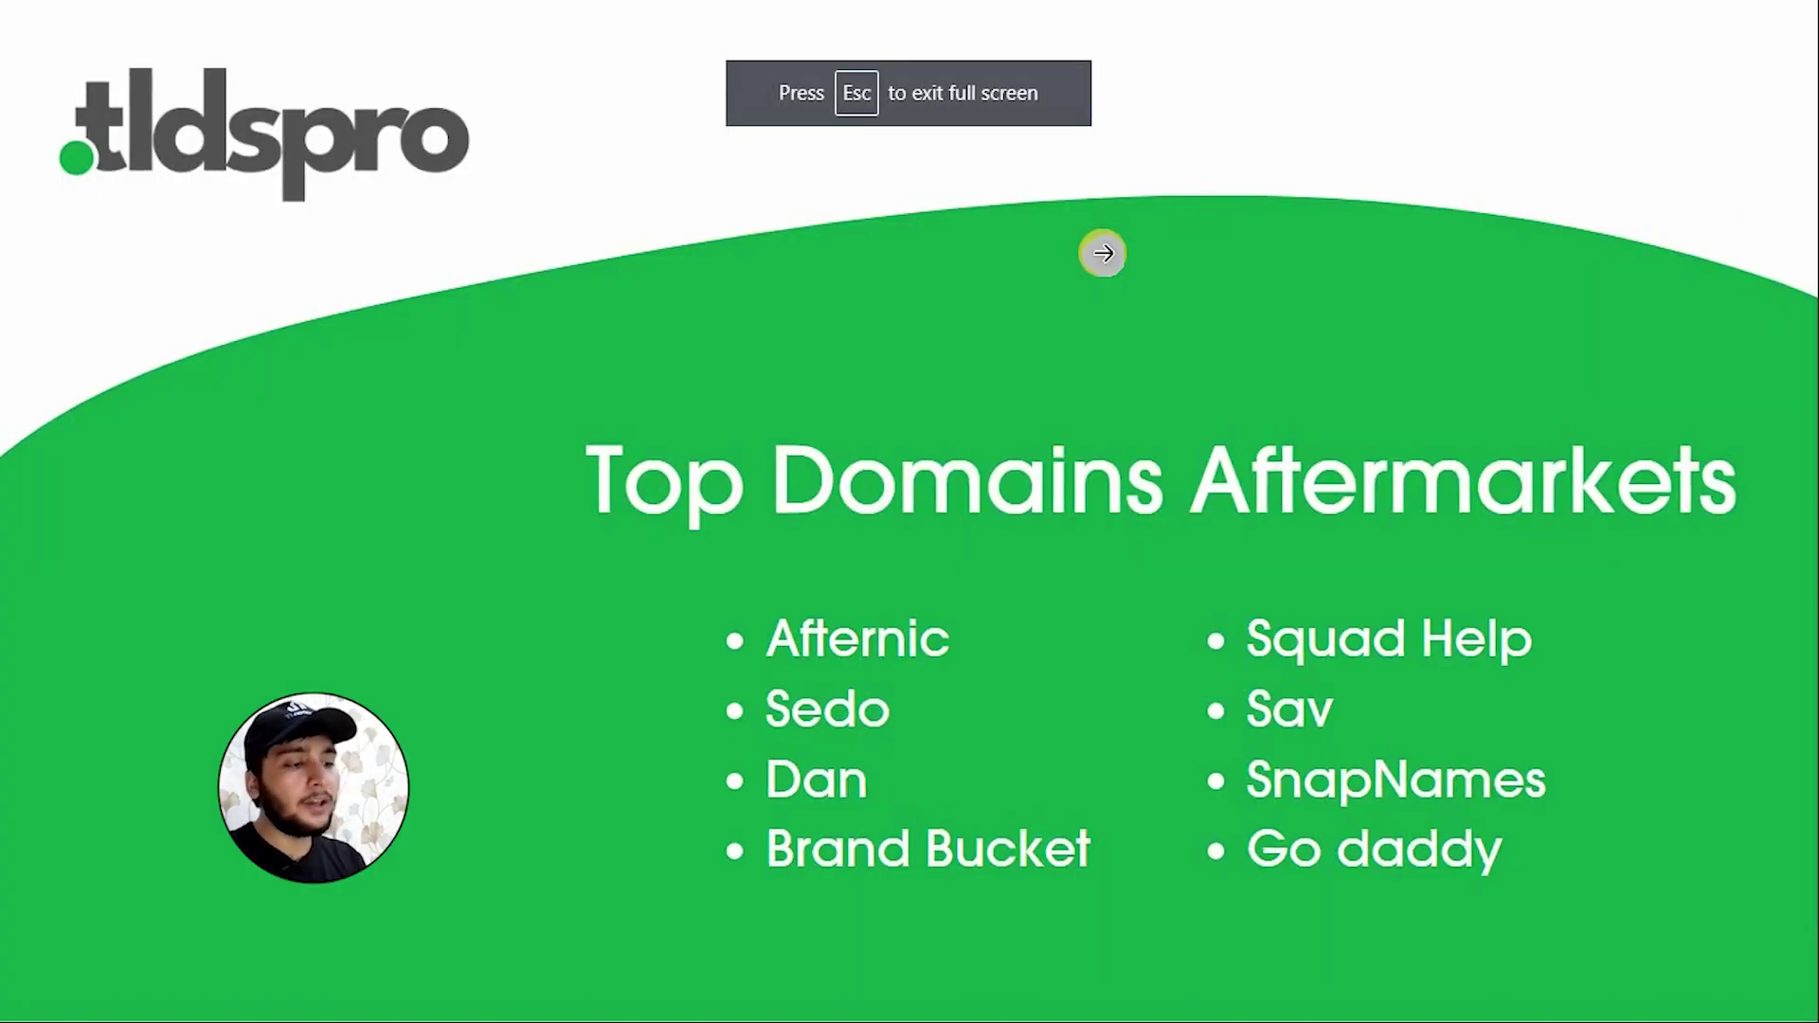